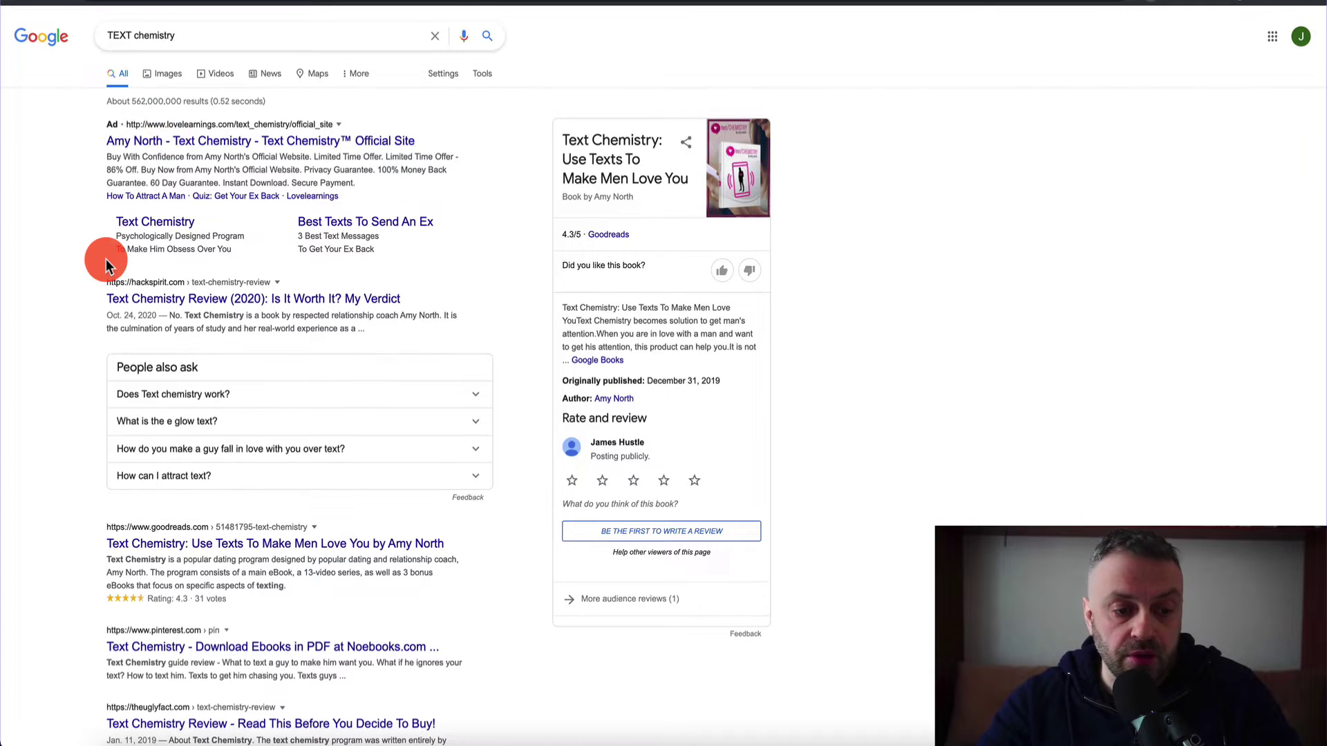
Examine the results page for "TEXT chemistry" from start to end for paid ads
scroll(105, 259, down, 15)
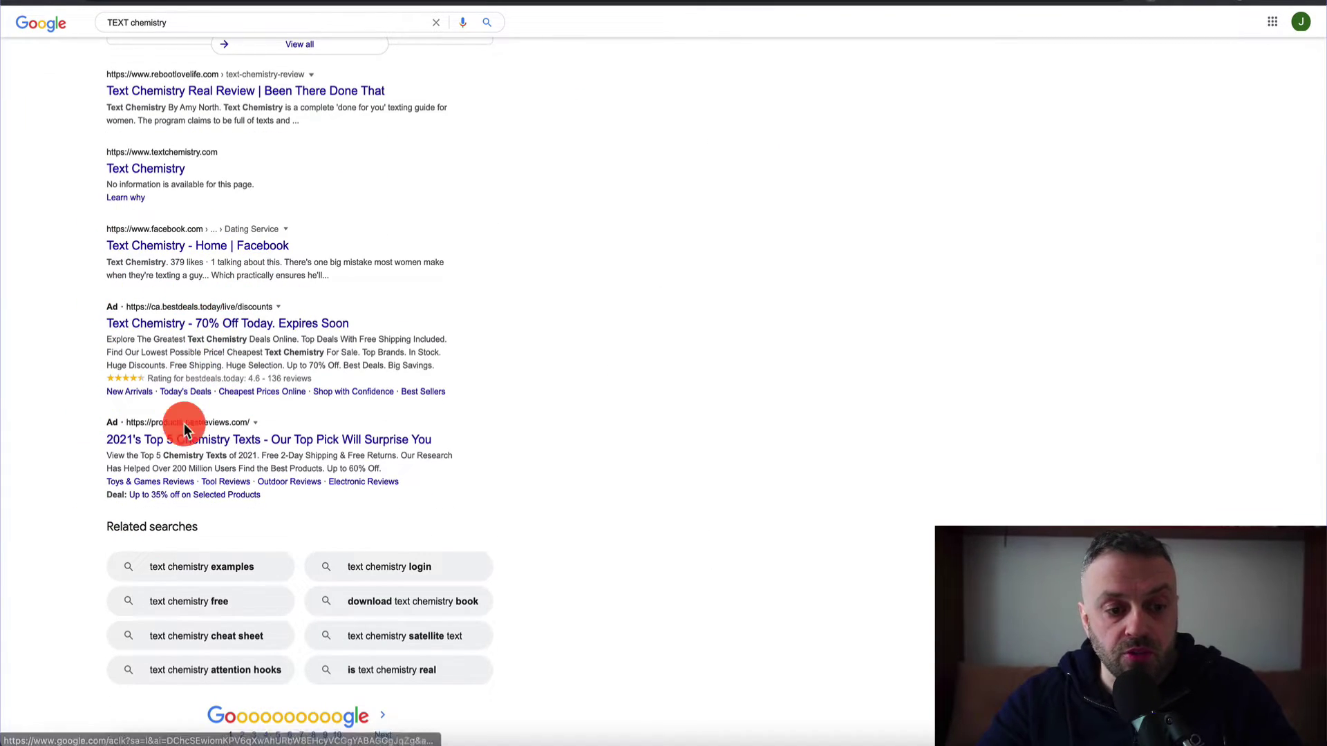
scroll(36, 329, up, 15)
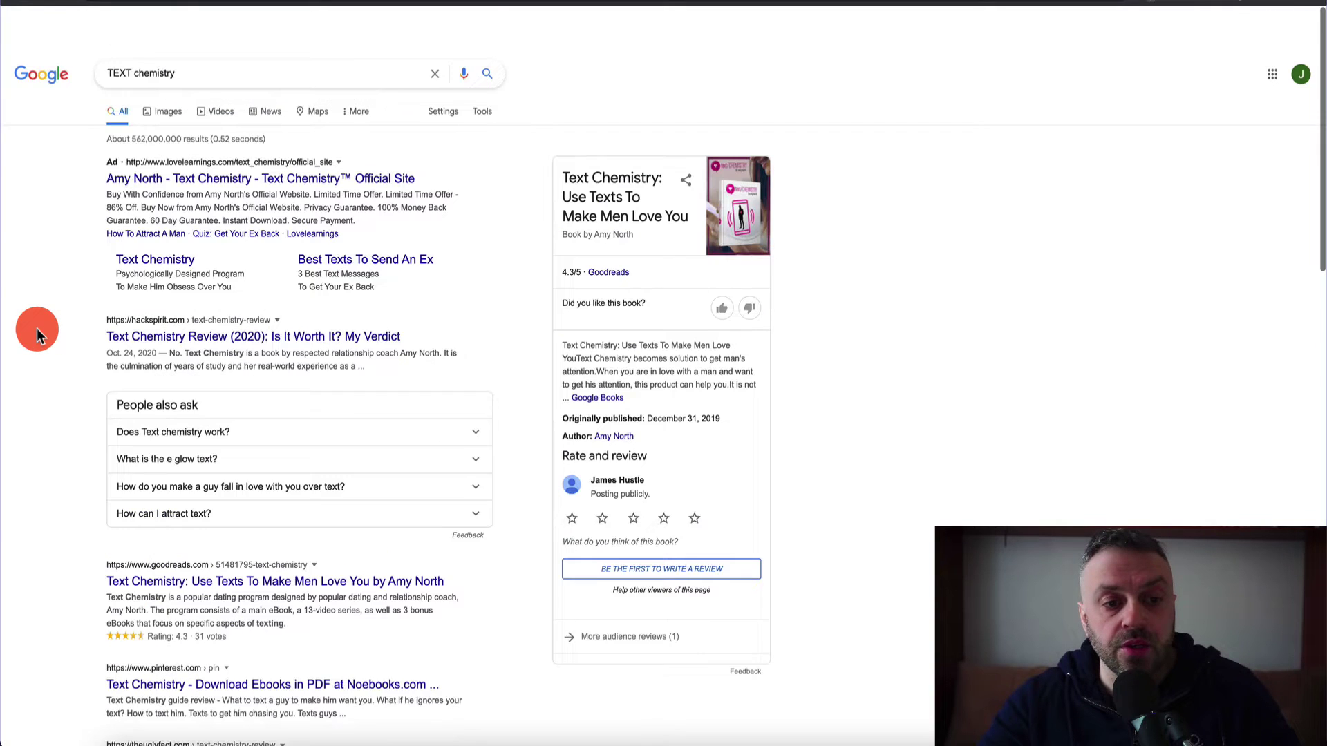
drag(116, 35, 136, 36)
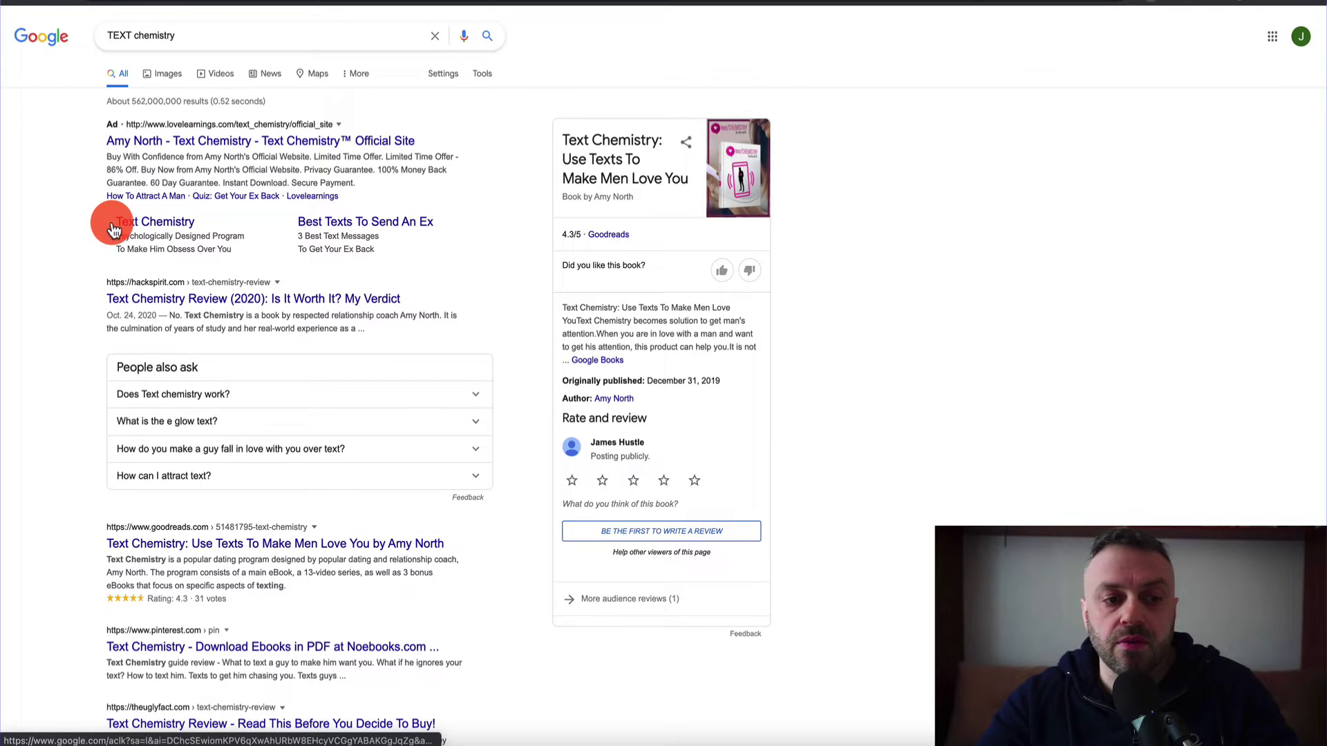
scroll(97, 237, down, 15)
scroll(98, 237, down, 4)
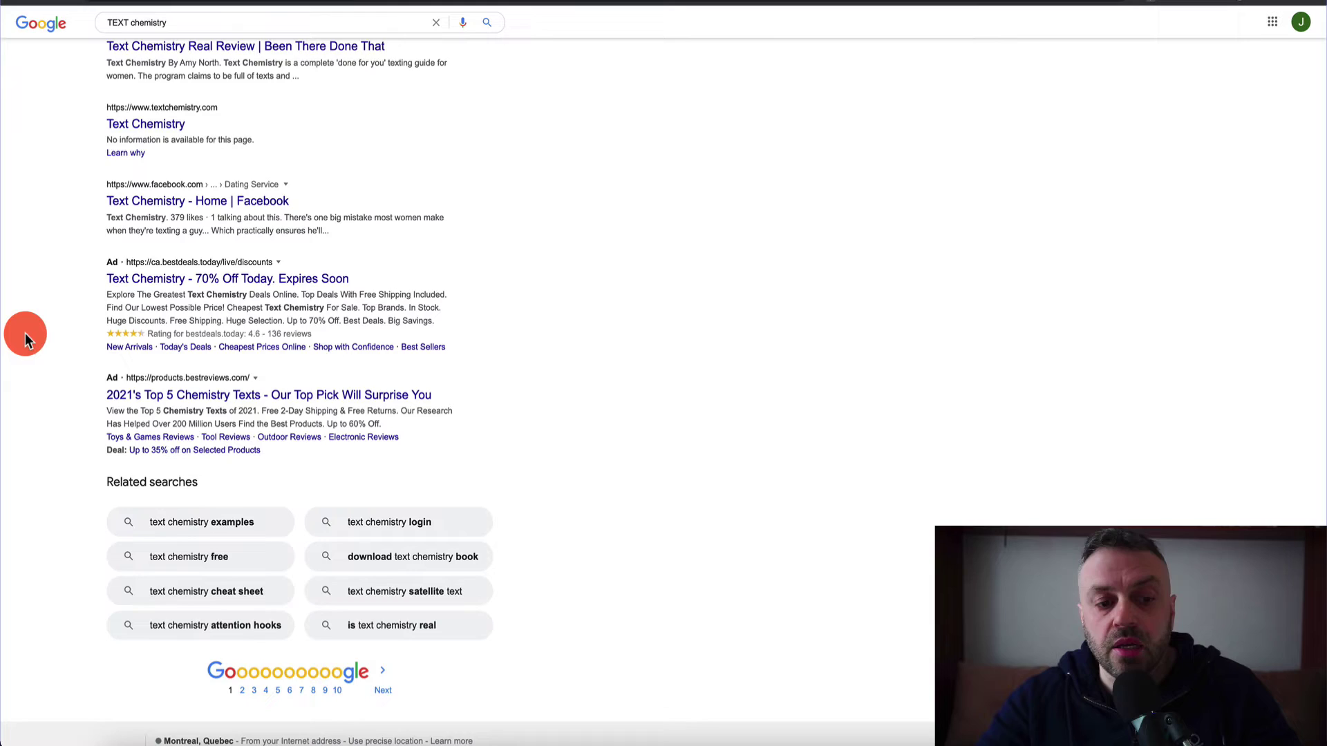
scroll(25, 333, up, 15)
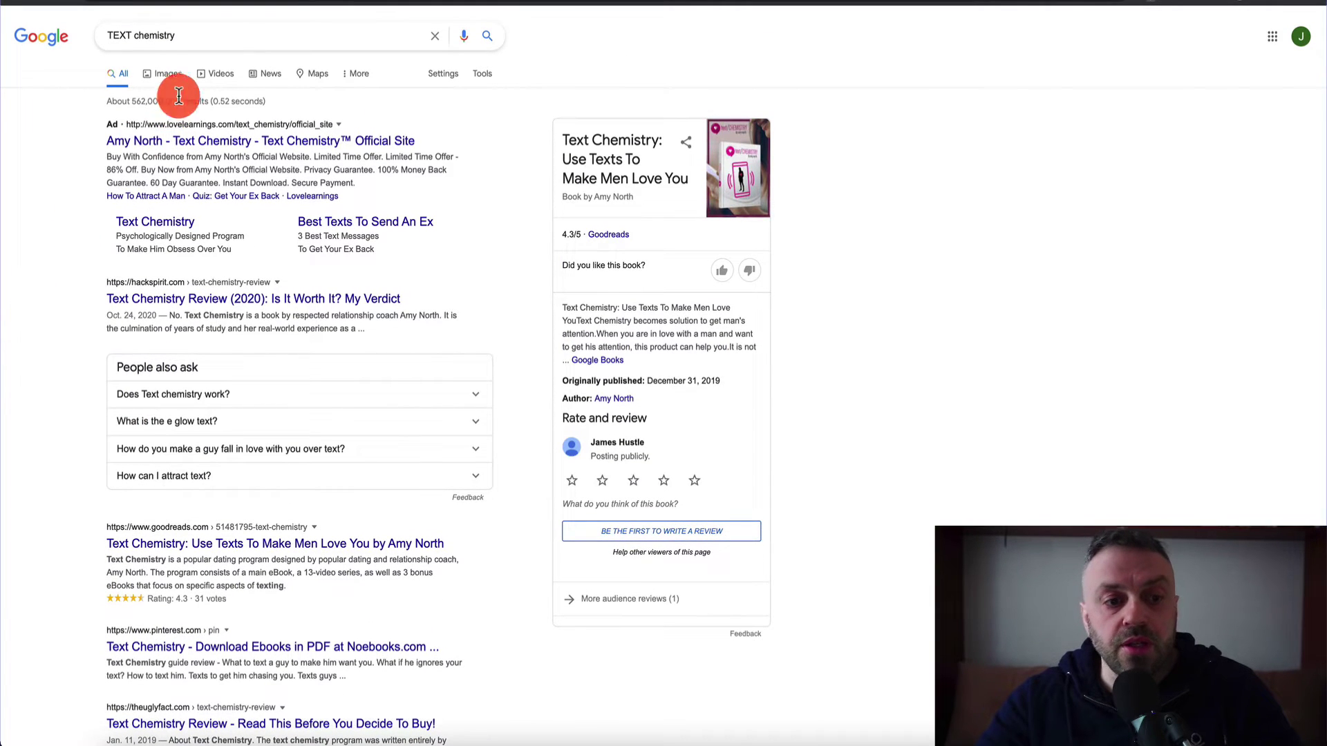
Search for "president of the united states" and check the whole results page for ads
click(204, 40)
key(ctrl+a)
key(BackSpace)
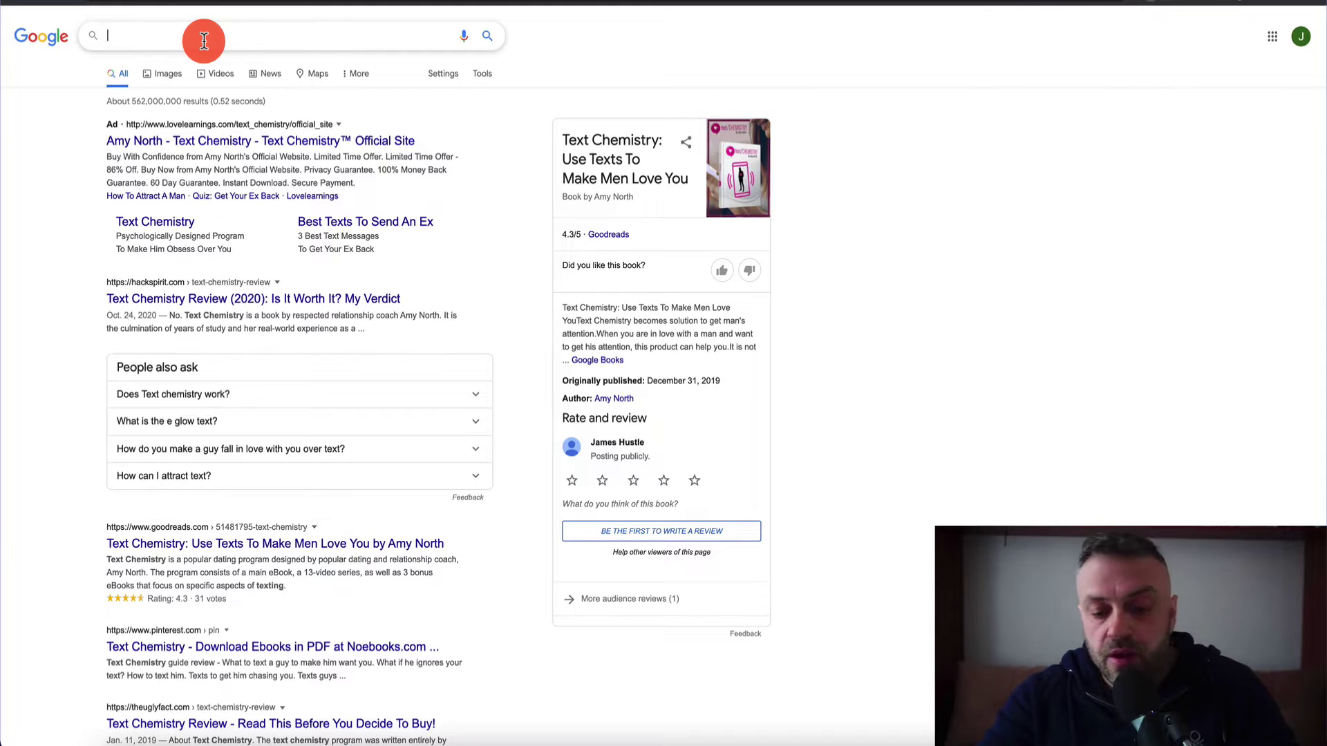
text(president of t)
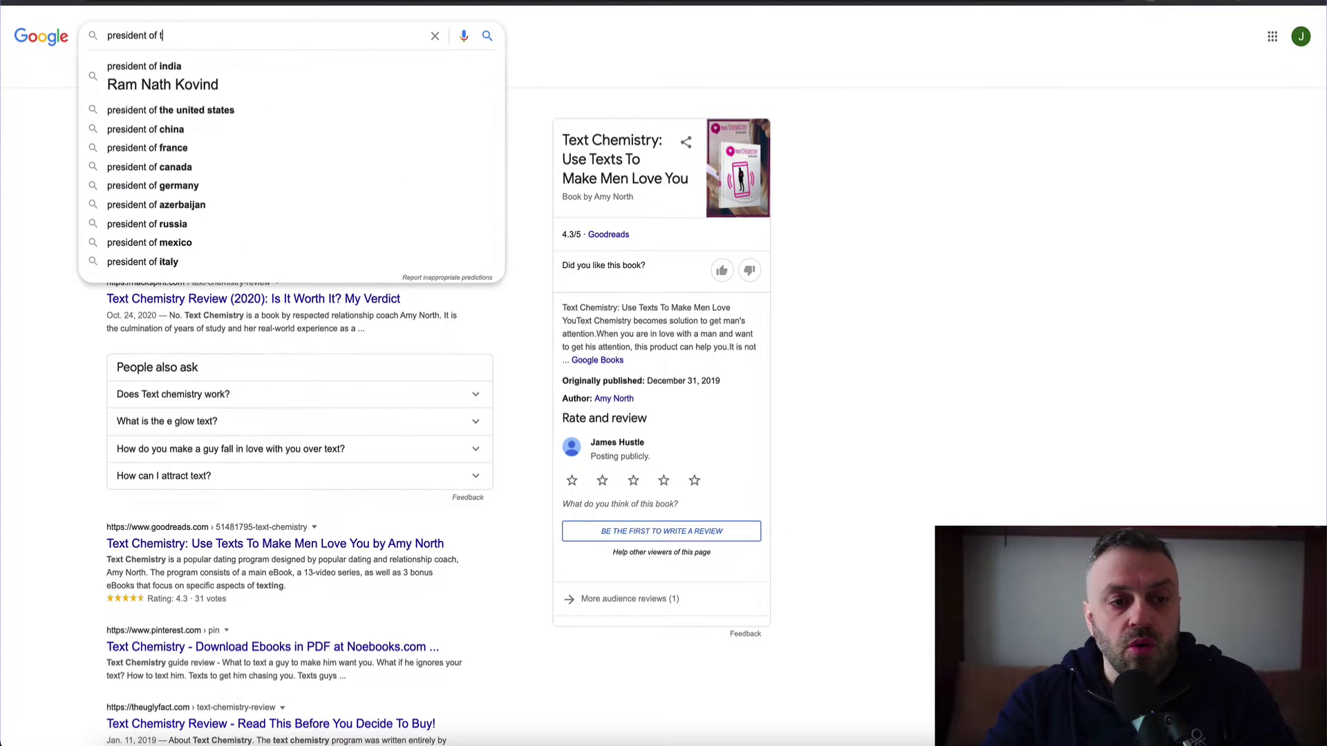
text(he united states)
key(Return)
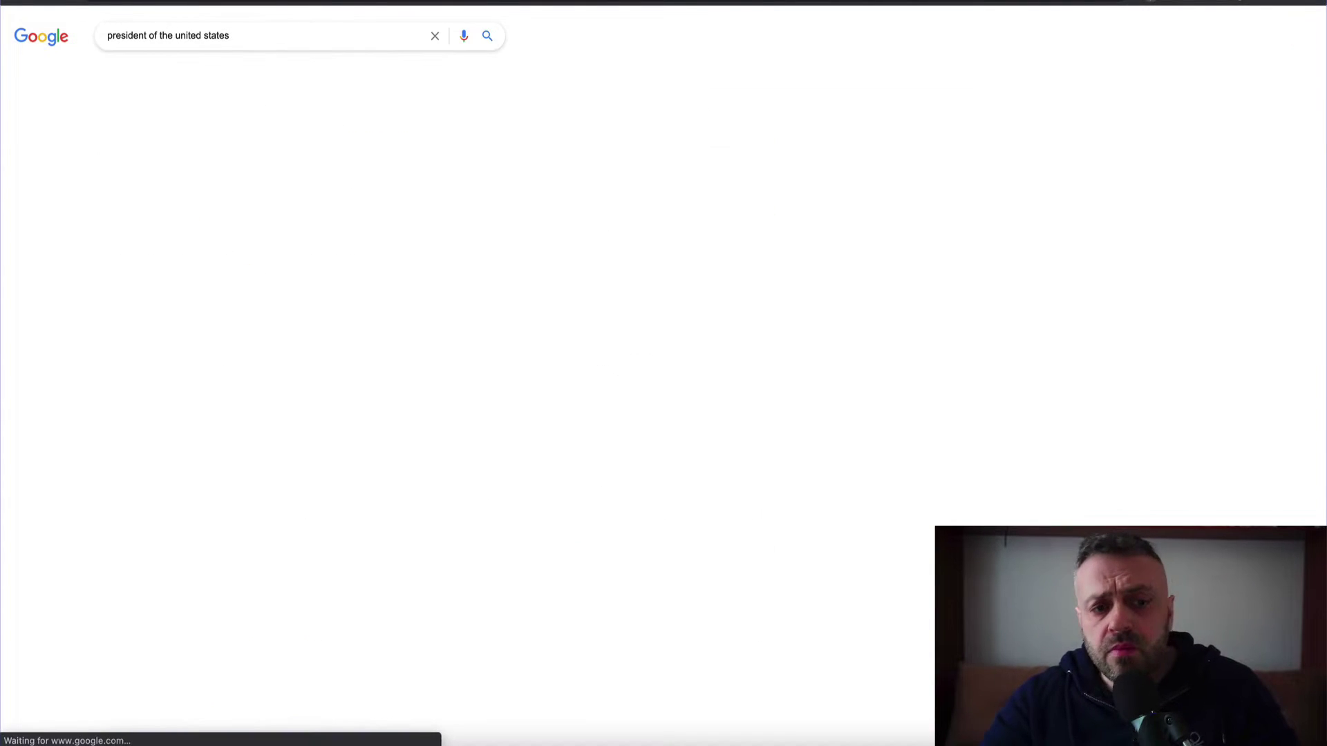
scroll(90, 281, down, 5)
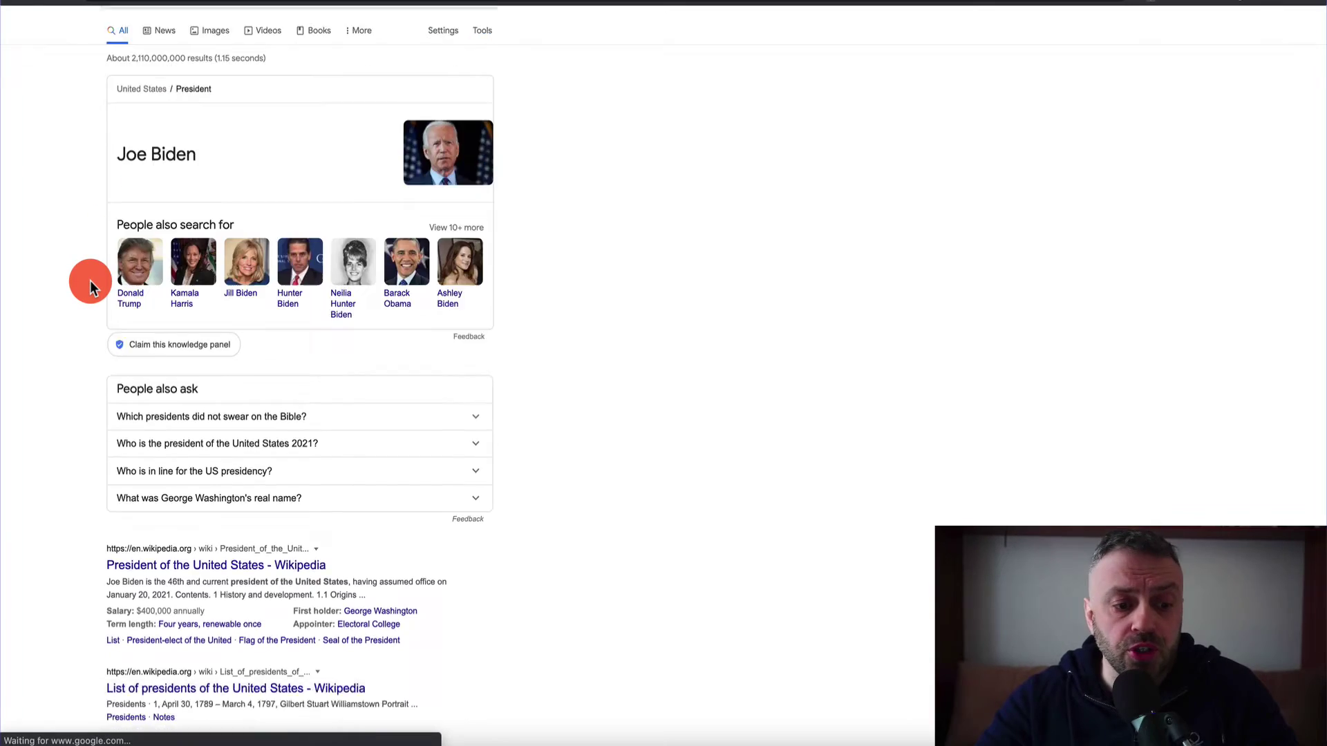
scroll(90, 280, down, 1)
scroll(90, 280, down, 10)
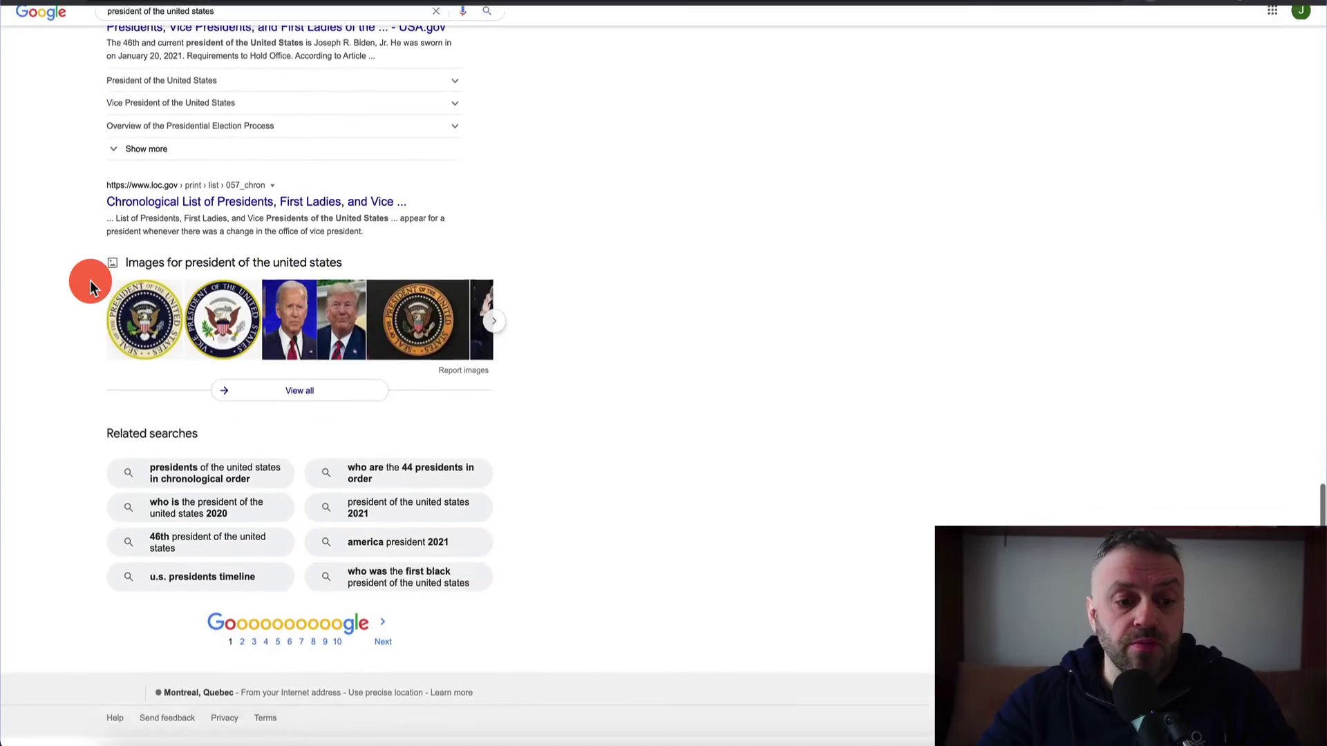
scroll(90, 281, up, 15)
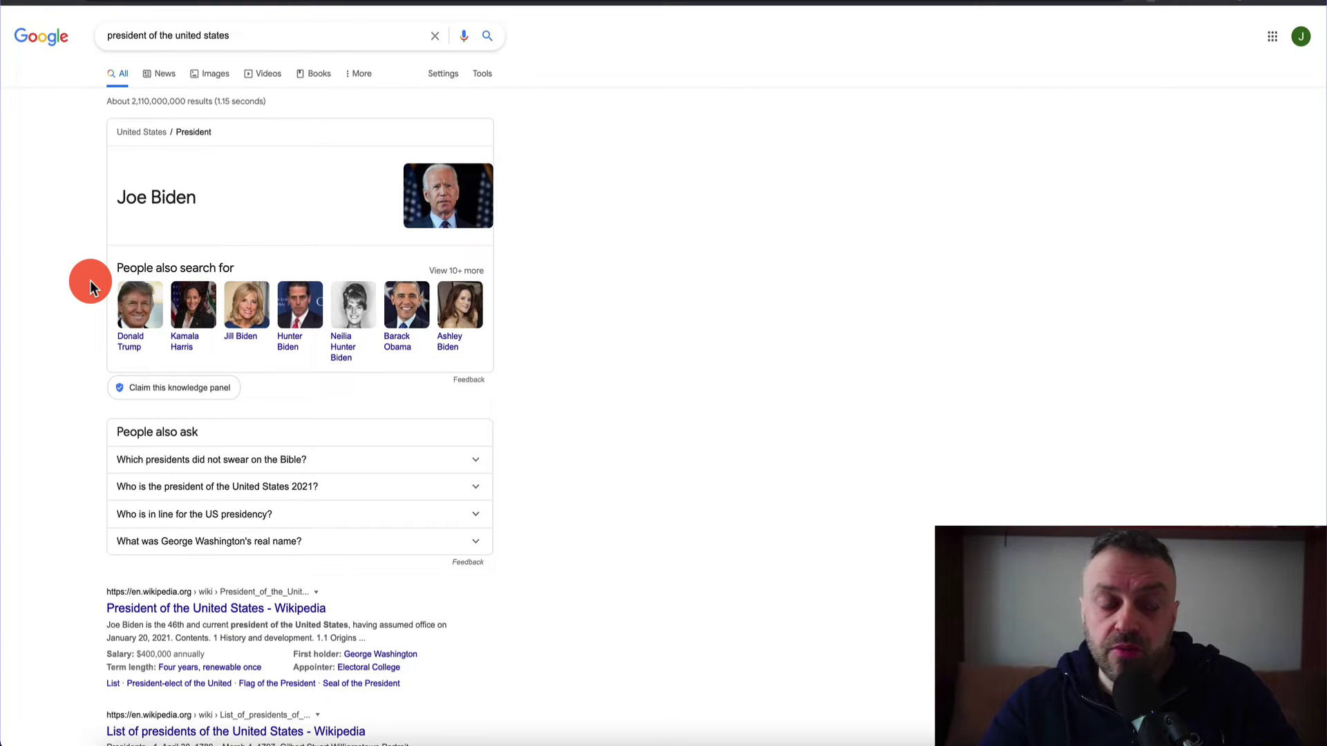
Search for "buy a nice mirrorless camera" and review the text ads, shopping ads and organic results
click(266, 35)
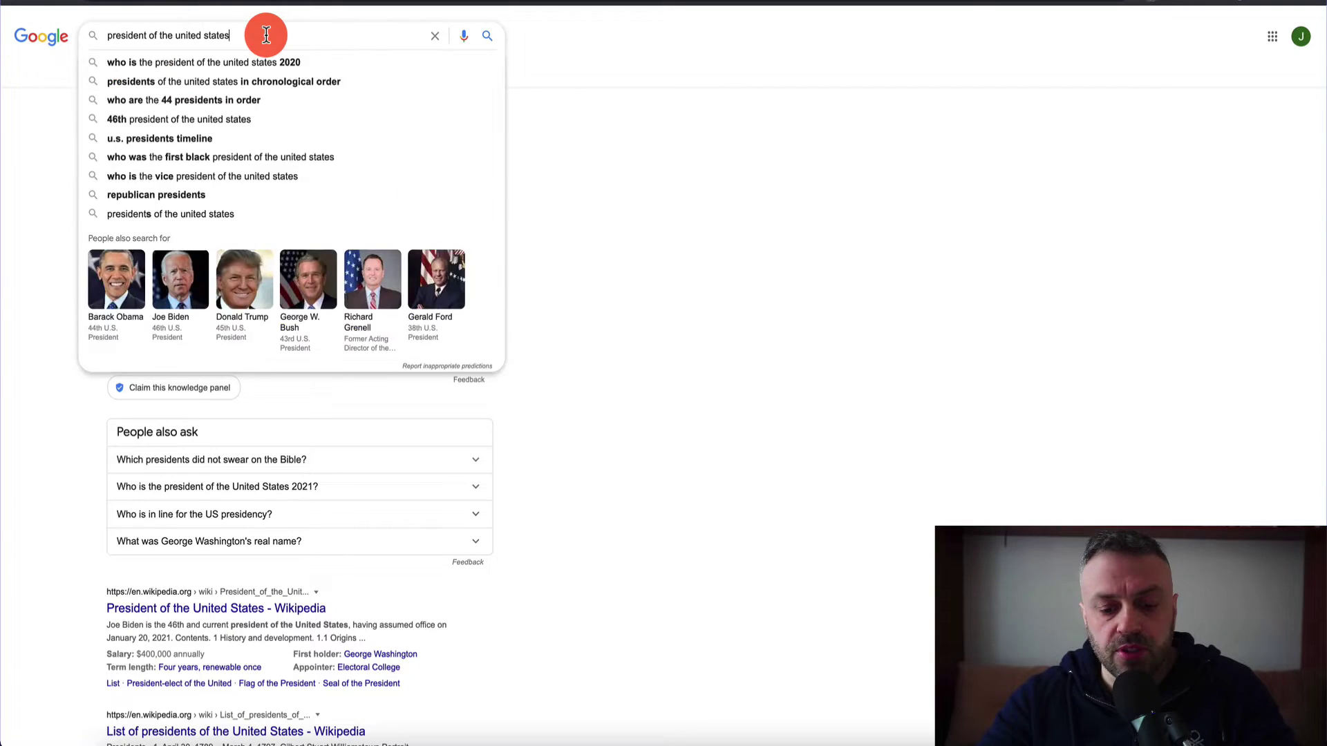
key(ctrl+a)
text(buy a n)
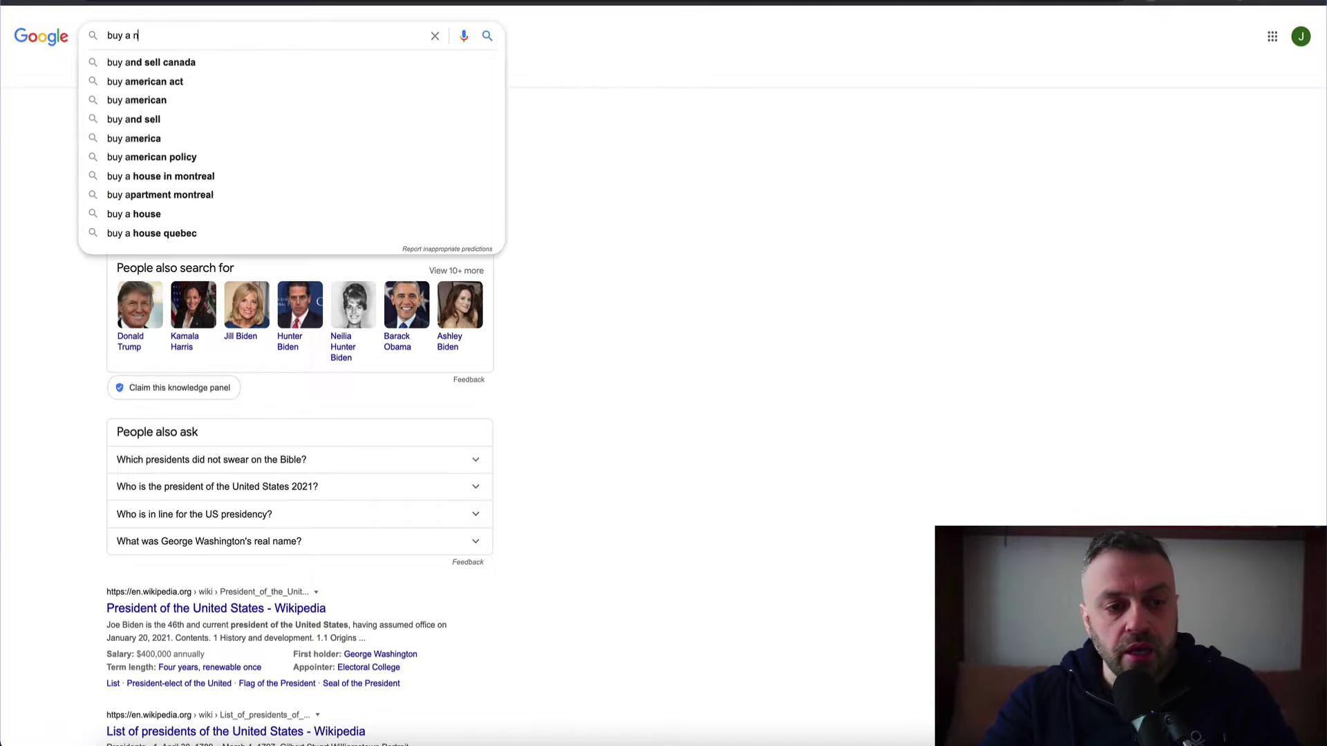
text(ice mirrorless camera)
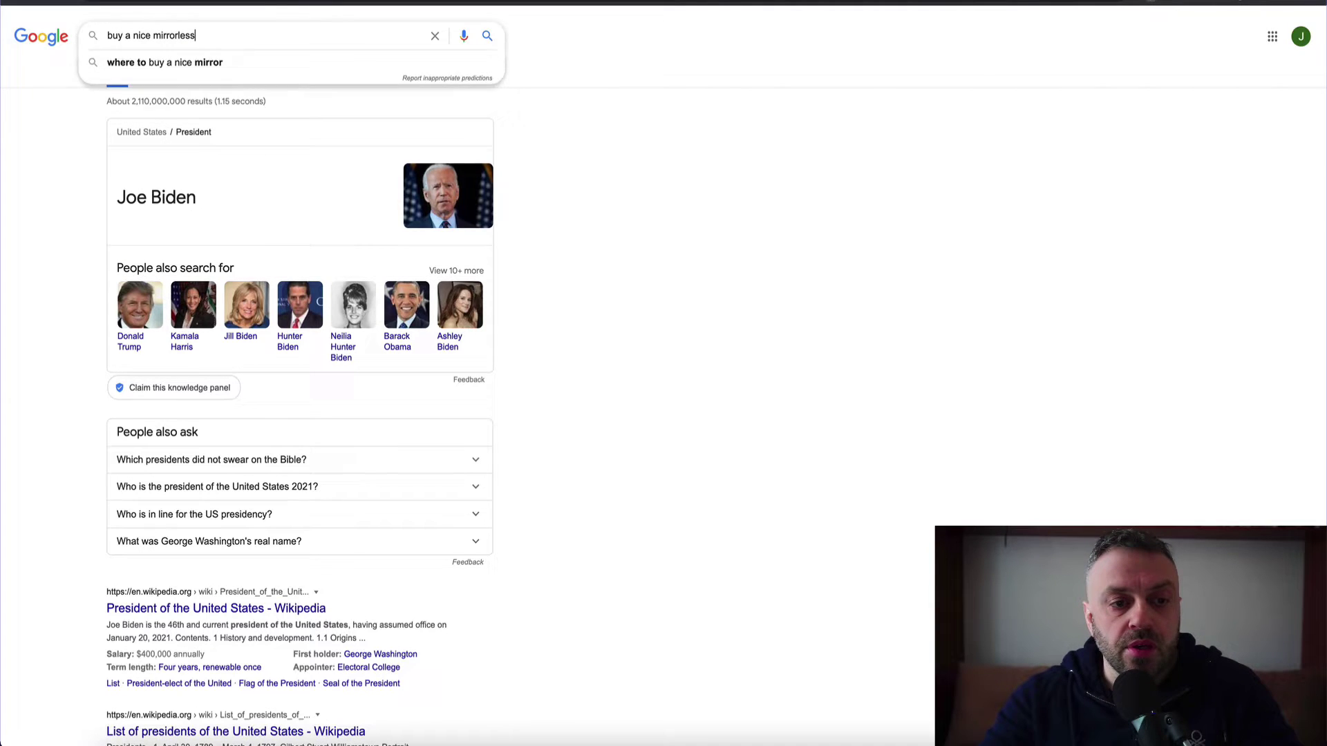
key(Return)
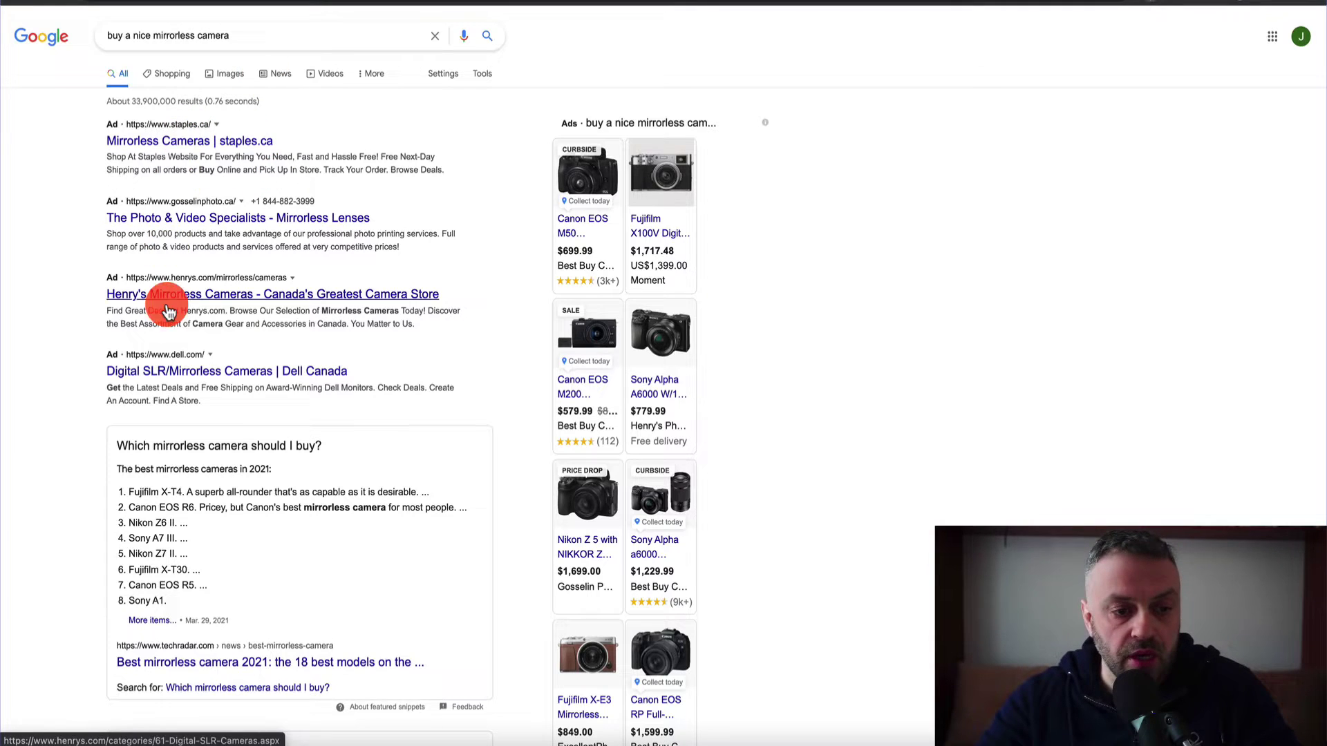
scroll(114, 335, down, 6)
scroll(116, 341, up, 6)
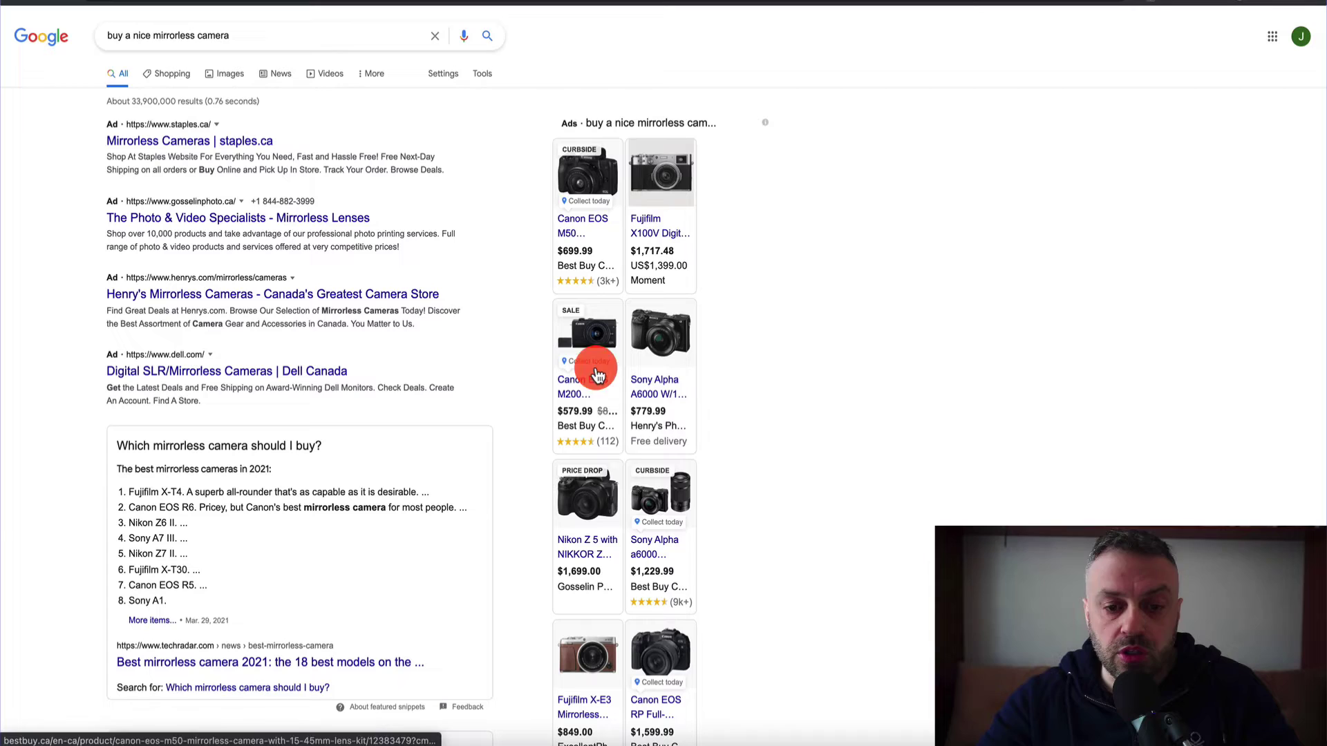
scroll(4, 407, down, 20)
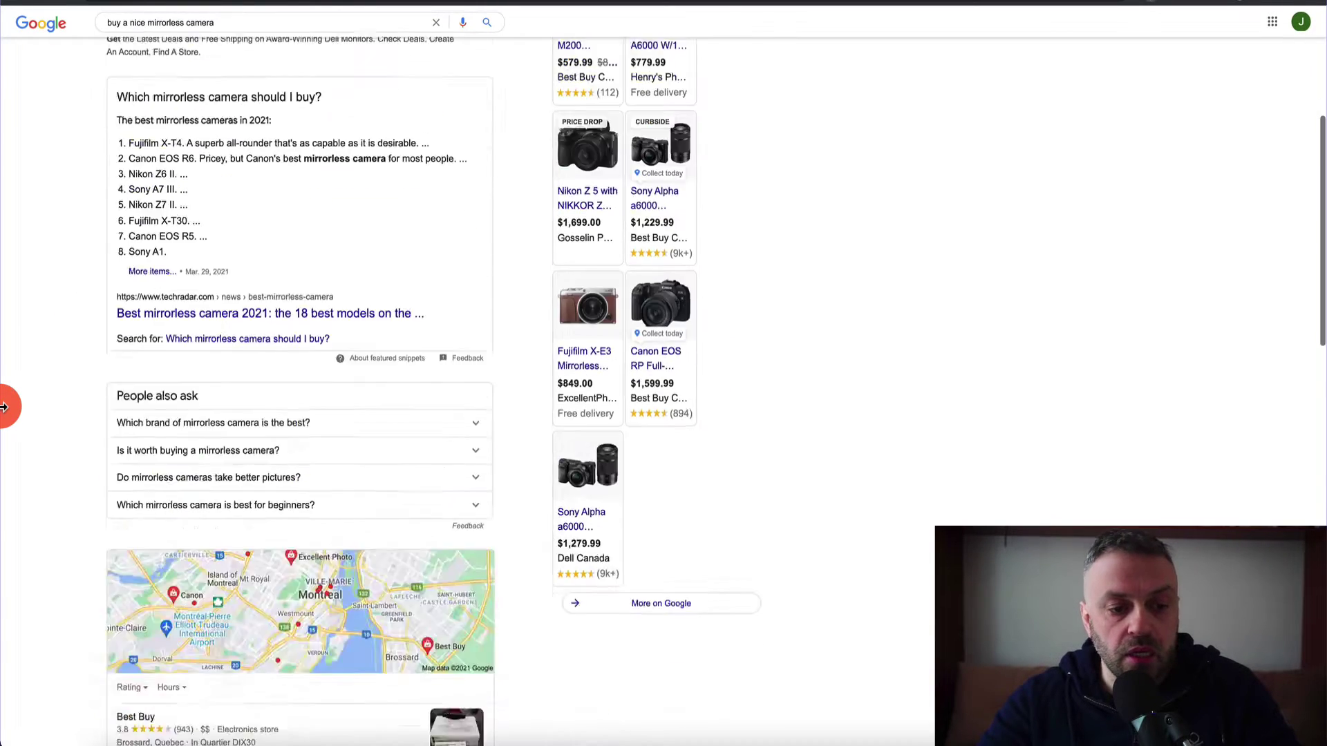
scroll(4, 406, down, 3)
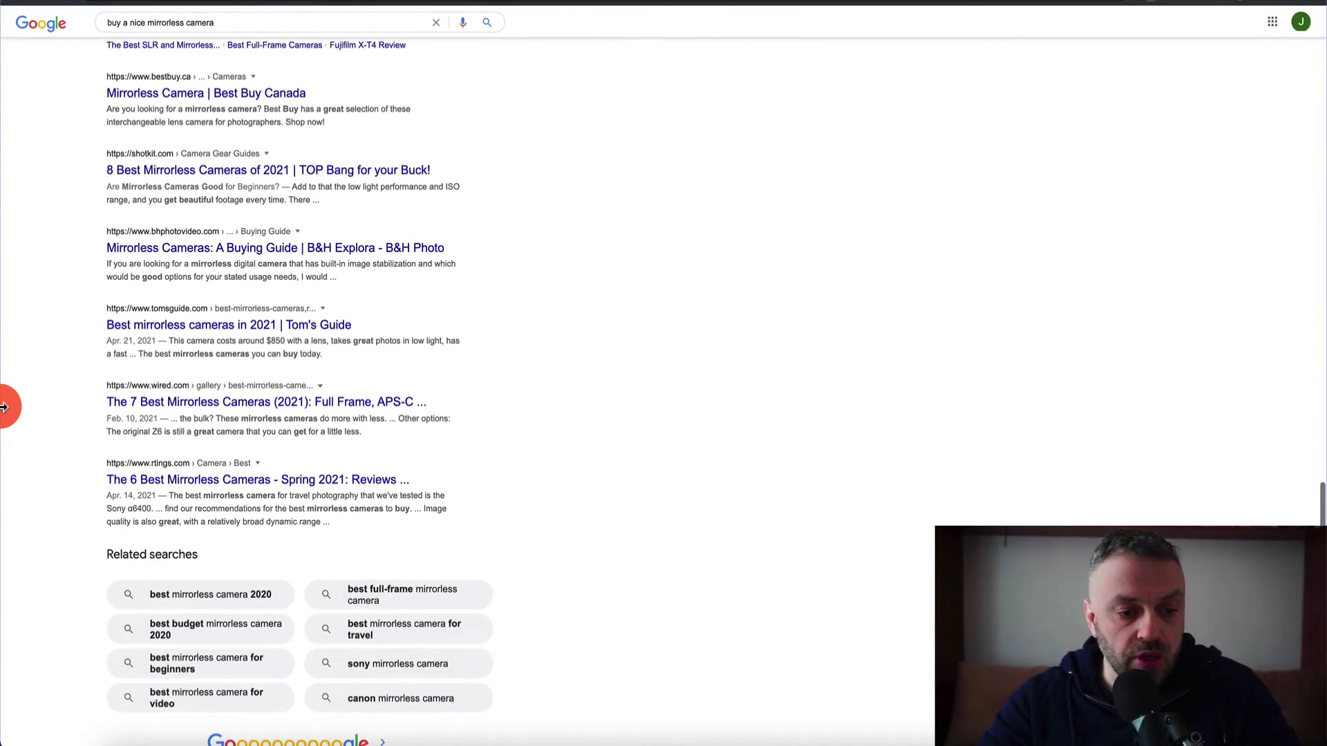
scroll(72, 426, down, 2)
scroll(73, 425, up, 20)
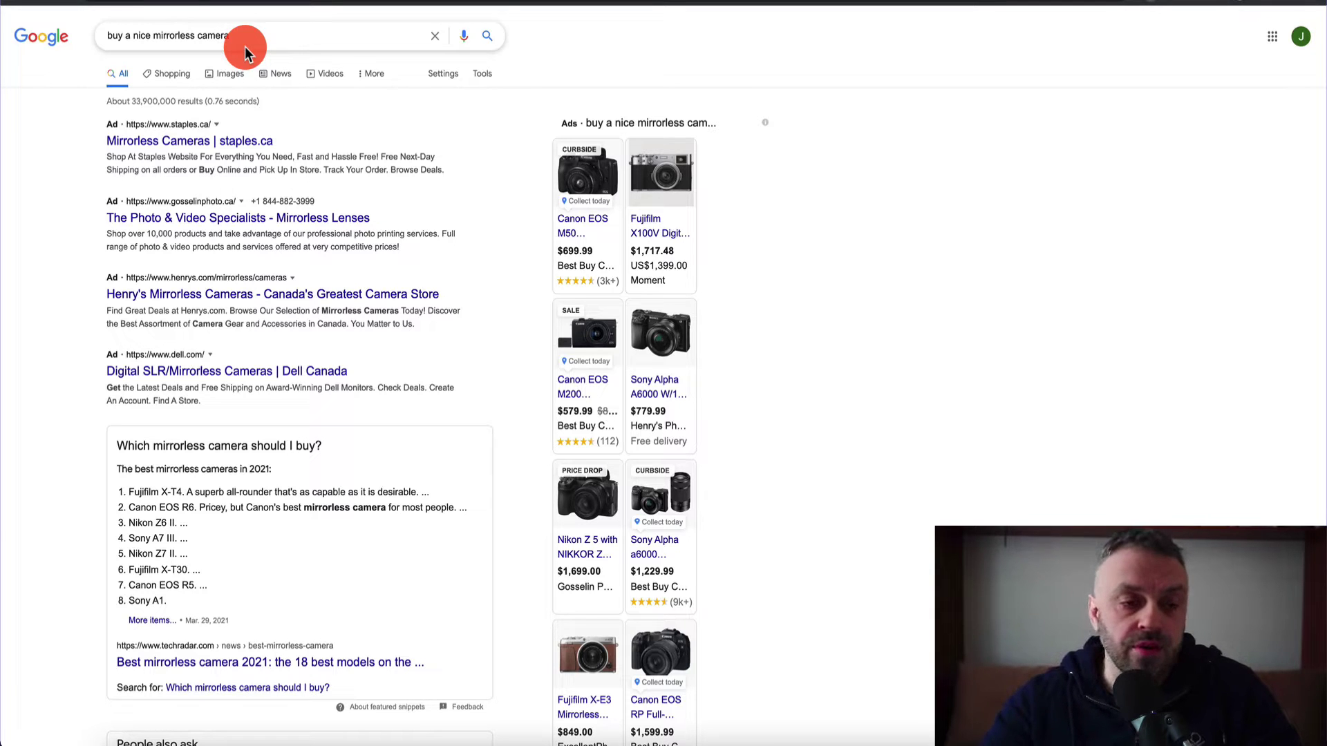
Search for "biggest lake in the world" in place of the camera query
click(280, 38)
key(ctrl+a)
key(BackSpace)
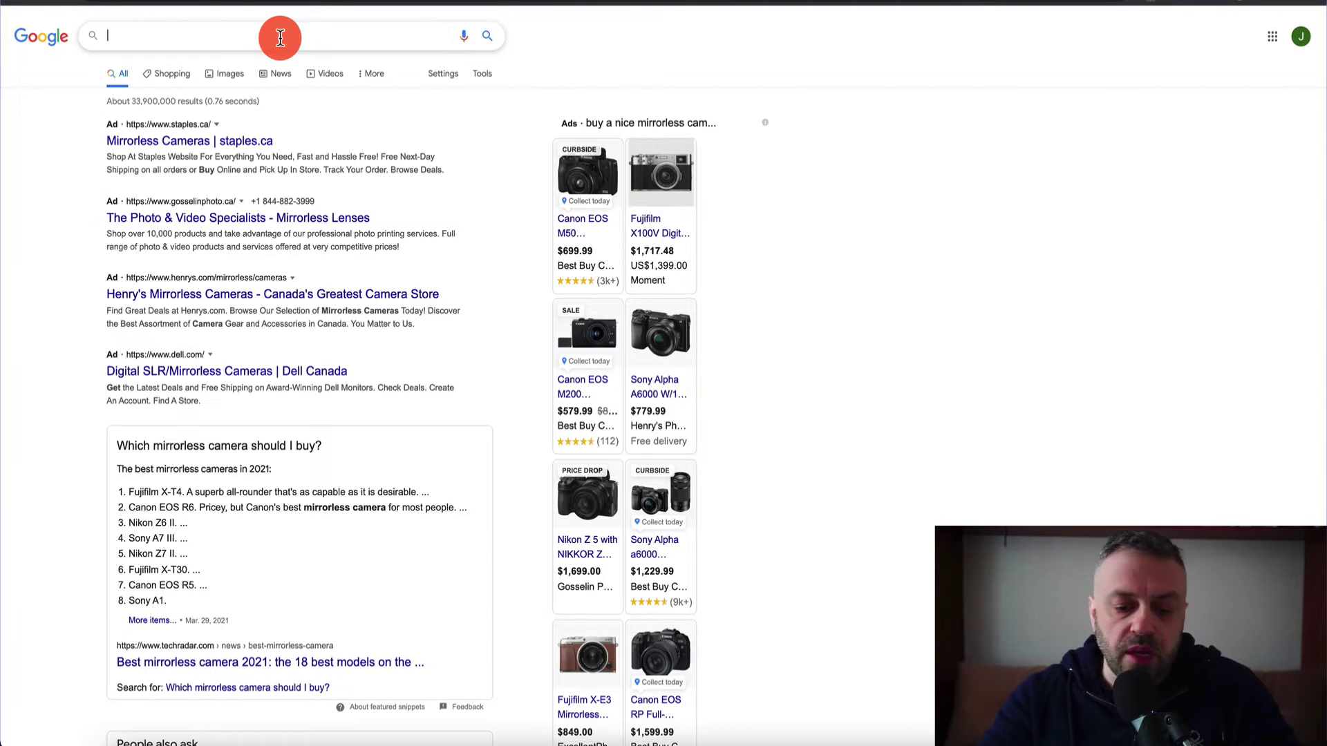
text(biggest )
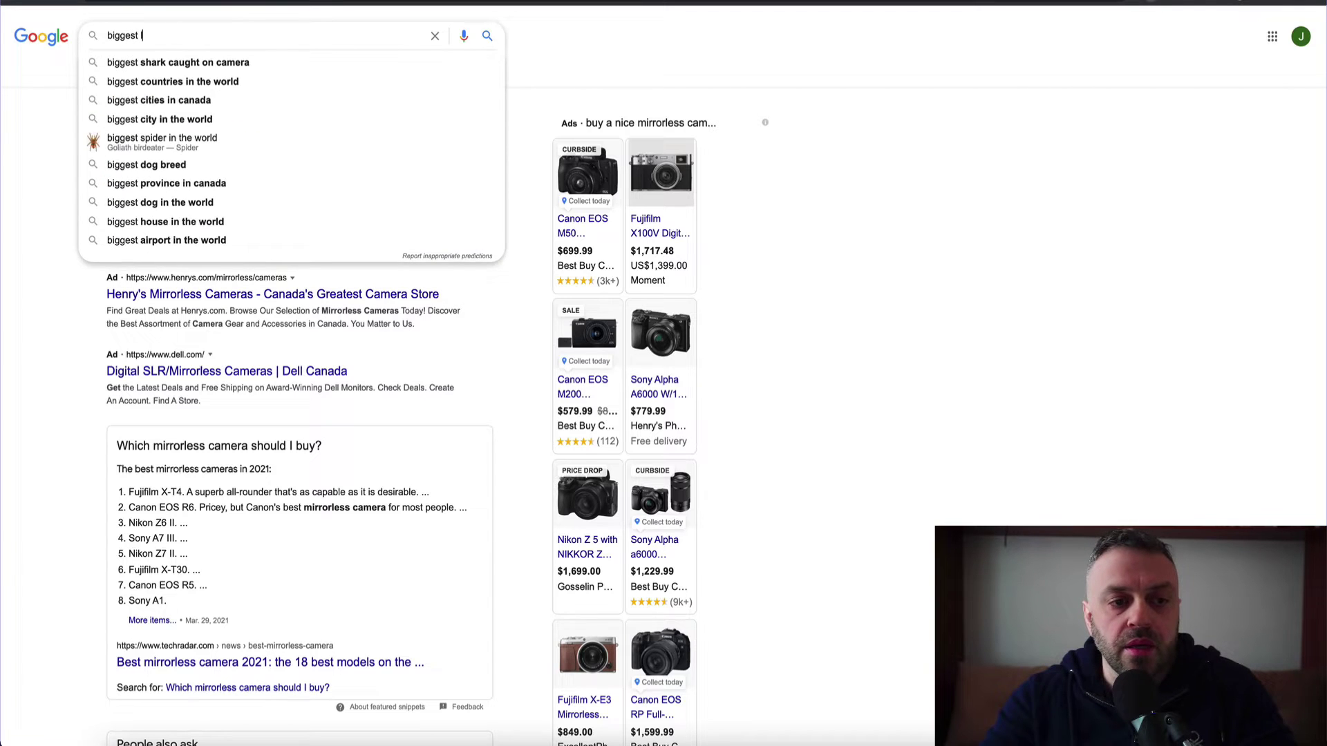
text(lake in the world)
key(Return)
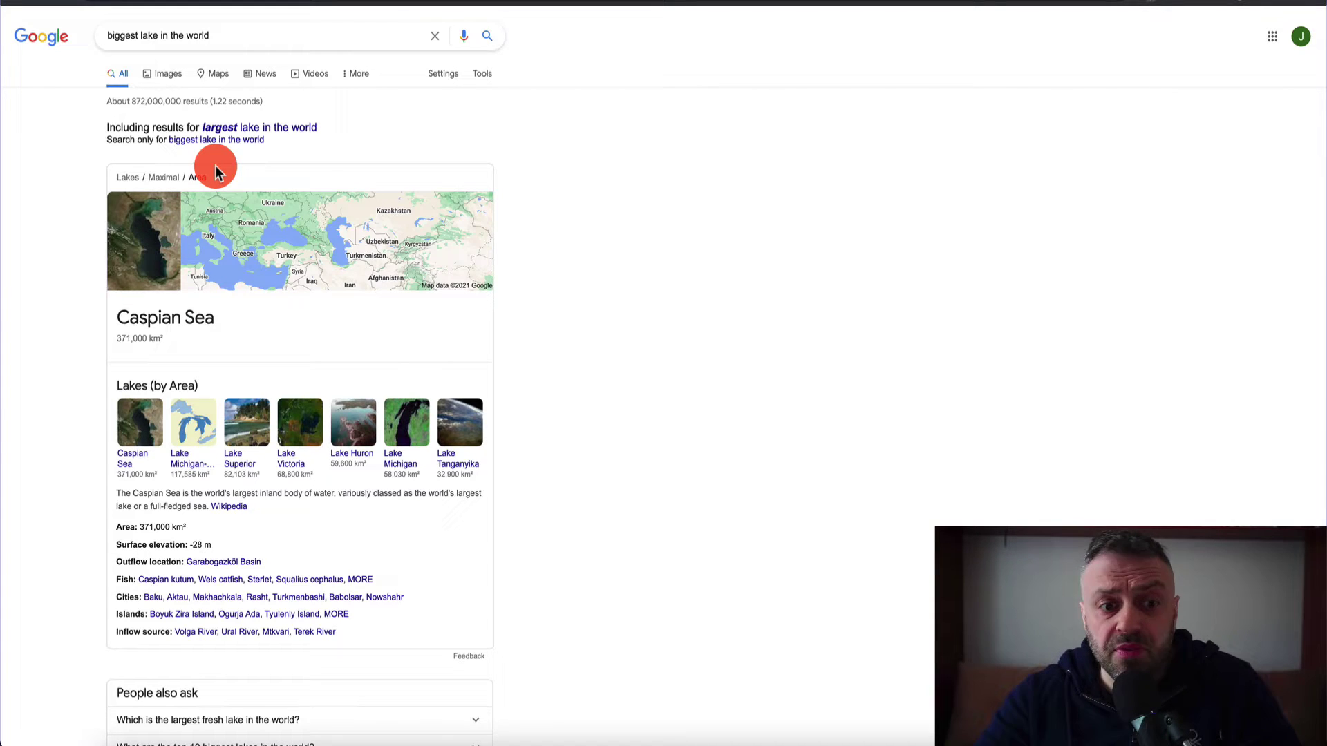
Open the suggested results for "largest lake in the world" and check the full page for ads
click(210, 128)
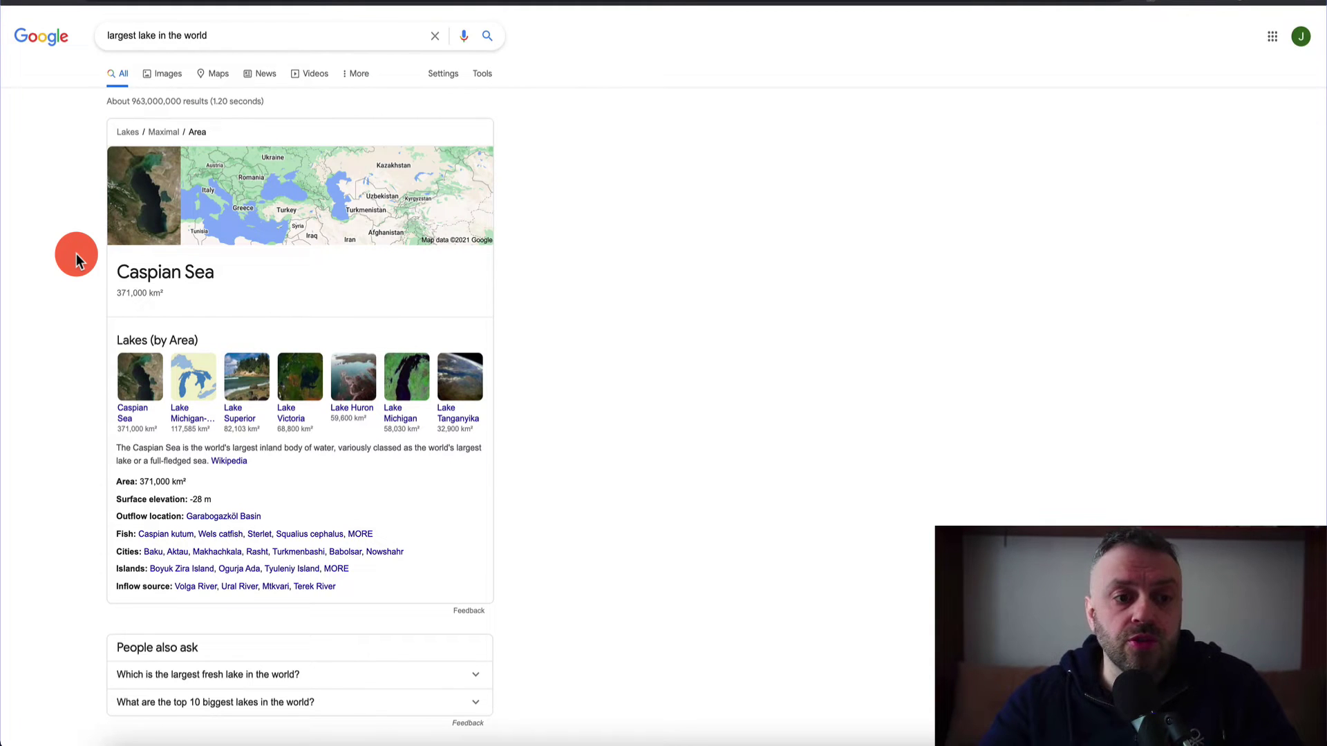
scroll(80, 287, down, 10)
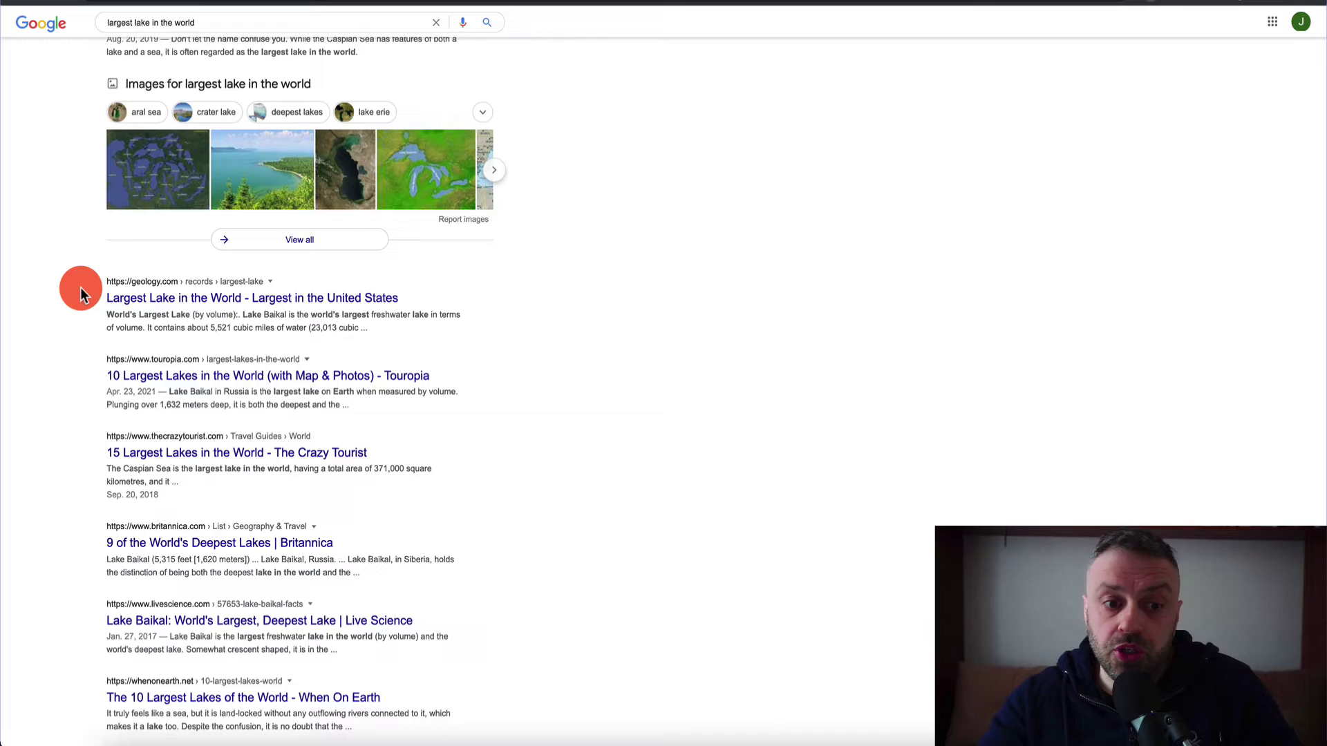
scroll(80, 288, down, 5)
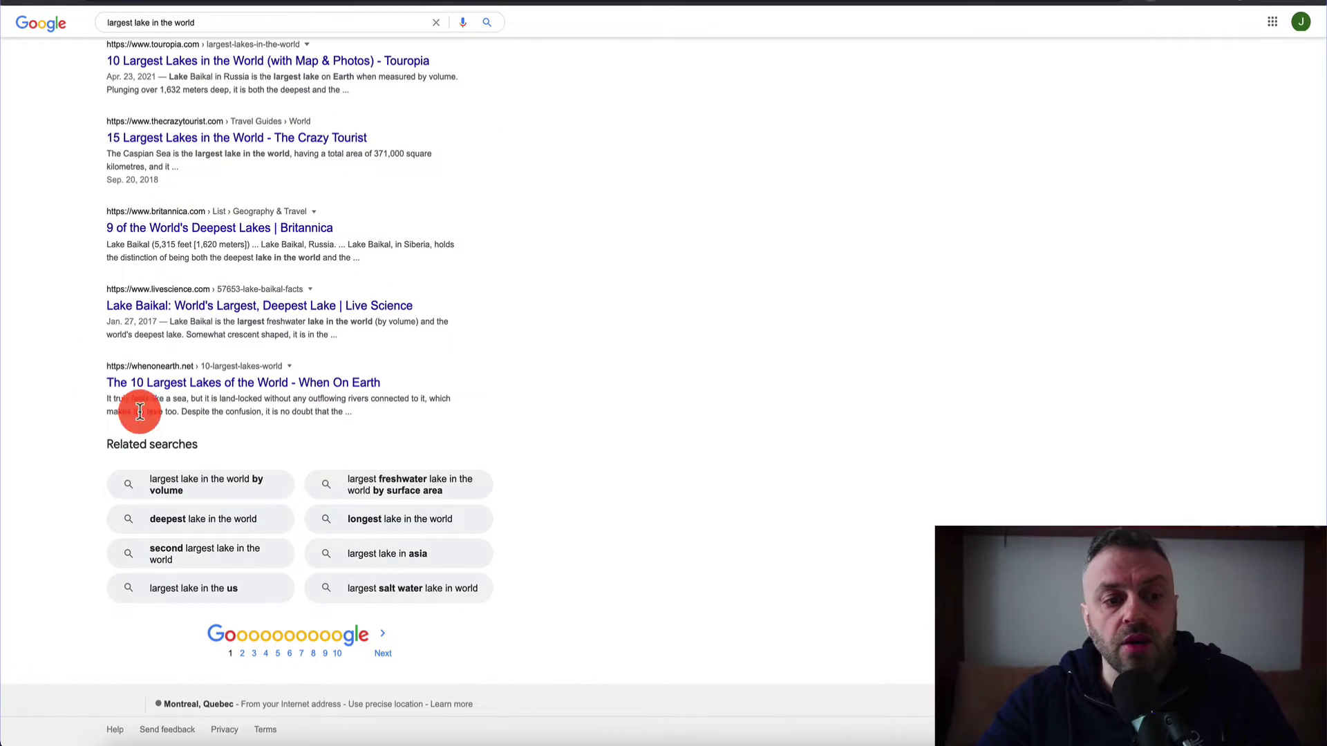
scroll(81, 372, up, 15)
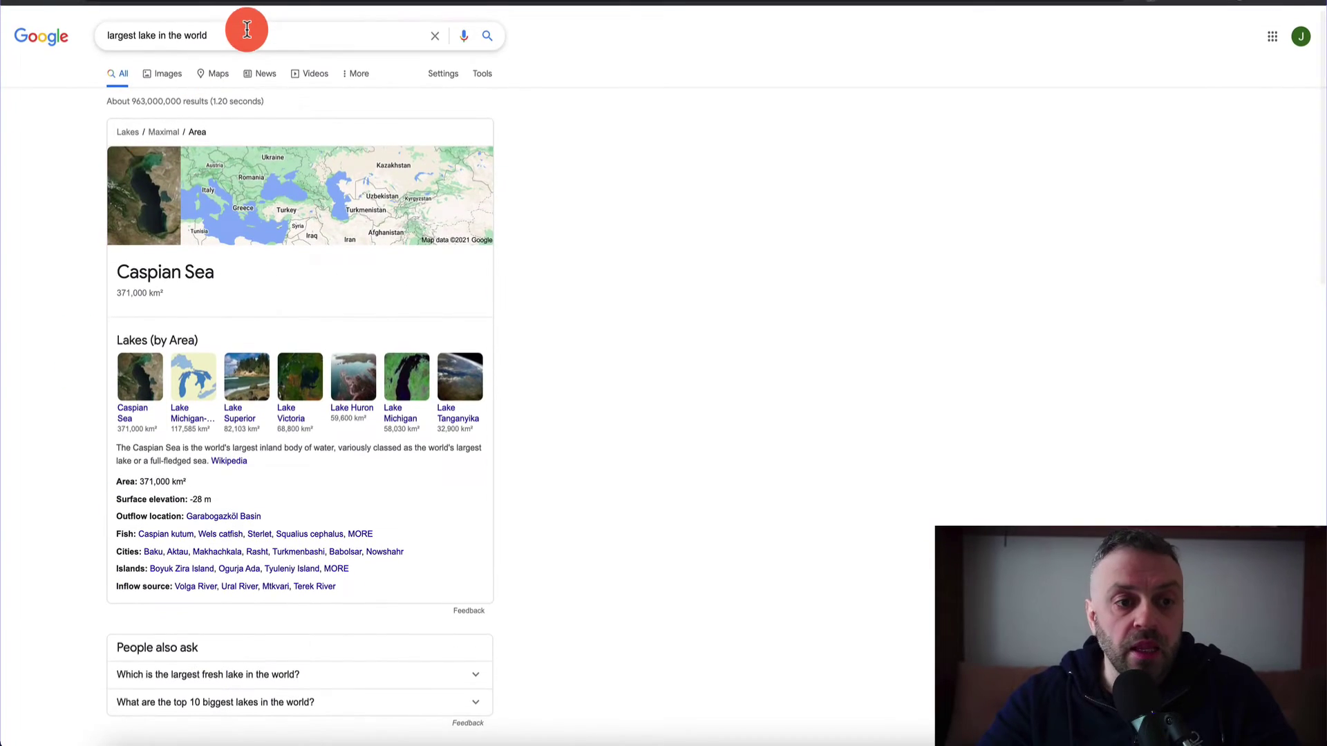
Search for "buy the best pc" and review the ads and organic results down to the related searches
click(246, 39)
key(super+a)
text(buy the best)
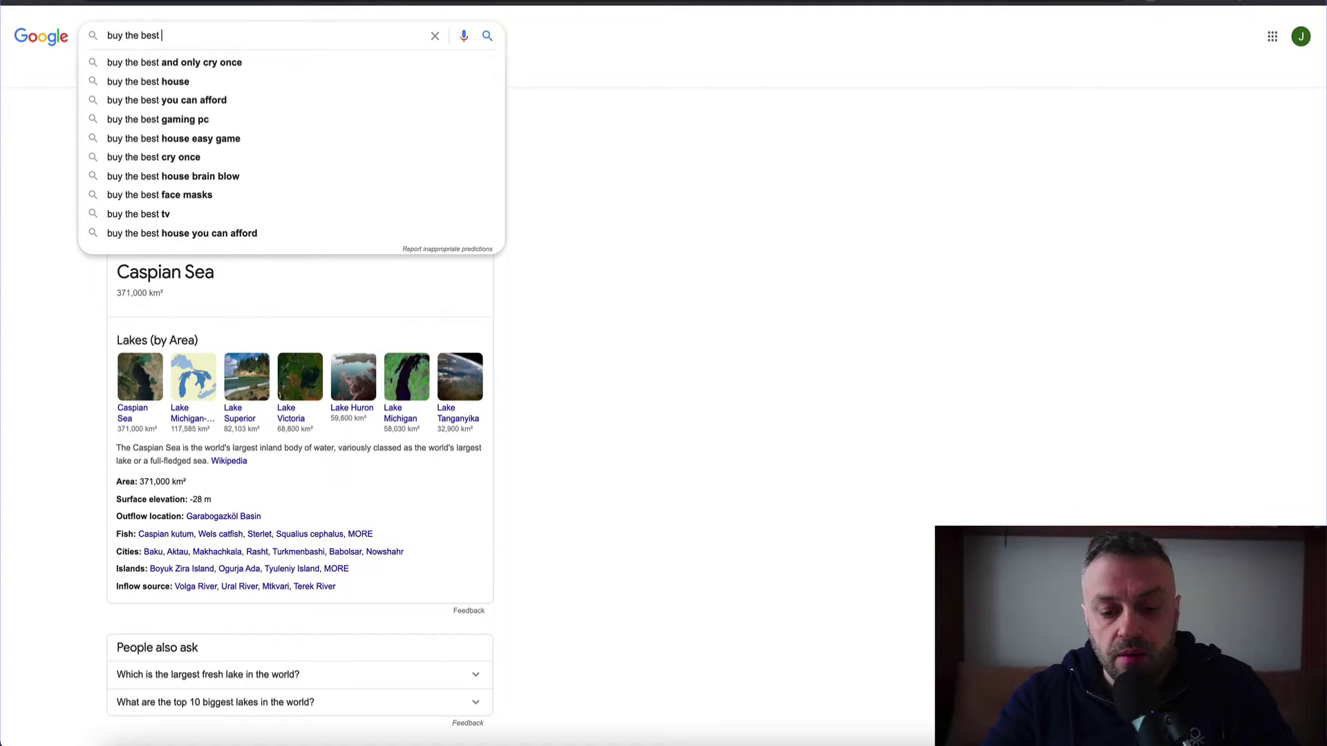
text( pc)
key(Return)
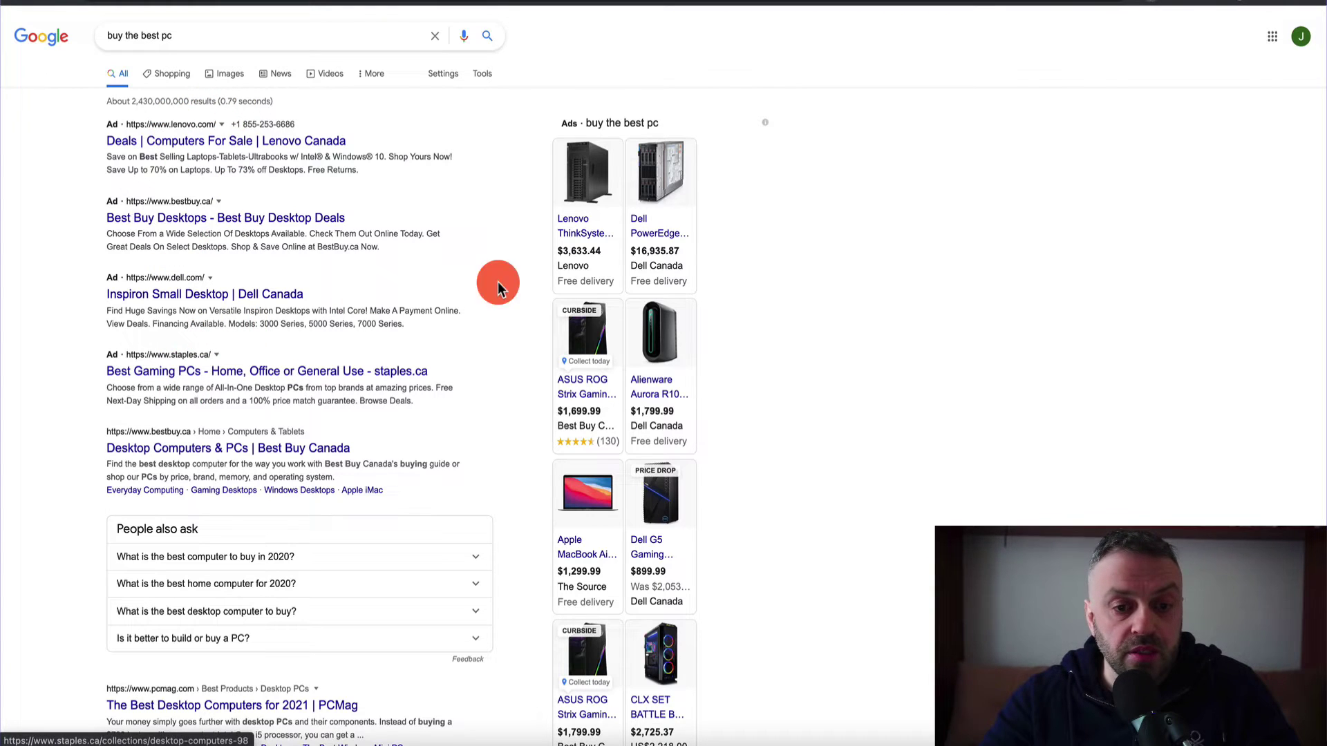
scroll(347, 415, down, 20)
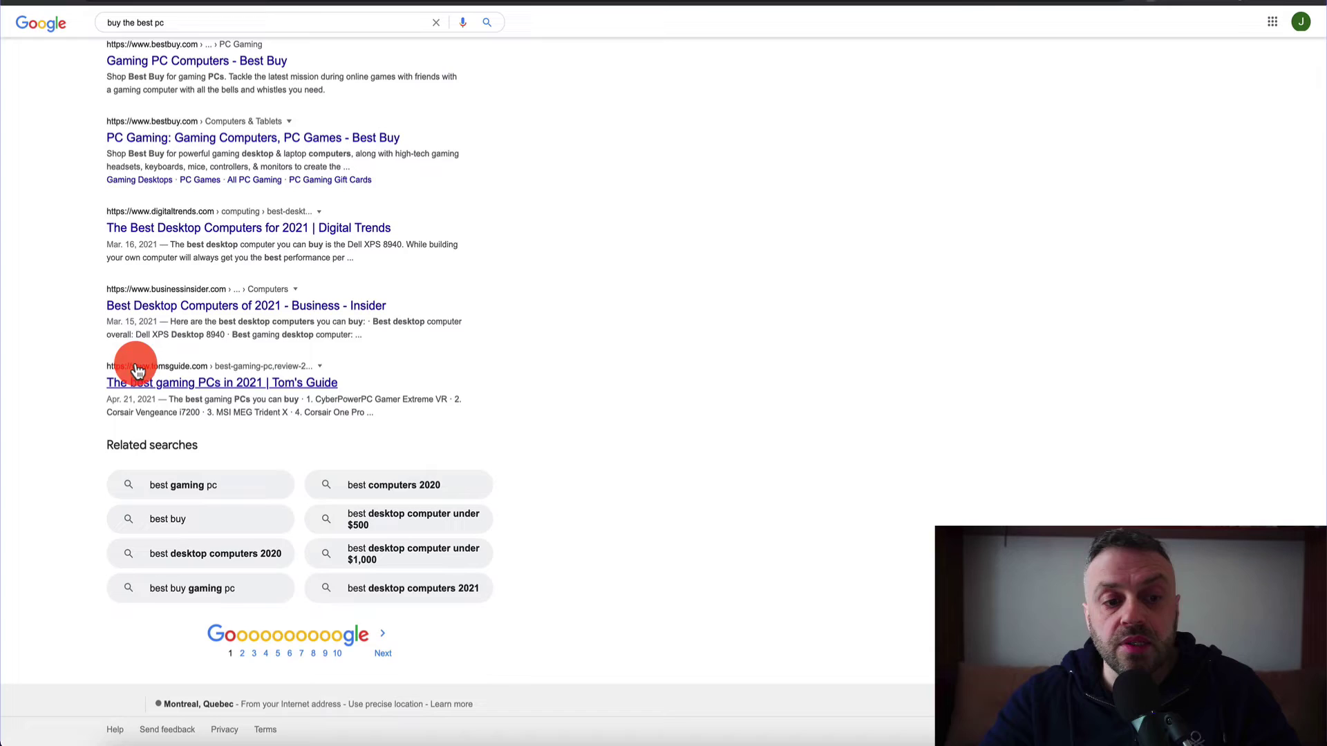
scroll(56, 346, up, 20)
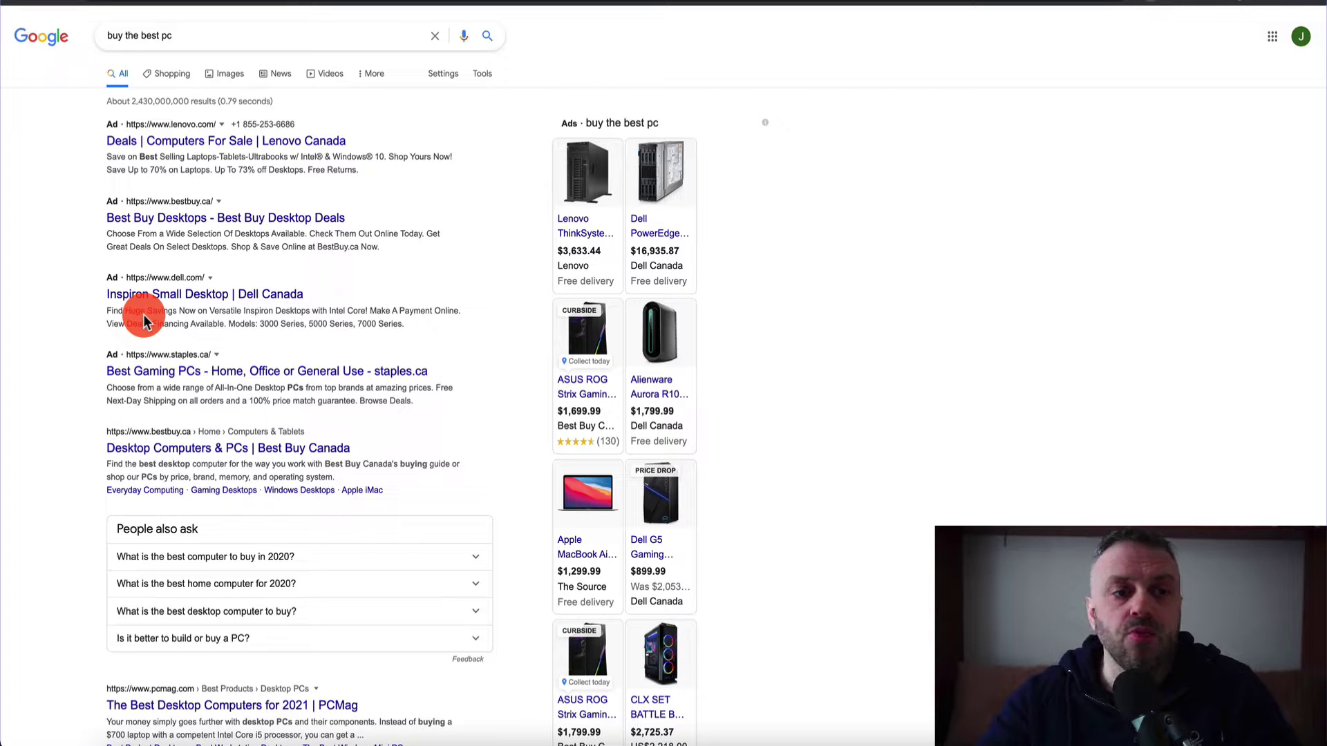
Search for "text chemistry" again and inspect the ads at both ends of the results page
key(super+a)
key(BackSpace)
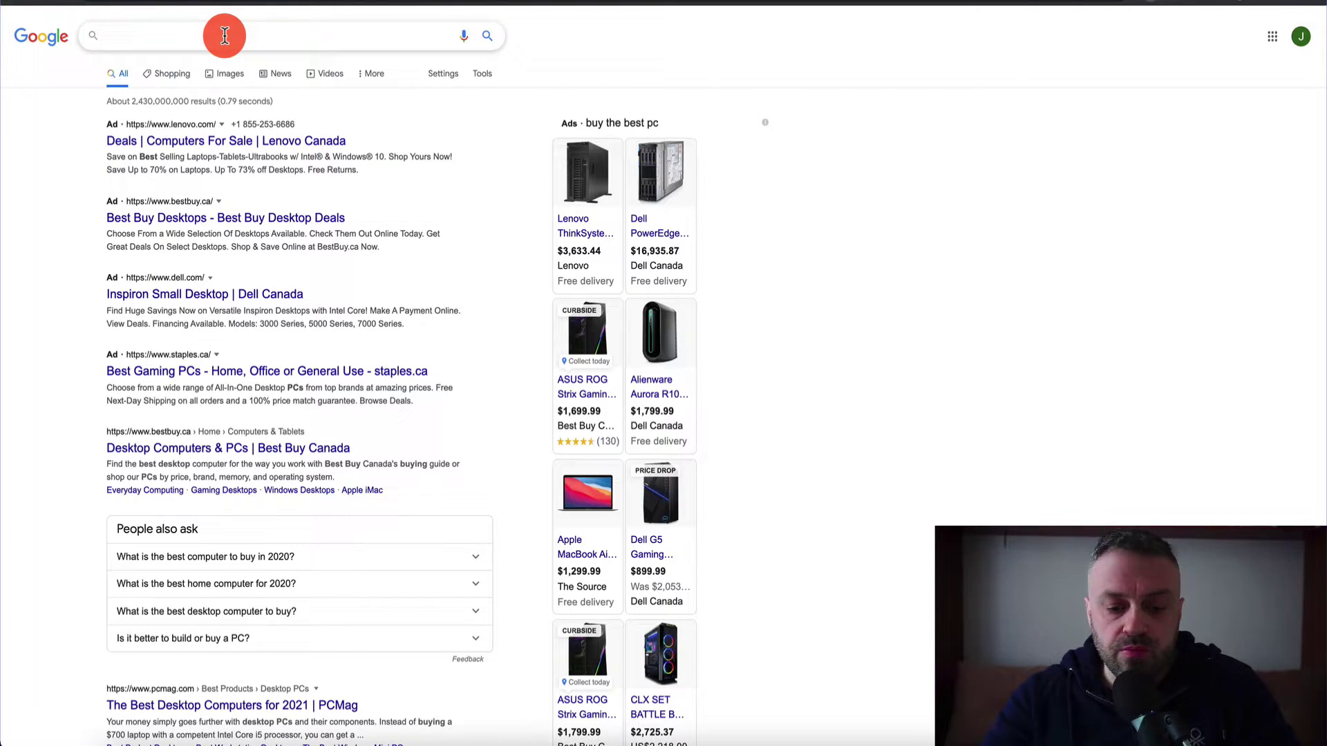
text(text chemistry)
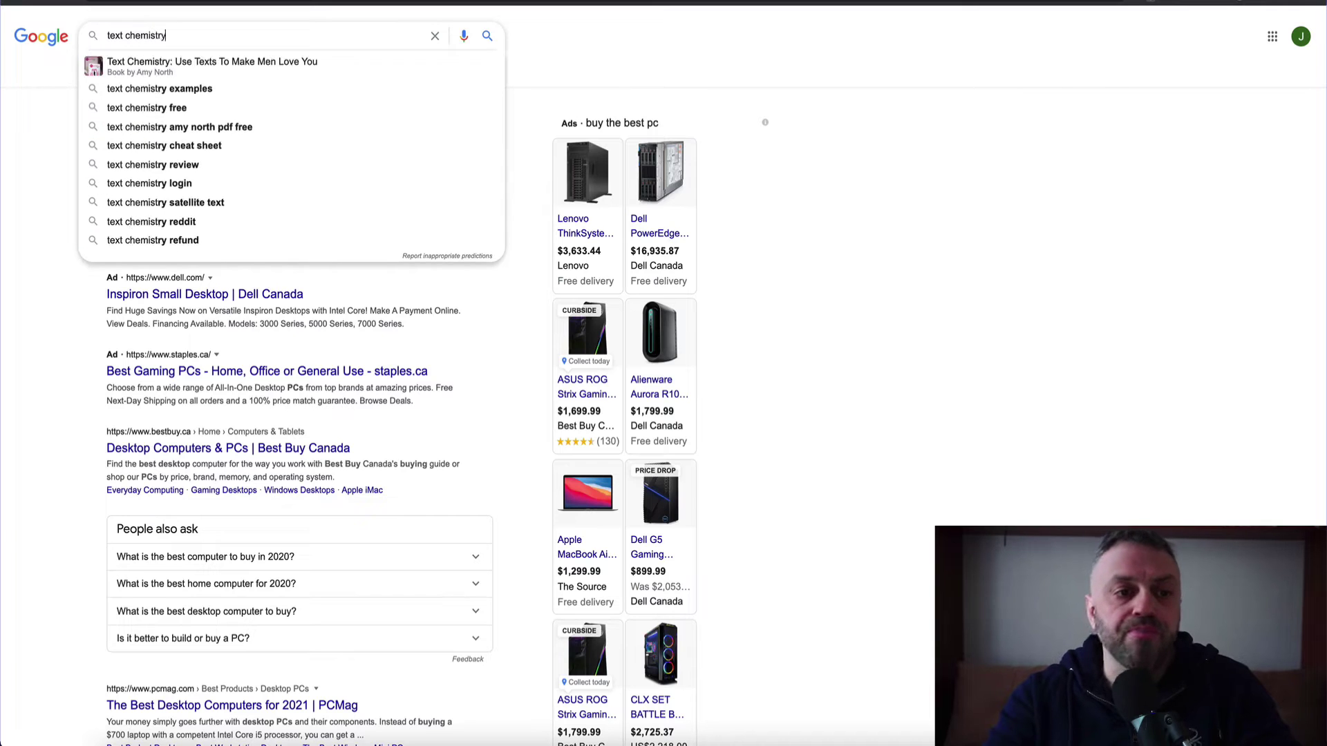
key(Return)
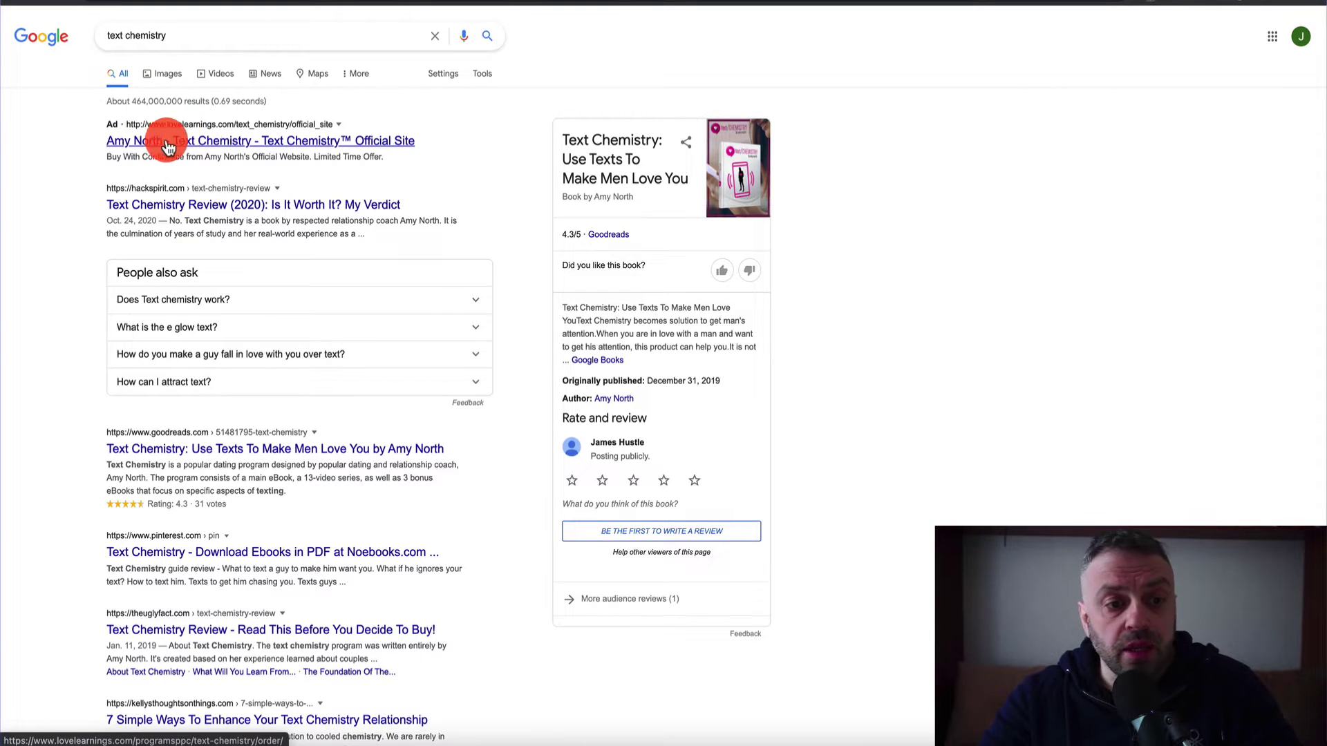
scroll(111, 294, down, 10)
scroll(112, 290, up, 1)
click(213, 344)
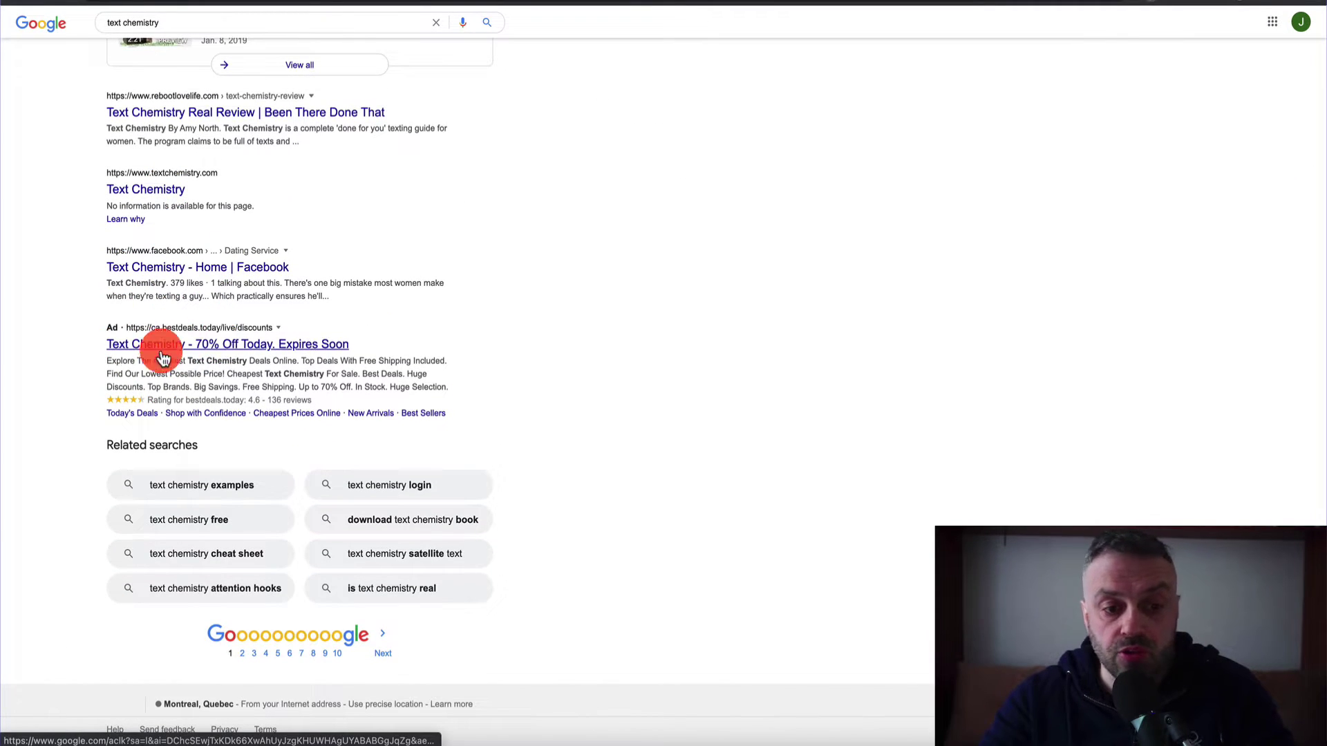
scroll(105, 359, up, 10)
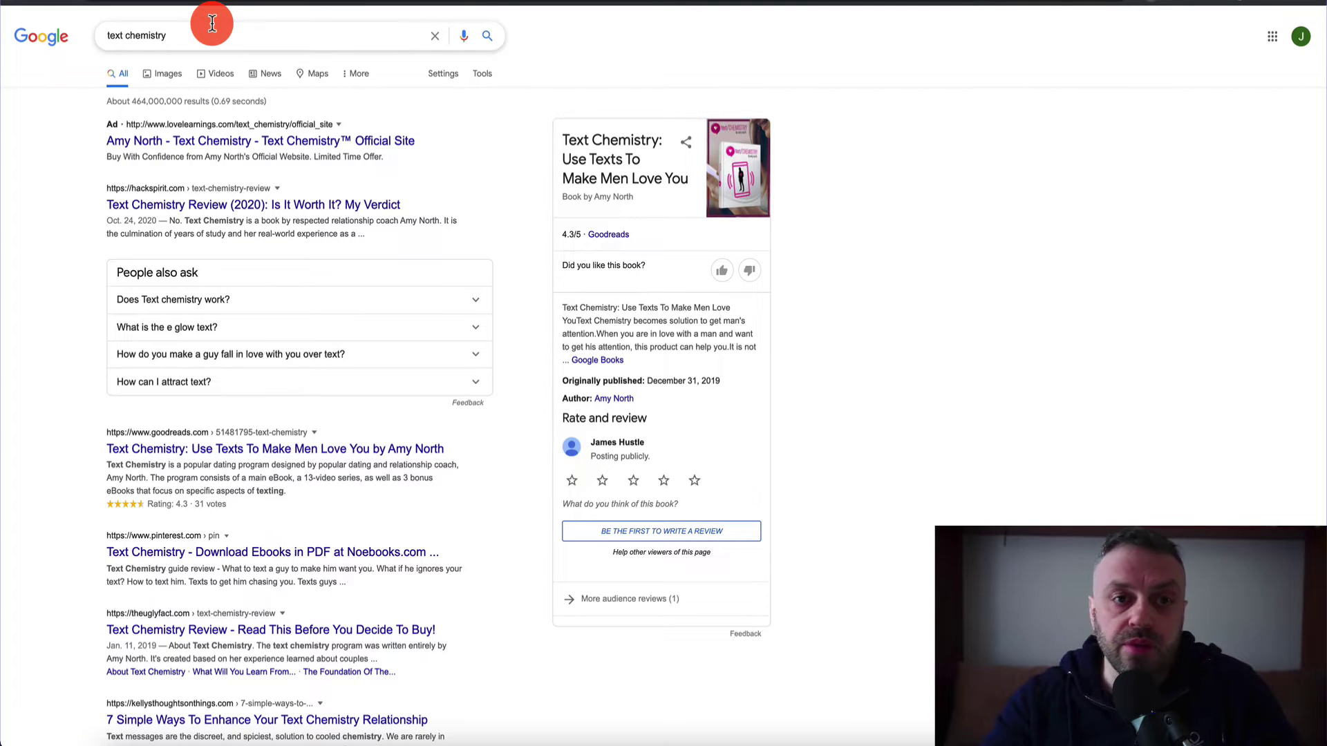
Check the "text chemistry" results page once more for ads, down to the related searches and back
scroll(84, 184, down, 15)
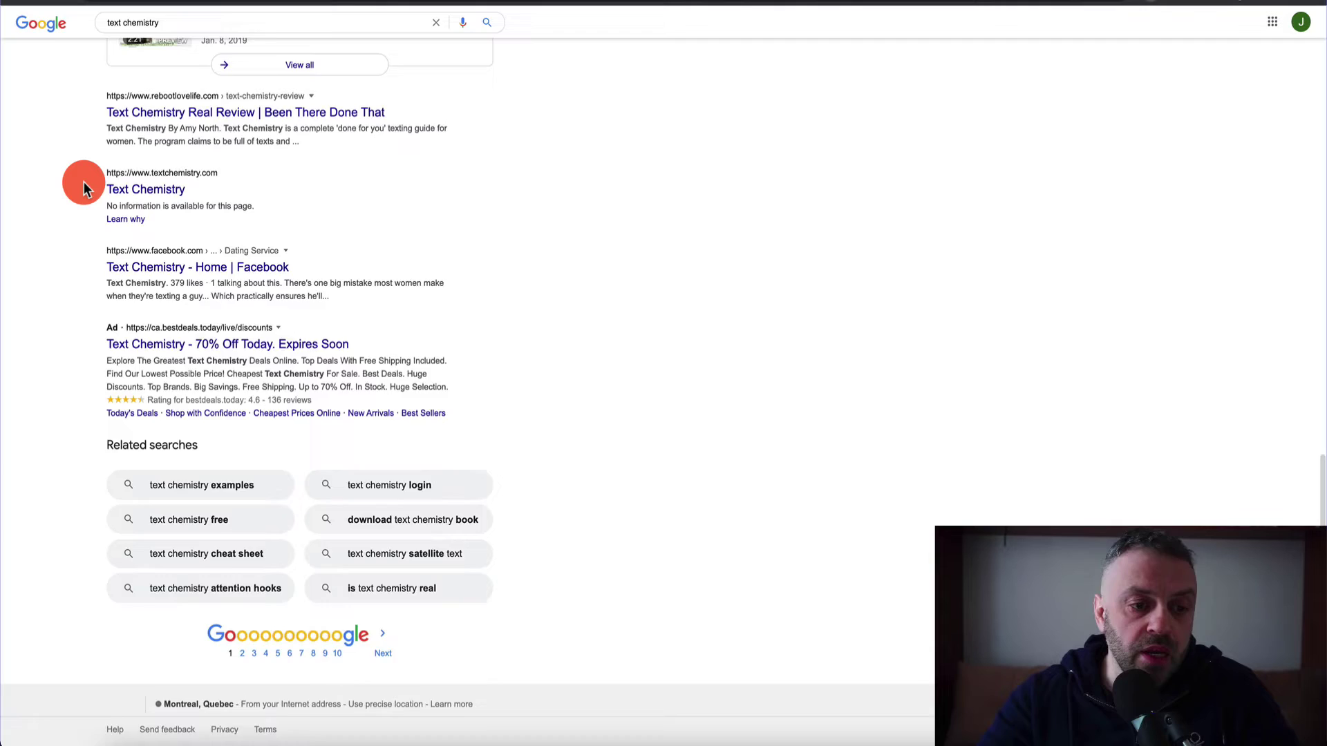
scroll(84, 184, up, 15)
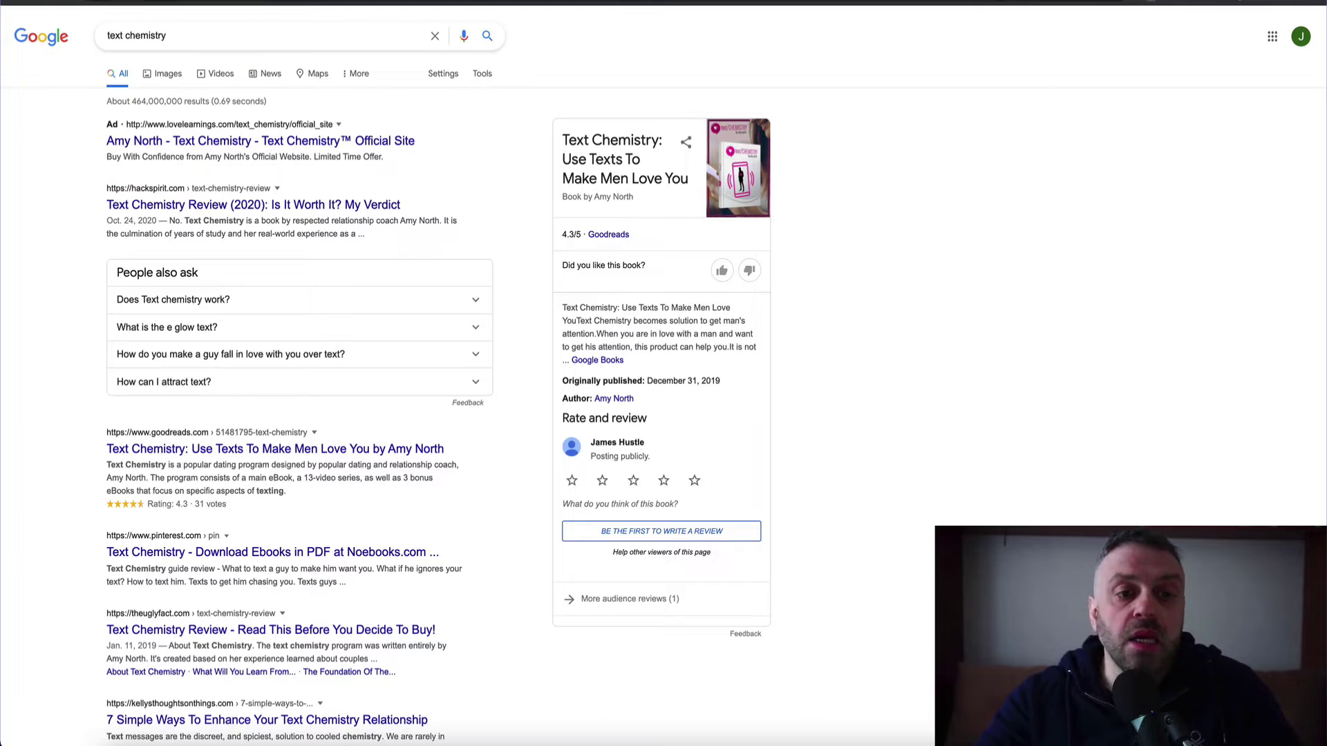
Switch to the ClickBank marketplace and open the Self-Help product category
click(311, 2)
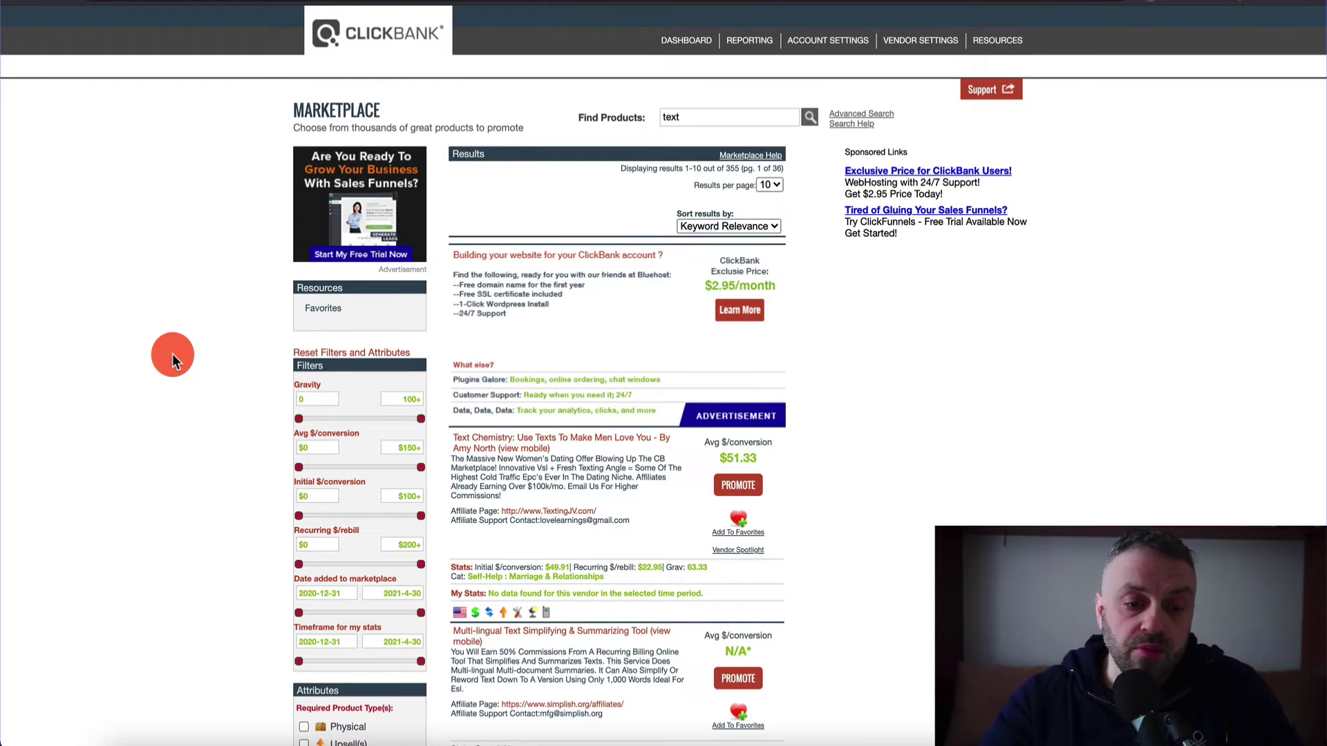
scroll(172, 353, down, 15)
scroll(180, 397, down, 4)
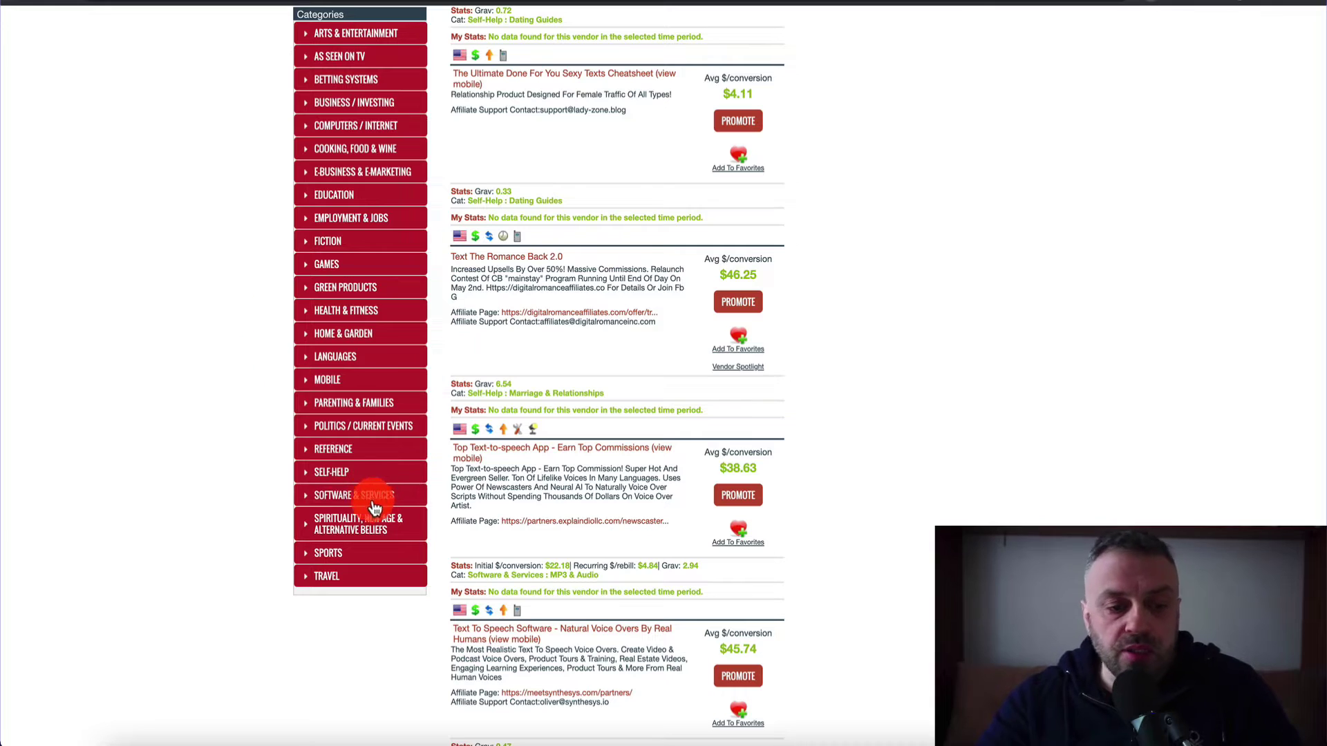
click(341, 476)
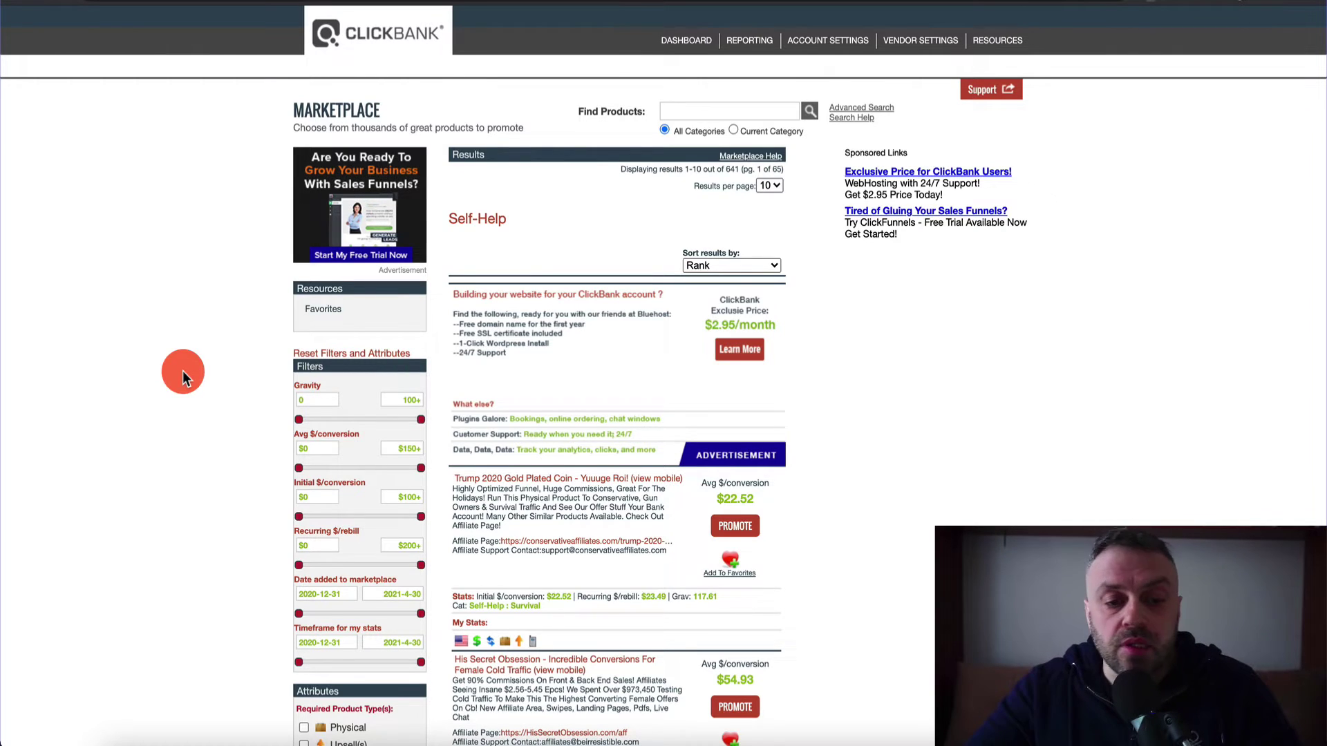
scroll(172, 515, down, 15)
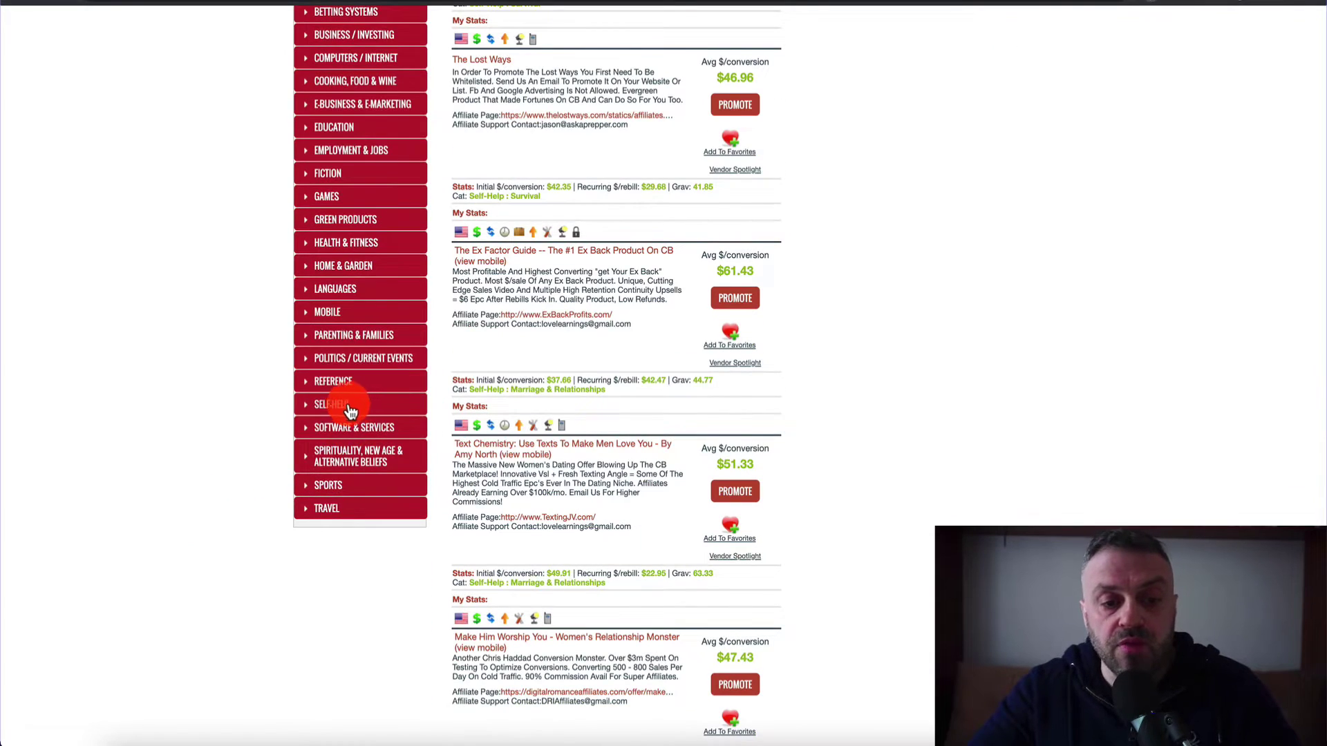
click(349, 410)
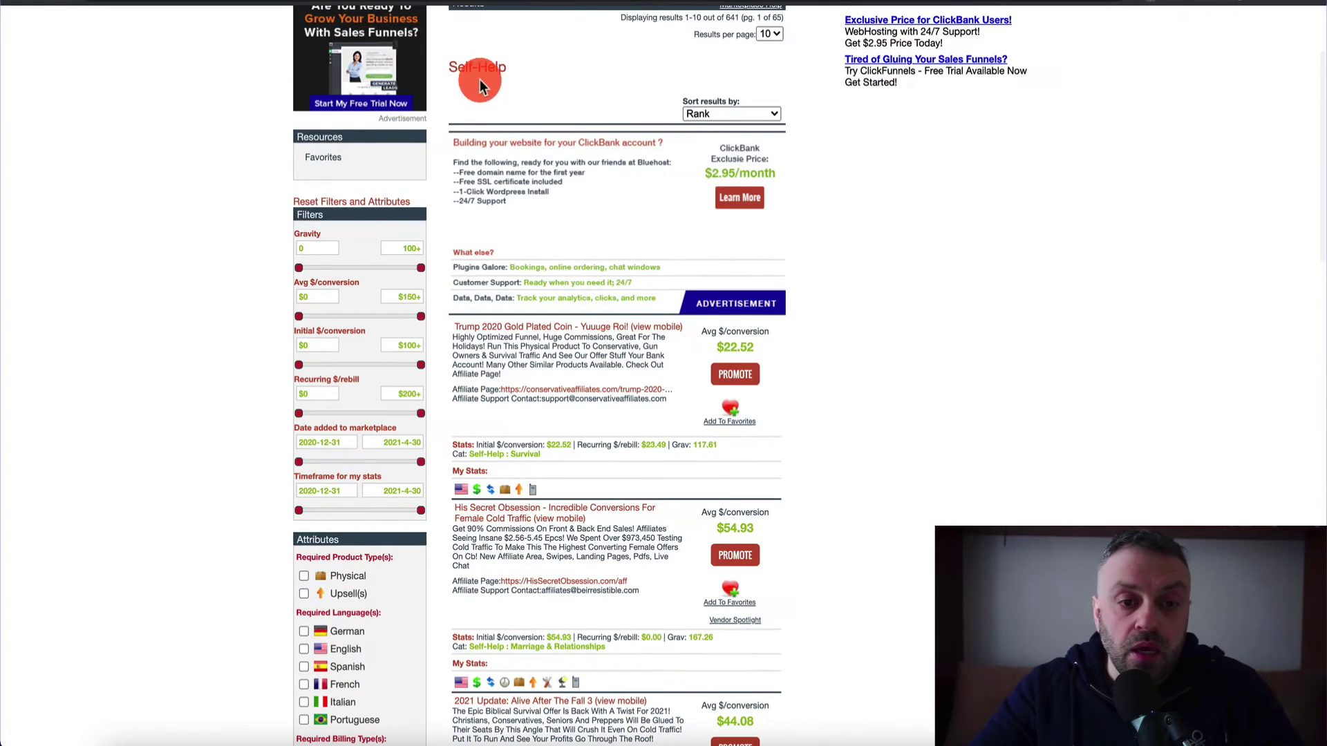
Sort the Self-Help products by gravity
scroll(497, 77, up, 3)
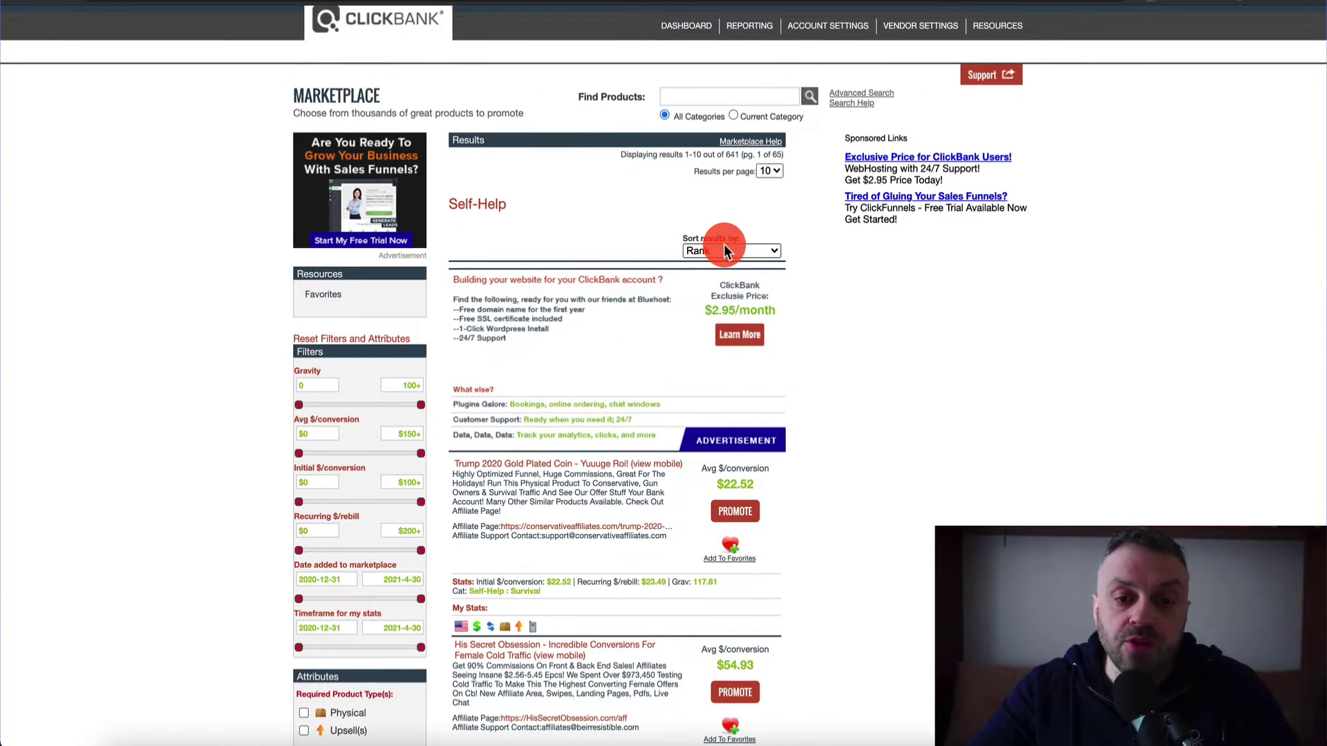
click(724, 251)
click(726, 315)
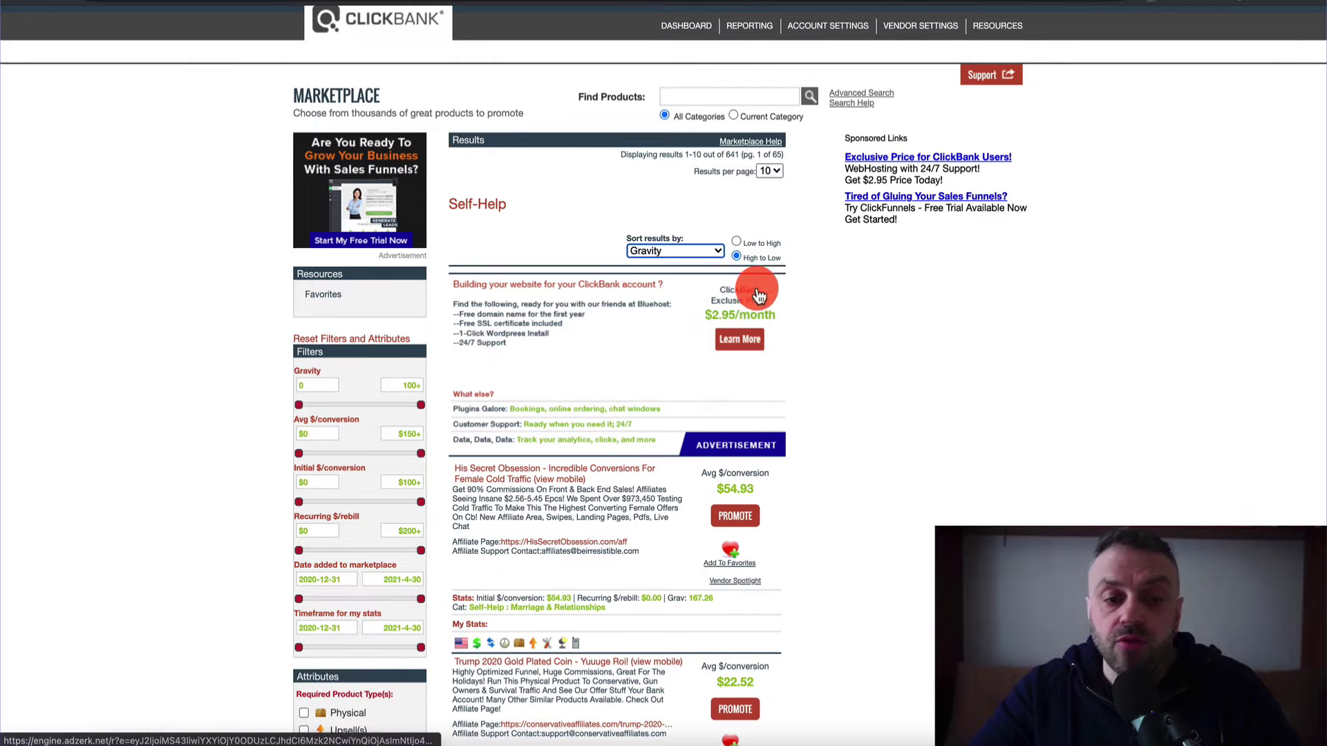
Examine the most popular Self-Help offers, from His Secret Obsession through Text Chemistry to The Ex Factor Guide
scroll(795, 315, down, 3)
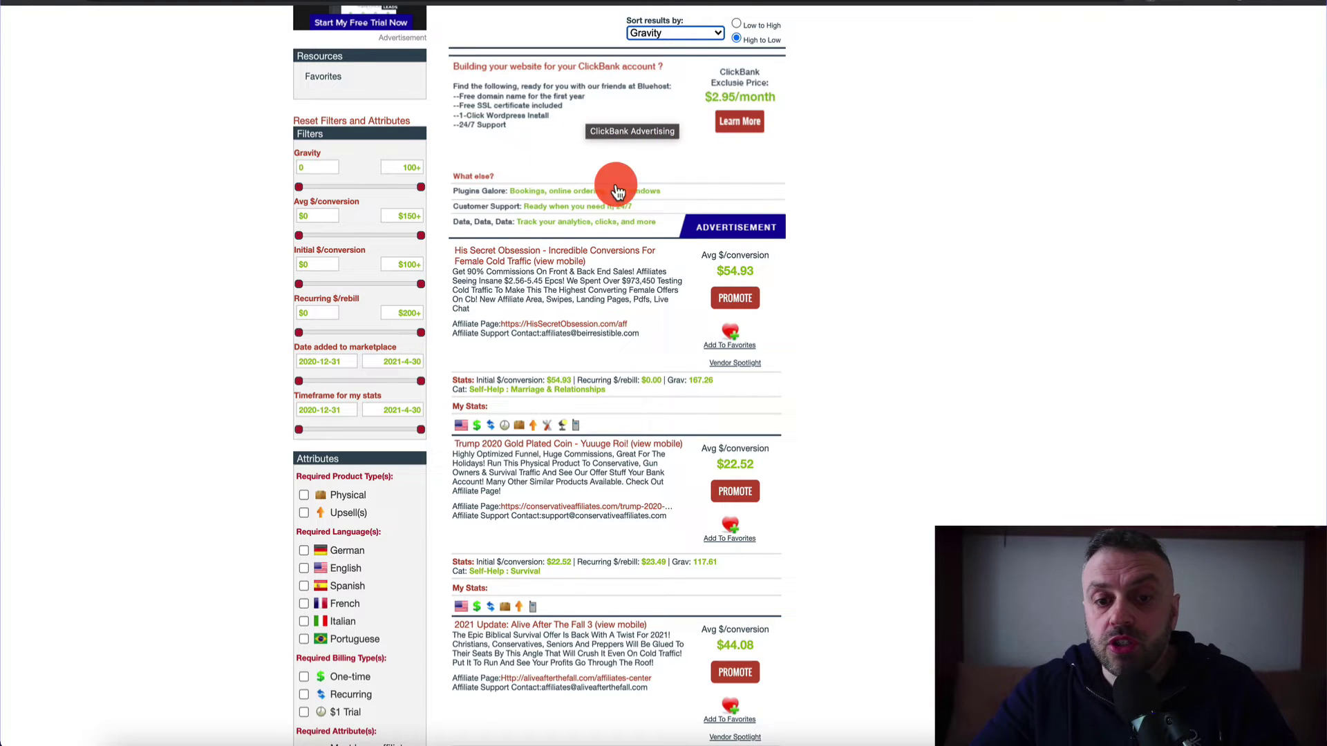
scroll(664, 145, down, 3)
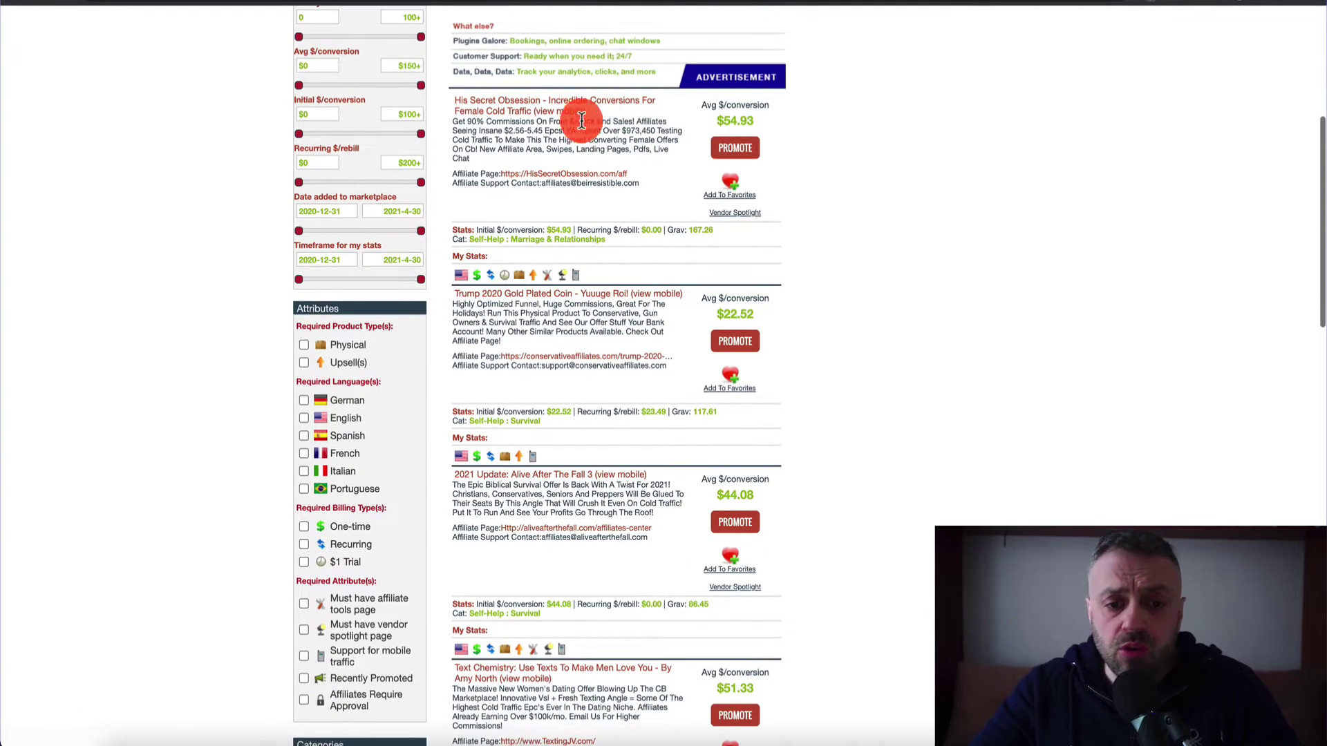
scroll(546, 415, up, 1)
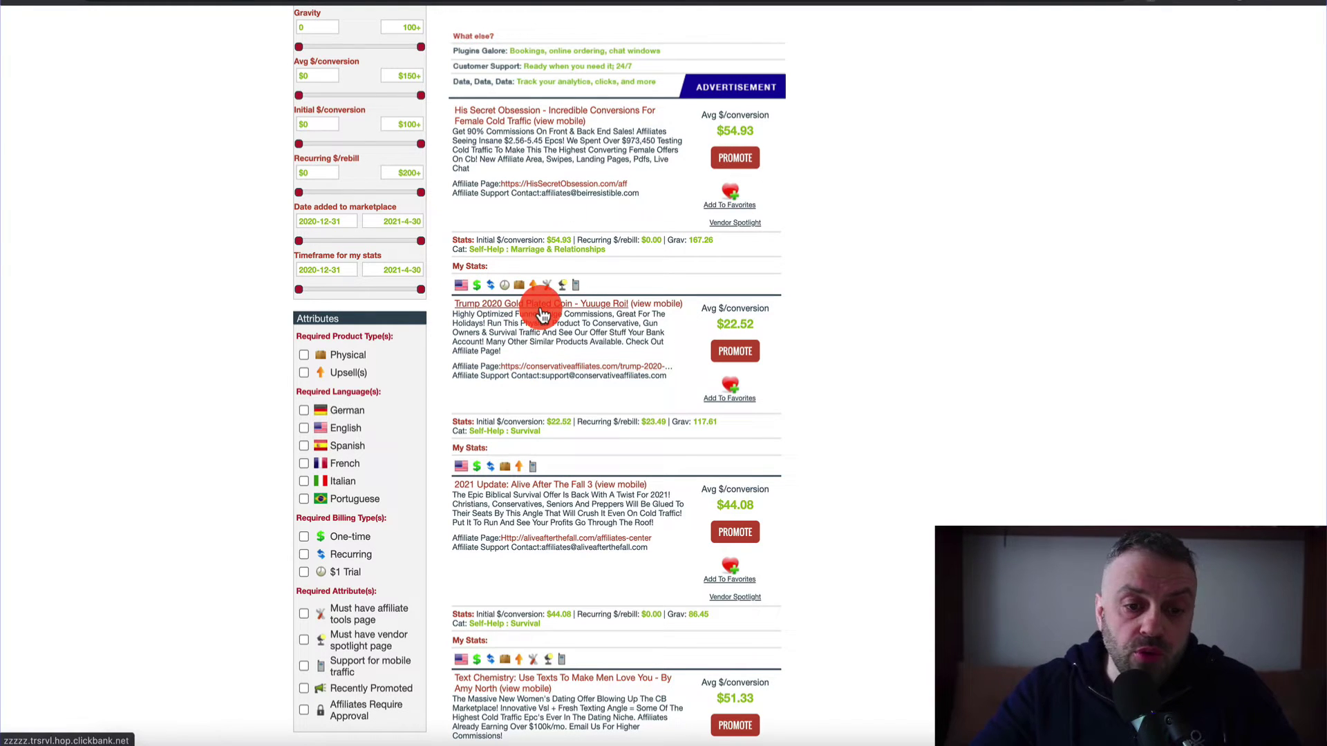
scroll(526, 424, down, 5)
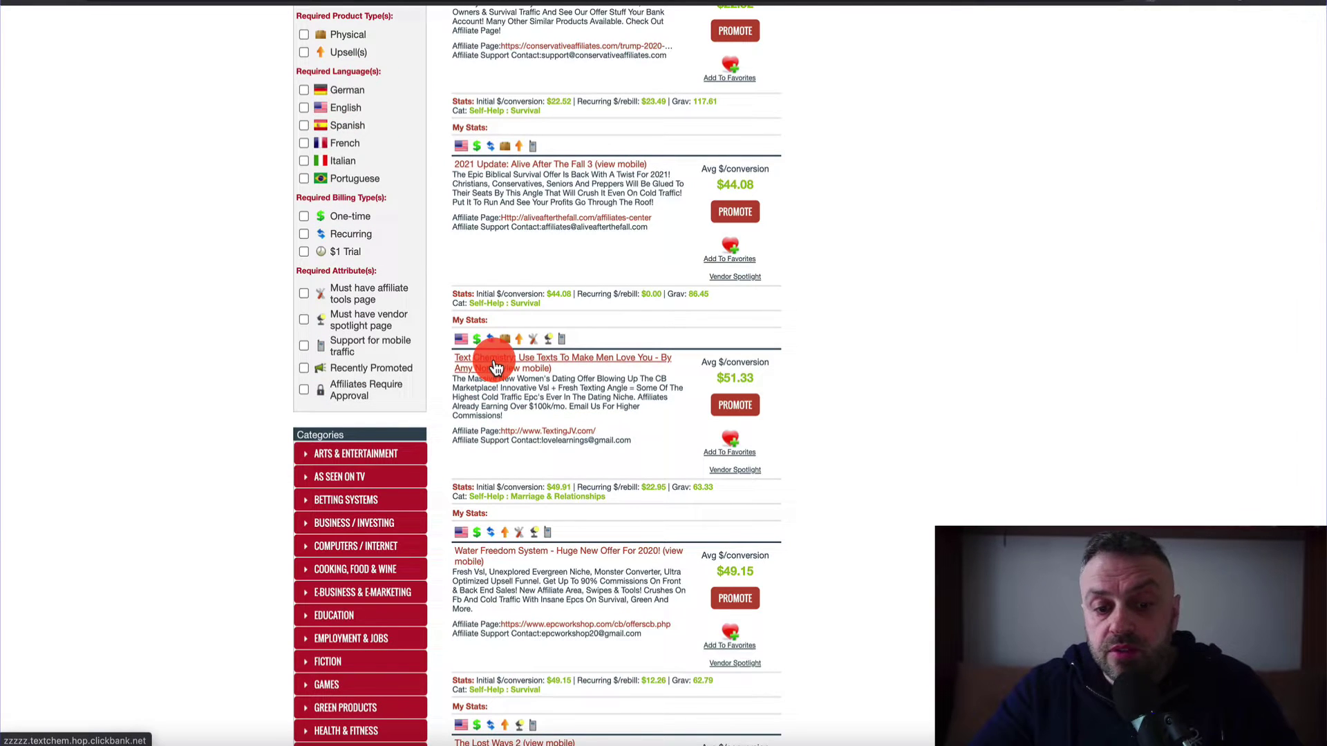
scroll(512, 553, down, 7)
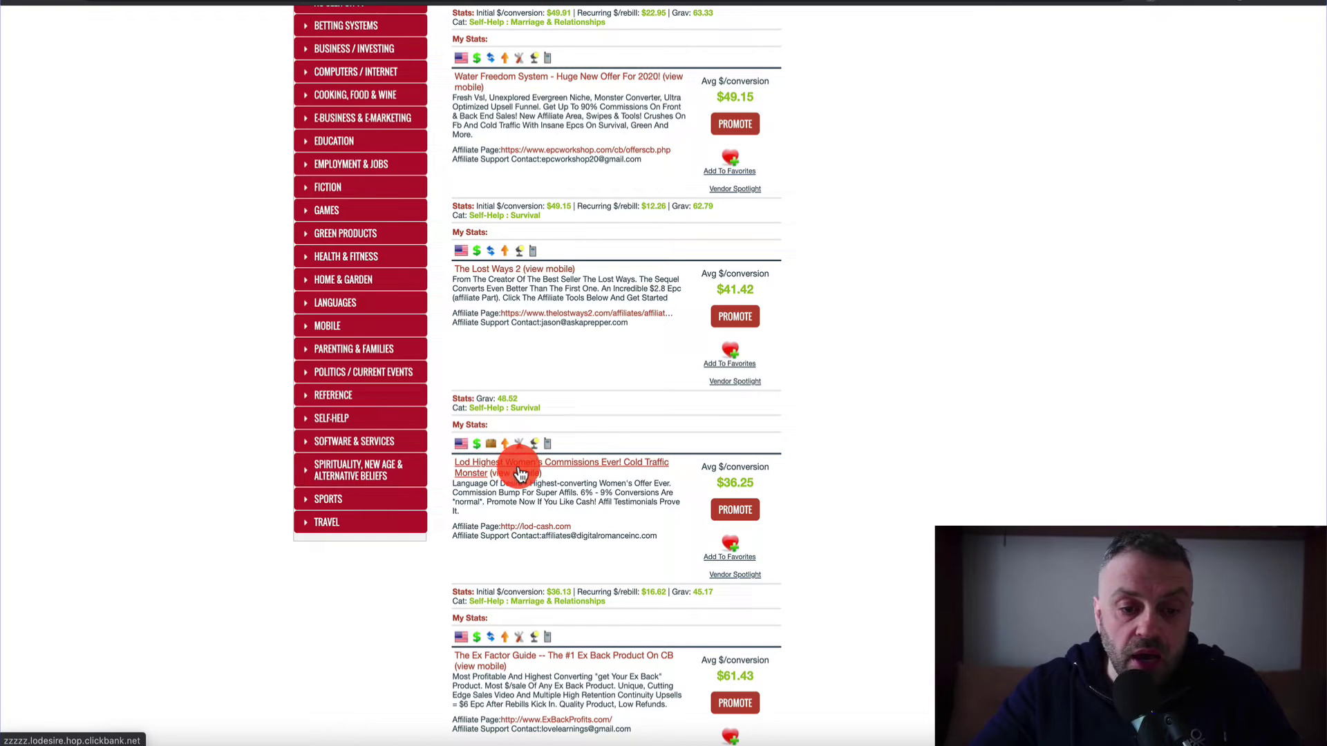
scroll(579, 409, down, 4)
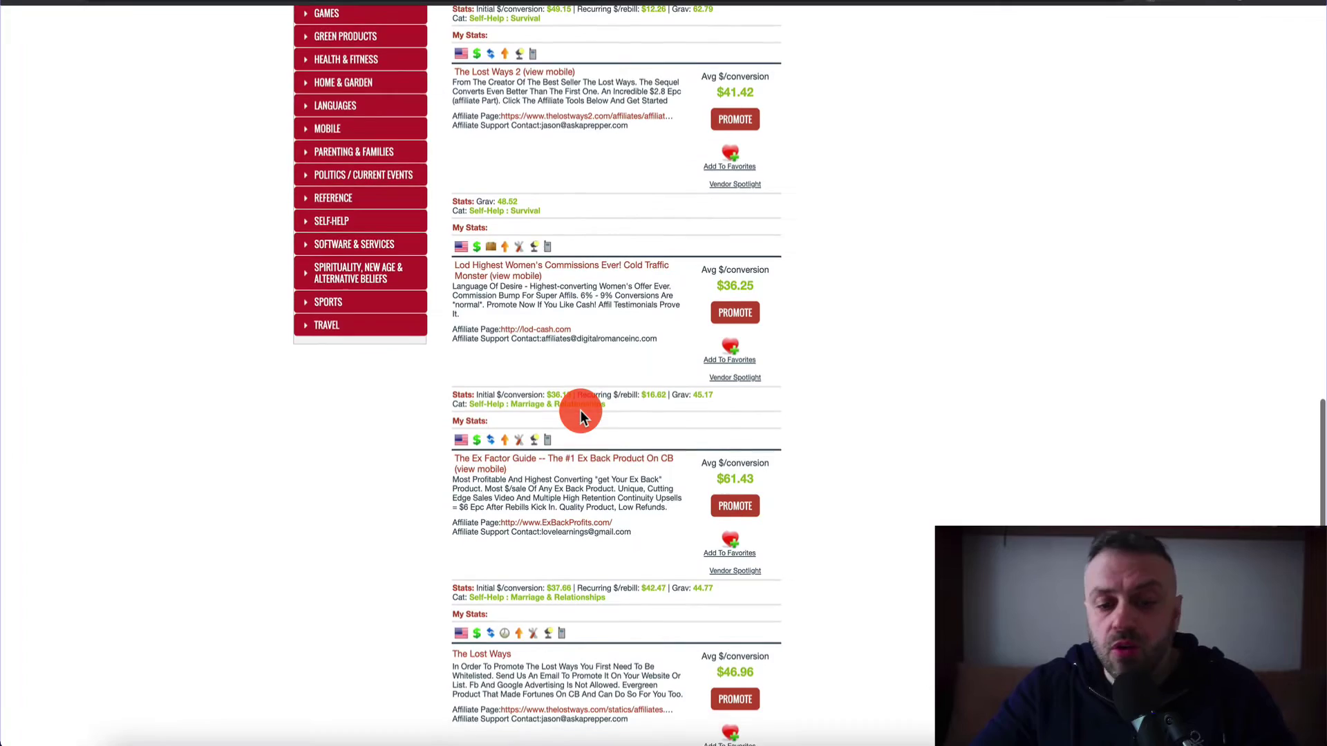
scroll(579, 409, up, 20)
scroll(579, 413, down, 1)
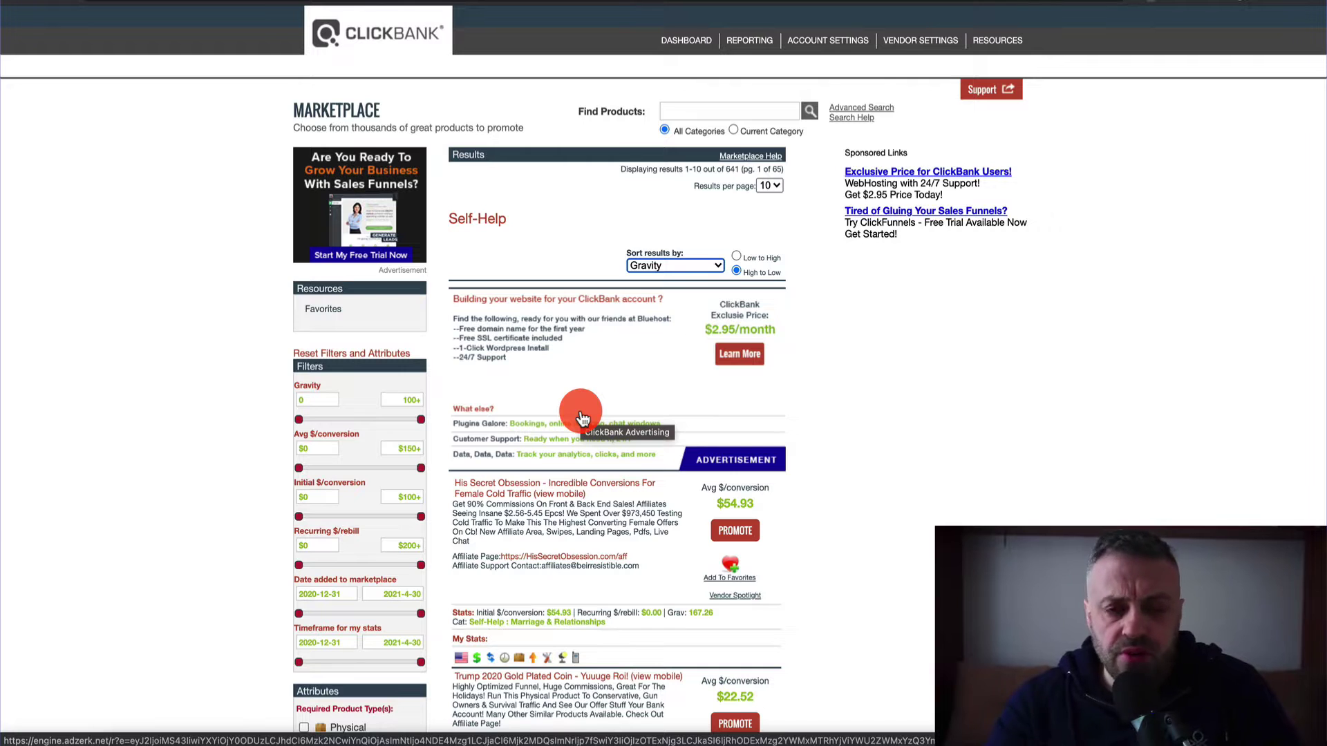
Compare the survival and relationship offers in the Self-Help list for product names usable as keywords
scroll(580, 418, down, 3)
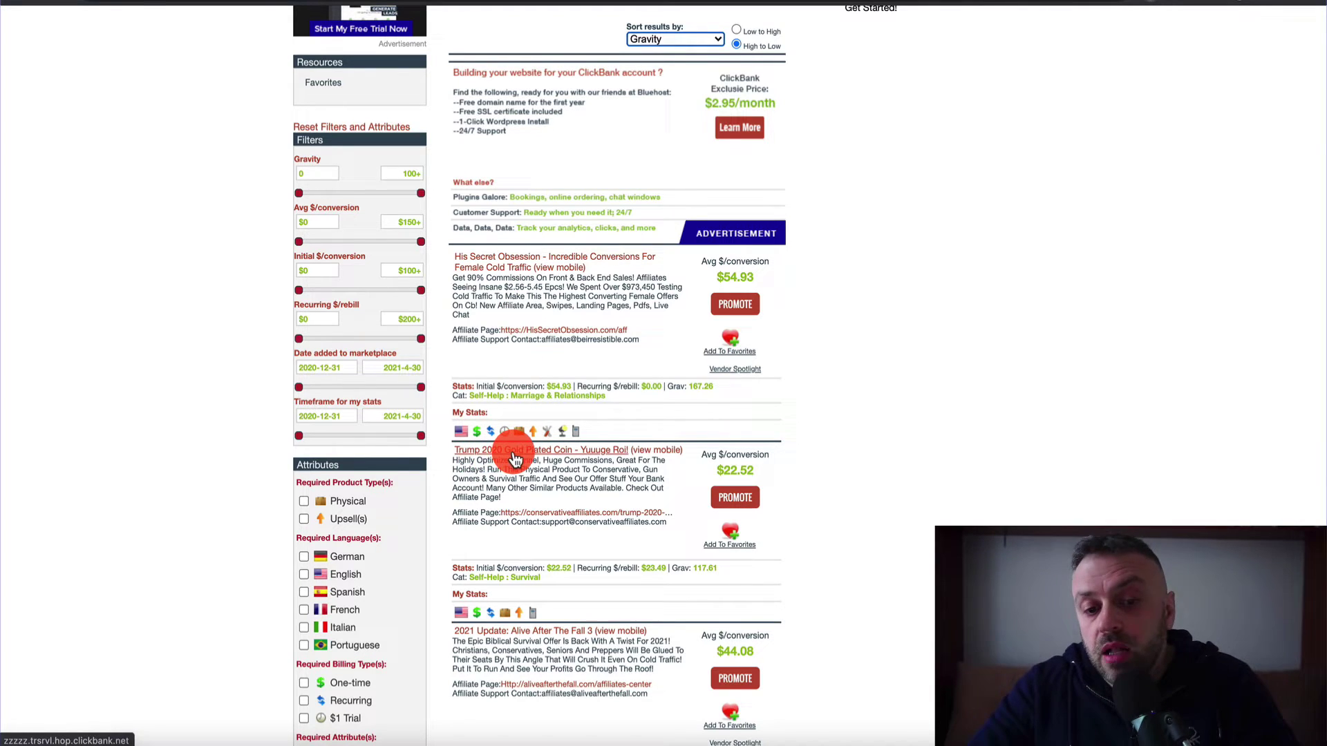
scroll(515, 459, down, 5)
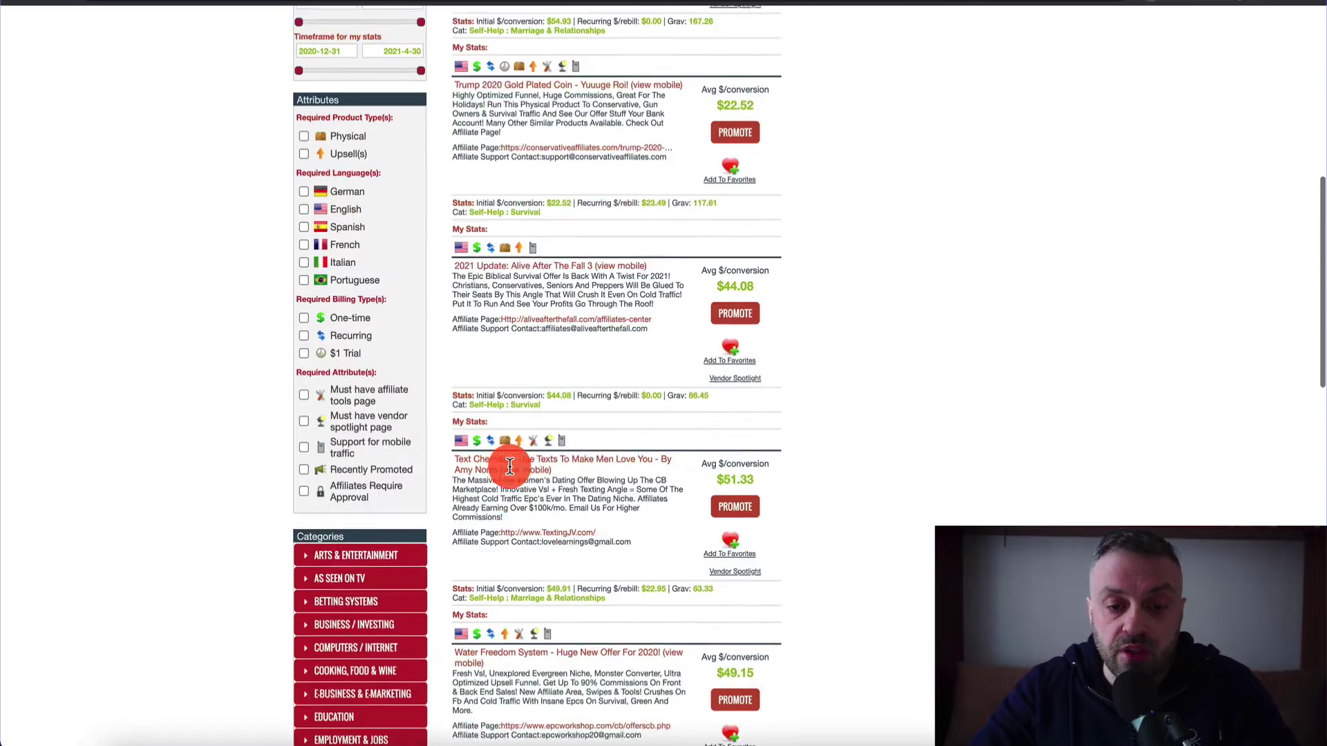
scroll(509, 466, down, 1)
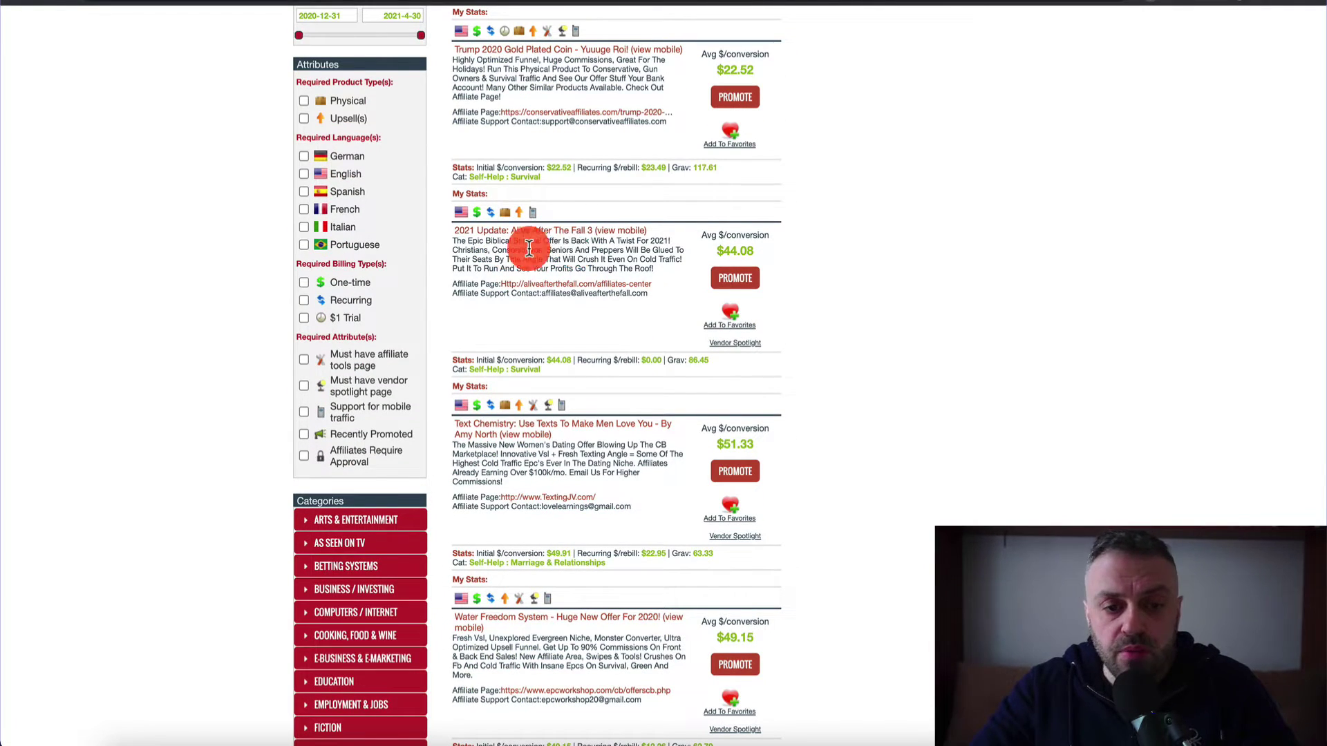
scroll(563, 239, down, 5)
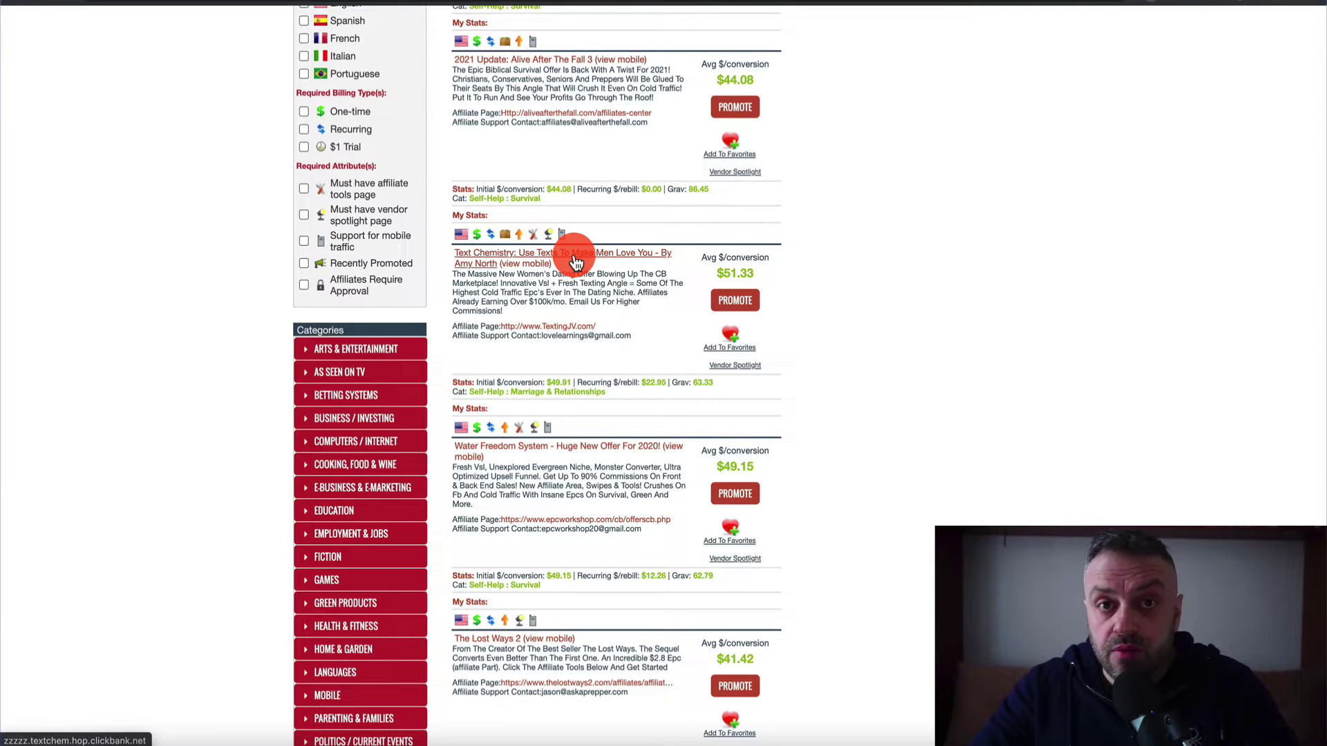
scroll(574, 262, down, 3)
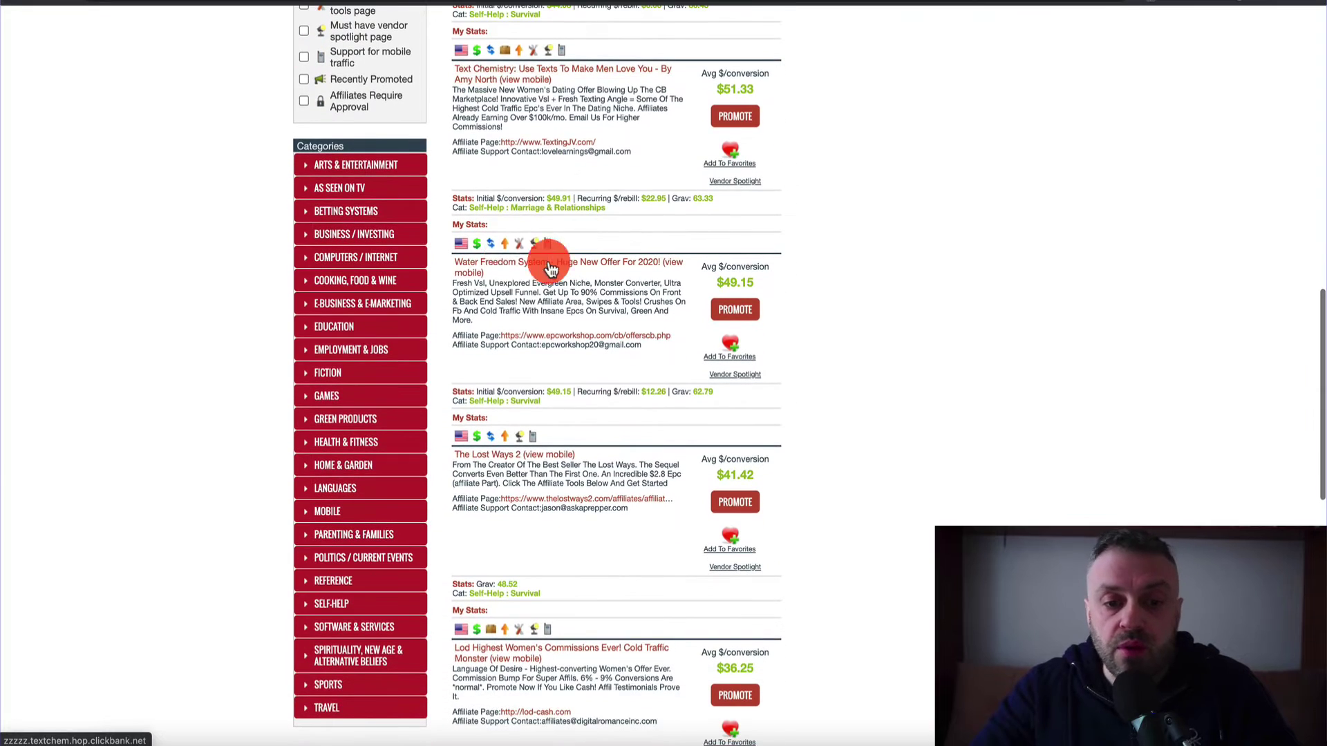
scroll(563, 266, down, 3)
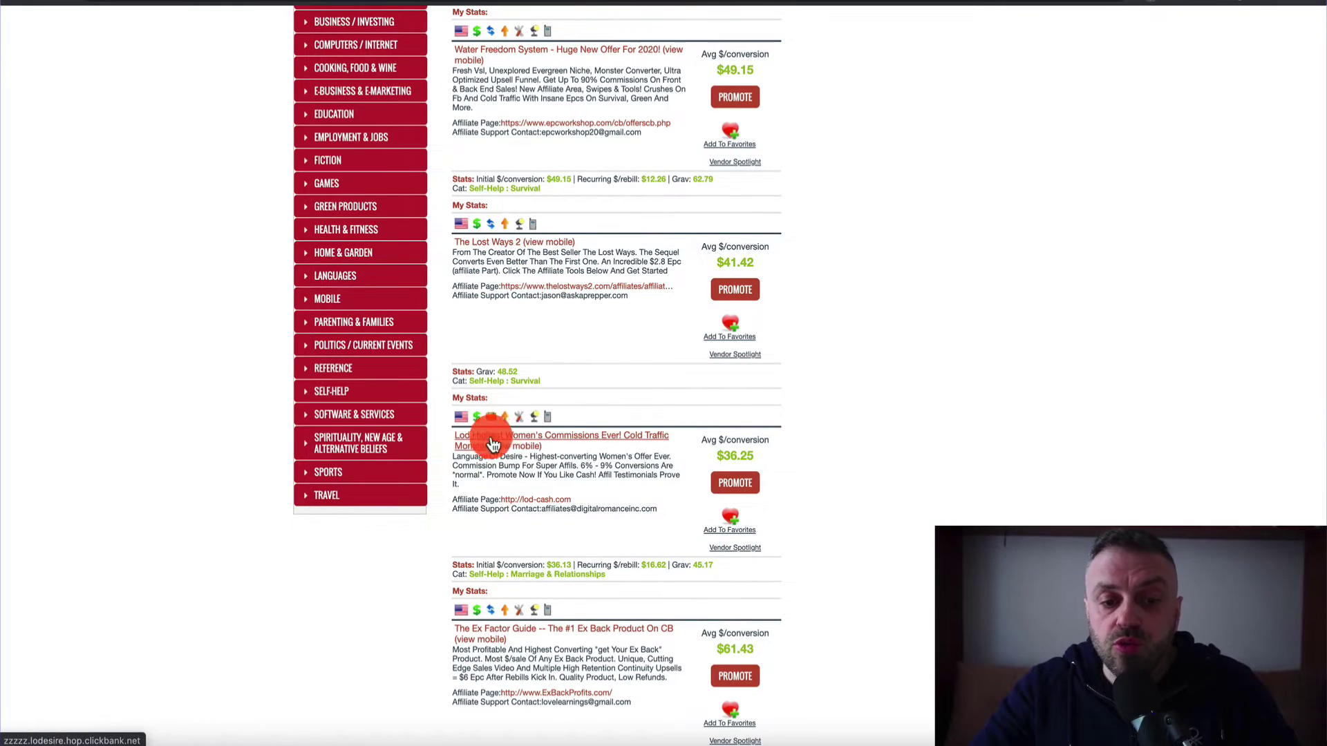
scroll(529, 435, down, 3)
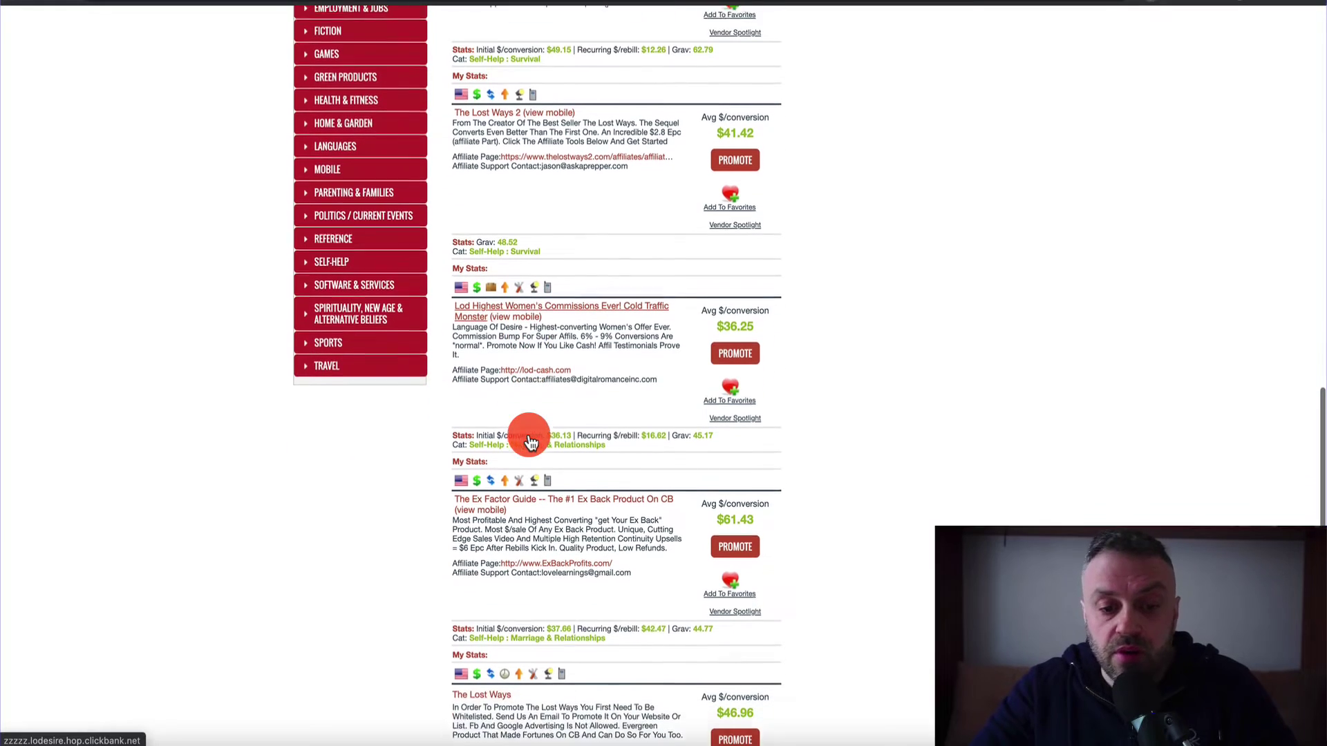
scroll(539, 355, up, 3)
scroll(549, 366, up, 15)
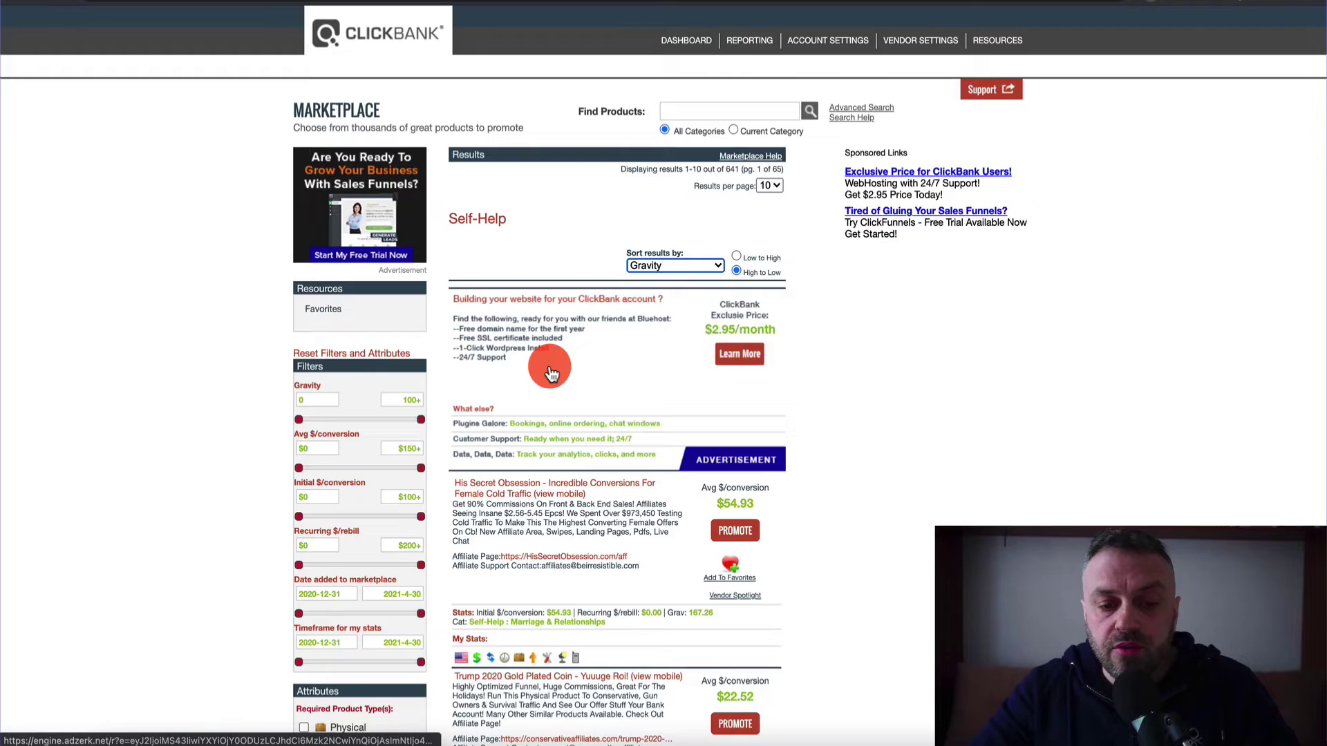
Review the Self-Help offers' gravity and average earnings per conversion, returning to the His Secret Obsession listing
scroll(550, 373, down, 10)
scroll(548, 320, up, 3)
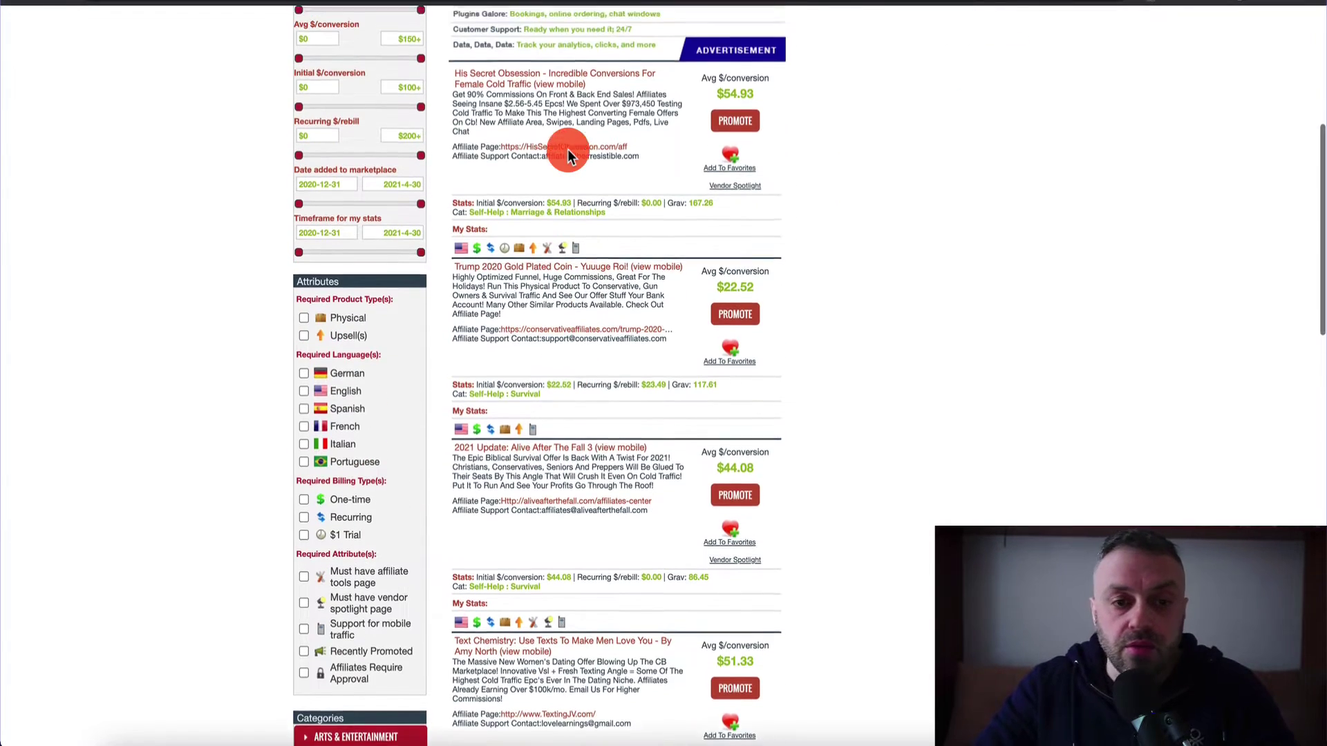
scroll(563, 156, up, 2)
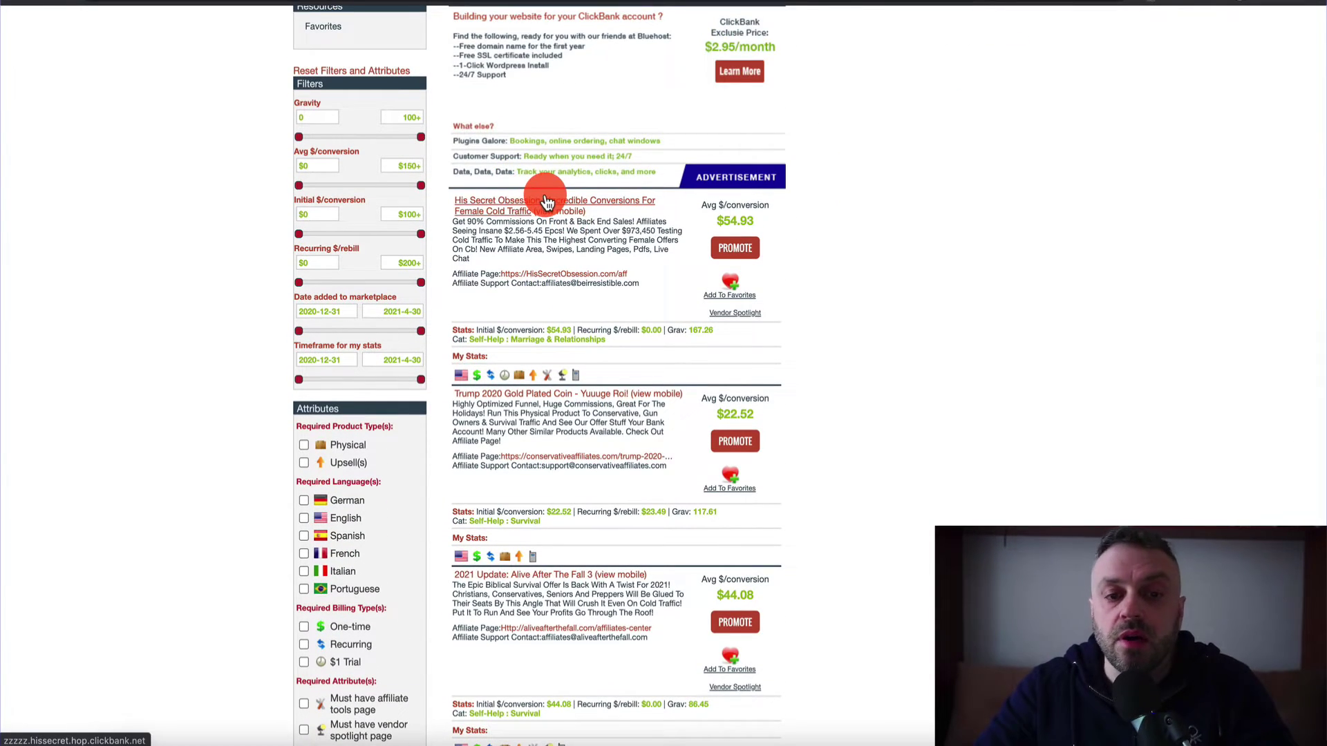
scroll(508, 207, down, 1)
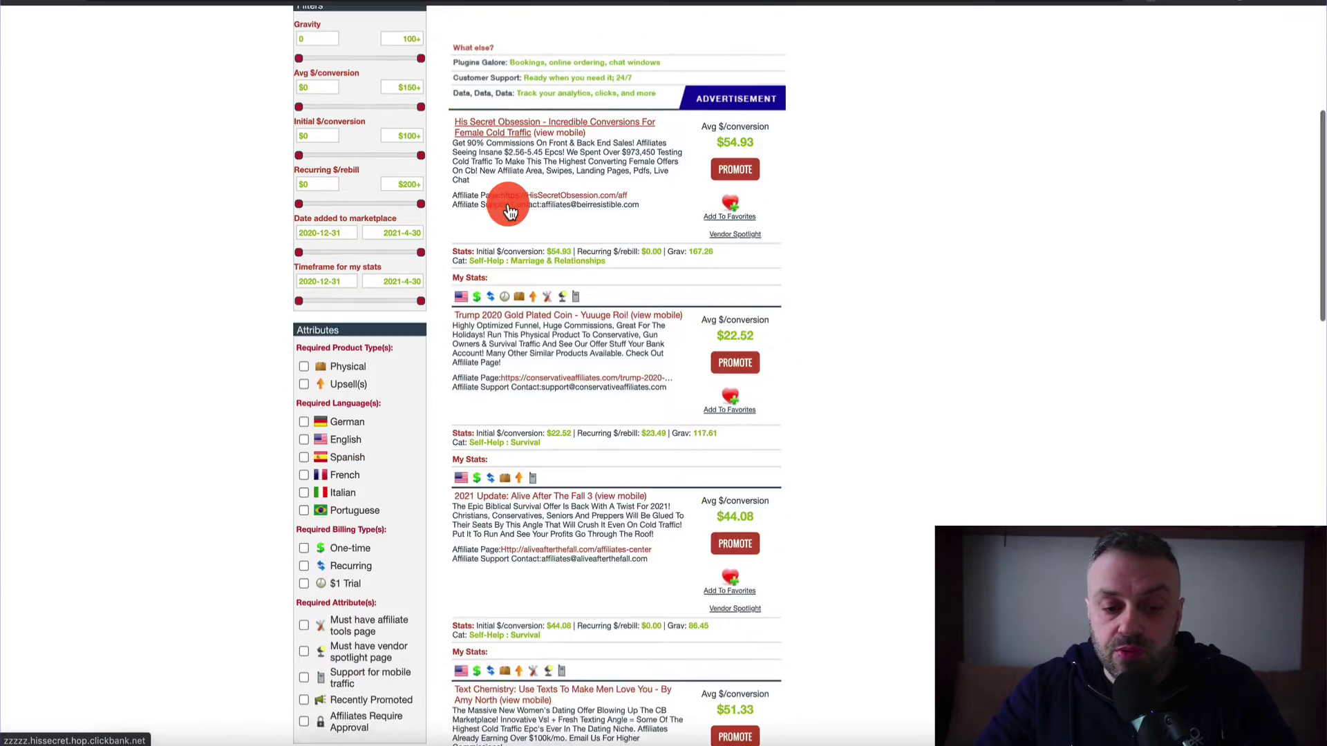
scroll(510, 211, down, 4)
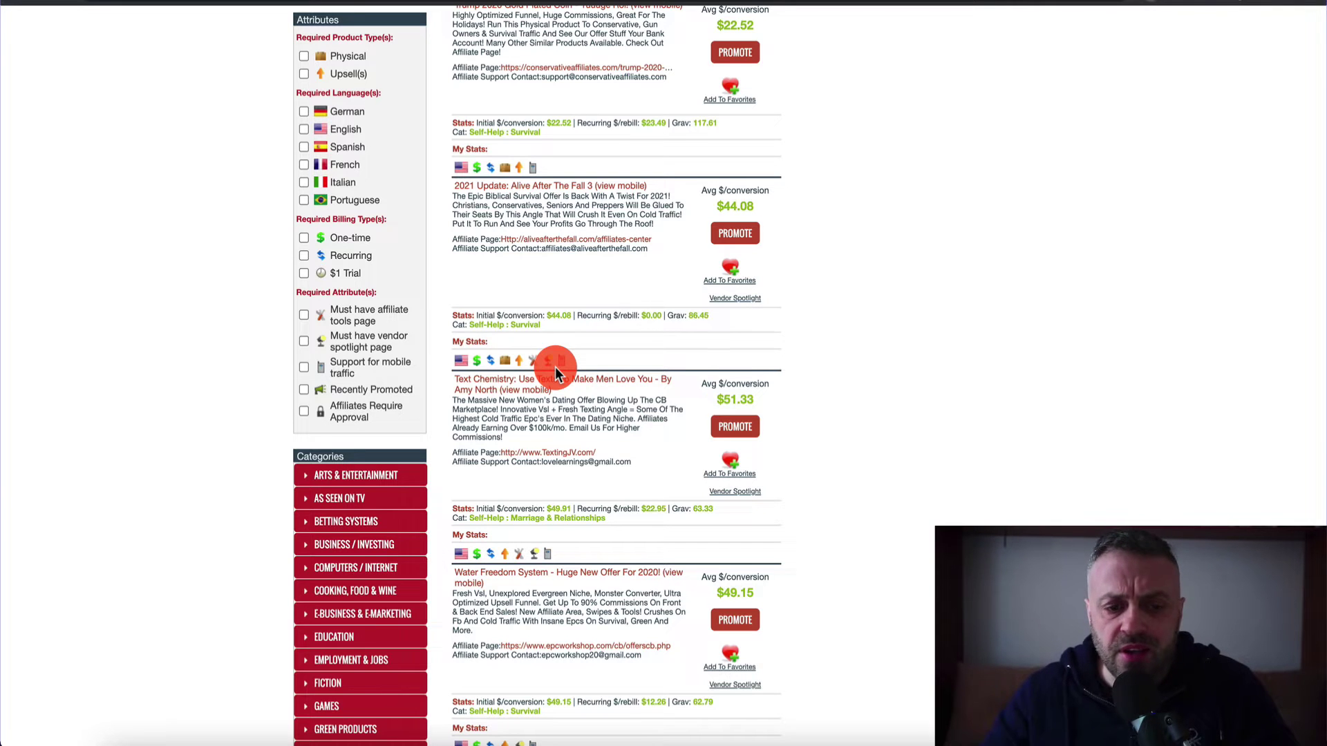
scroll(554, 367, up, 3)
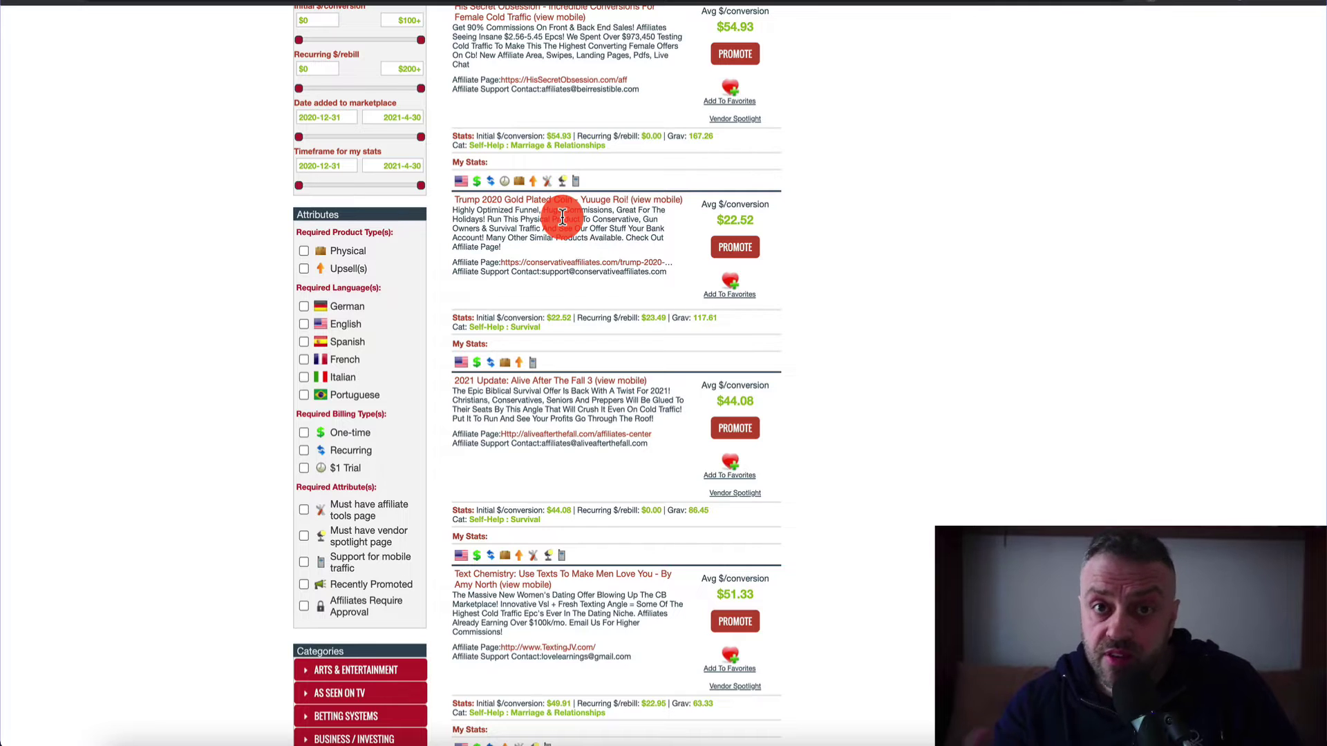
scroll(562, 215, up, 3)
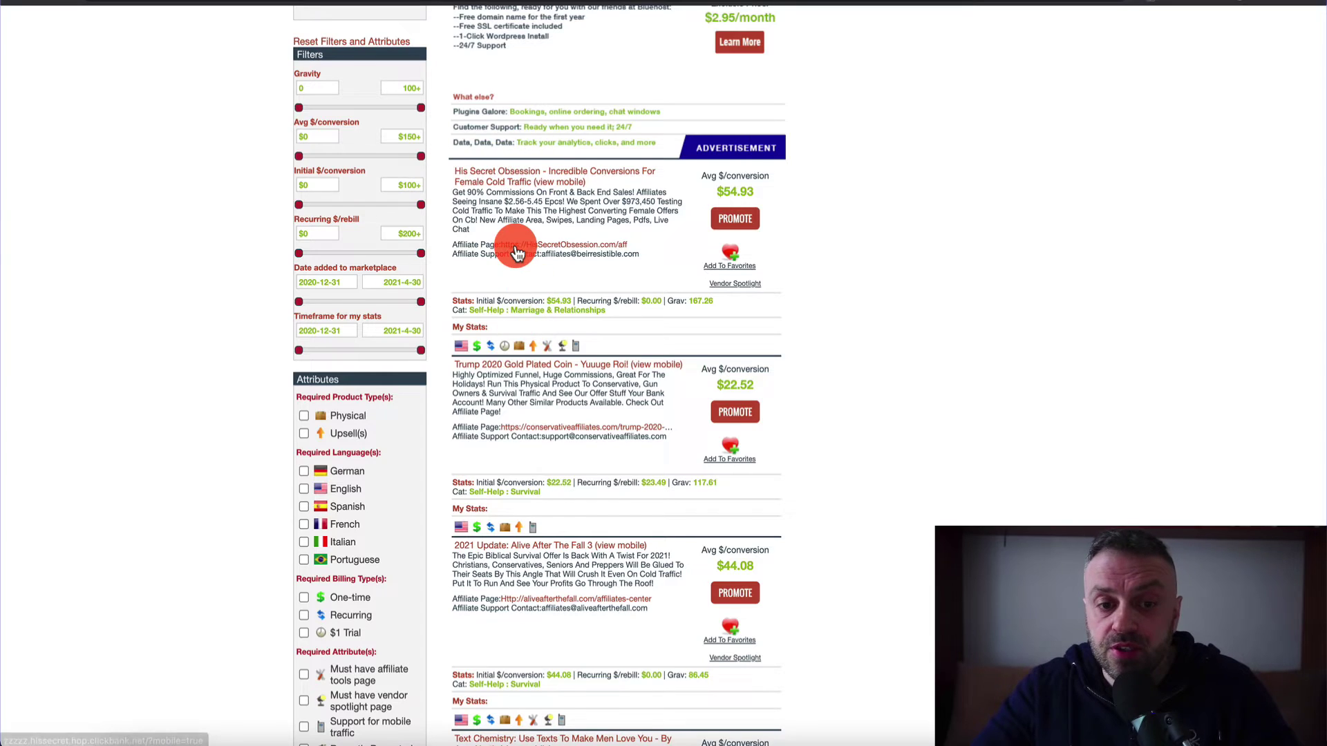
scroll(515, 252, down, 10)
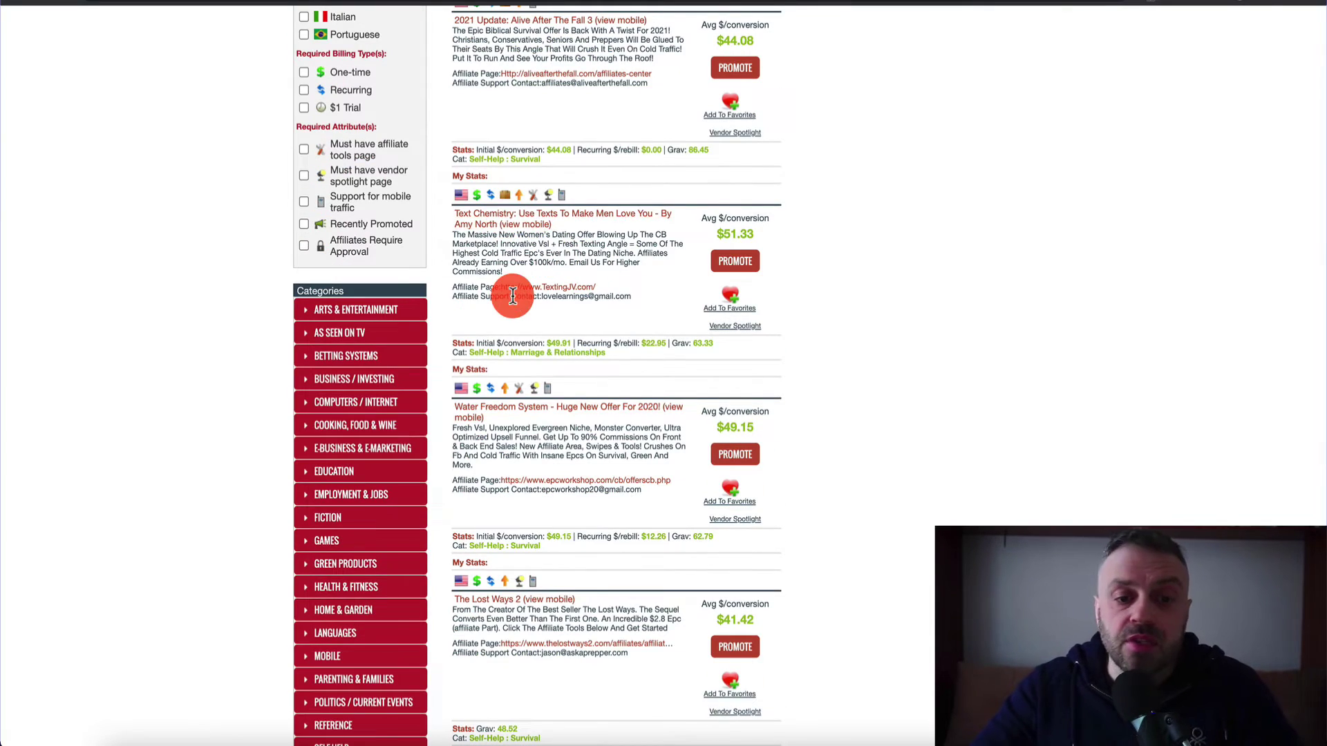
scroll(512, 296, down, 6)
scroll(498, 304, up, 15)
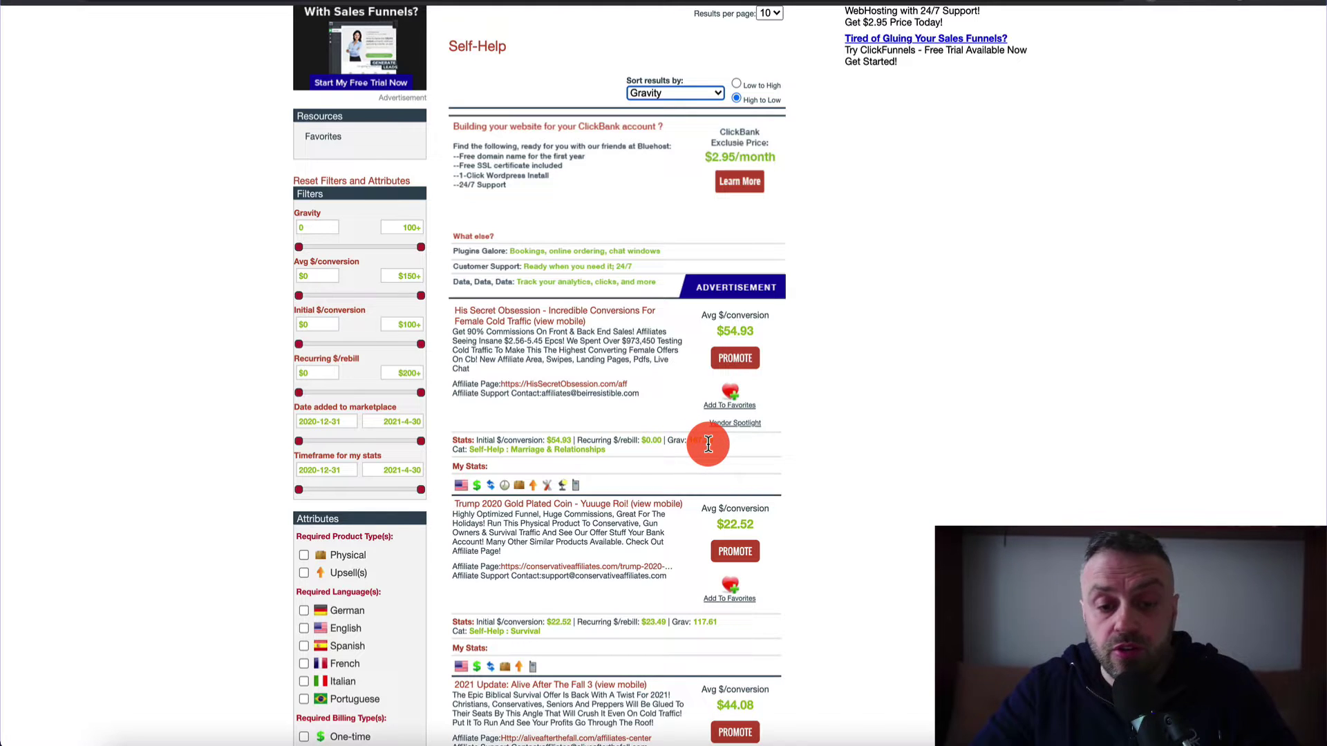
Open the His Secret Obsession sales page, pause its video and continue to the written presentation
click(536, 256)
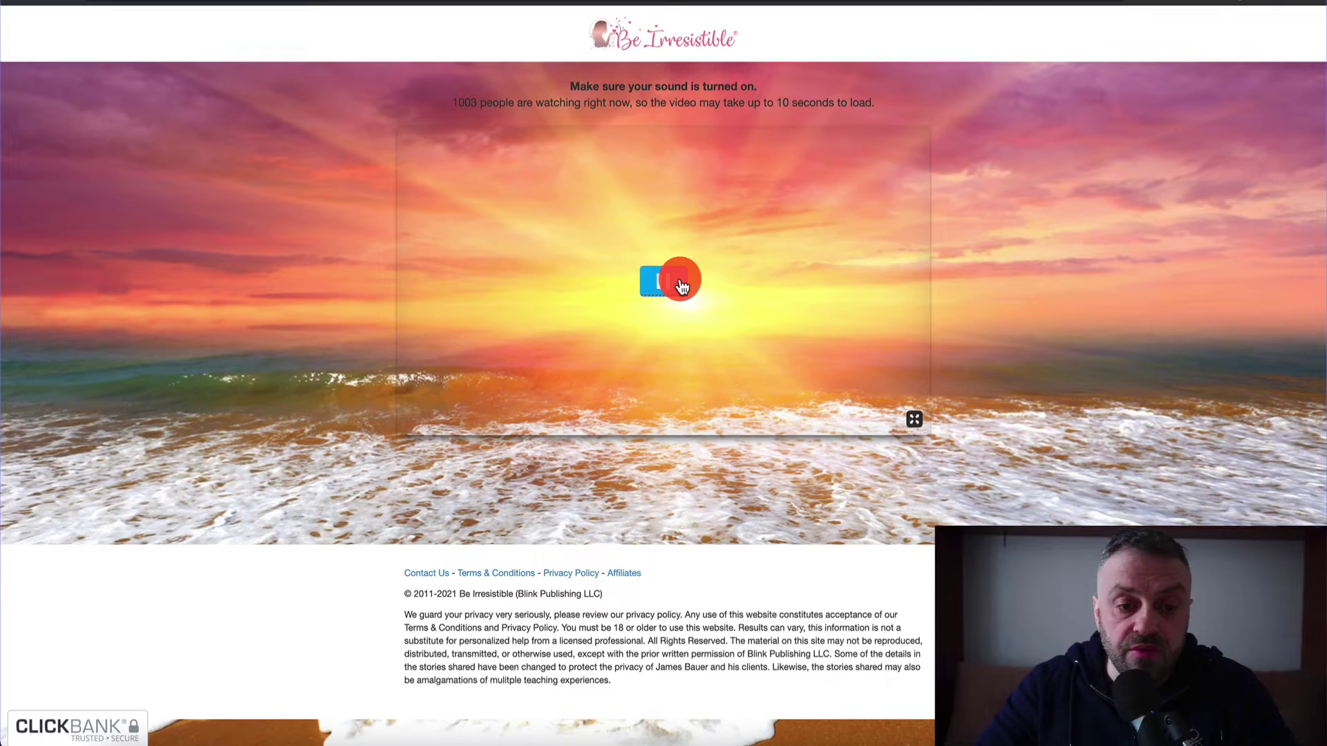
click(681, 286)
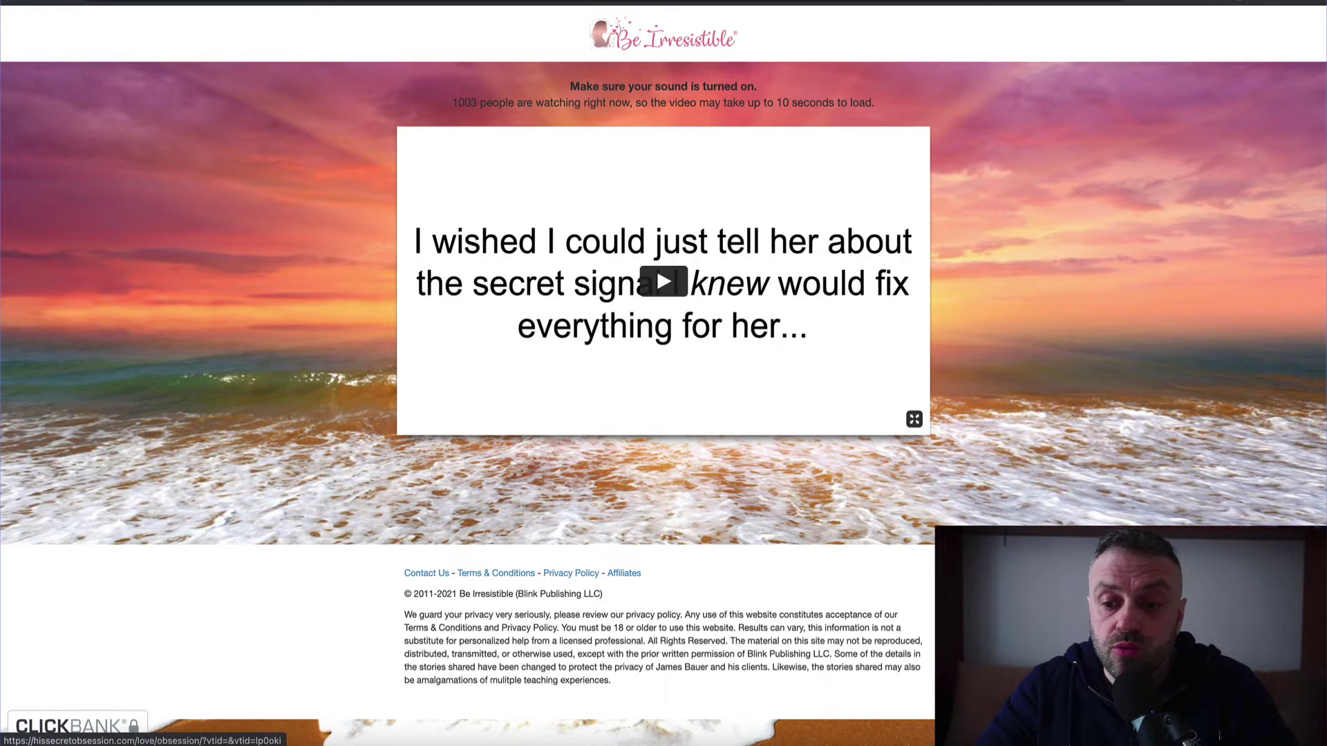
click(818, 305)
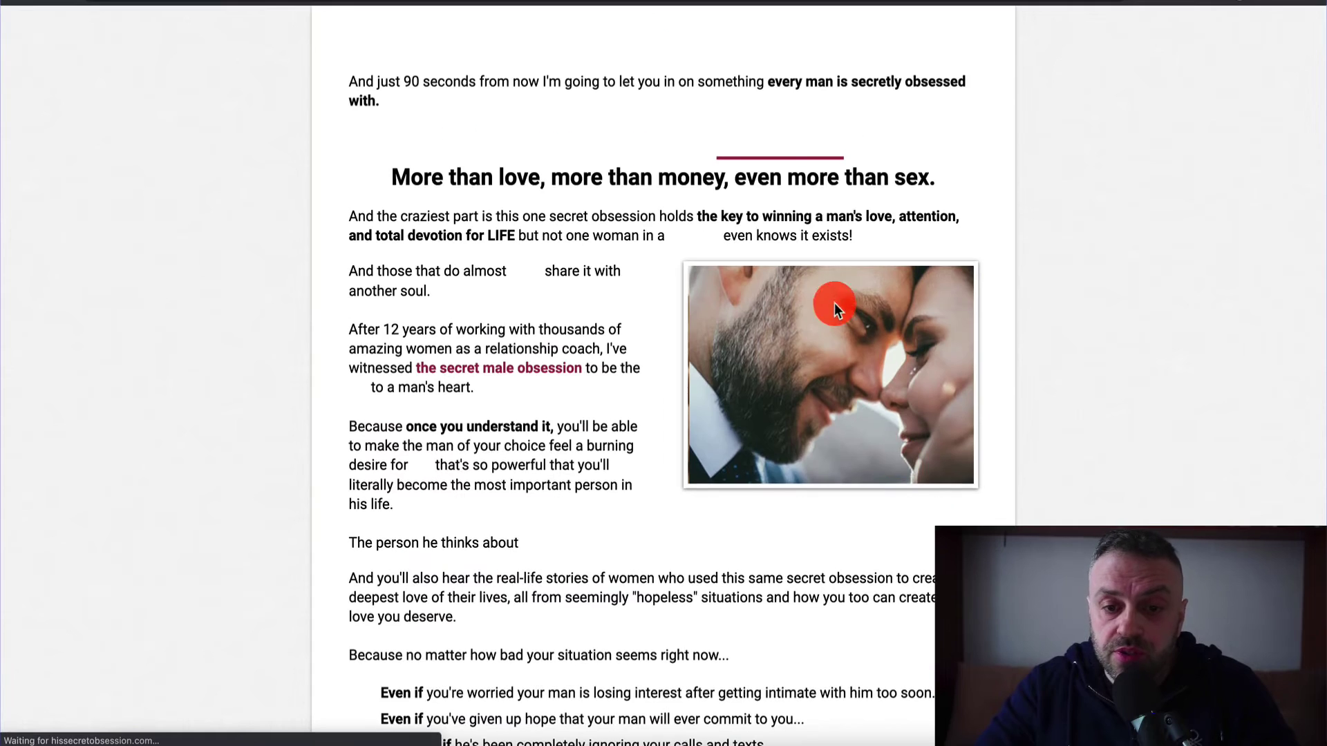
Skim the written His Secret Obsession presentation and go to the product's affiliate page, down to its commission structure
scroll(536, 349, down, 15)
scroll(536, 349, up, 15)
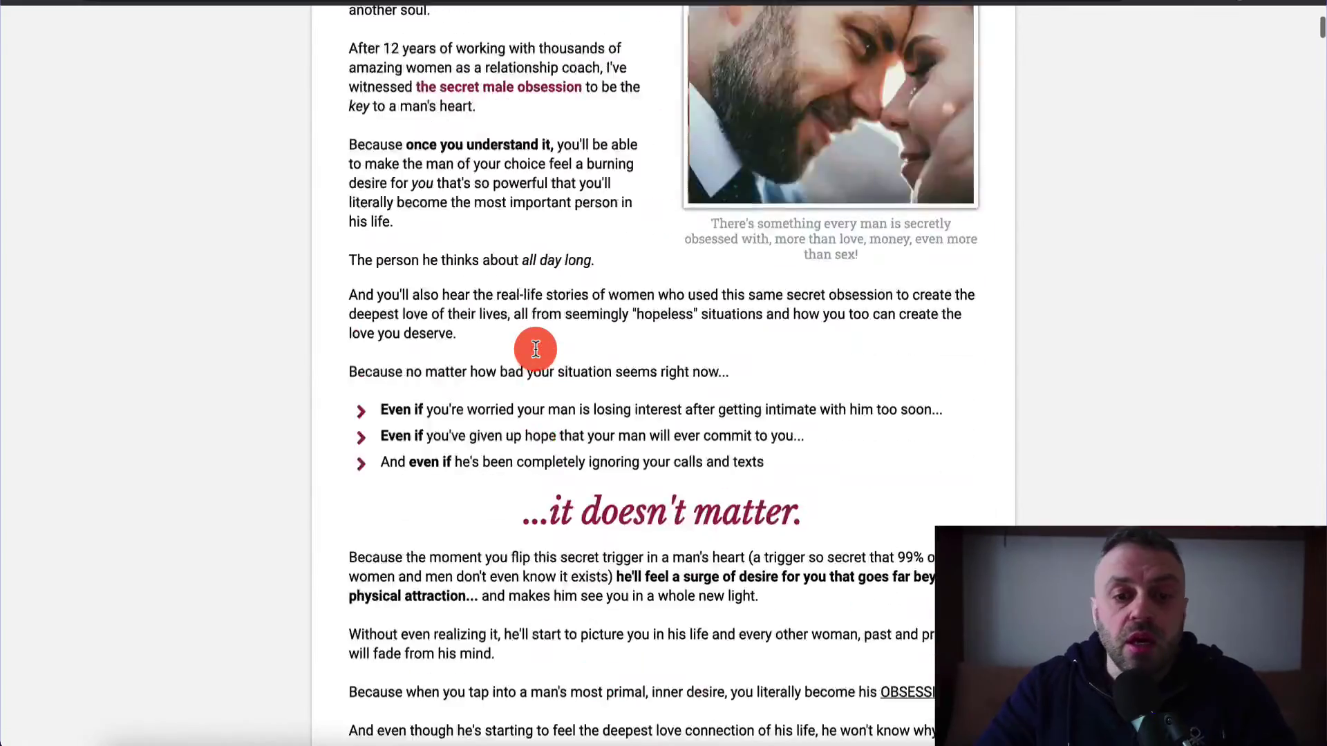
click(370, 2)
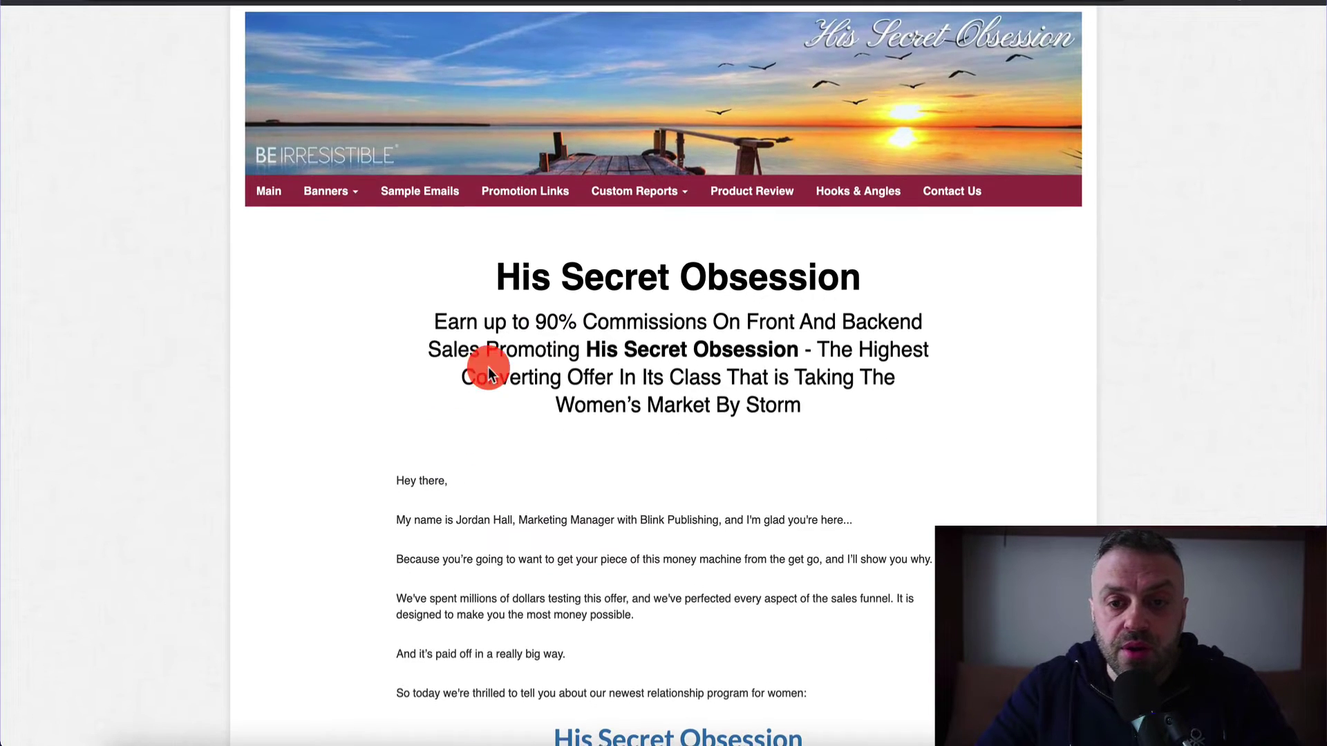
scroll(401, 391, down, 10)
scroll(400, 392, down, 5)
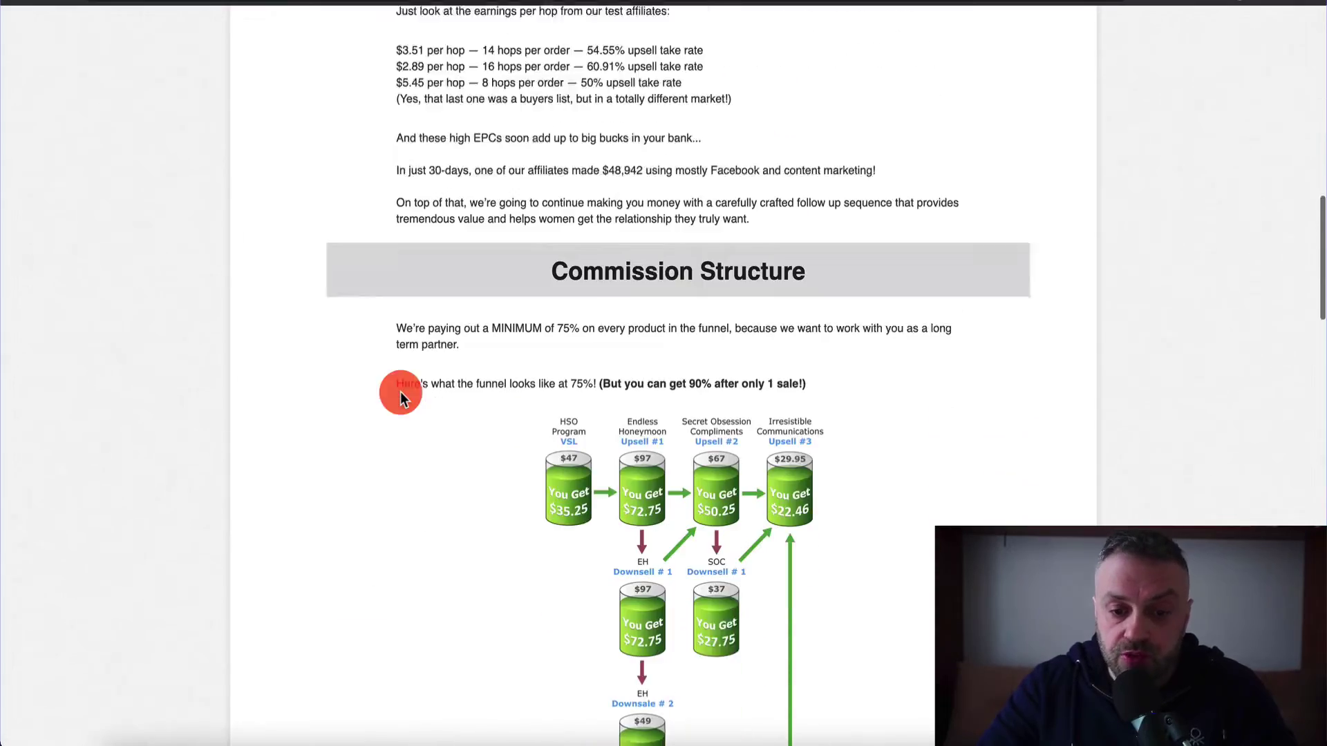
Examine the affiliate page's promotion tools, affiliate testimonials and the commission funnel with its upsells and downsells
scroll(472, 343, down, 10)
scroll(472, 343, down, 8)
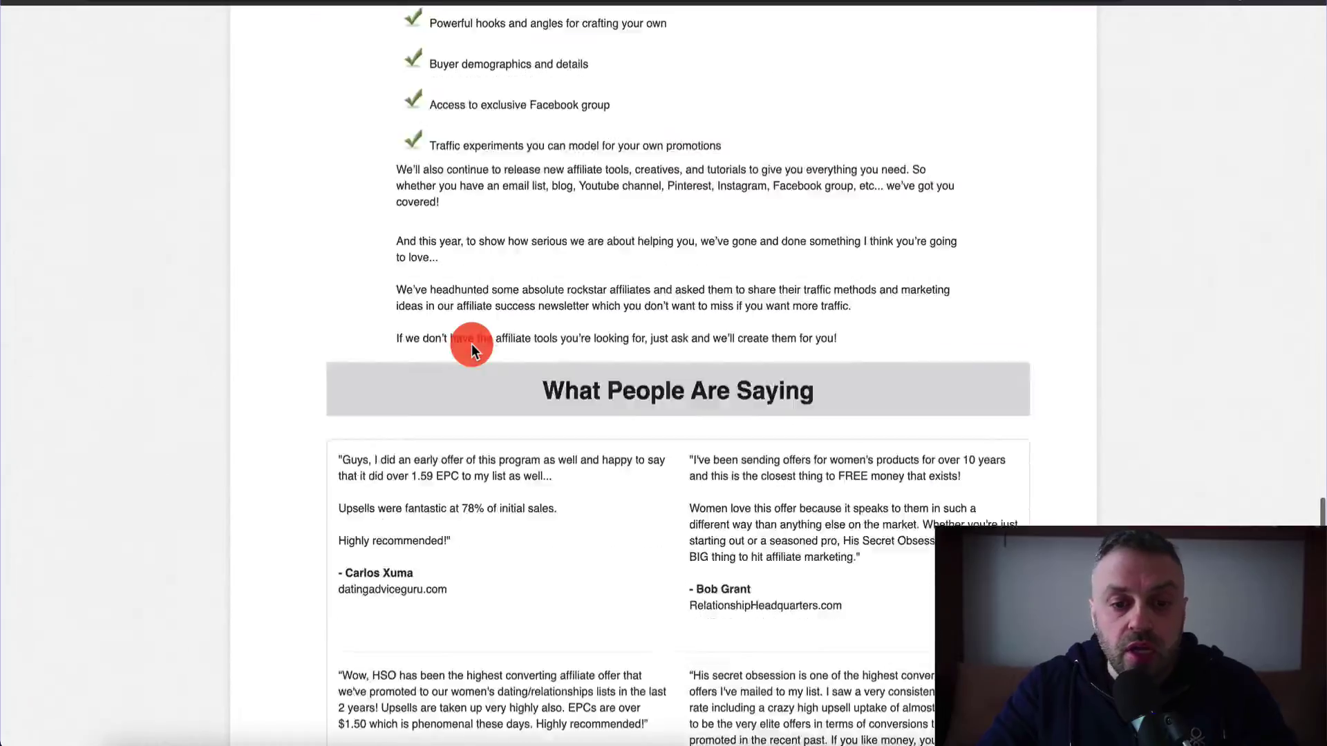
scroll(507, 341, up, 15)
scroll(640, 468, down, 3)
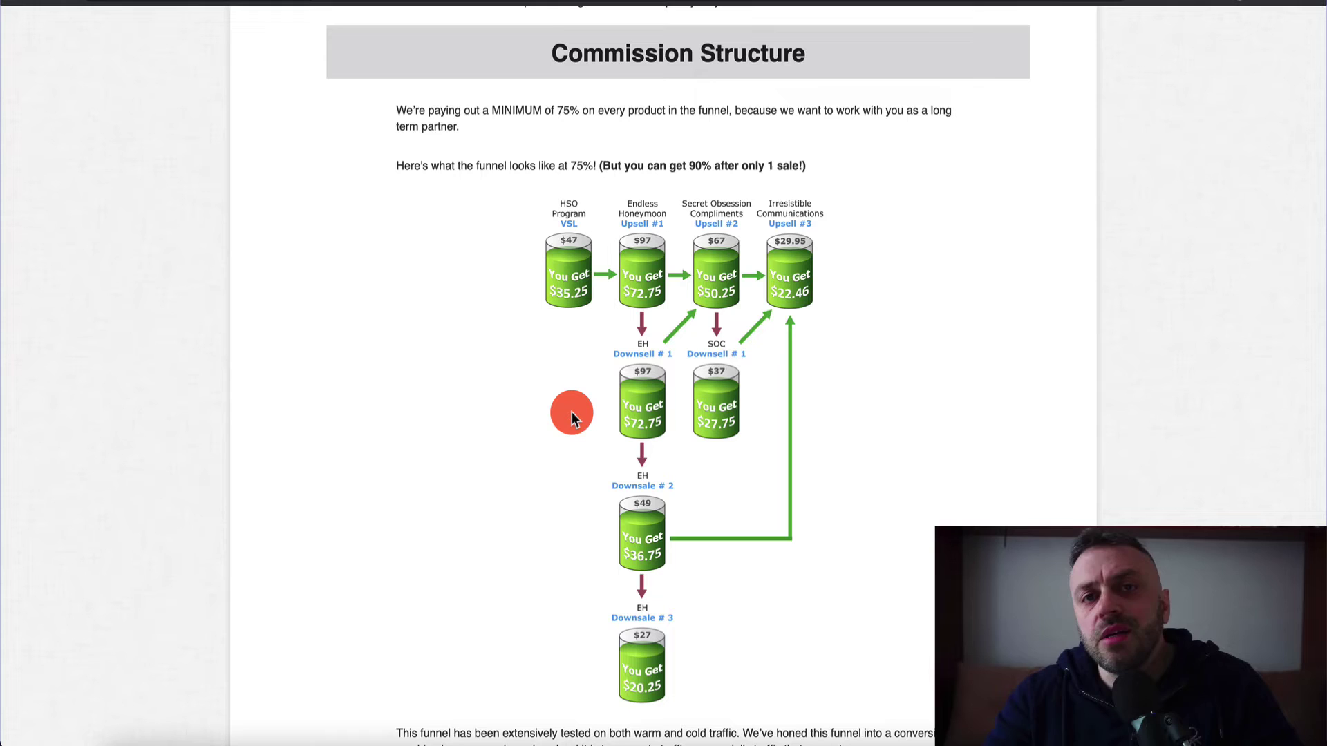
scroll(570, 412, down, 10)
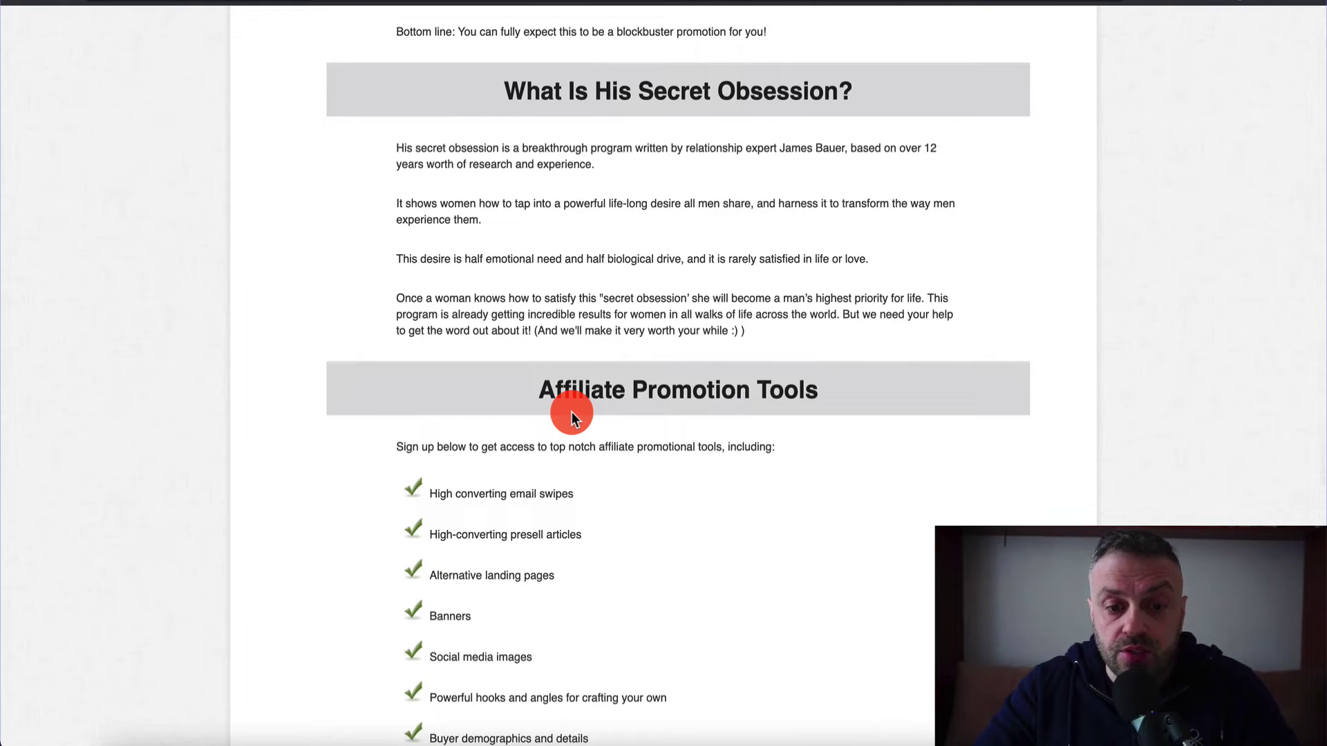
scroll(571, 412, up, 10)
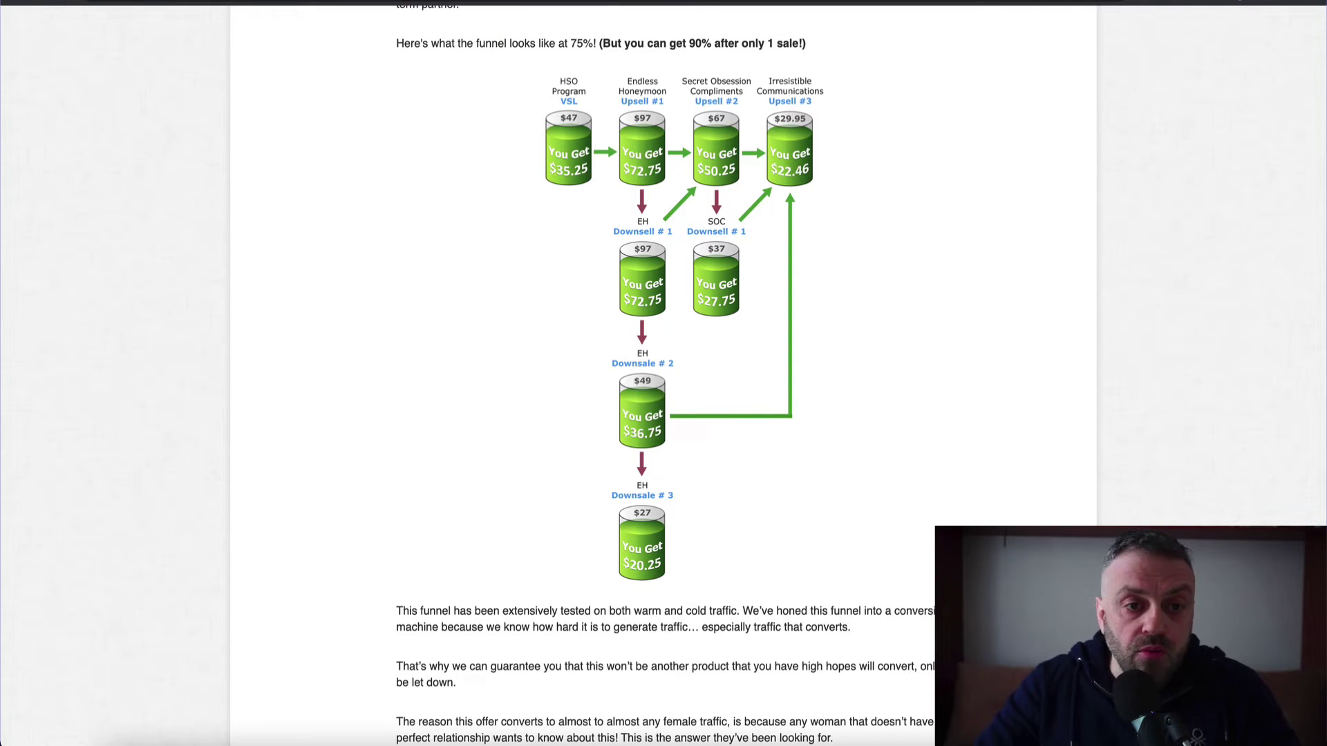
Recheck the His Secret Obsession listing on ClickBank and review its affiliate page's promotion tools down to the contact section
click(331, 1)
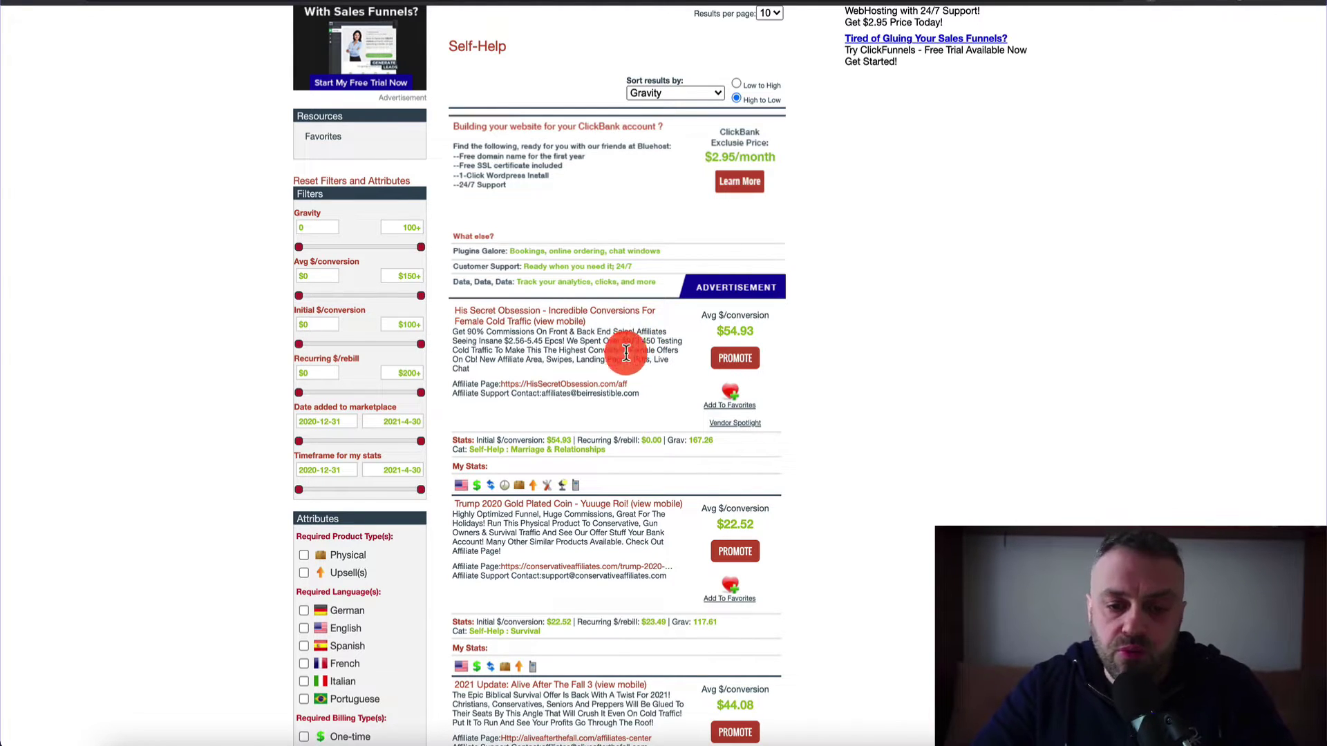
scroll(613, 380, down, 1)
scroll(612, 380, down, 2)
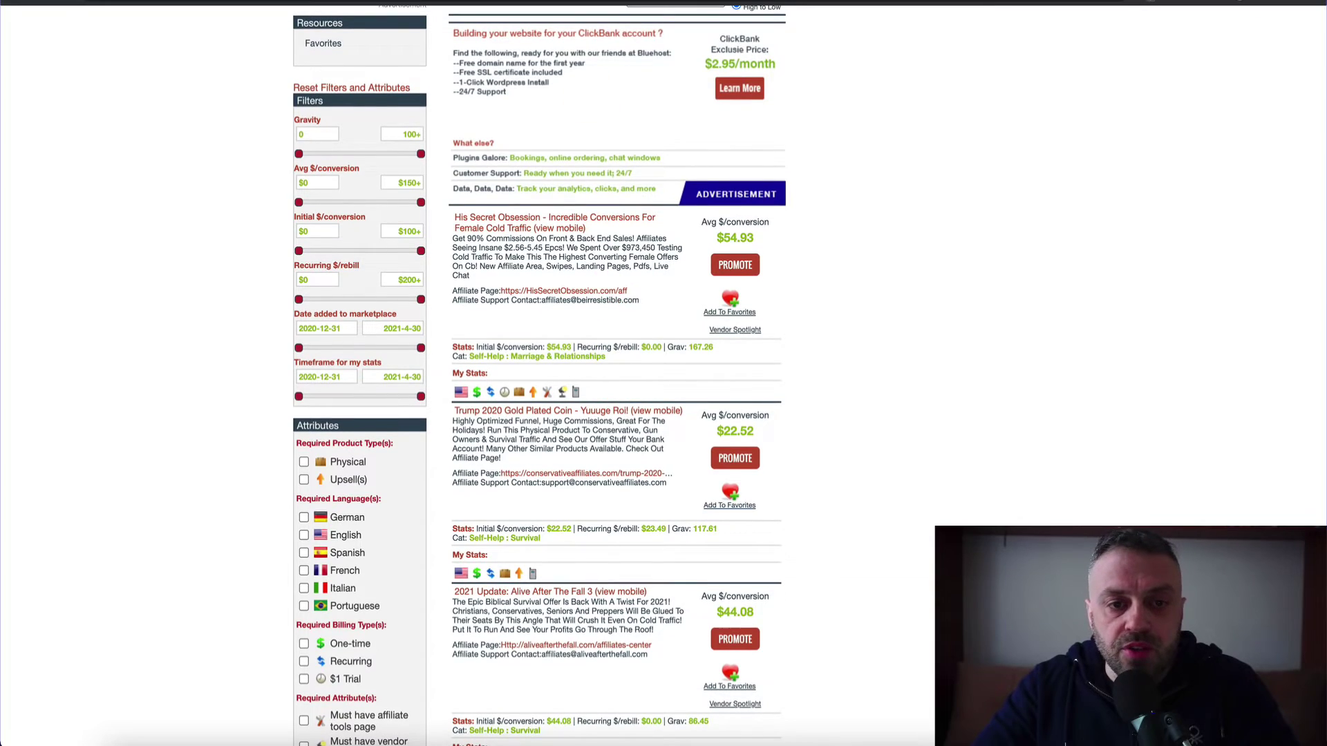
click(691, 2)
scroll(430, 259, down, 15)
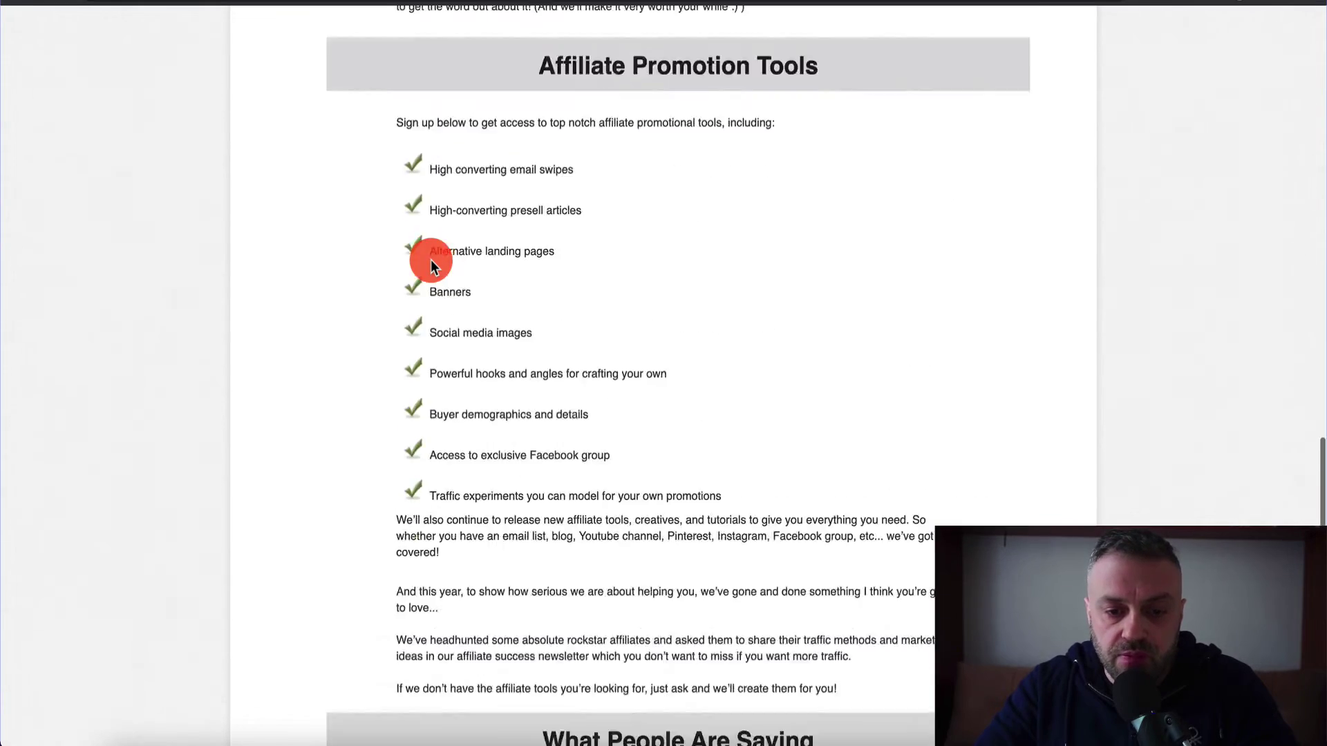
scroll(430, 259, down, 8)
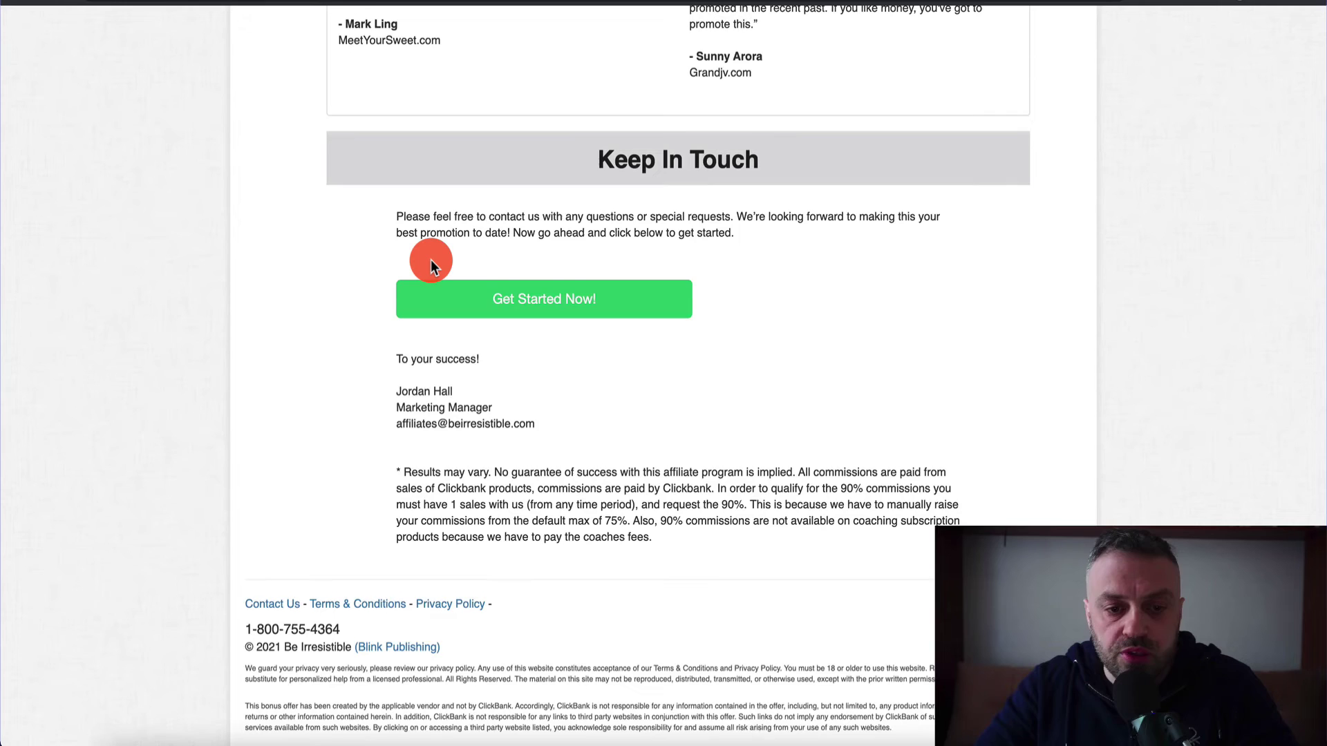
scroll(430, 260, up, 14)
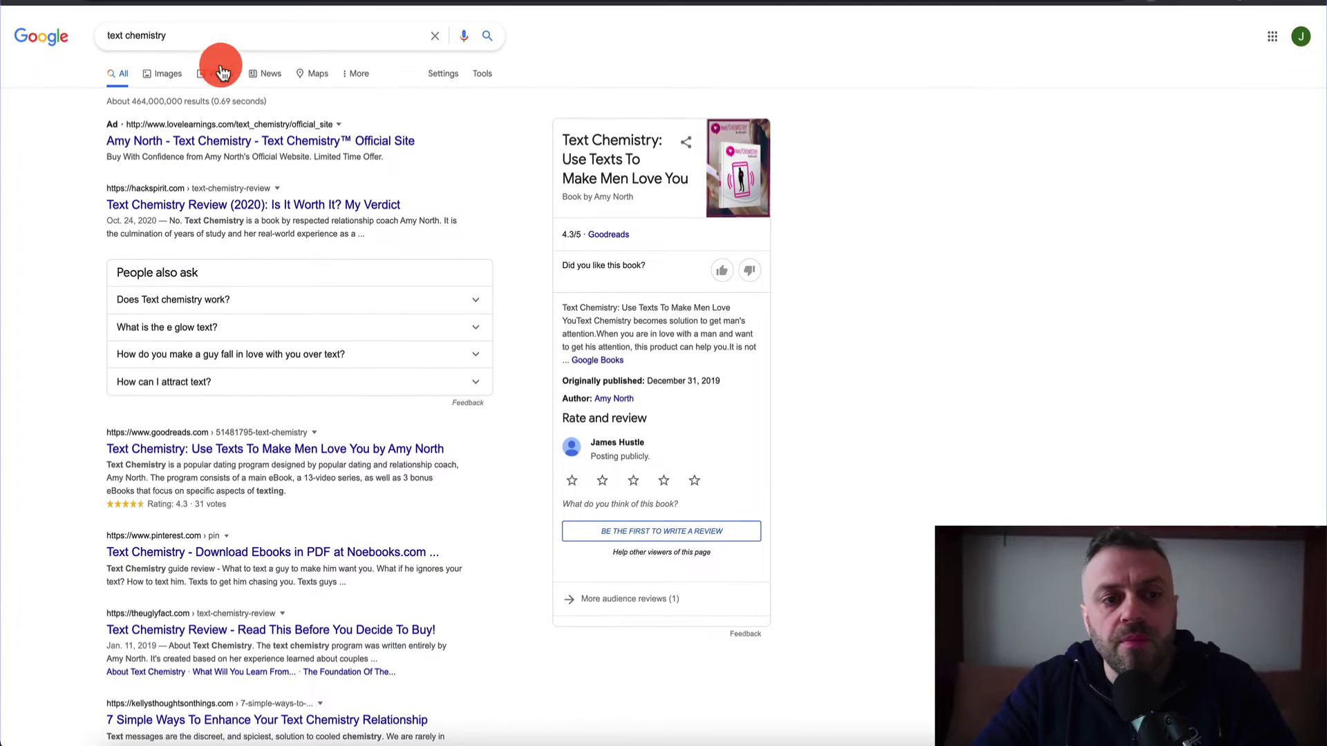
Search Google for "his secret obsession" using the suggested query
click(242, 31)
key(ctrl+a)
key(BackSpace)
text(his secret)
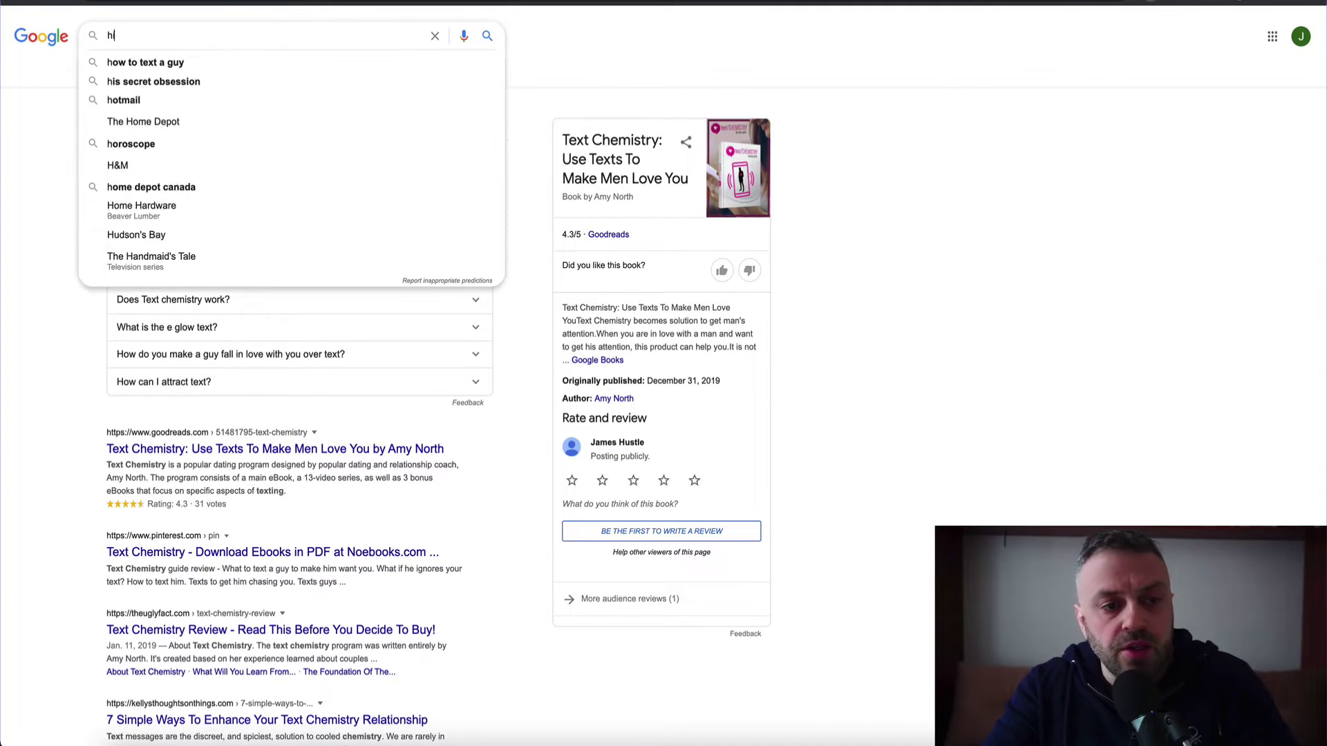
key(Down)
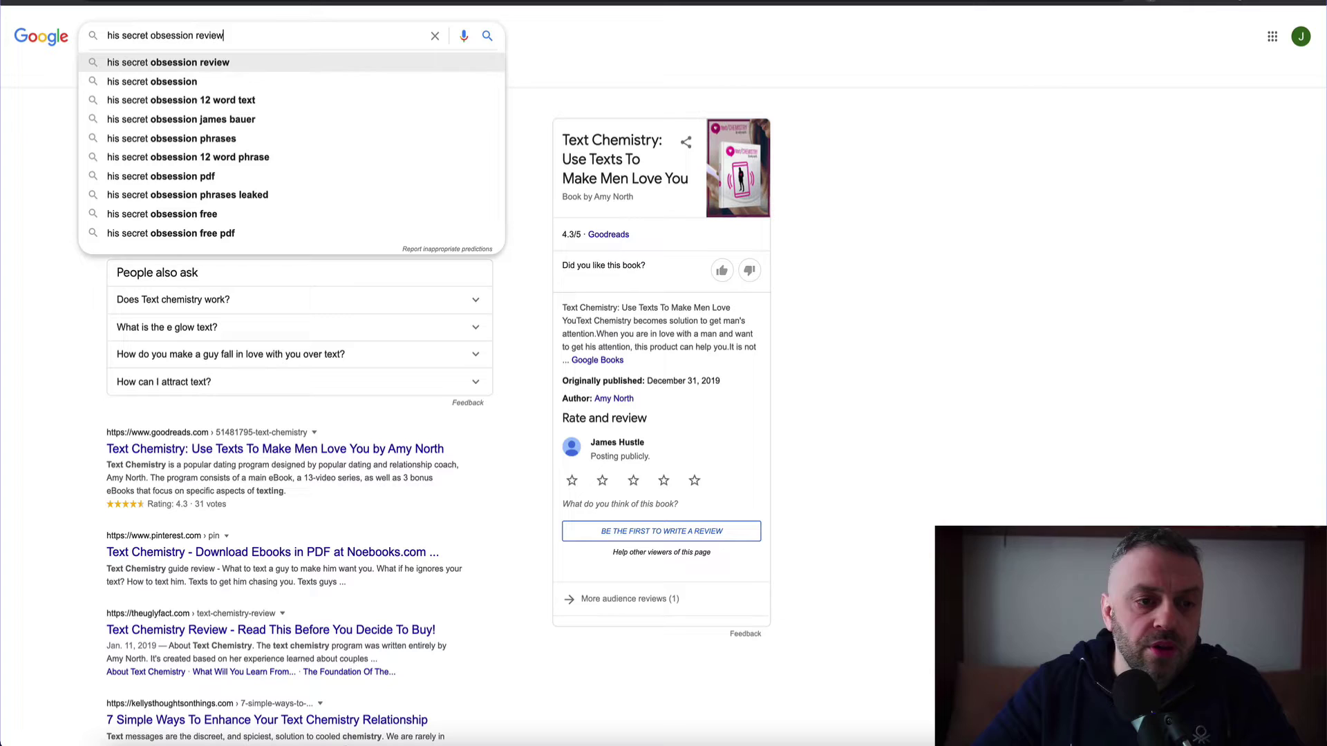
key(Down)
key(Up)
key(Down)
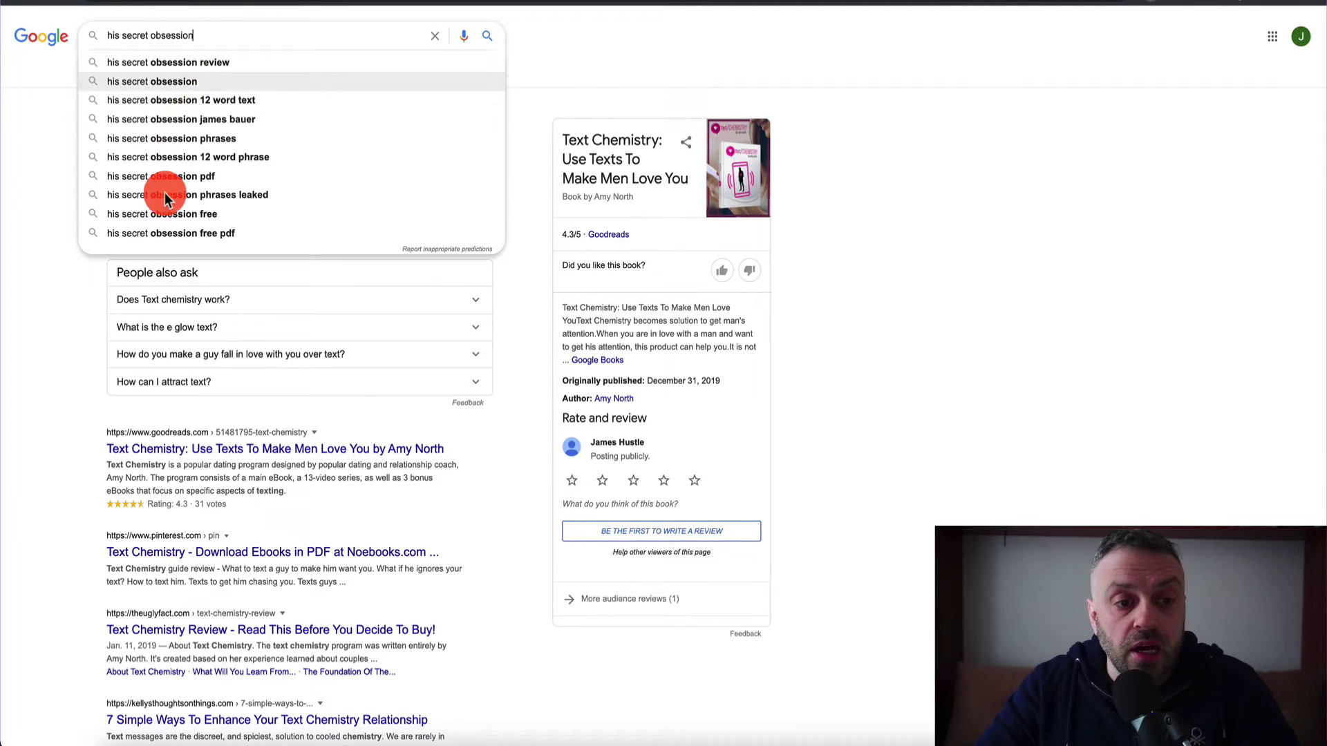
click(196, 83)
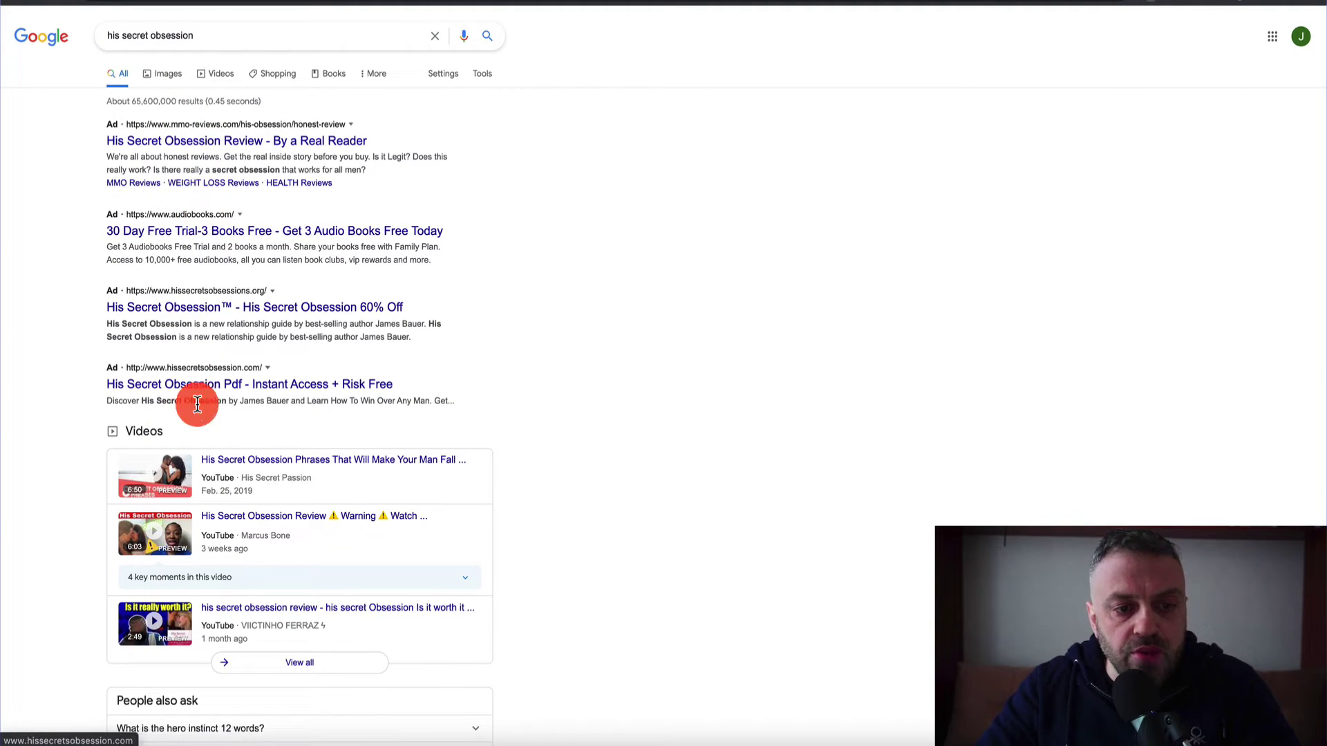
Review the ads, related searches and query suggestions for "his secret obsession"
scroll(88, 408, down, 20)
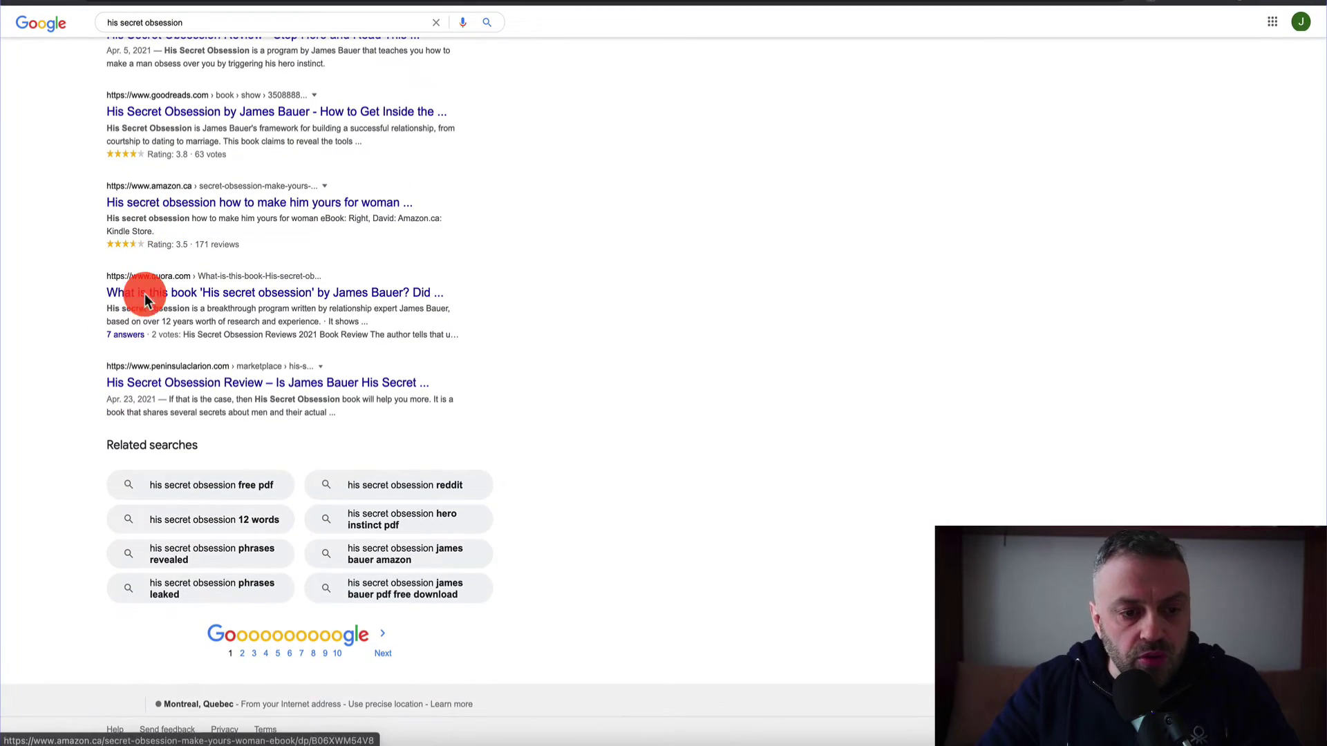
scroll(85, 317, up, 15)
click(229, 32)
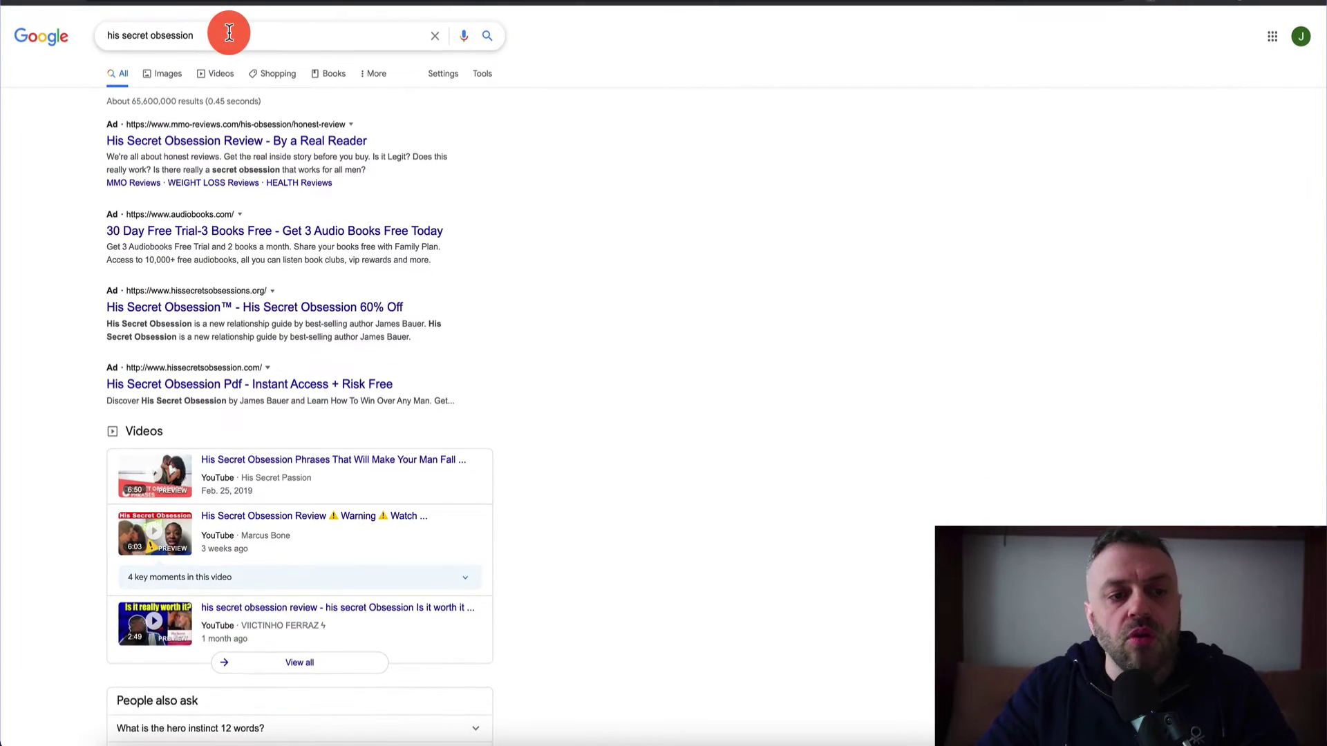
click(15, 341)
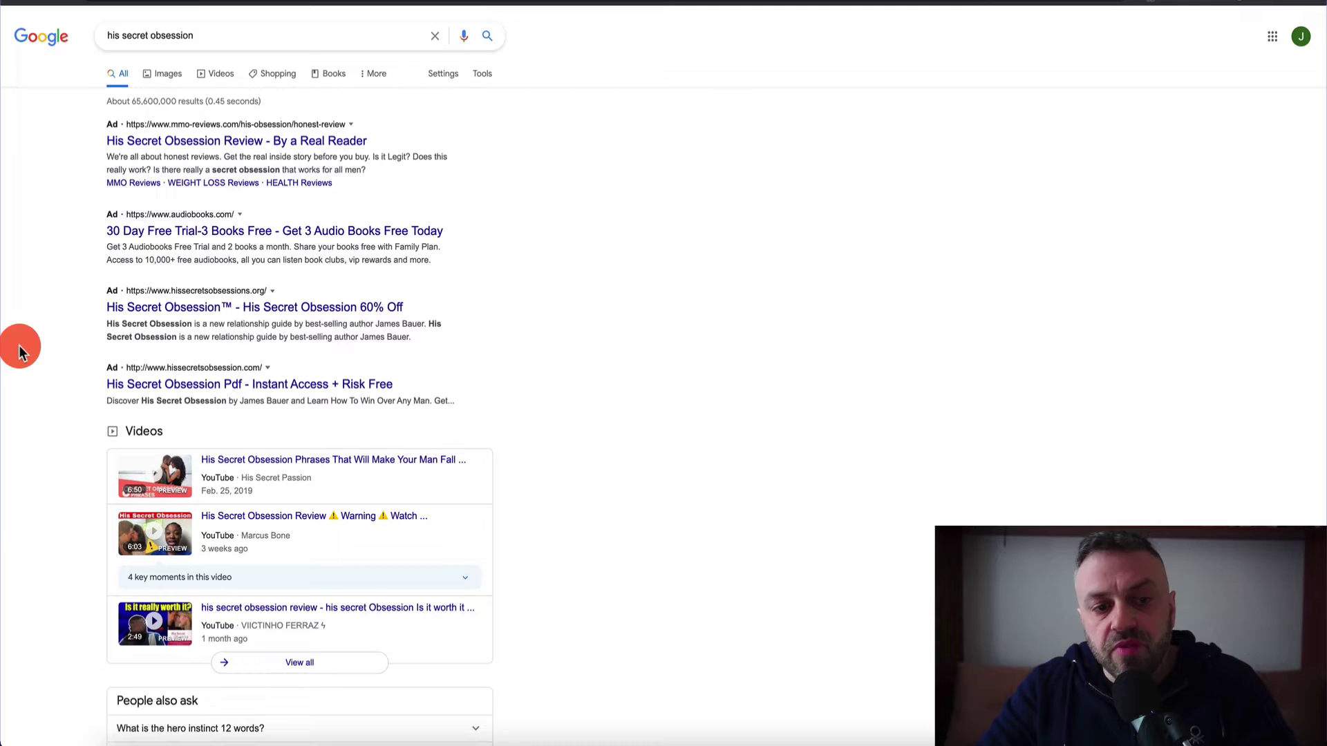
click(231, 35)
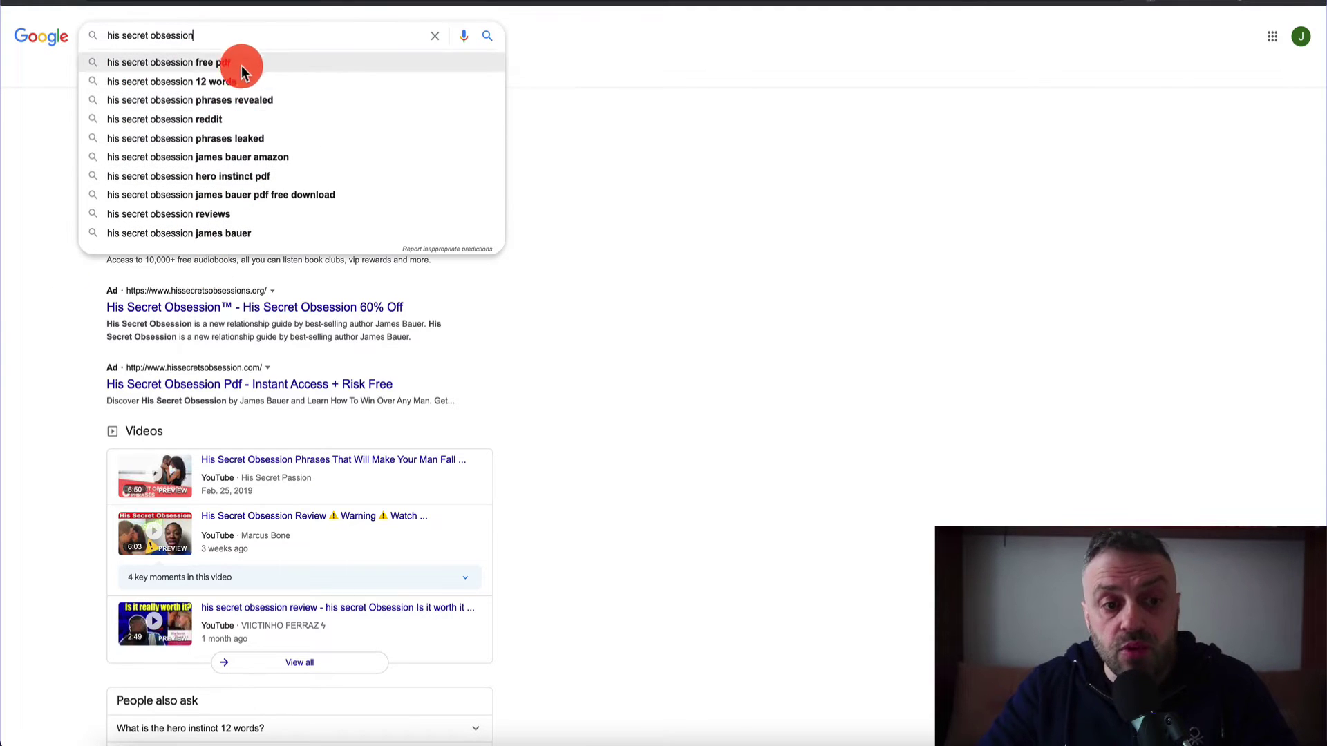
click(92, 401)
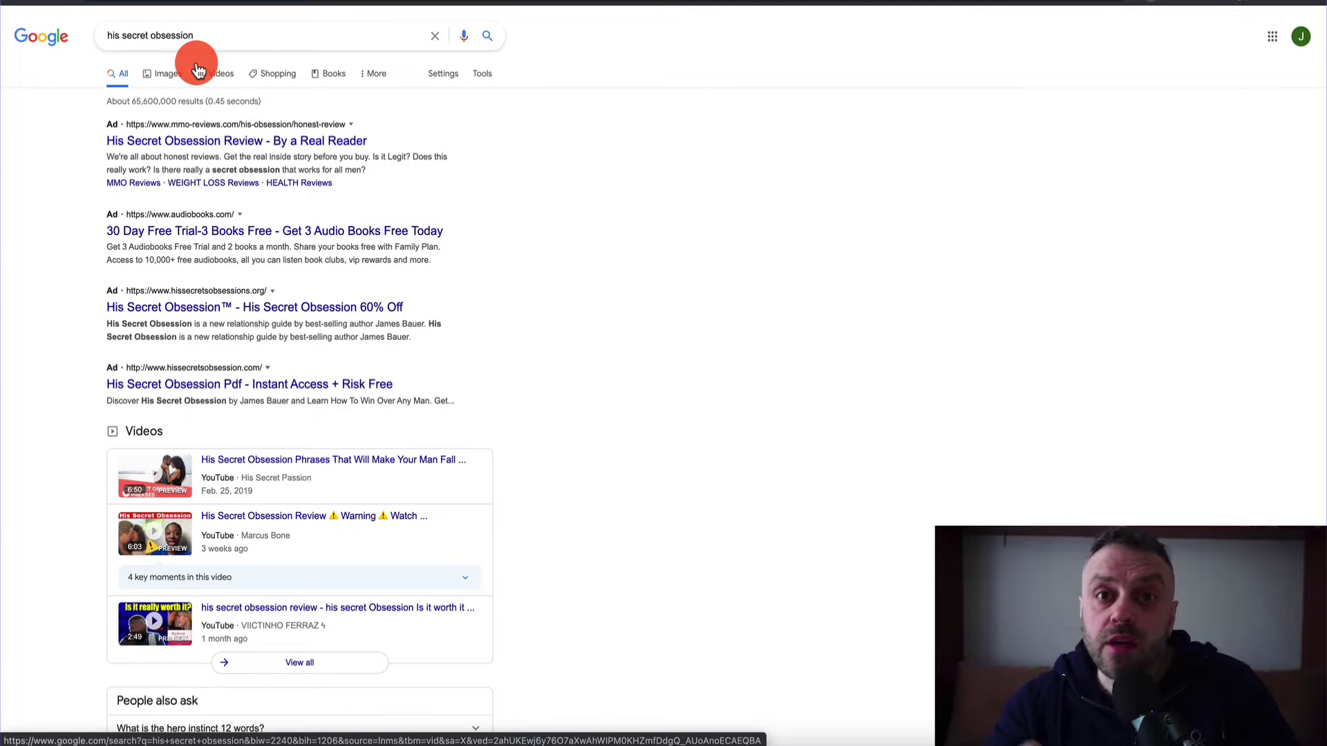
Search Google for the informational query "how to get a guy to chase you", using the corrected spelling
click(239, 34)
key(ctrl+a)
key(BackSpace)
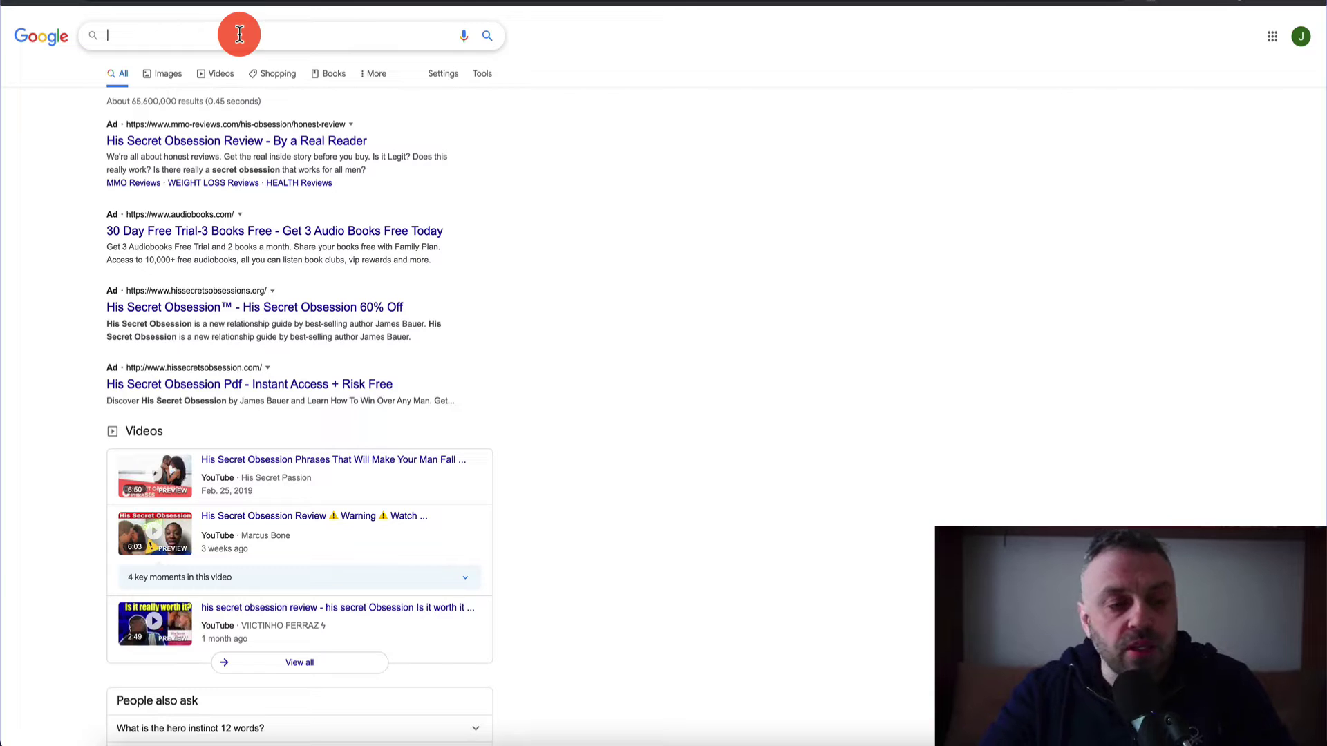
text(how )
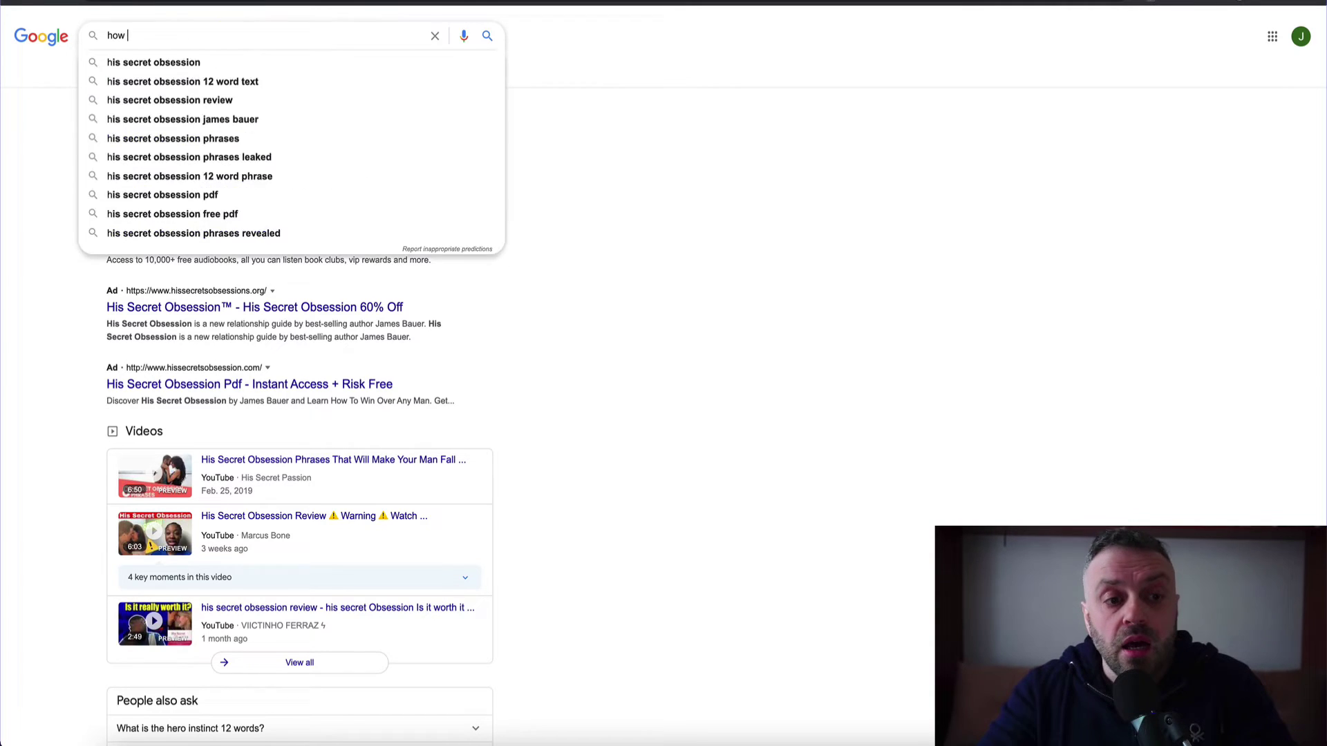
text(to get a a guy )
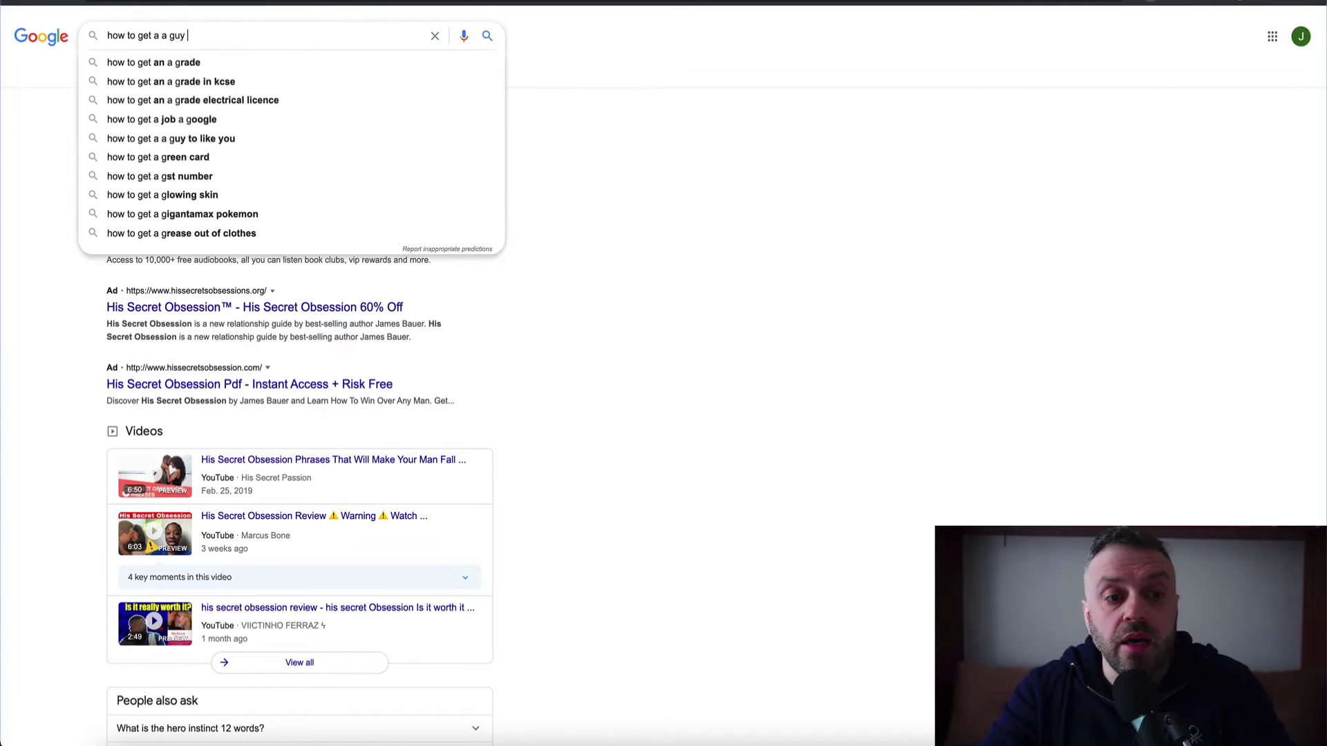
text(to chase you)
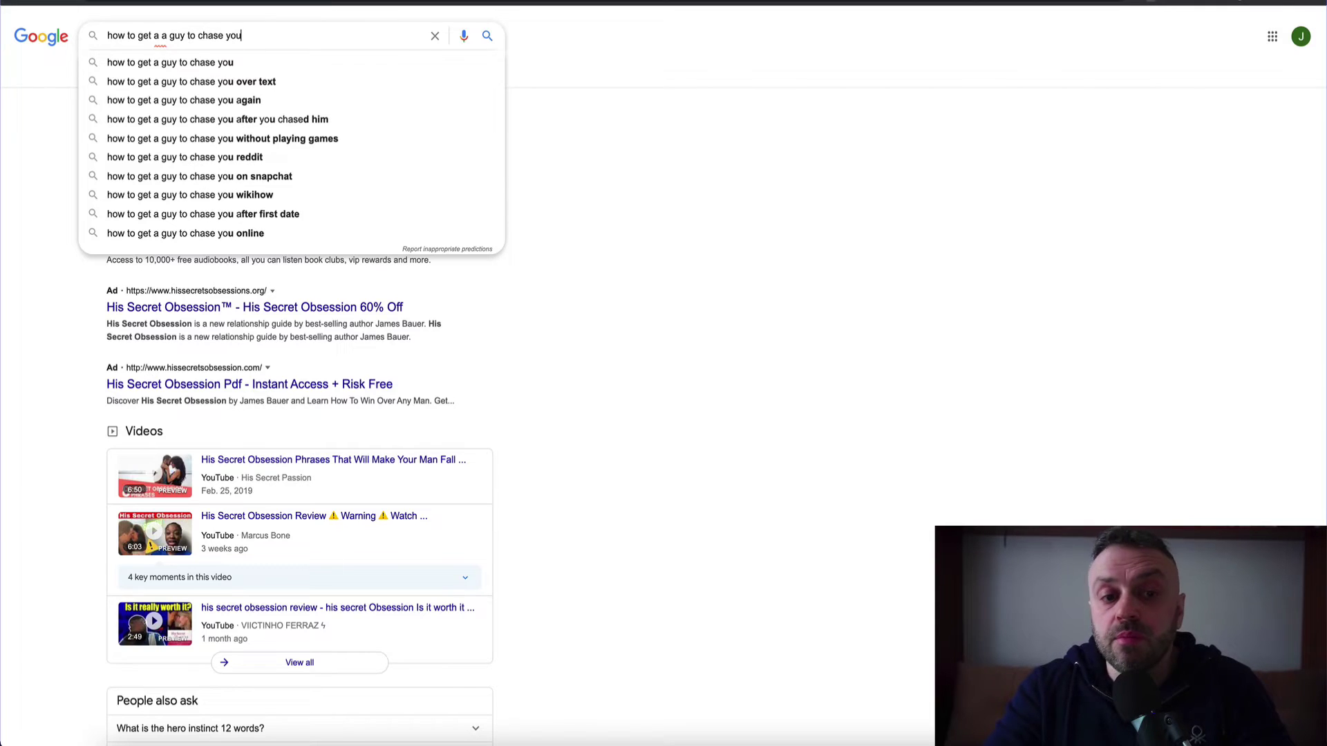
key(Return)
click(161, 44)
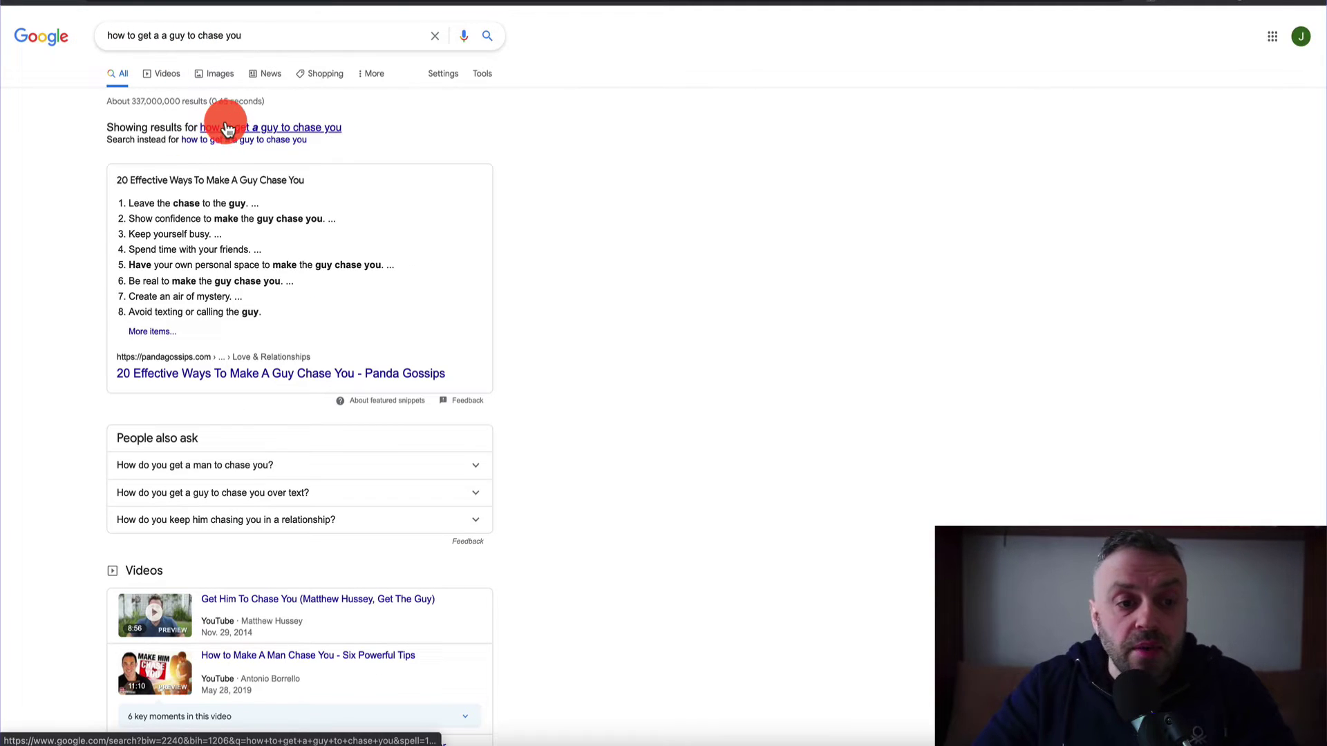
click(227, 122)
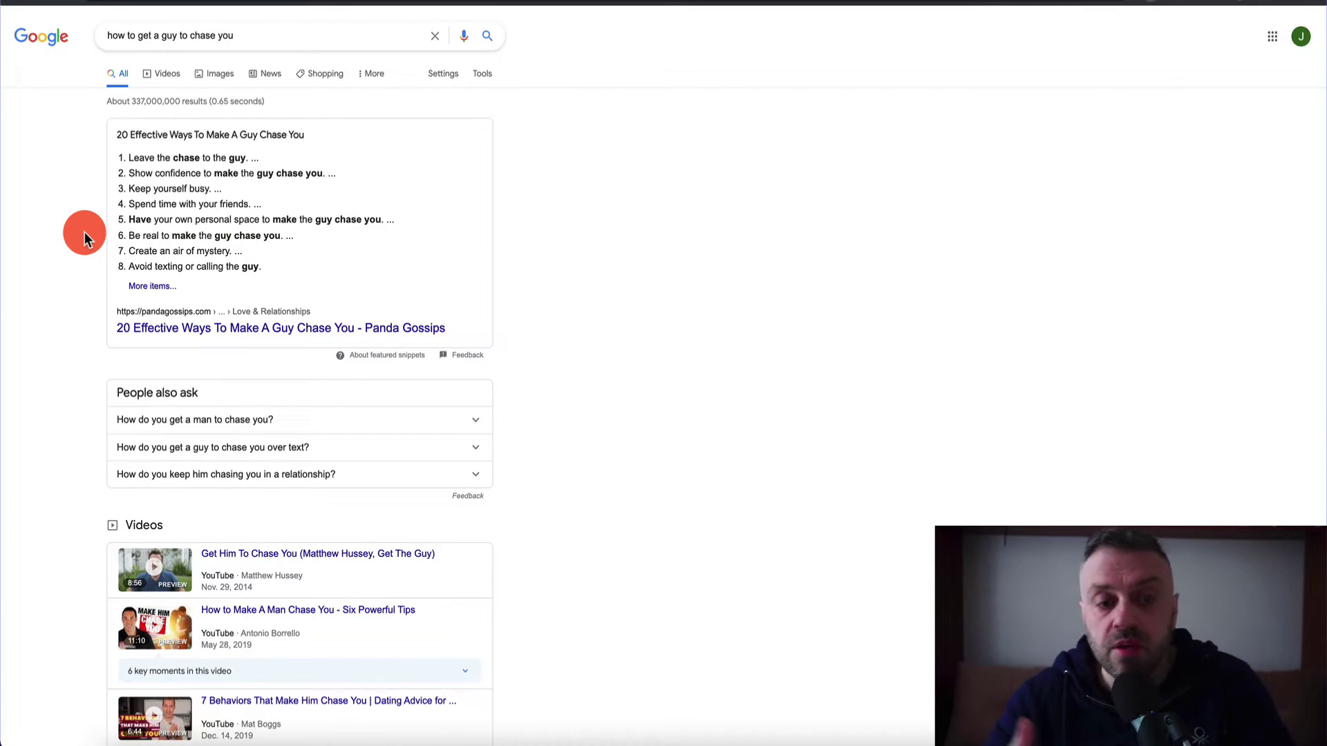
Search Google for the buyer-intent query "buy his secret obsession"
click(295, 37)
key(ctrl+a)
key(BackSpace)
text(buy his secret obsession)
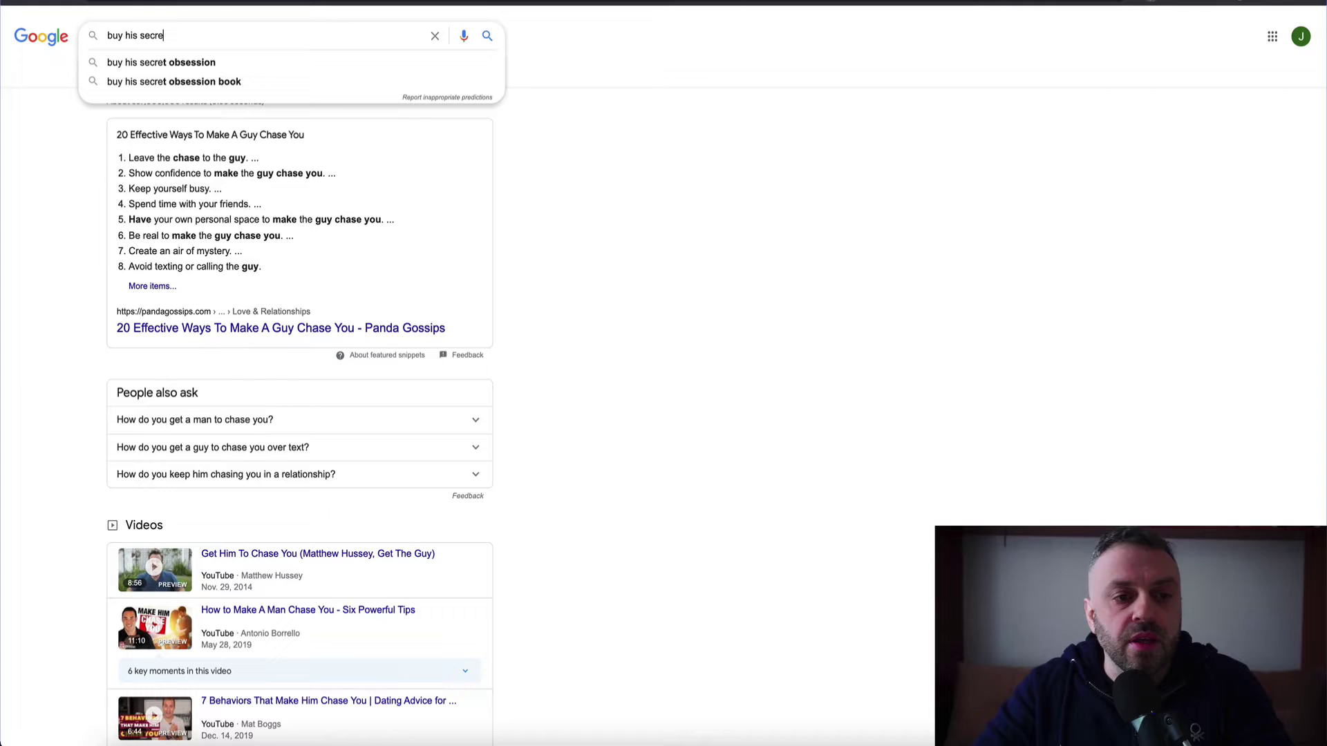
key(Return)
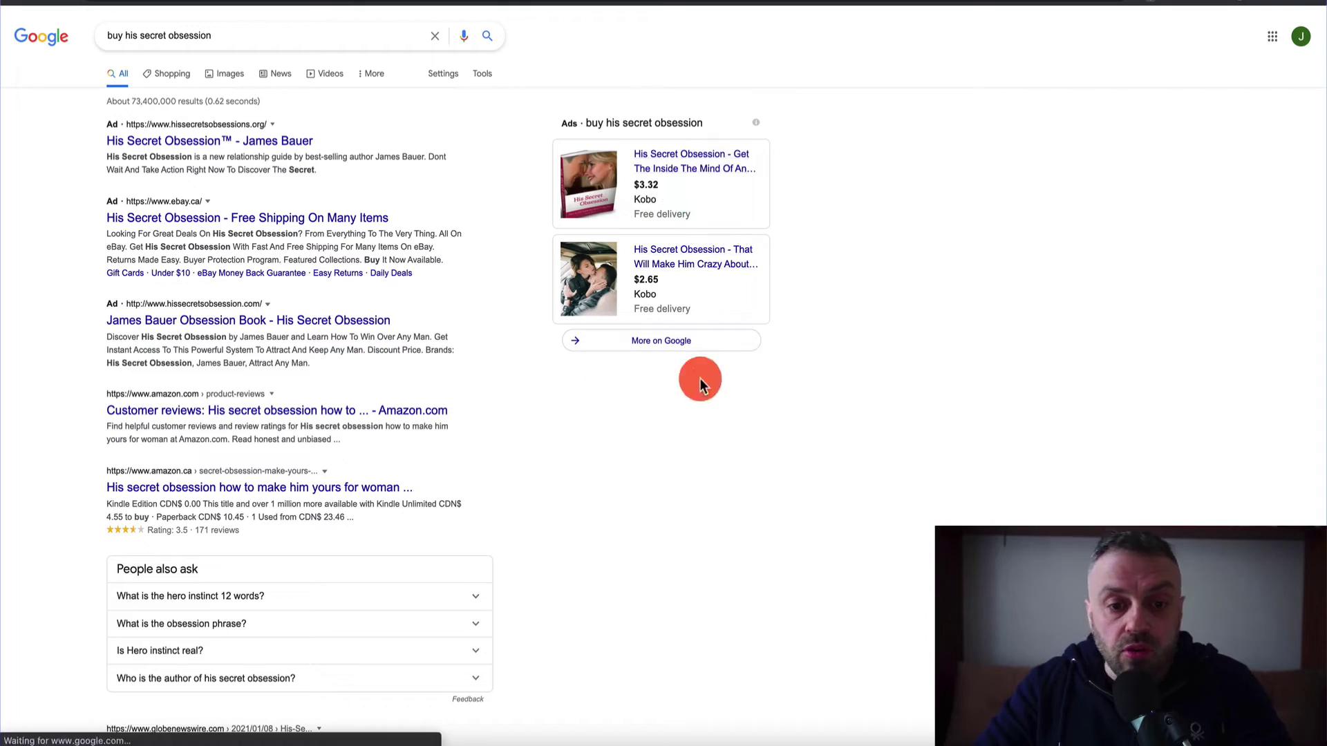
Examine the paid ads, organic results and related searches for "buy his secret obsession"
scroll(36, 401, down, 15)
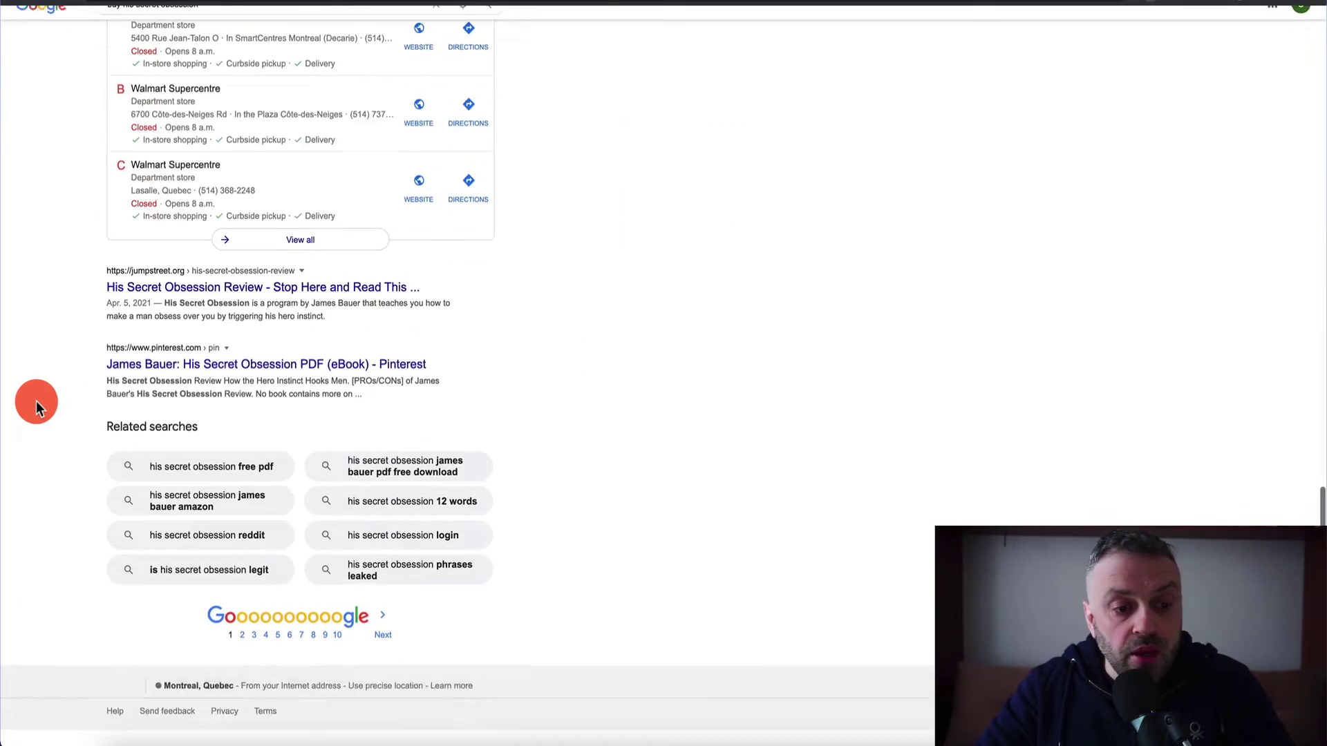
scroll(44, 287, up, 5)
scroll(94, 372, up, 10)
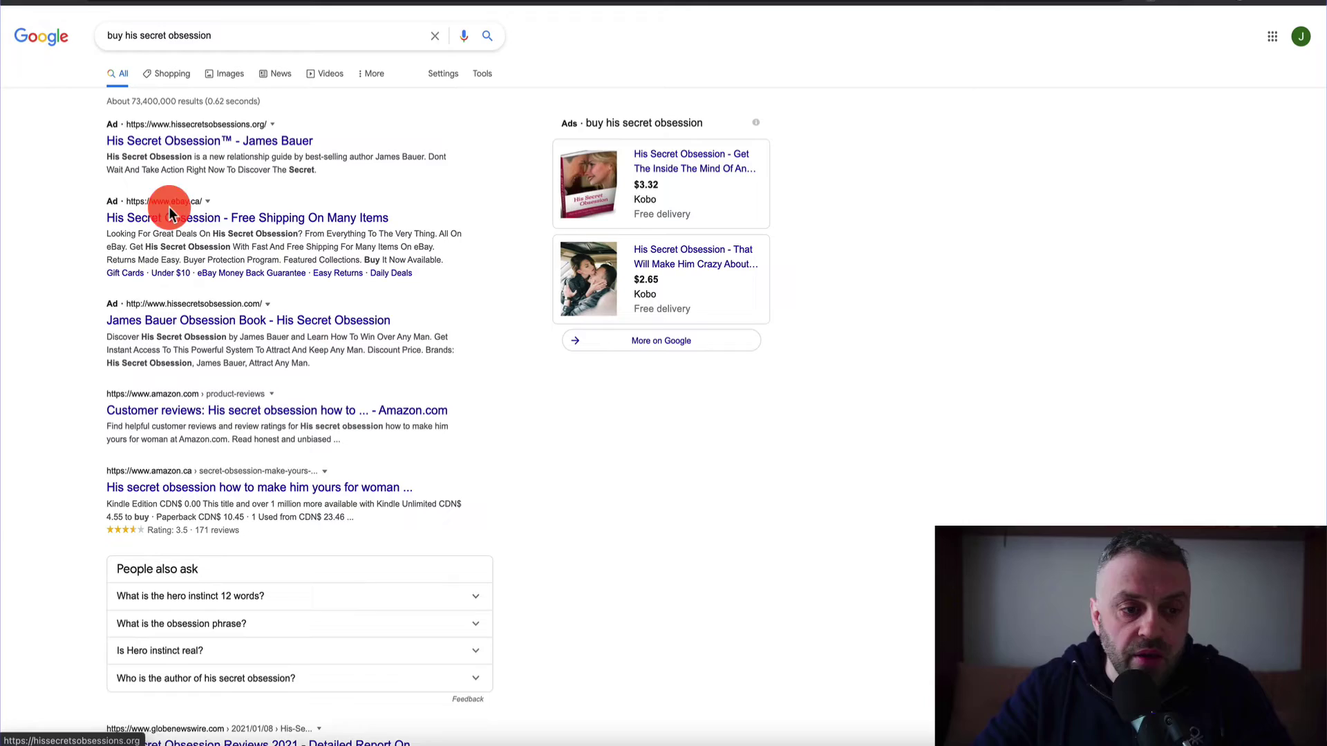
scroll(85, 326, down, 10)
scroll(85, 327, down, 5)
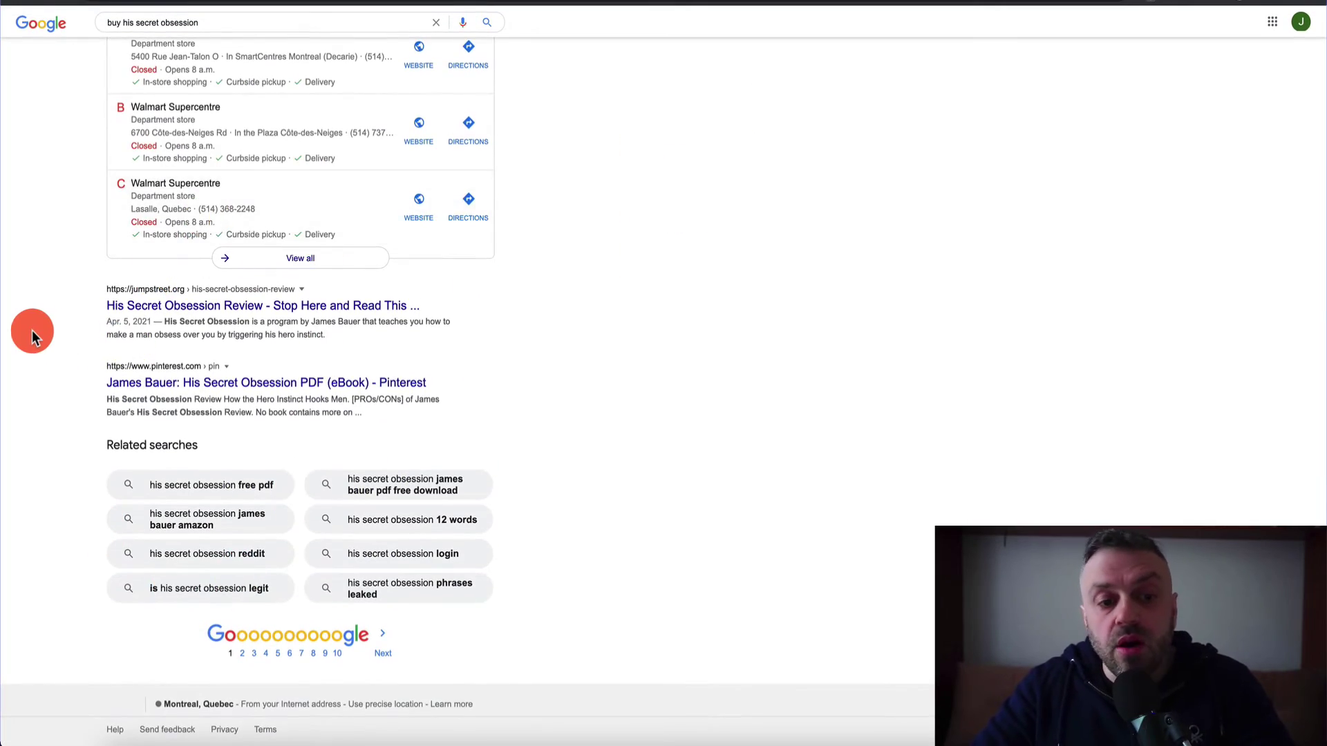
scroll(31, 331, up, 12)
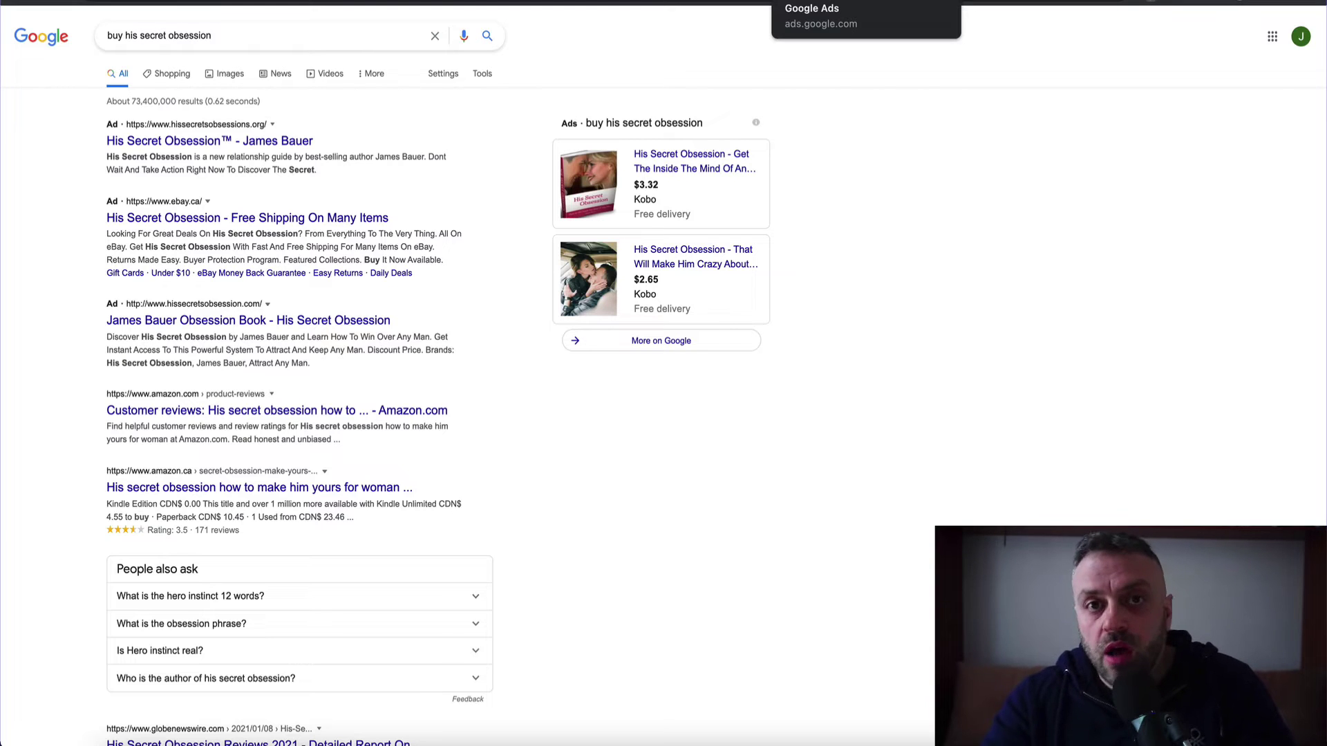
Switch to Google Ads and start a new campaign from the search campaigns overview
click(864, 2)
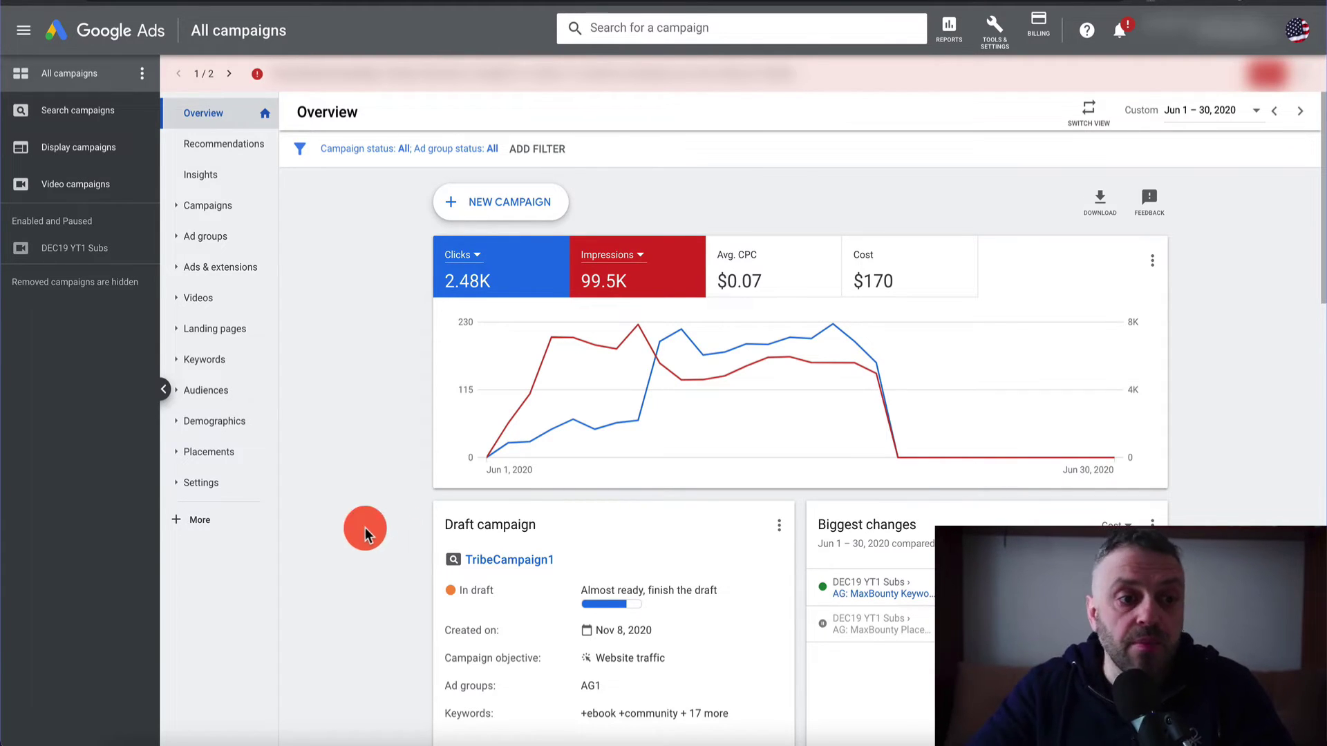
click(123, 124)
click(483, 199)
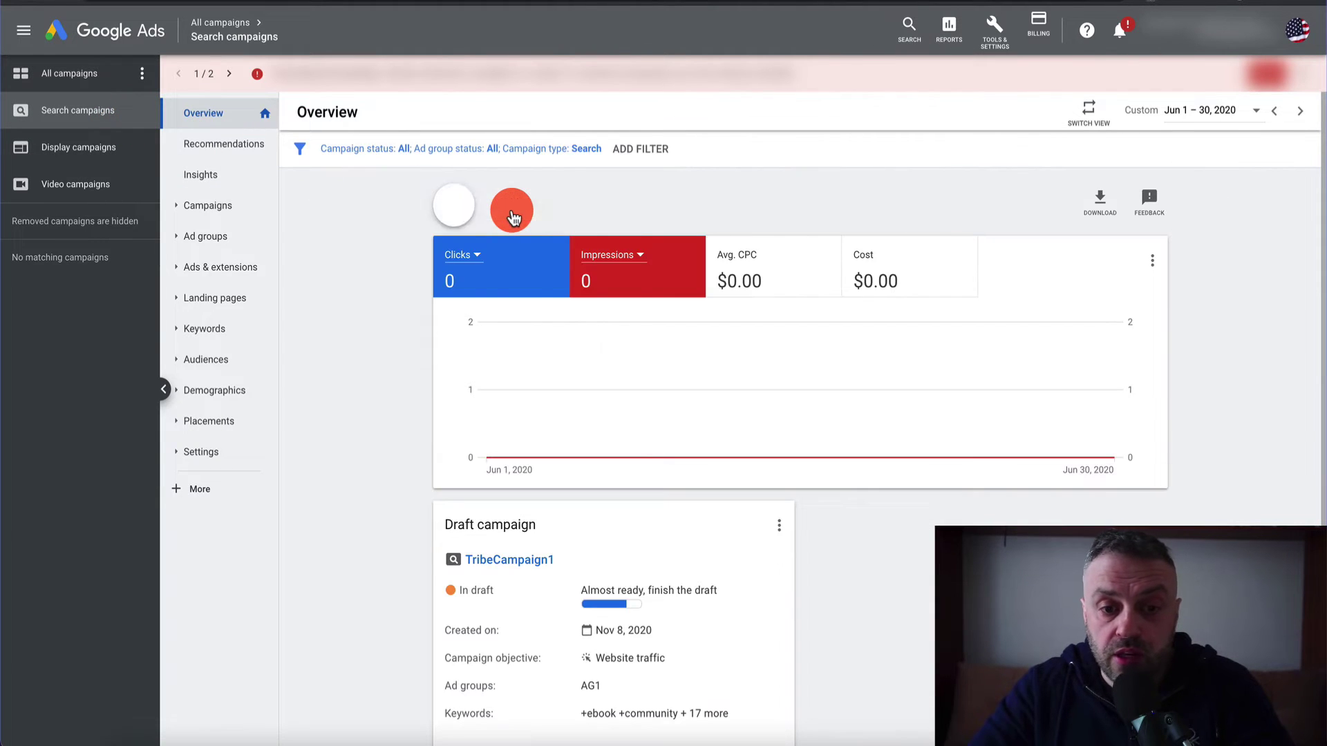
click(539, 255)
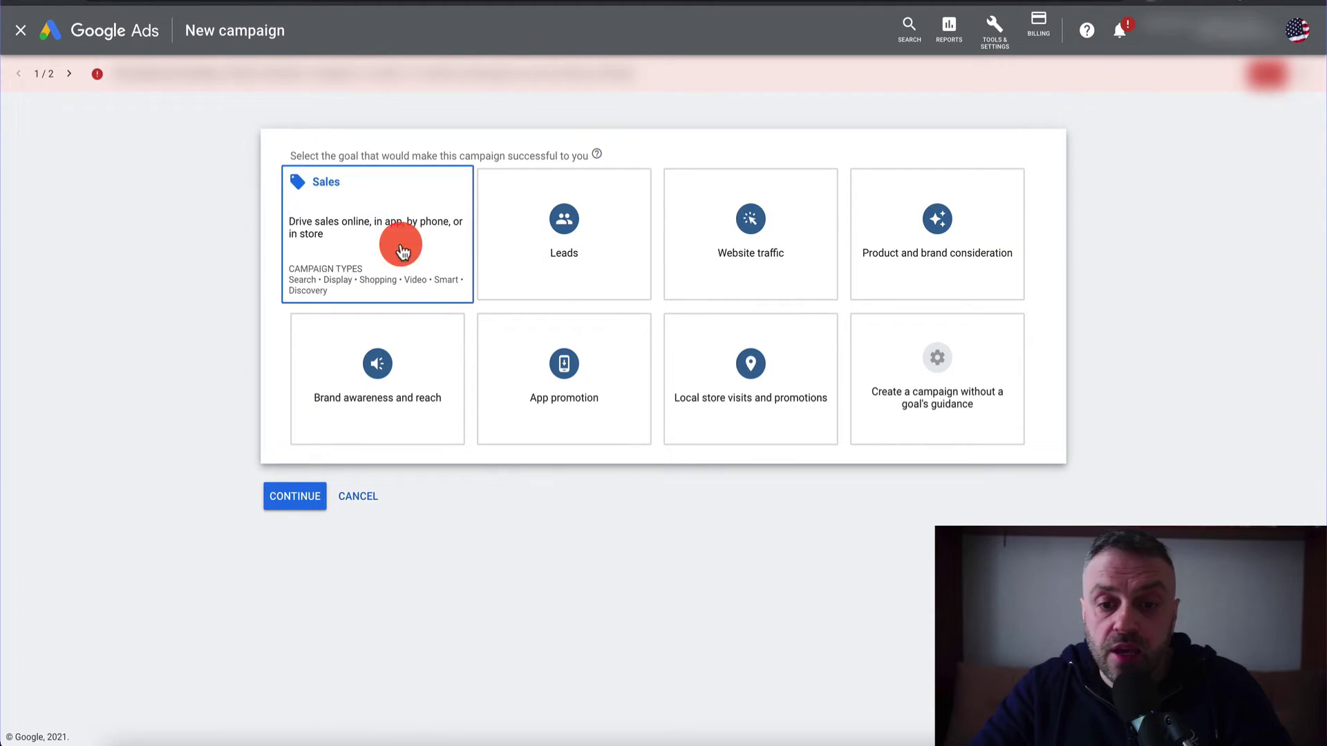
Choose Website traffic as the campaign goal and Search as the campaign type, and continue to the campaign settings
click(707, 259)
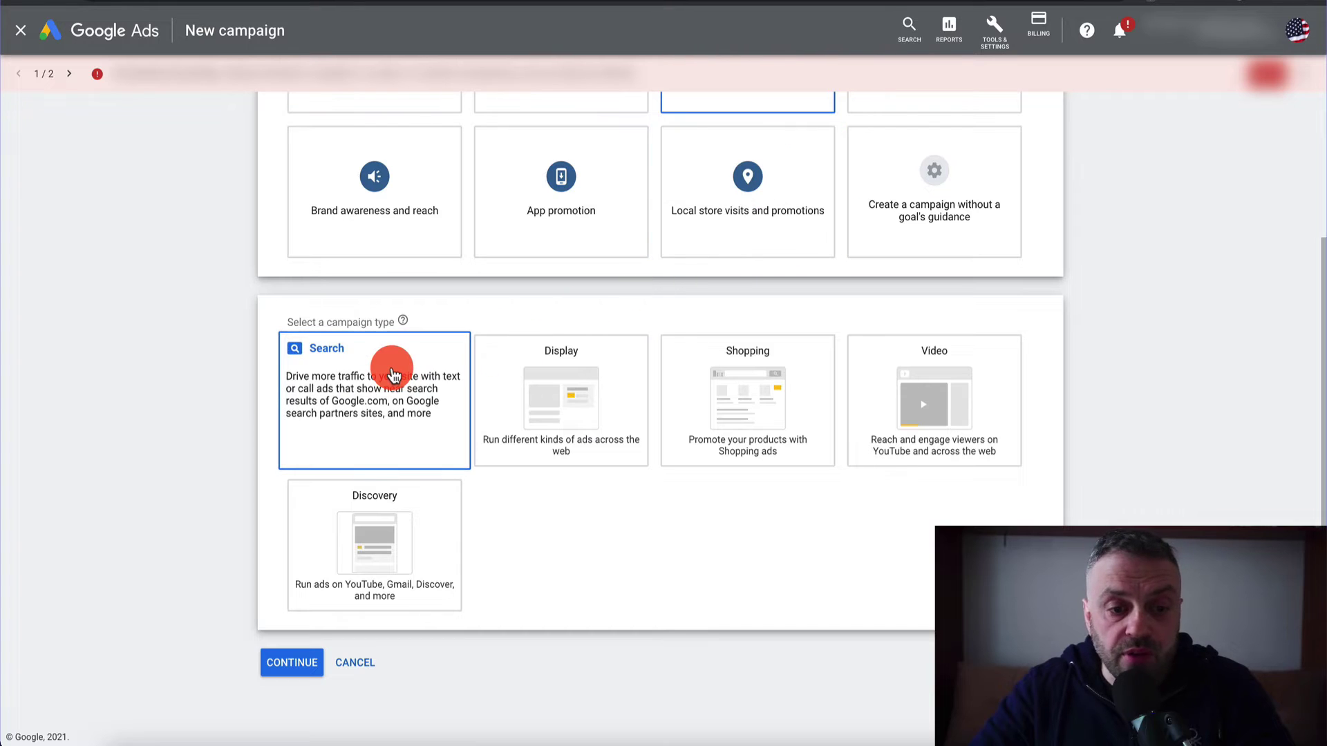
click(392, 374)
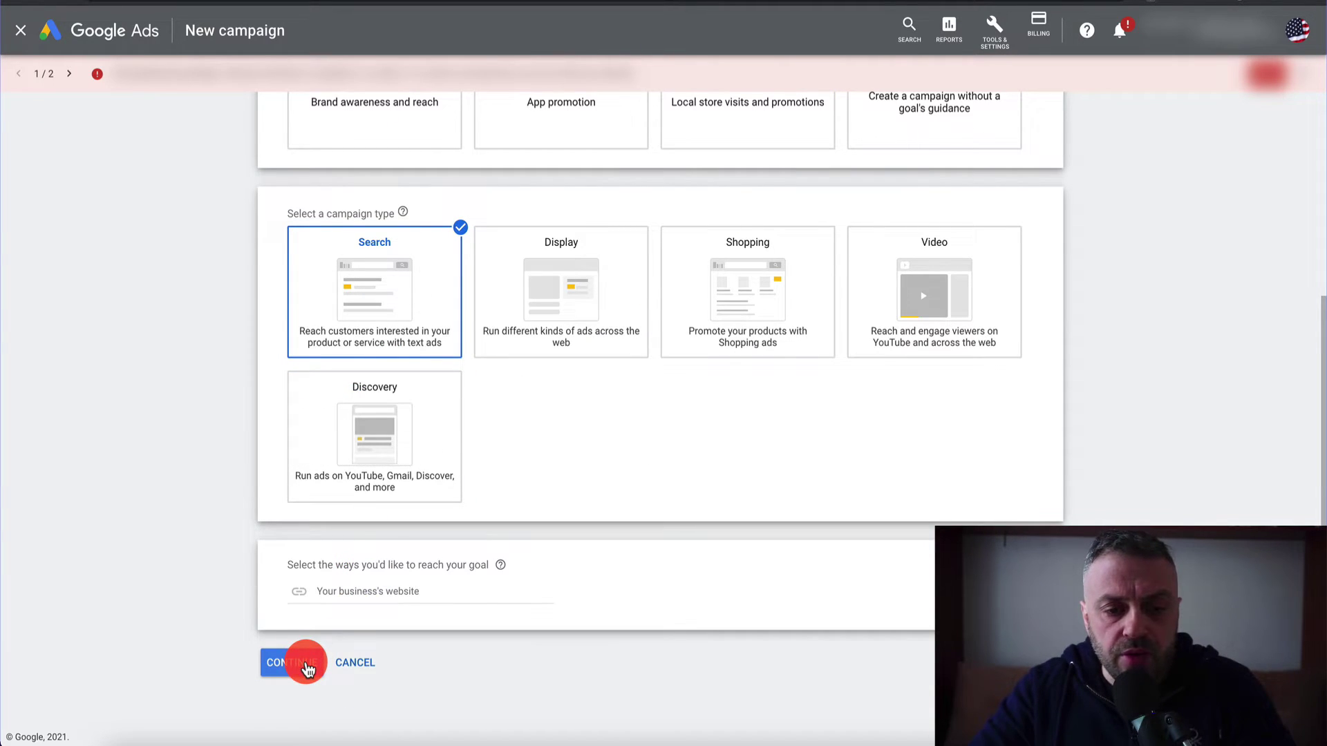
click(306, 666)
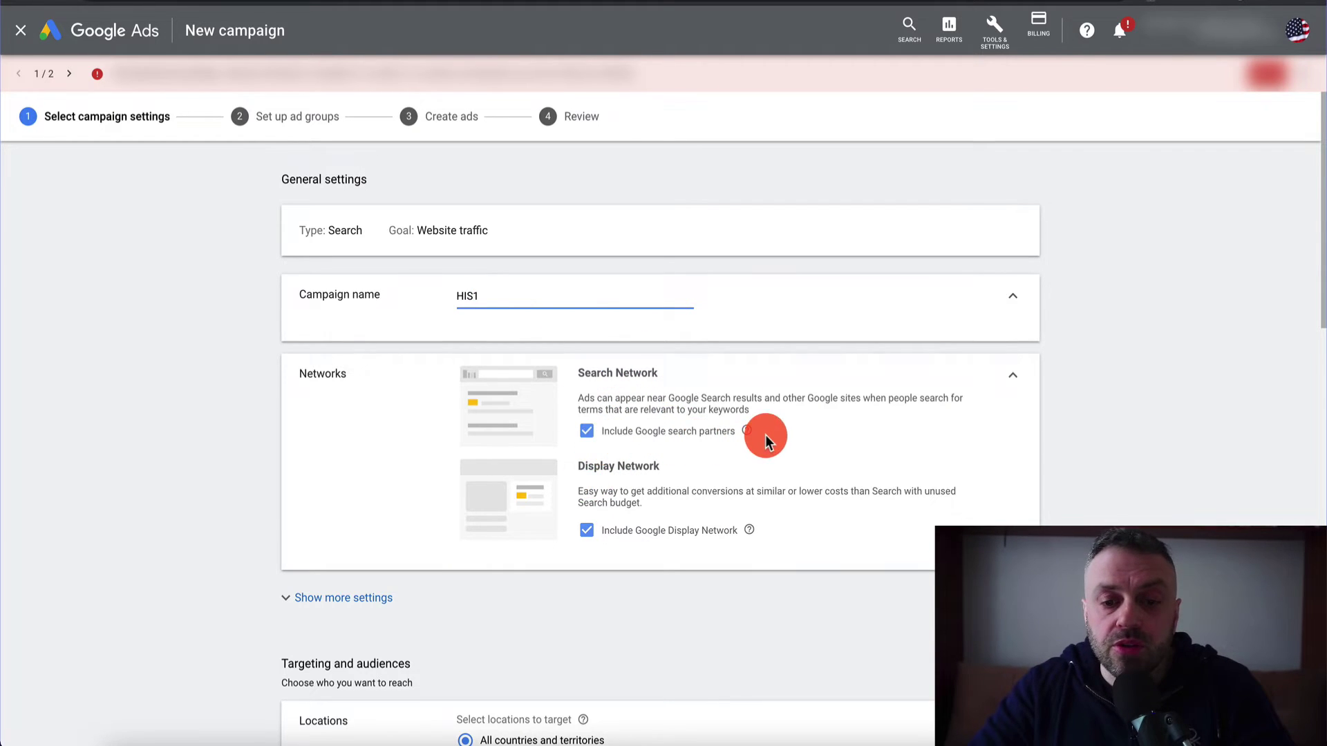
Name the campaign HIS1, exclude the Google Display Network, and target the United States
click(587, 530)
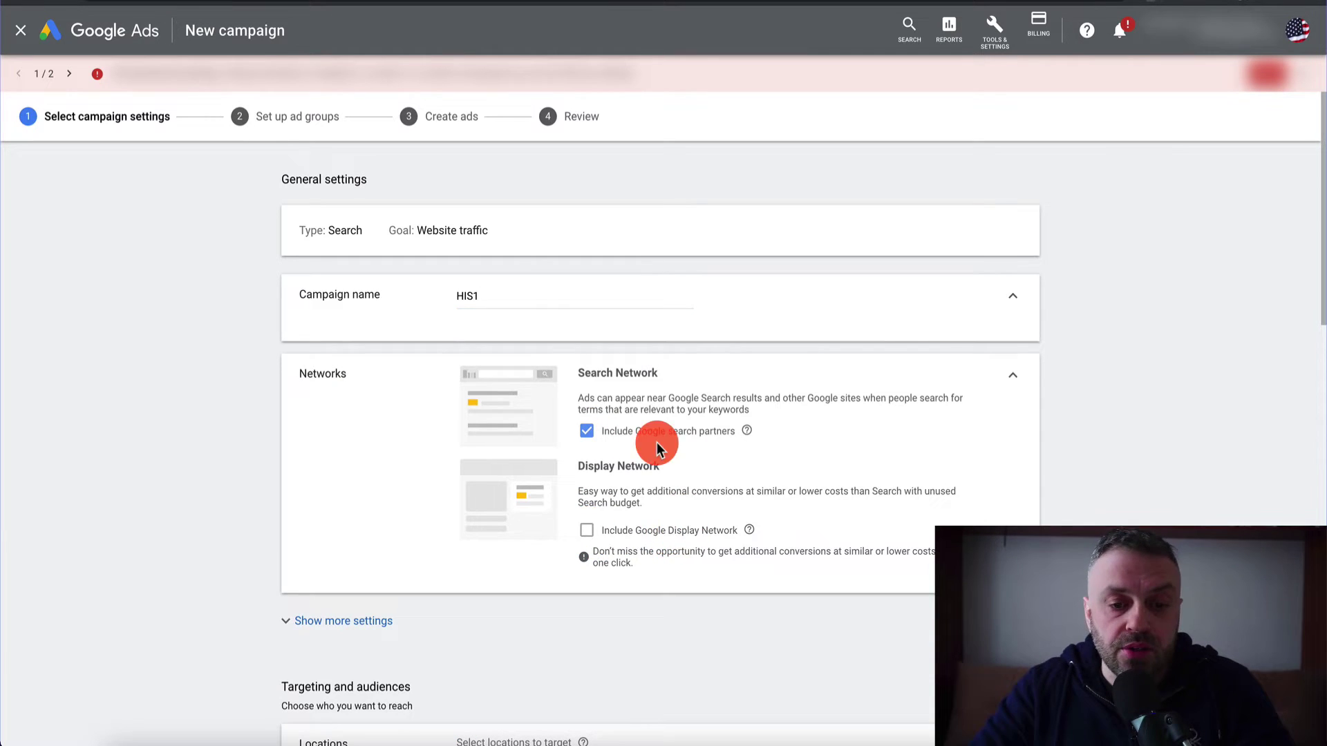
scroll(366, 488, down, 7)
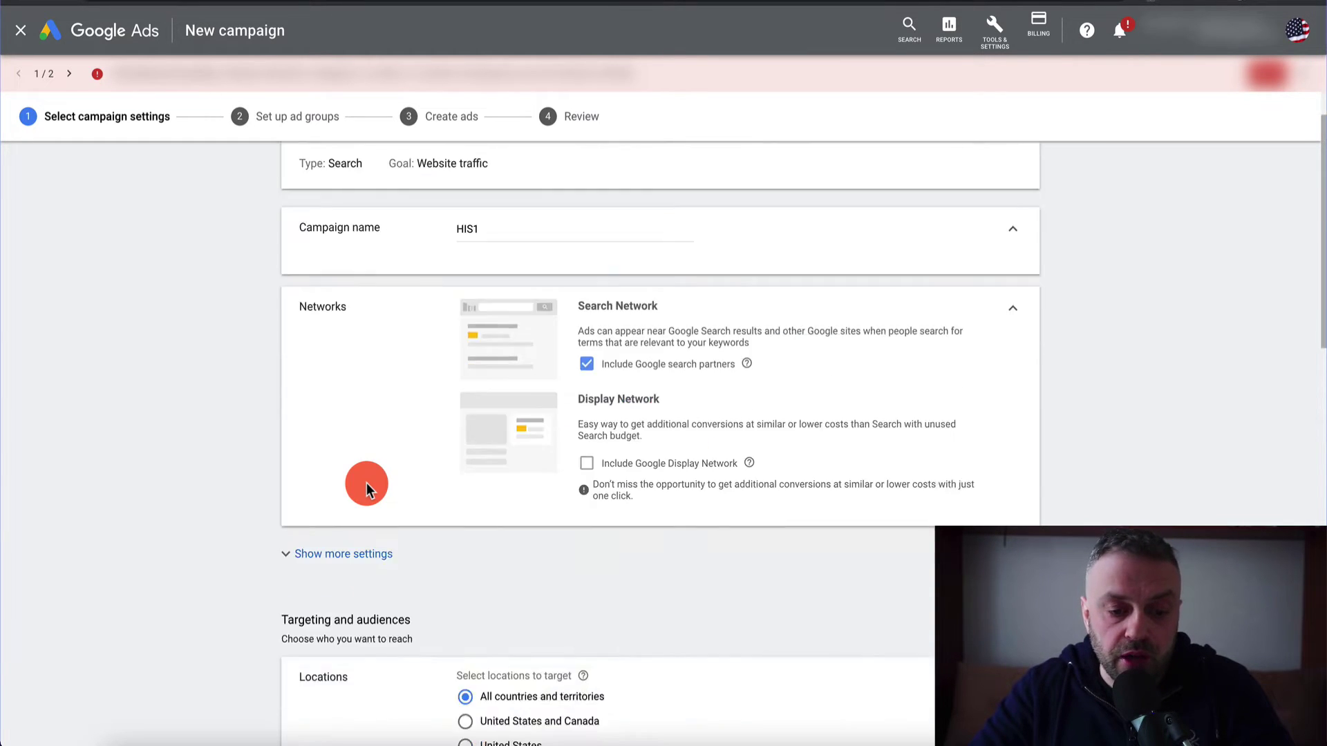
click(465, 327)
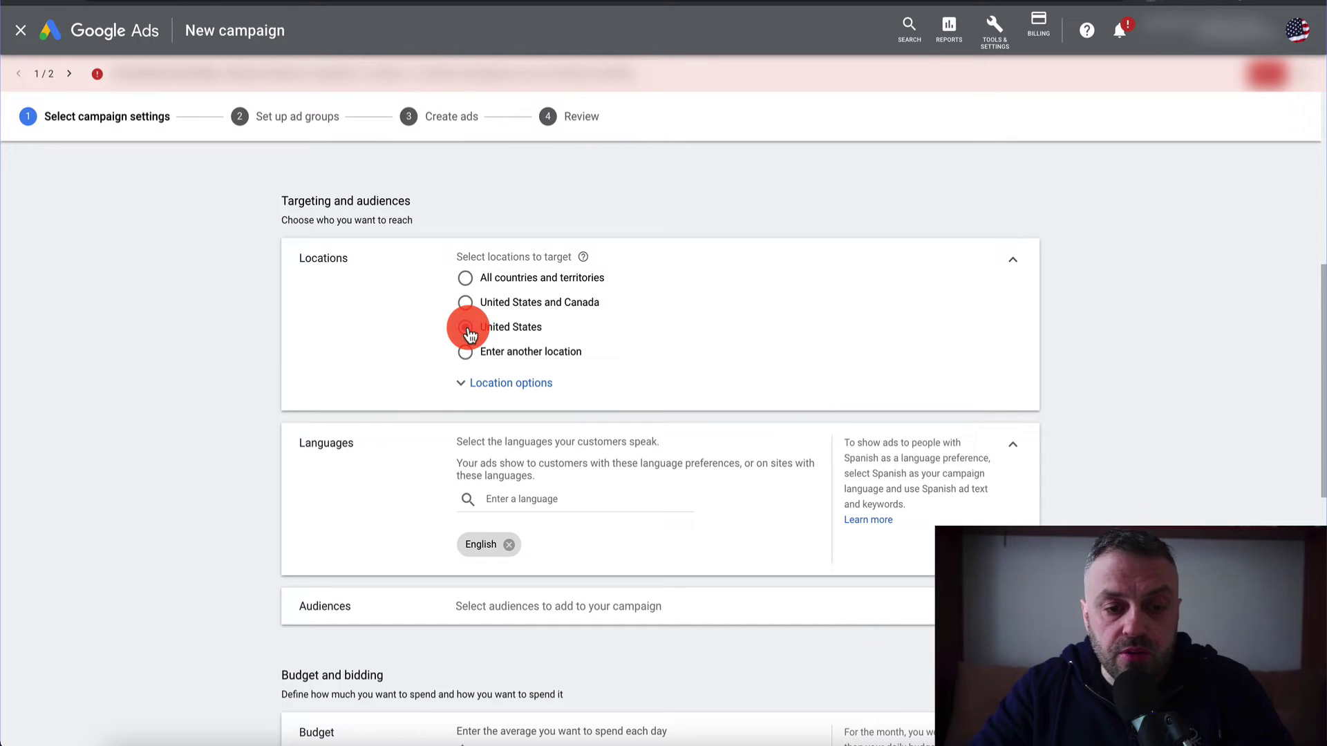
Set the campaign's average daily budget to $20
scroll(292, 393, down, 3)
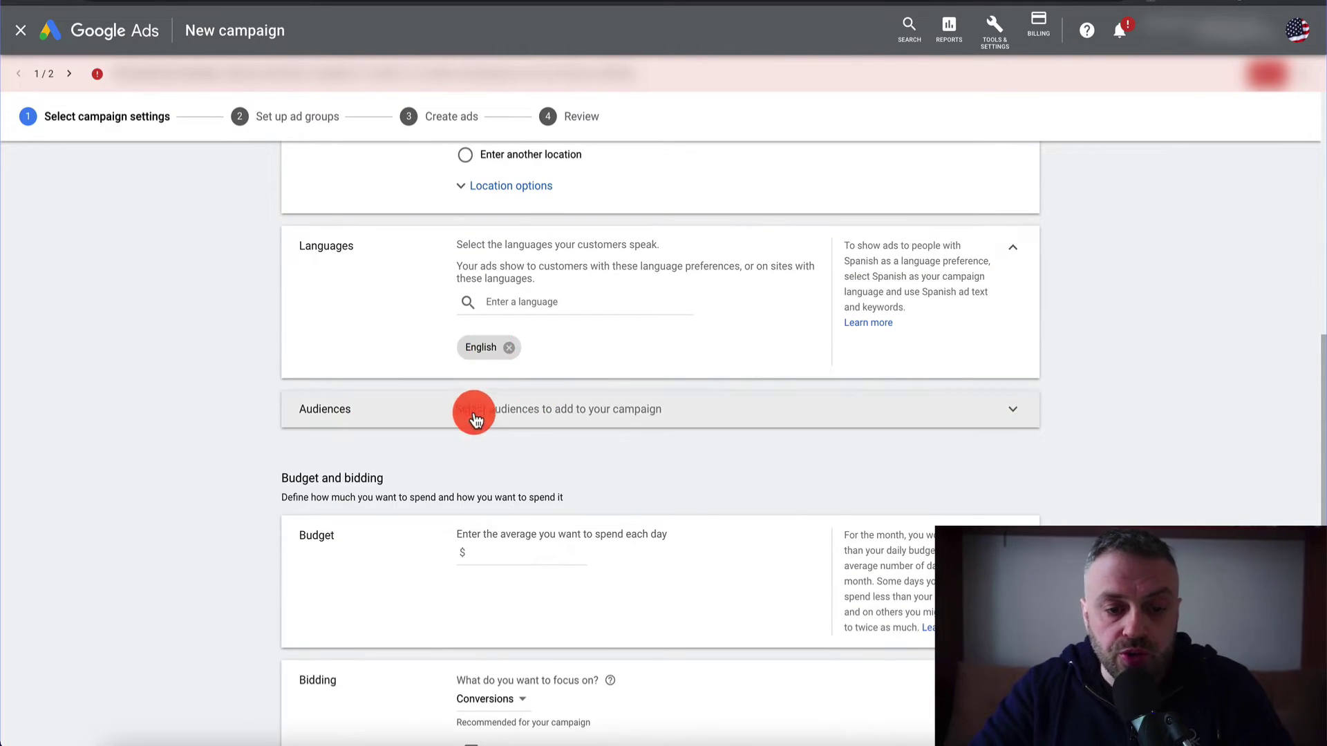
scroll(487, 431, down, 2)
scroll(494, 431, down, 4)
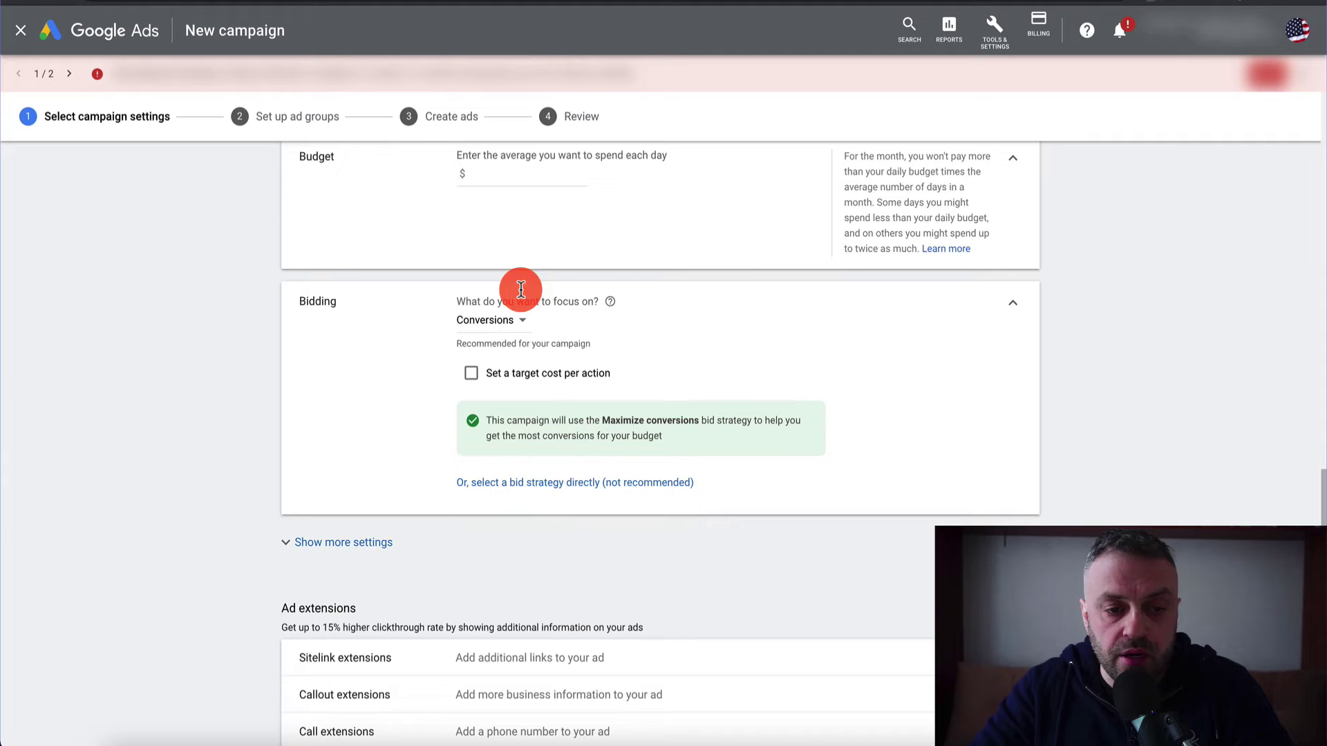
scroll(521, 287, up, 1)
click(516, 255)
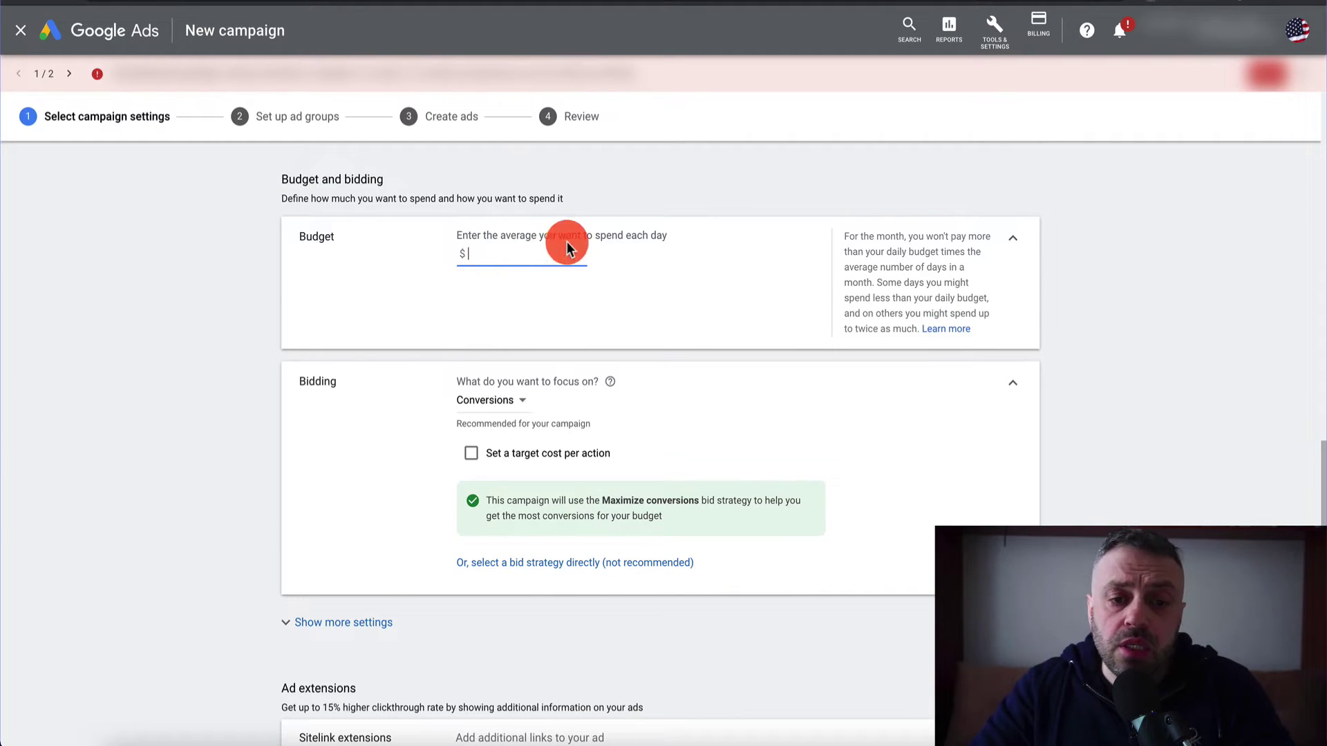
text(20)
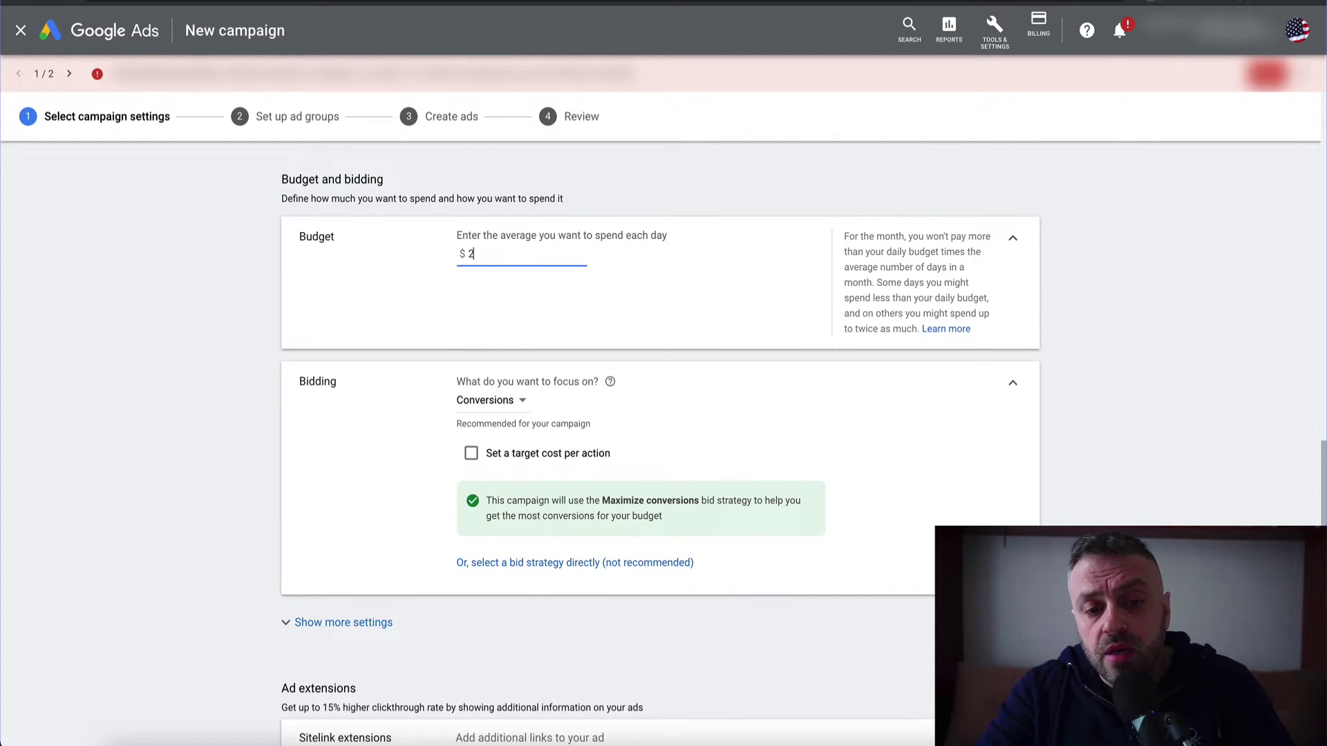
click(218, 326)
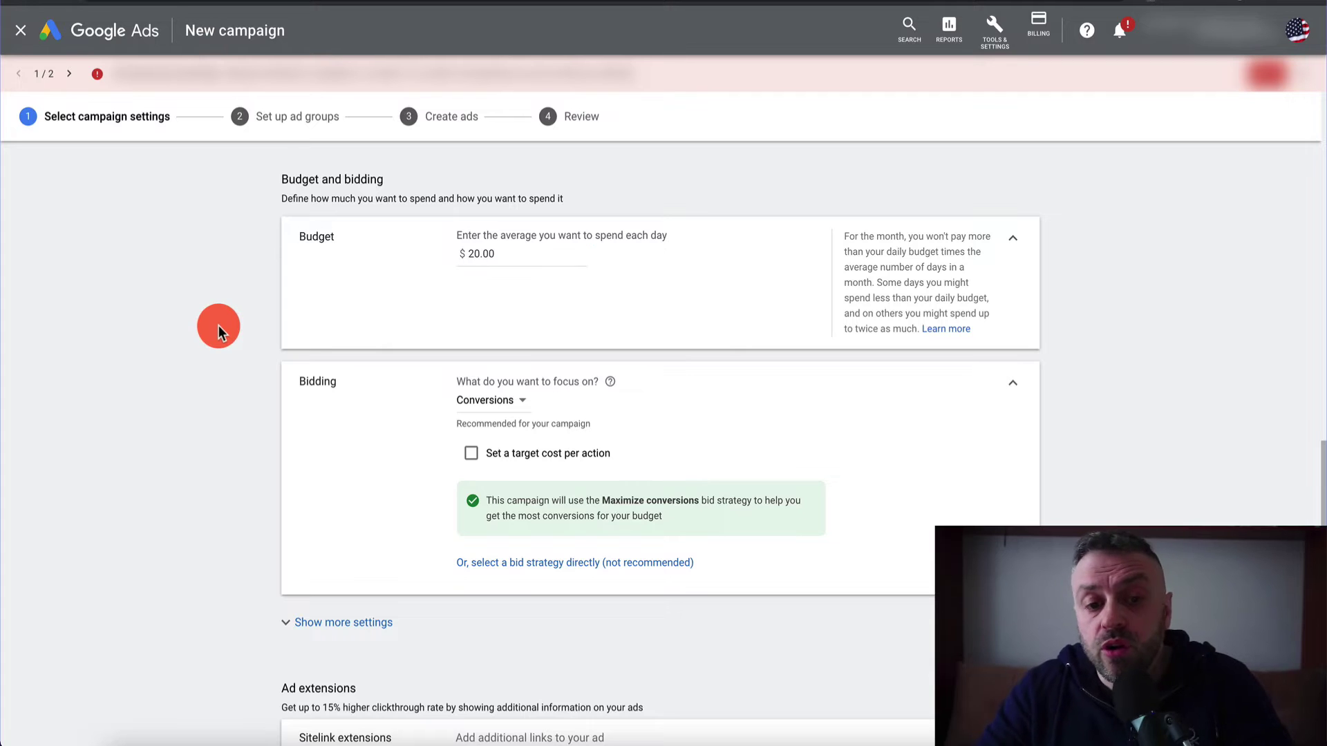
Set the bidding focus to Clicks and save the campaign settings to continue to the ad groups
scroll(221, 324, down, 2)
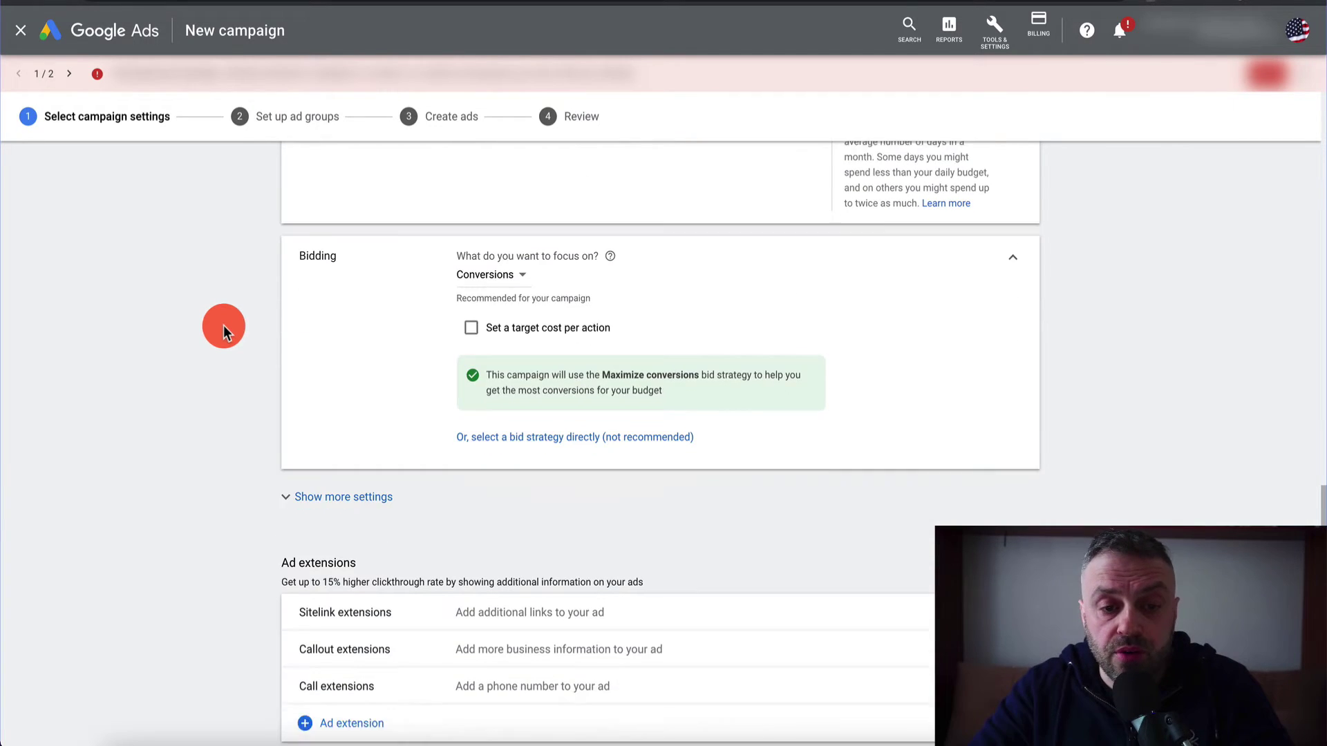
click(509, 261)
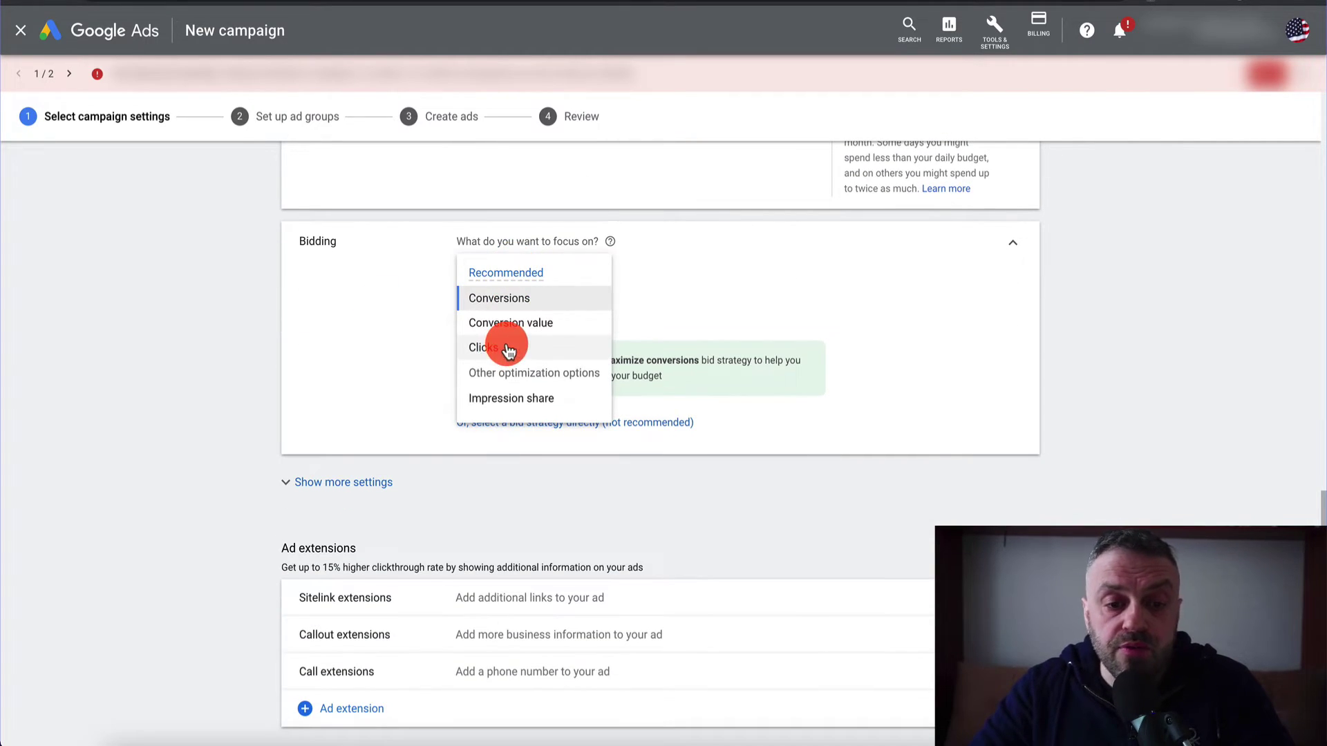
click(504, 346)
click(306, 373)
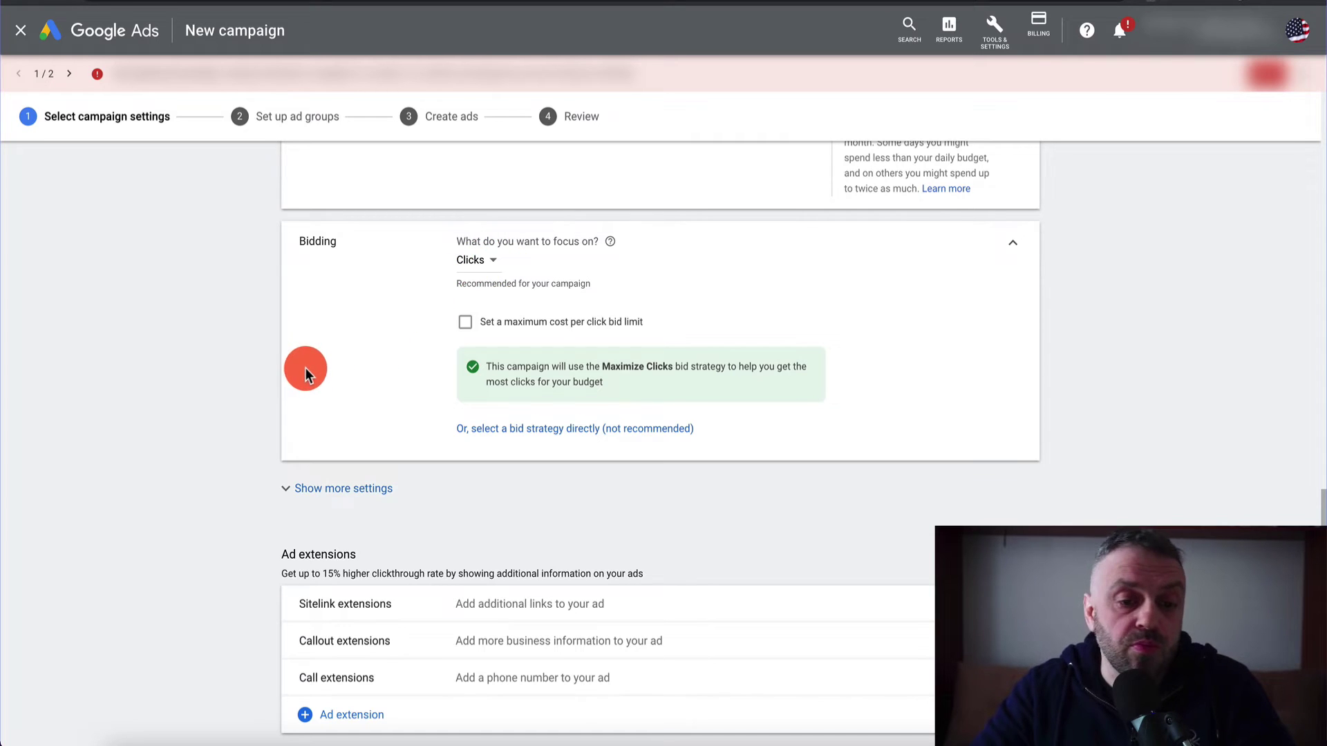
scroll(304, 374, down, 1)
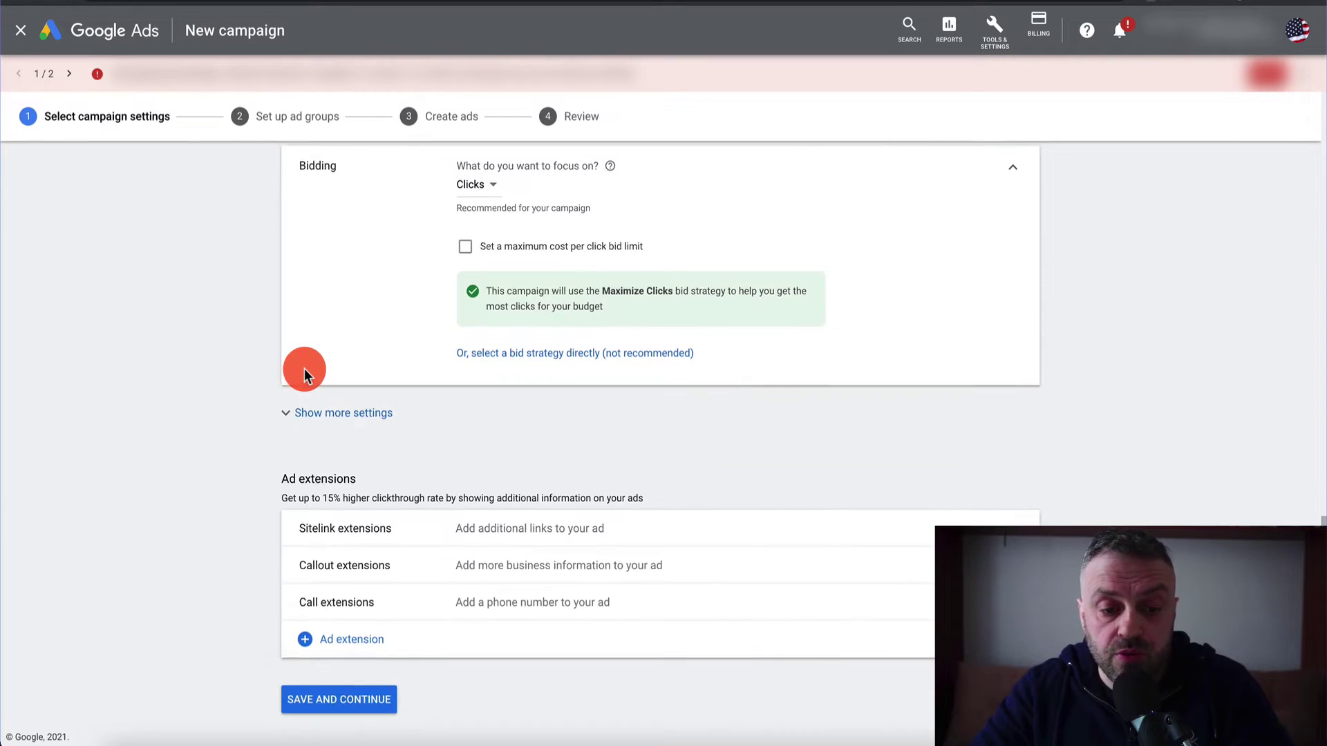
click(345, 700)
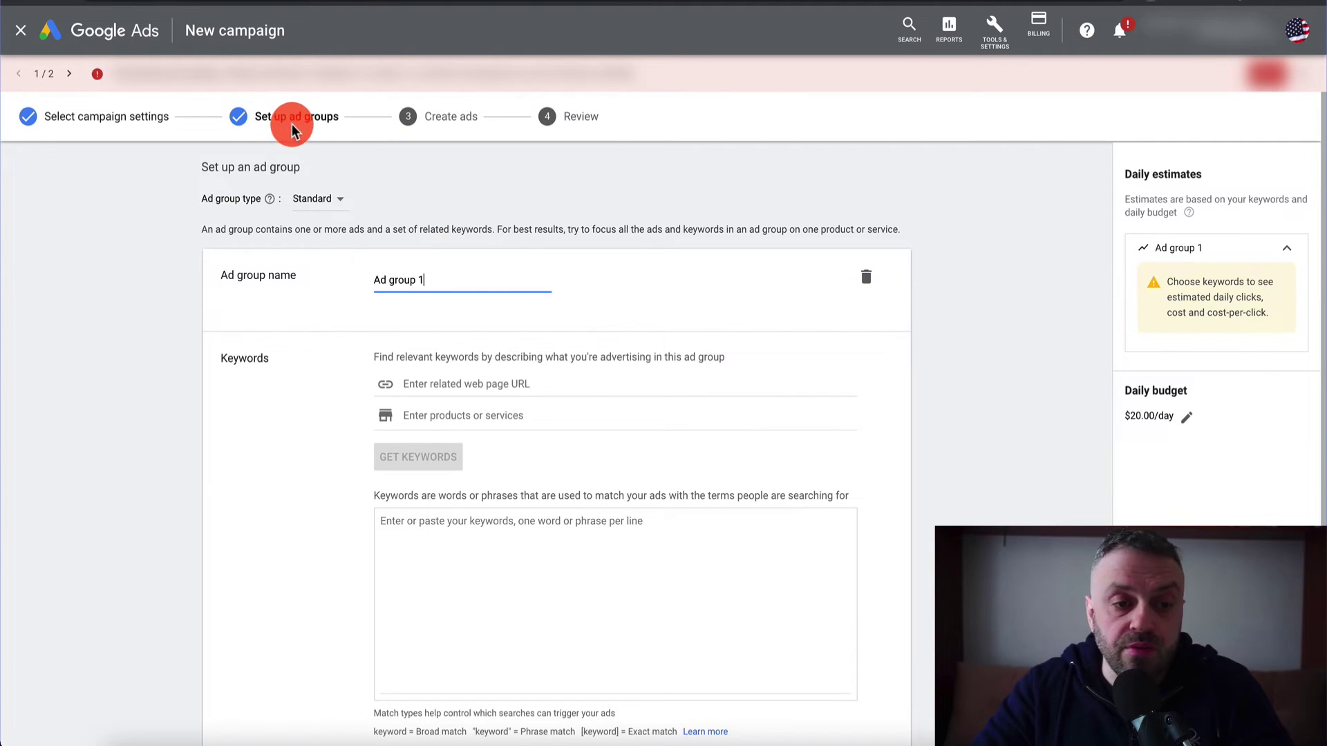
Rename the ad group as AG1
click(326, 132)
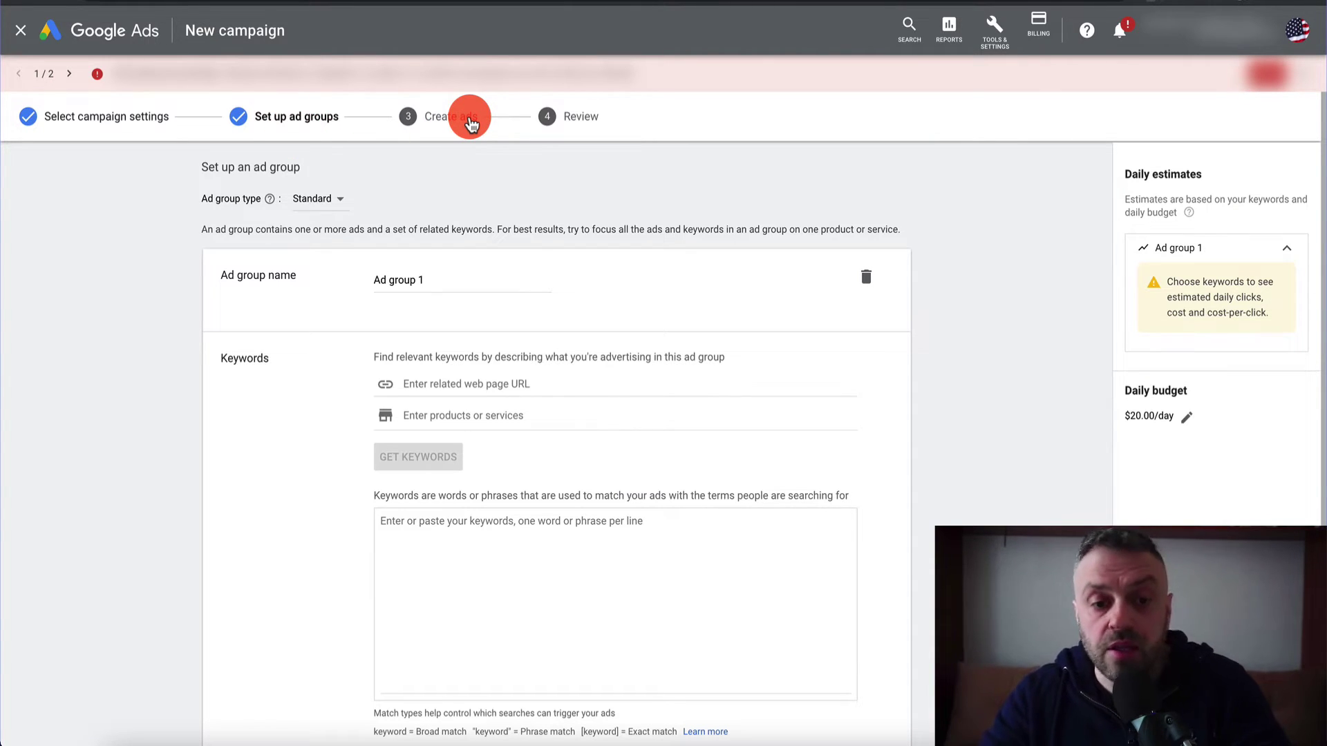
click(476, 278)
key(ctrl+a)
key(BackSpace)
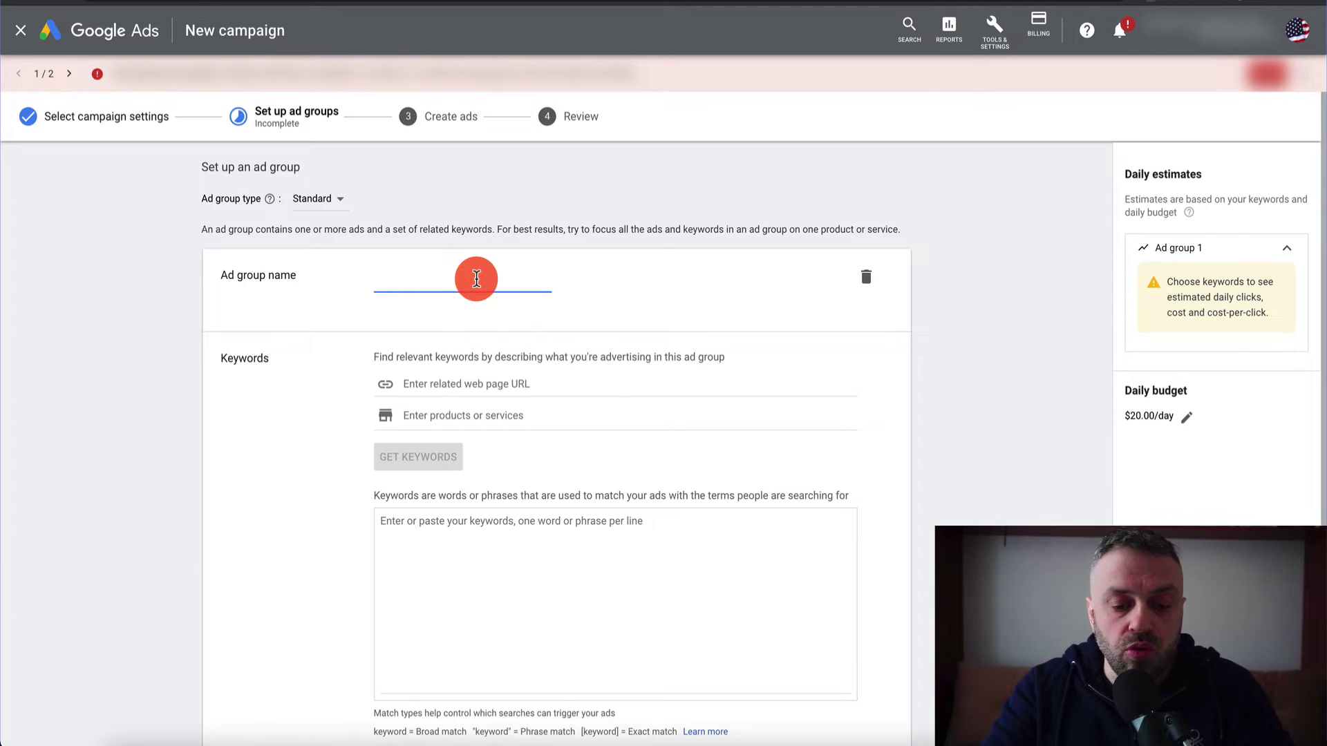
text(AG1)
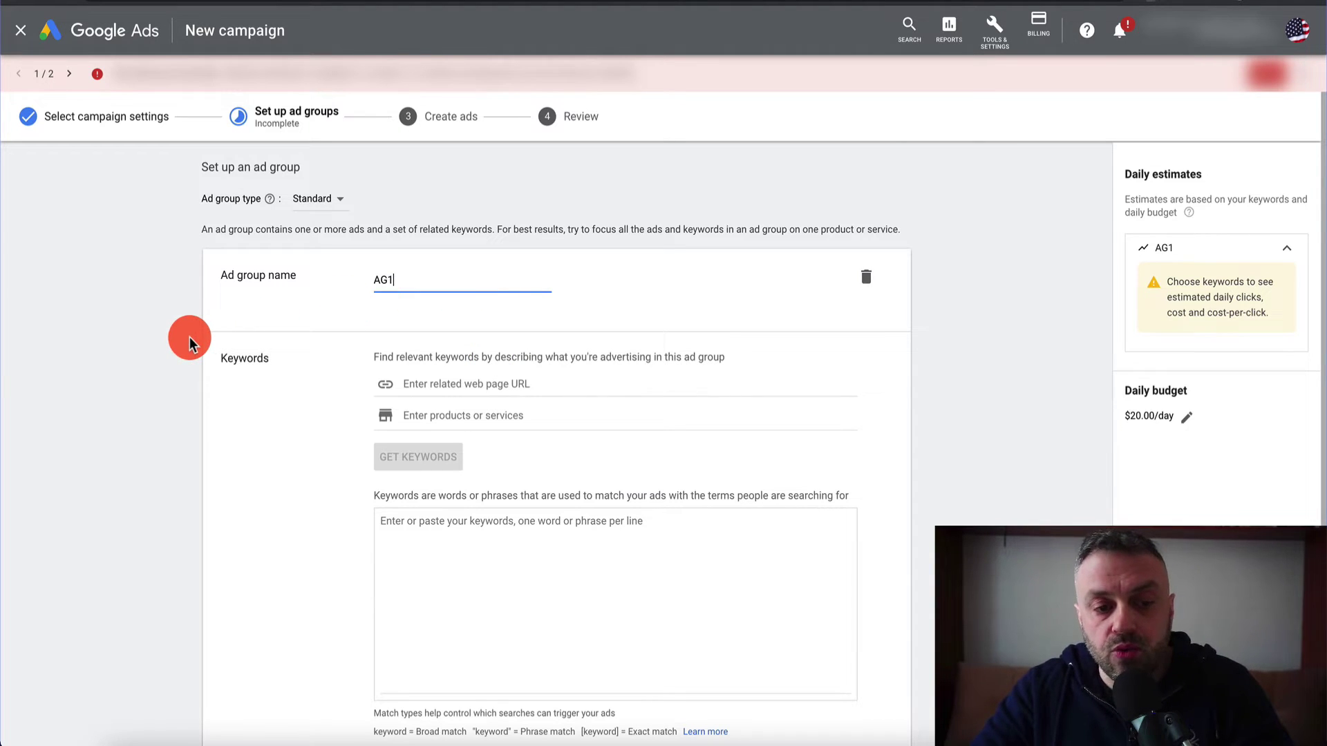
Switch to the Searchbloom Keyword Mixer Tool and examine its word lists and merge area
scroll(190, 337, down, 2)
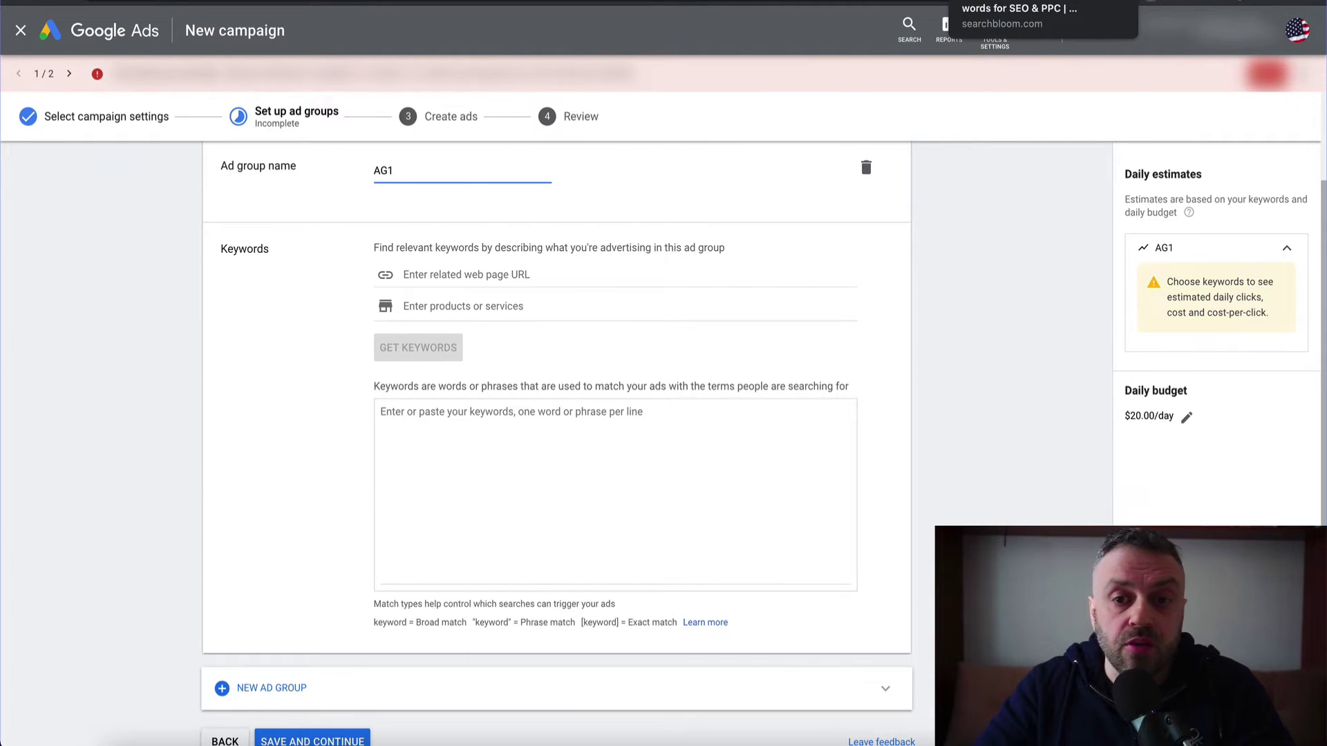
click(1016, 2)
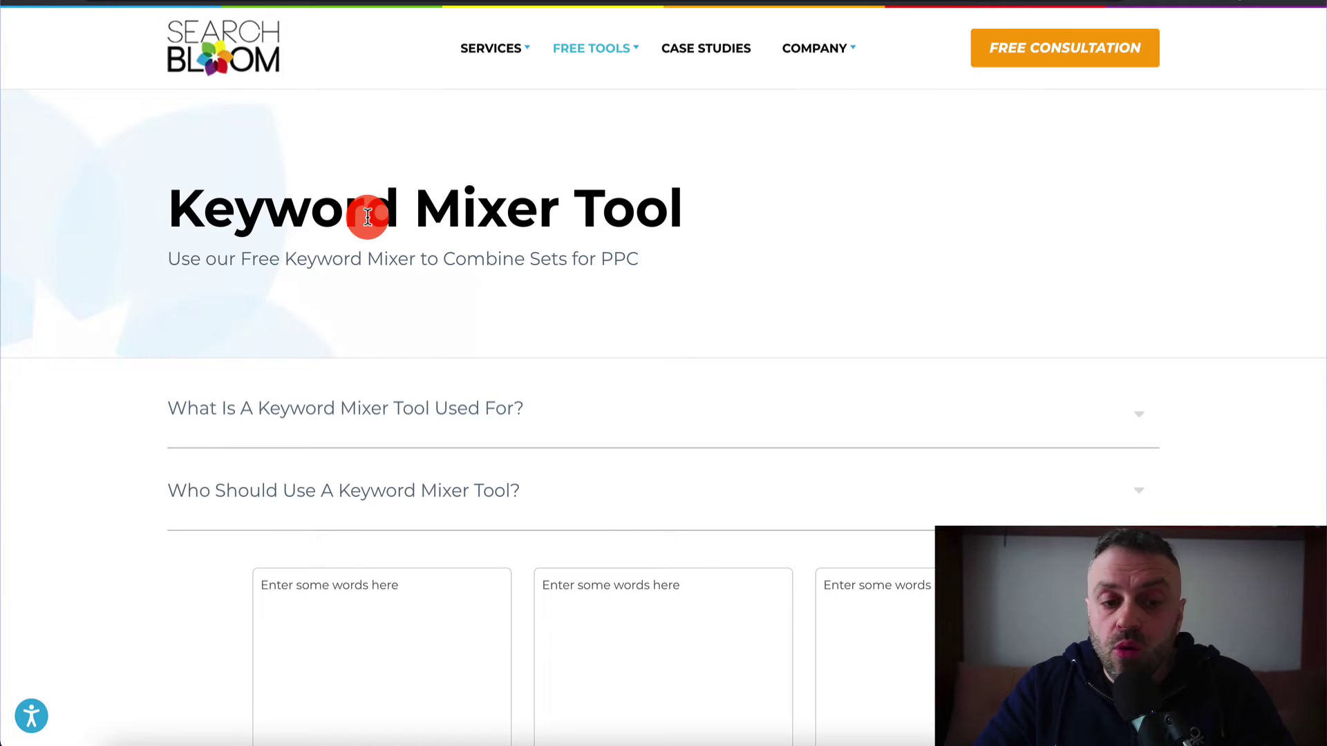
drag(168, 201, 724, 207)
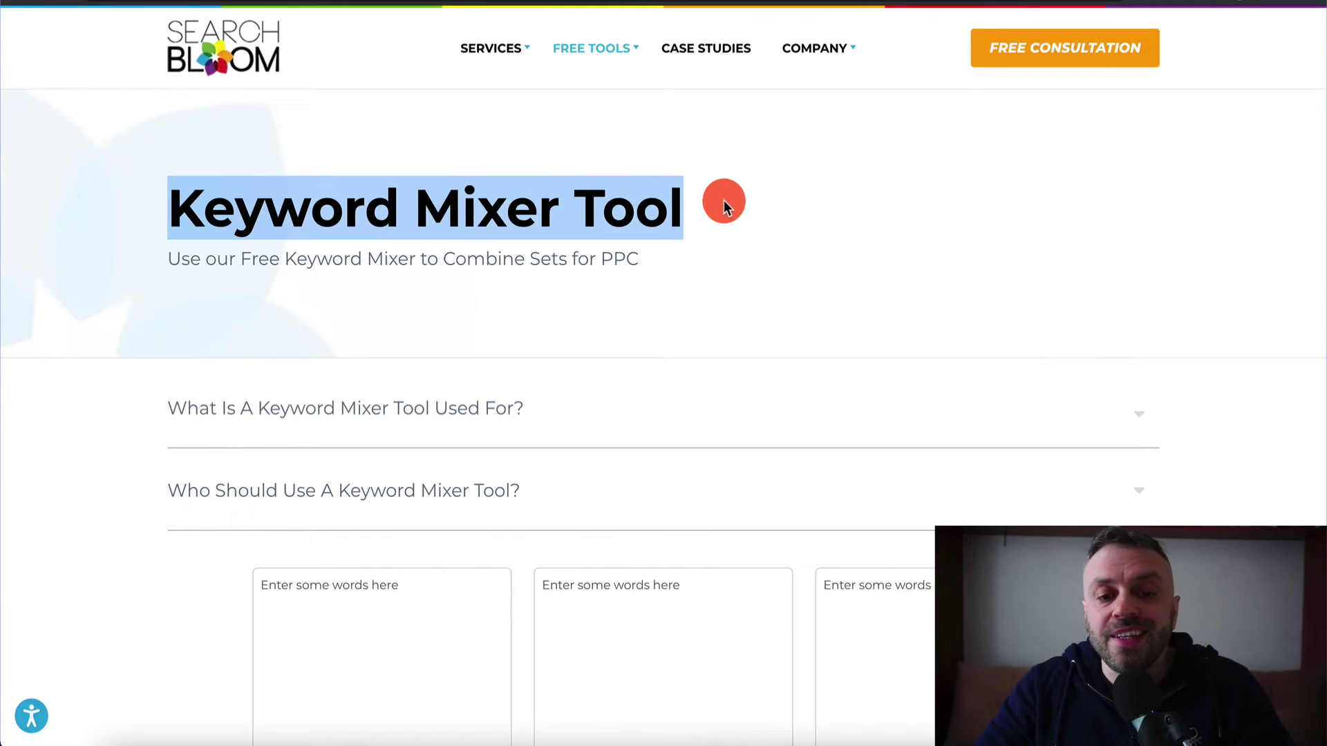
click(723, 196)
scroll(723, 196, down, 4)
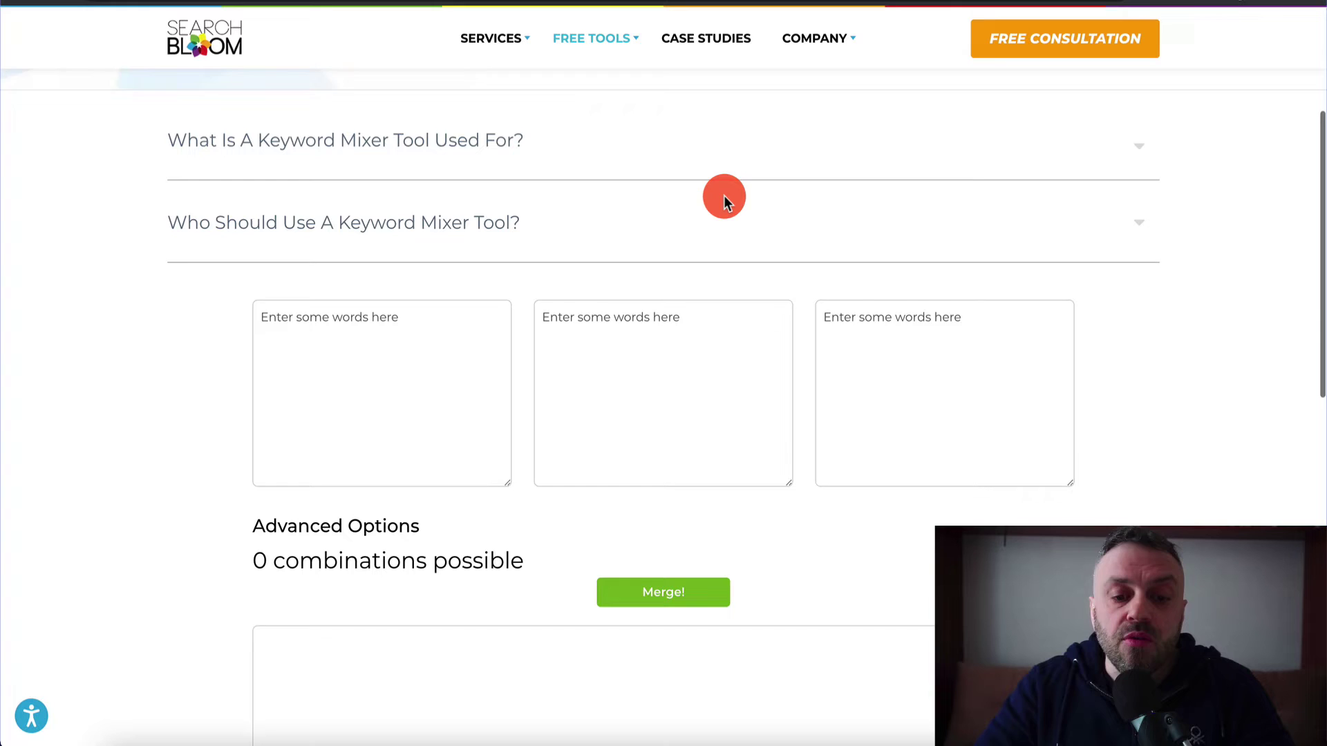
click(396, 351)
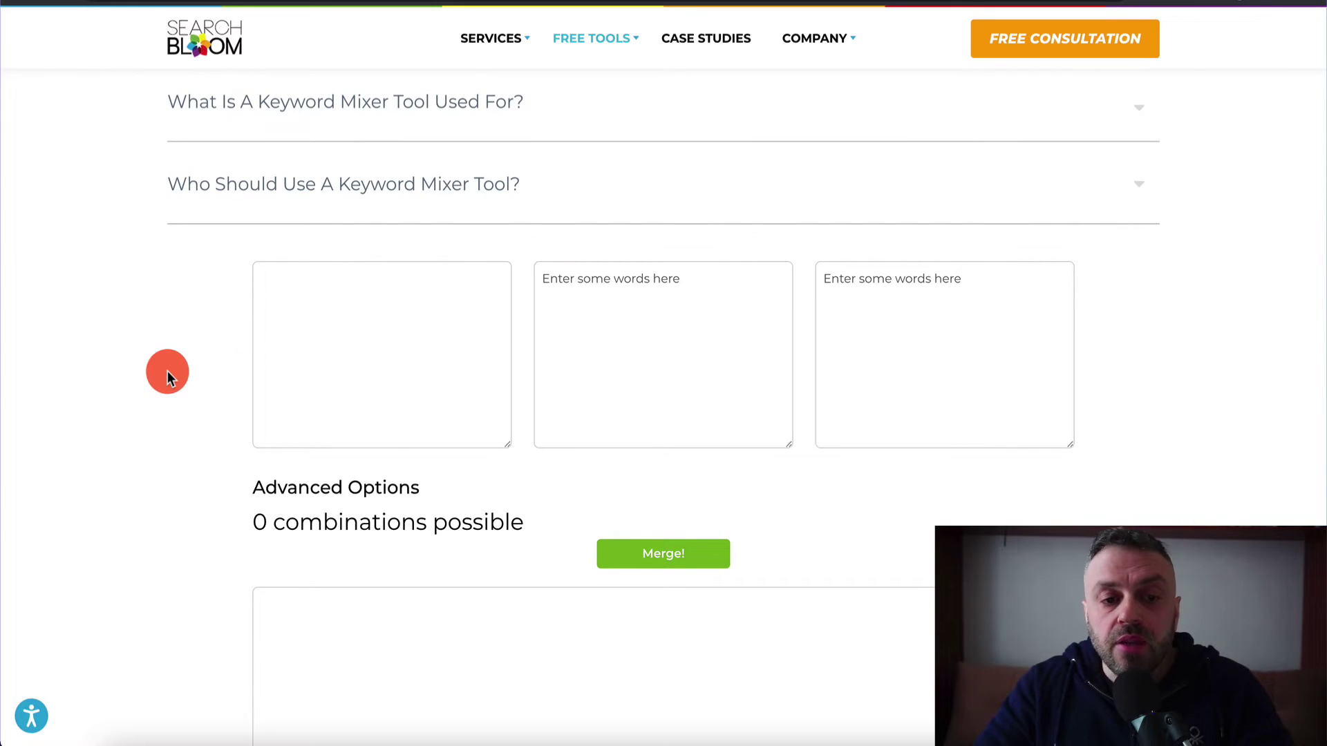
scroll(168, 373, down, 3)
scroll(168, 371, up, 8)
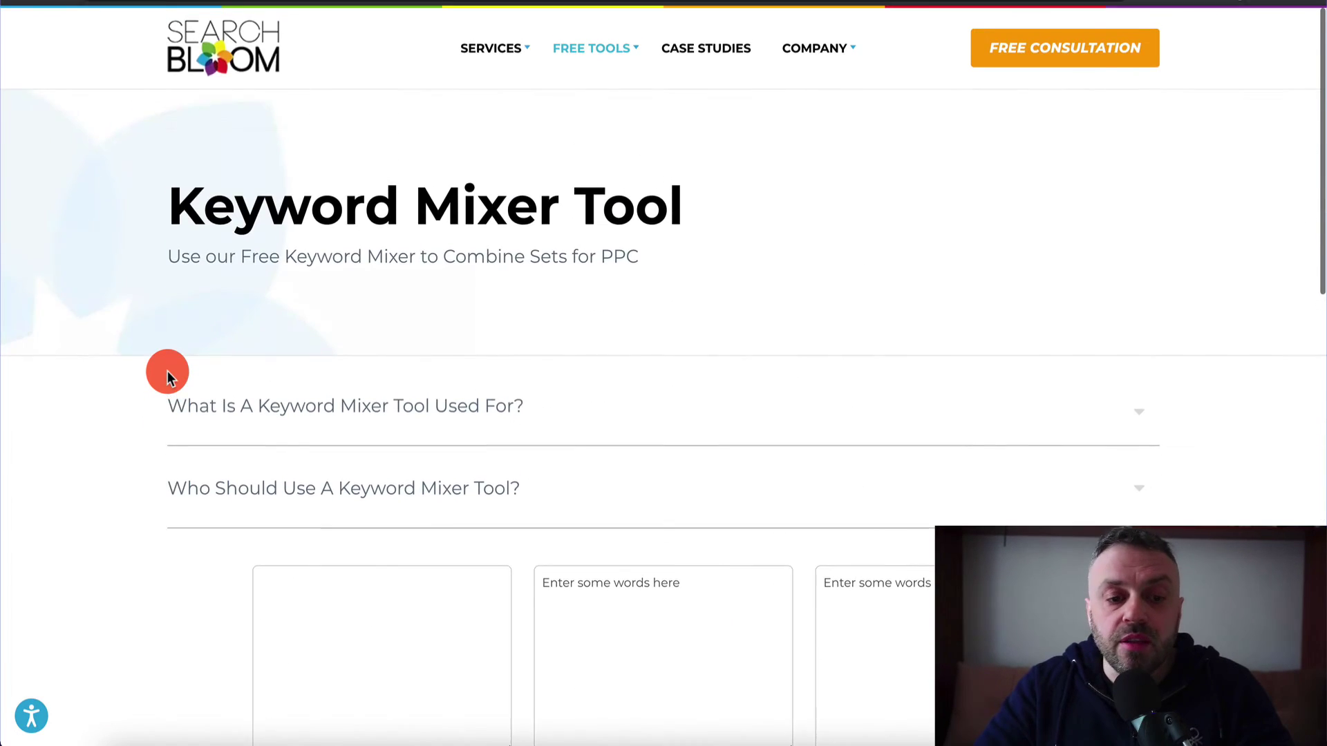
scroll(168, 371, down, 4)
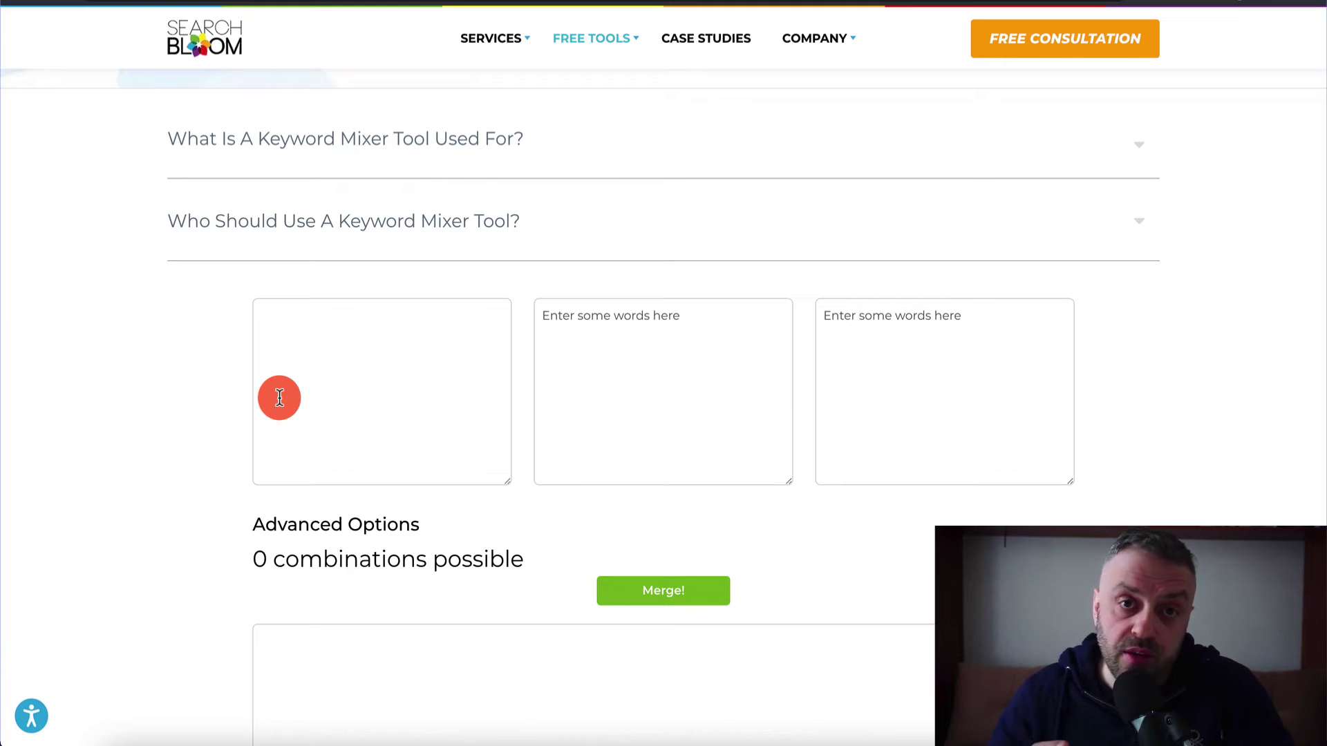
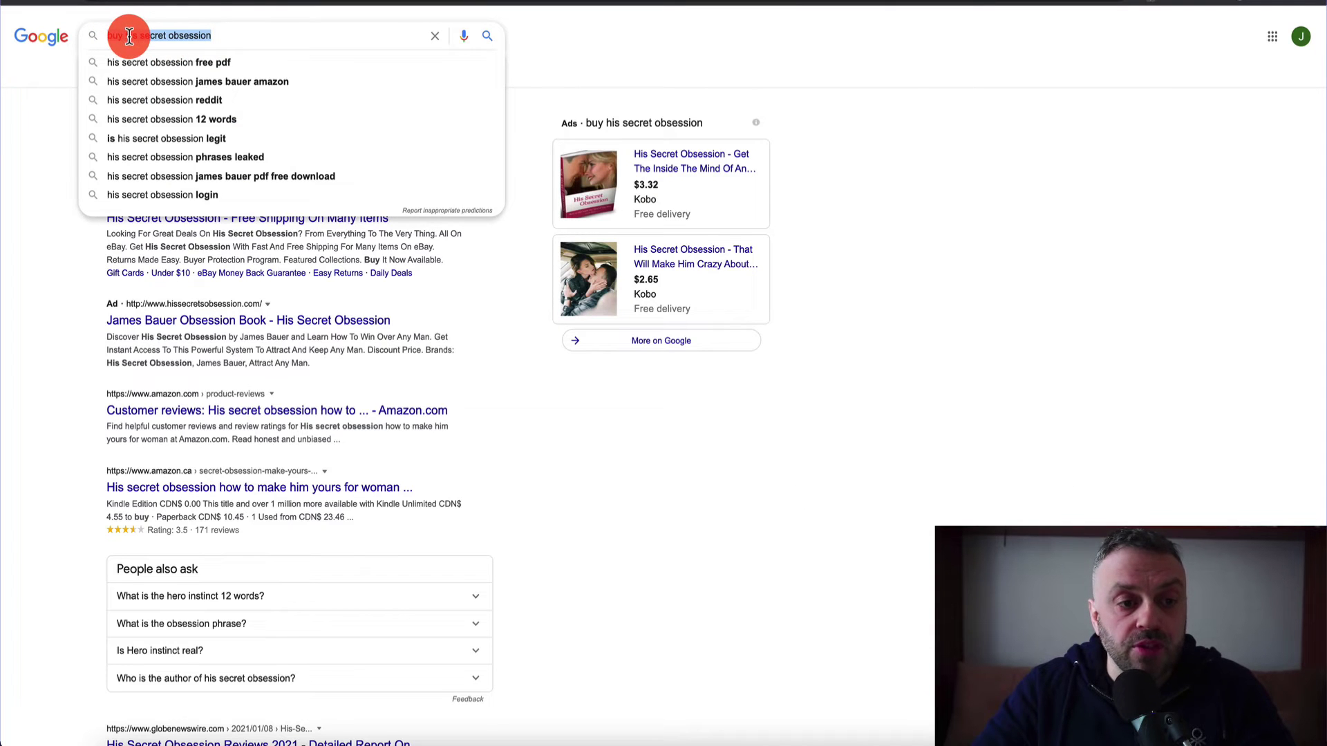
Return to Google and shorten the query to search for "his secret obsession"
click(129, 35)
key(BackSpace)
key(BackSpace)
key(BackSpace)
key(BackSpace)
key(Return)
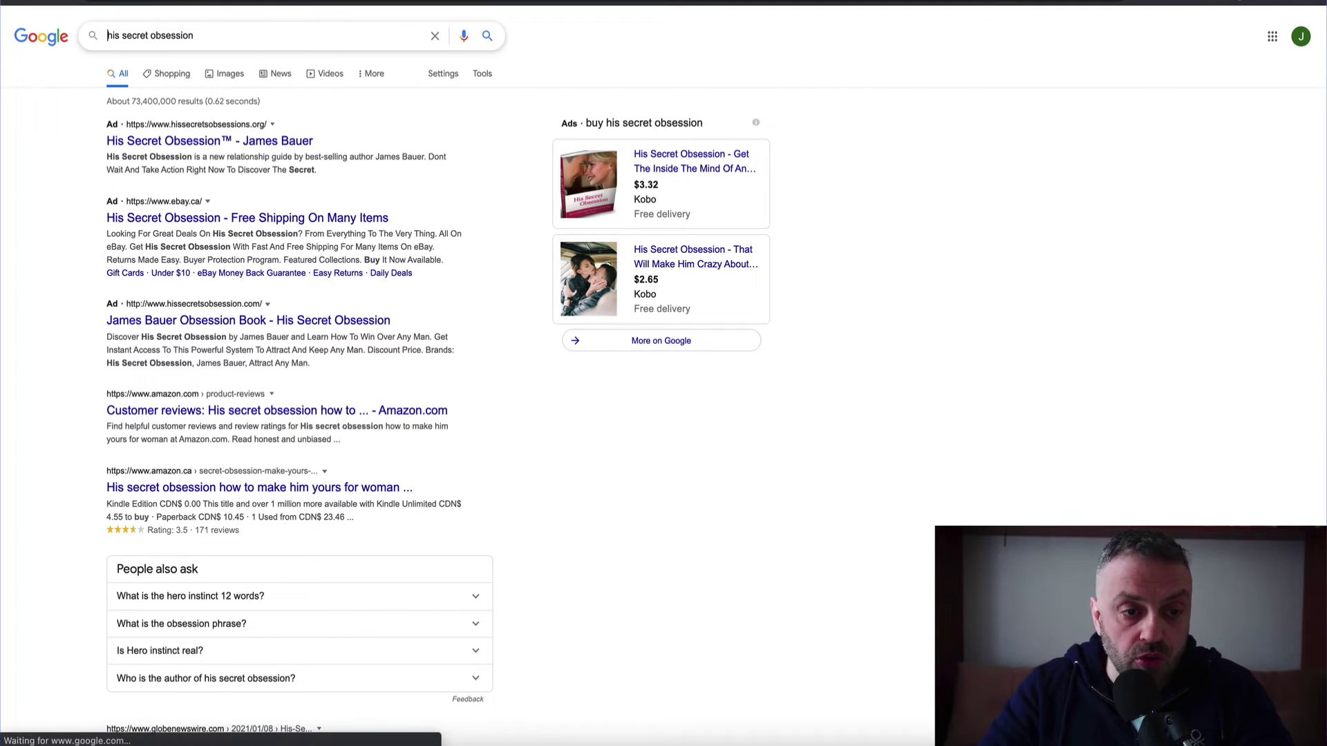
click(132, 102)
Copy the query "his secret obsession" into the Keyword Mixer's first word list and add "purchase his secret obsession" on the line below it
click(221, 37)
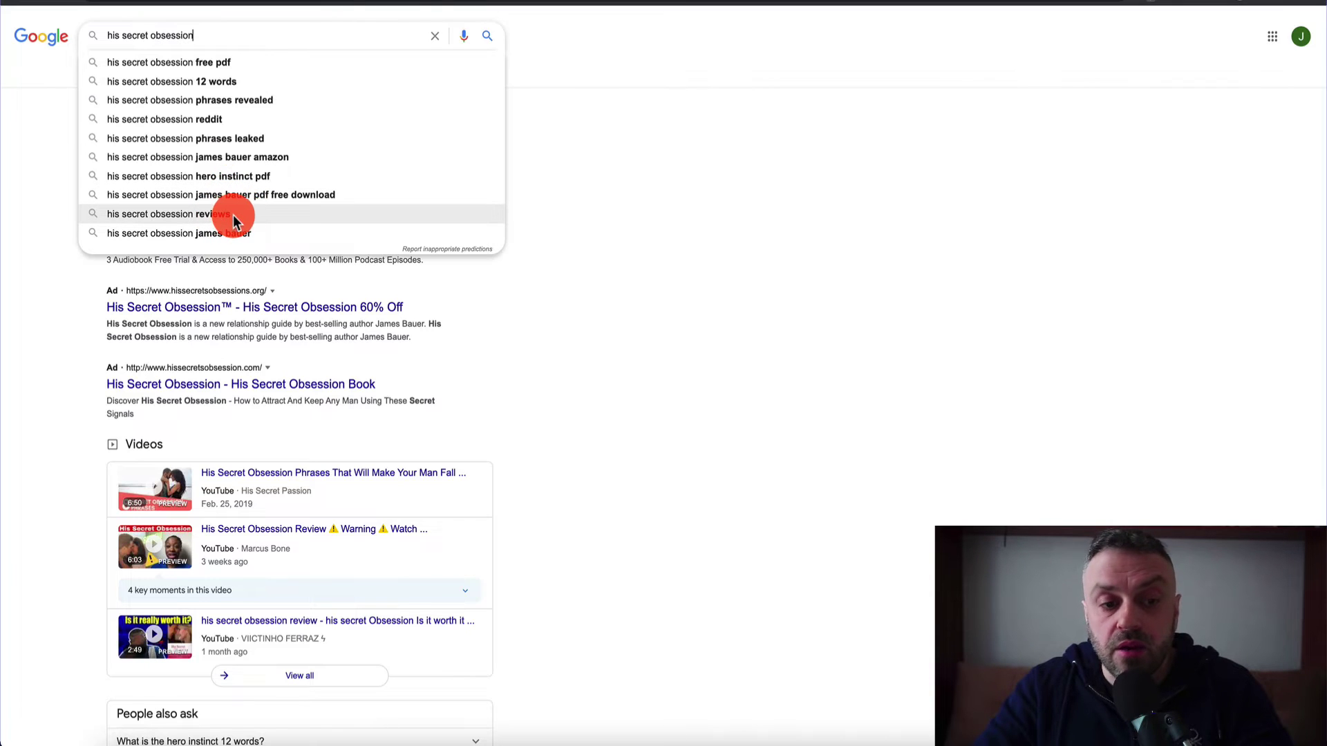
triple_click(228, 34)
key(ctrl+c)
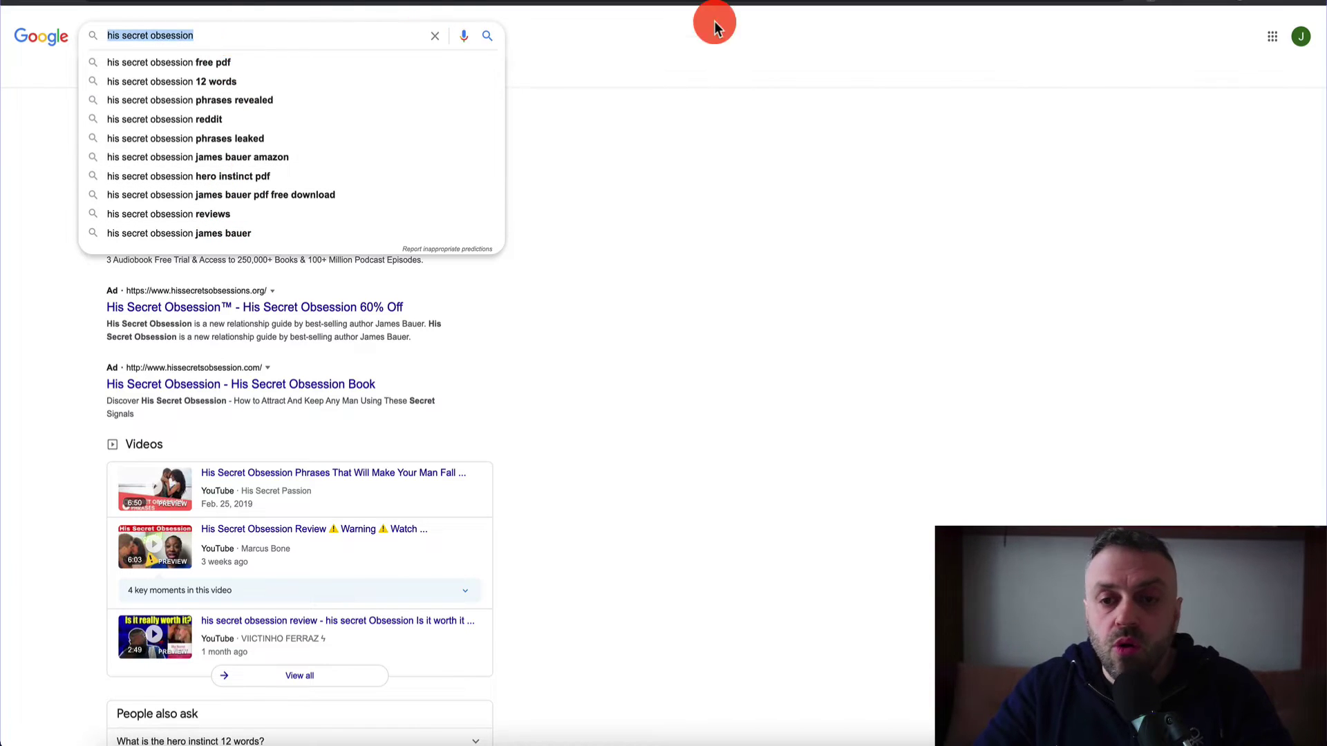
click(1023, 8)
click(445, 355)
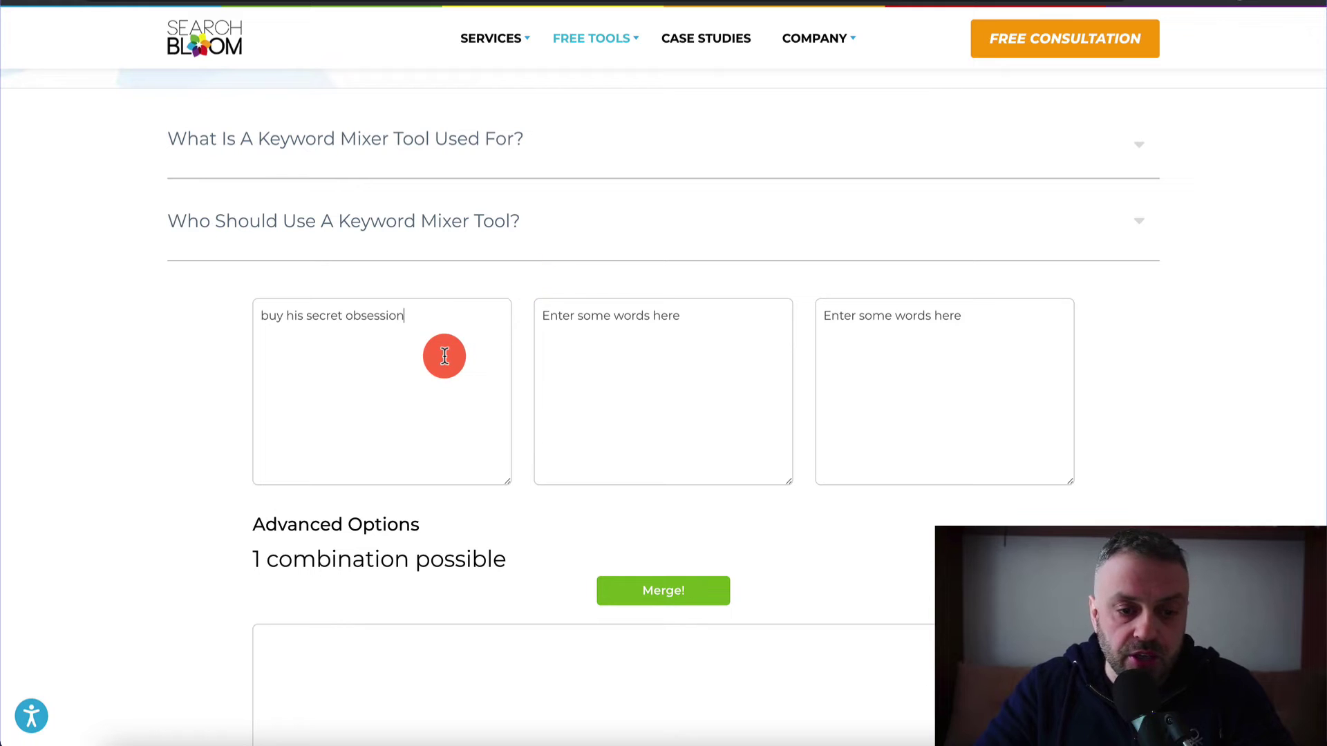
key(Return)
key(ctrl+v)
key(Return)
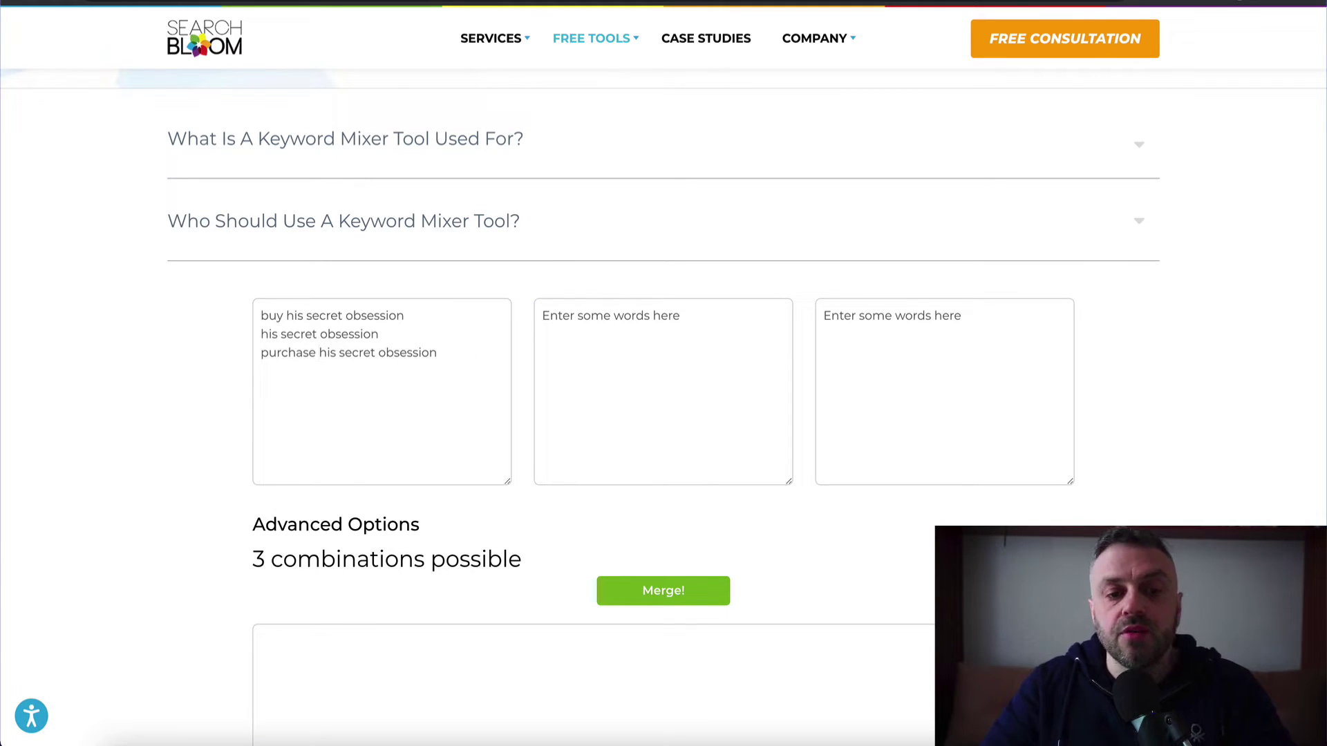
Move "his secret obsession" into the second word list, leaving only "buy" and "purchase" in the first list
key(Return)
drag(318, 354, 480, 358)
click(483, 357)
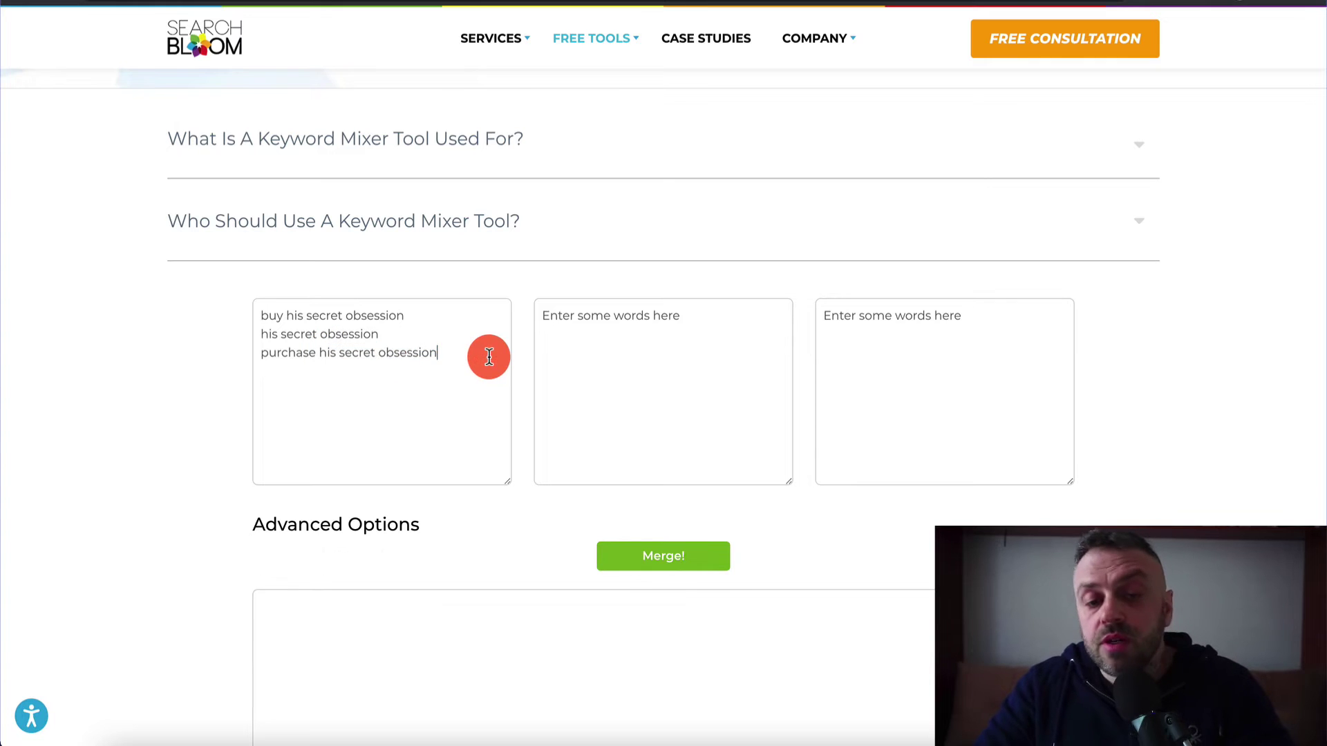
drag(288, 317, 192, 333)
key(ctrl+x)
click(588, 362)
key(ctrl+v)
key(BackSpace)
key(BackSpace)
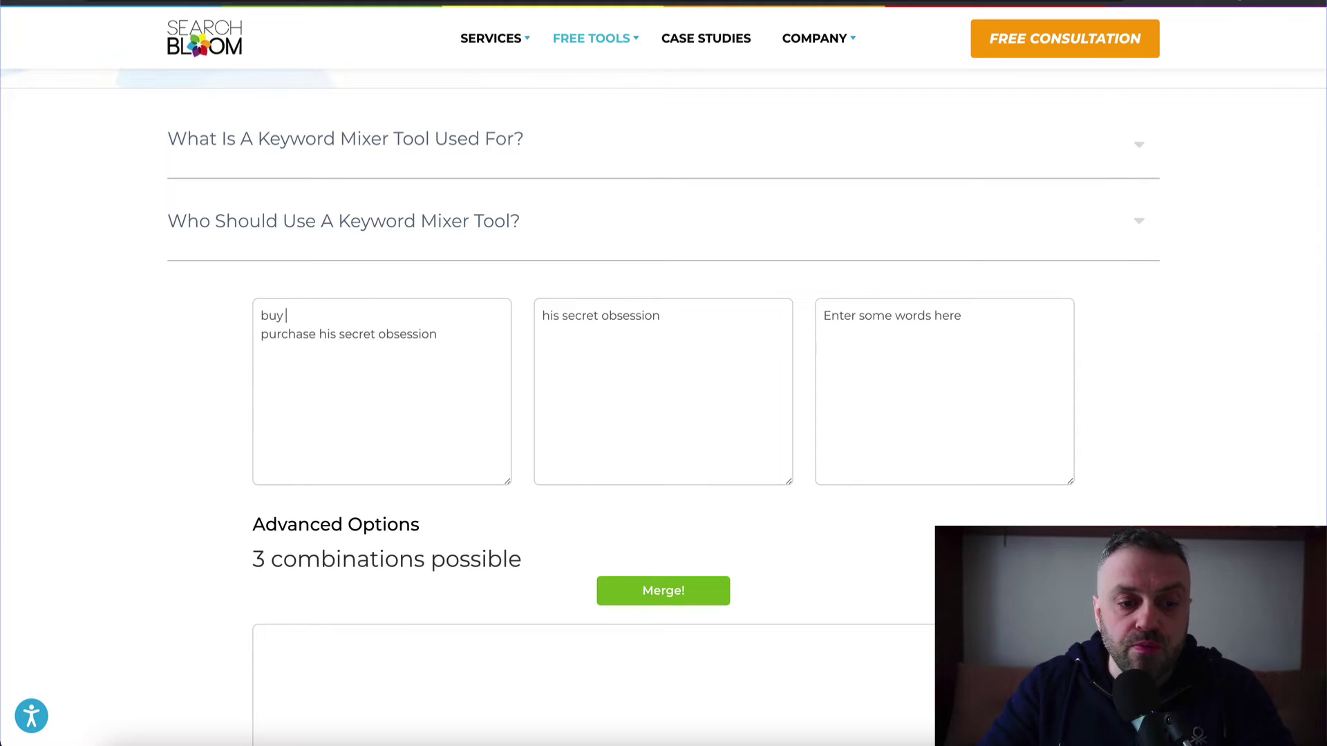
click(438, 334)
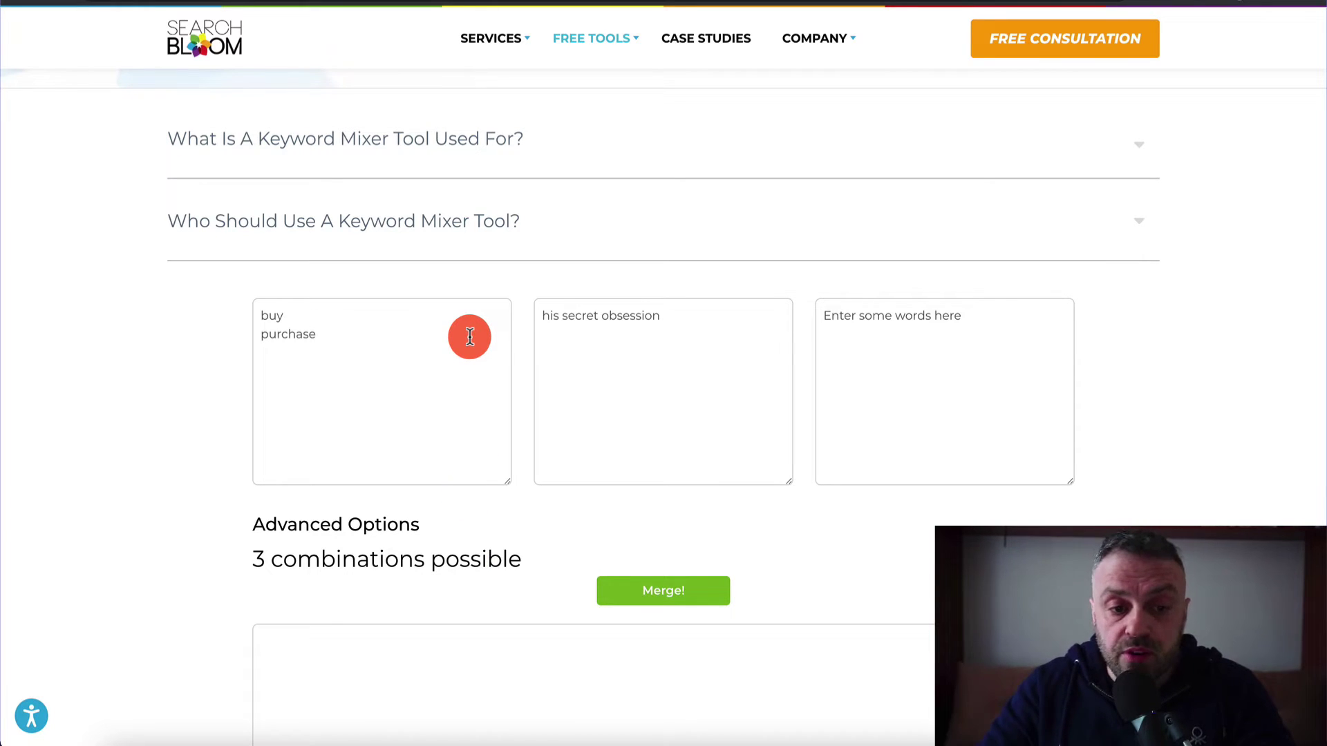
Add "sale", "coupons" and "discounts" on separate lines below "purchase" in the first word list
key(Return)
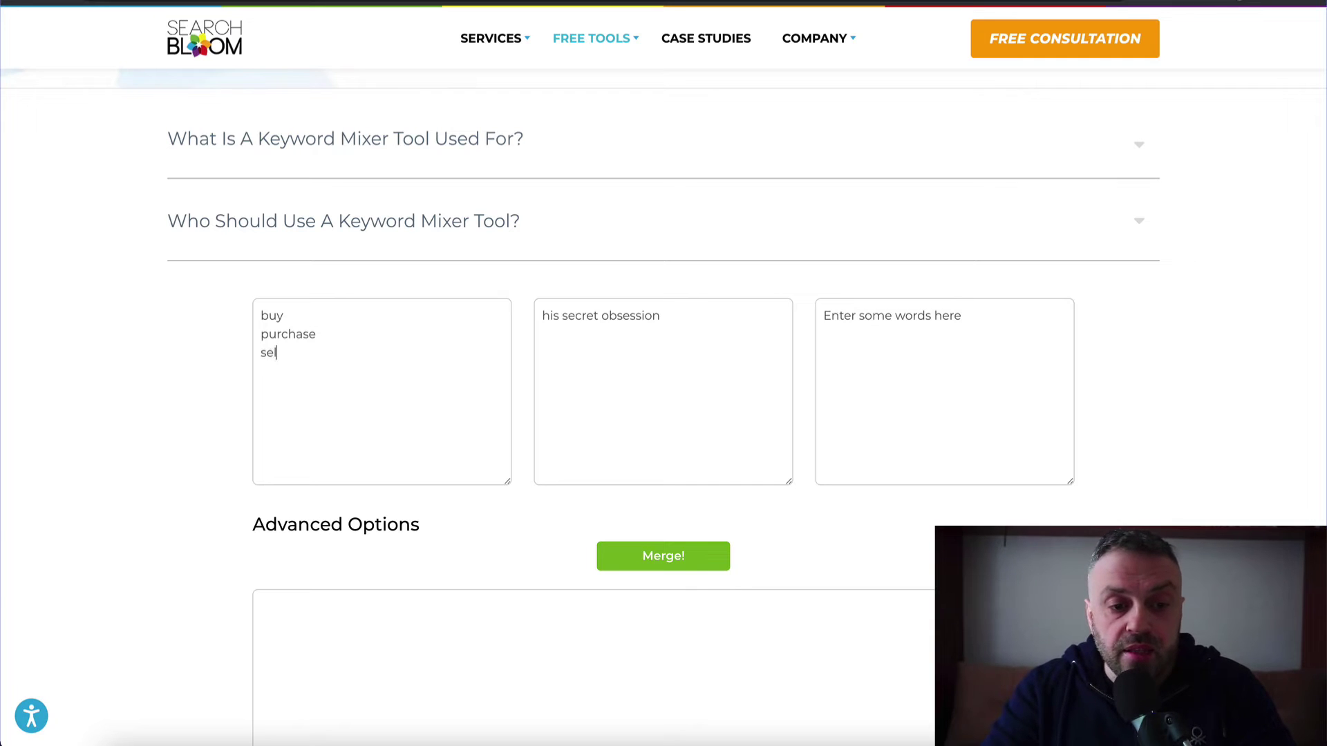
text(sale)
key(Return)
text(coup)
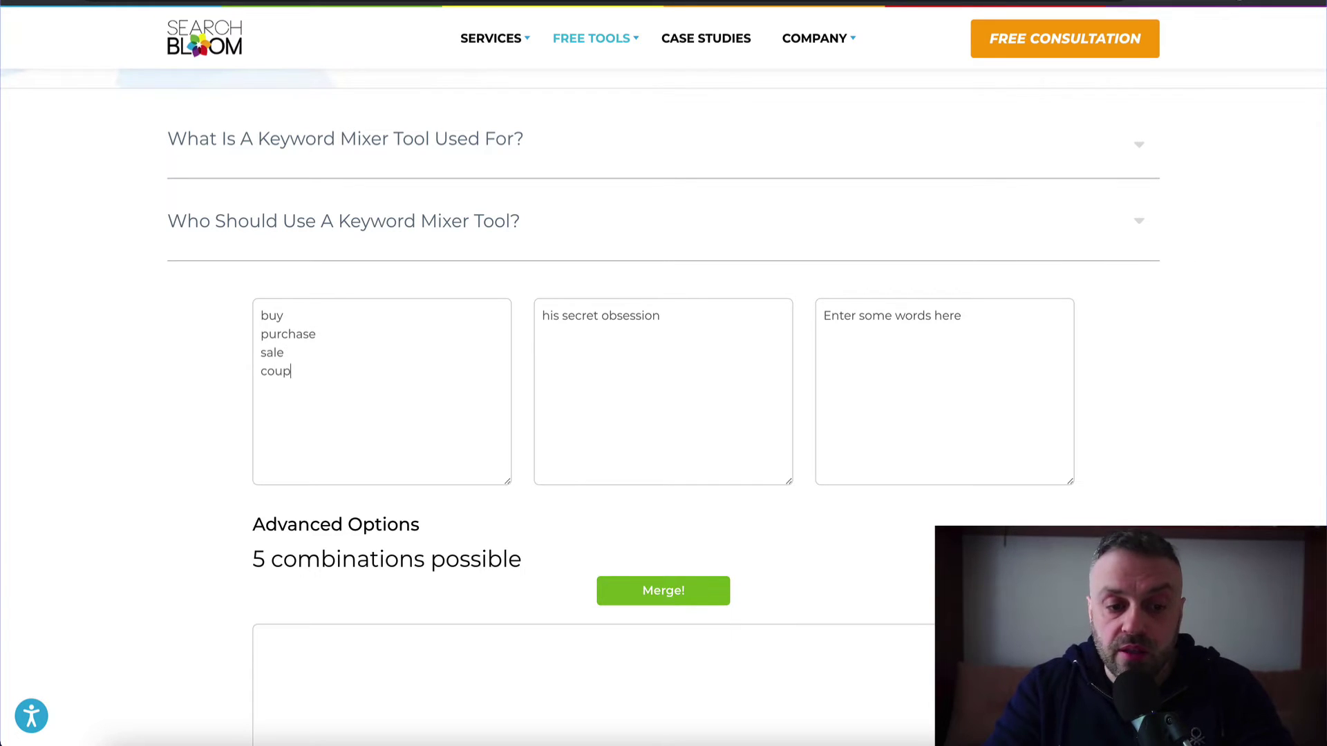
text(ons)
key(Return)
text(discount)
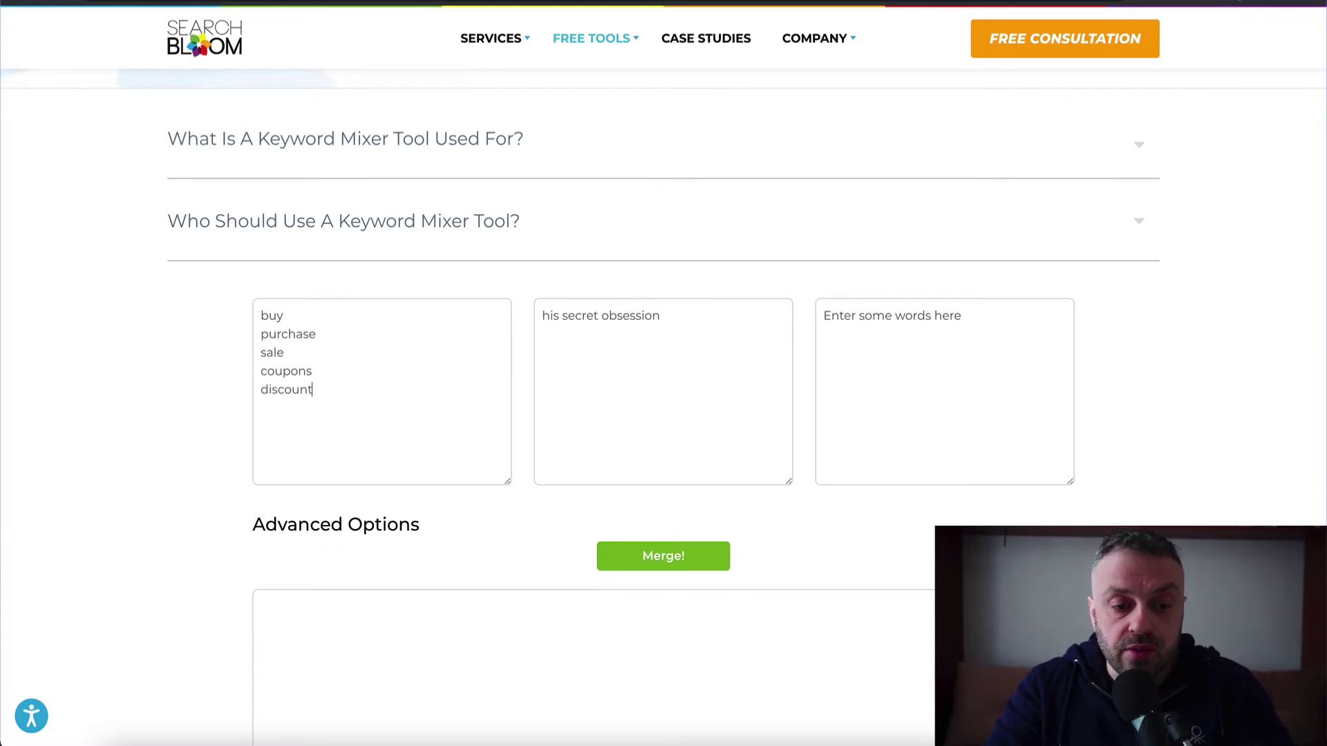
text(s)
Switch to the Google results for "his secret obsession" and examine the ads, suggestions and related searches for more buyer keywords
click(726, 341)
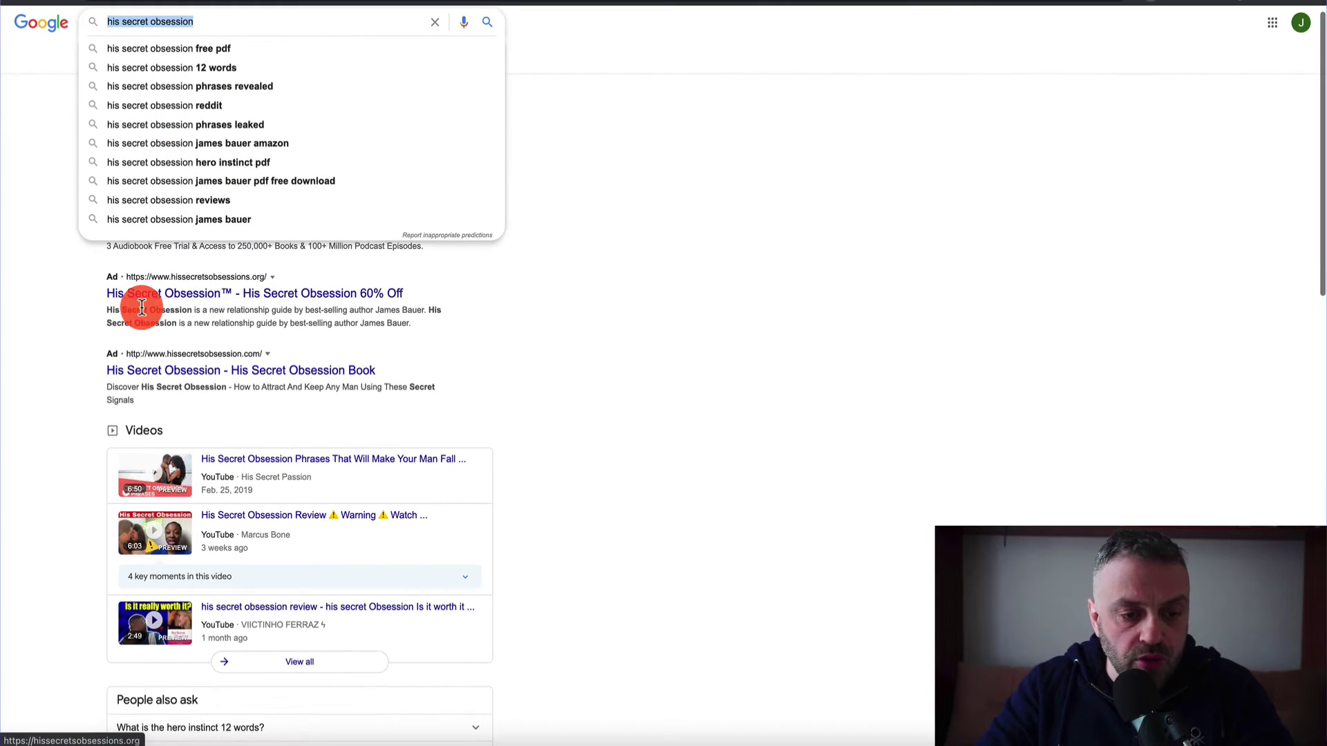
click(43, 367)
scroll(43, 368, down, 15)
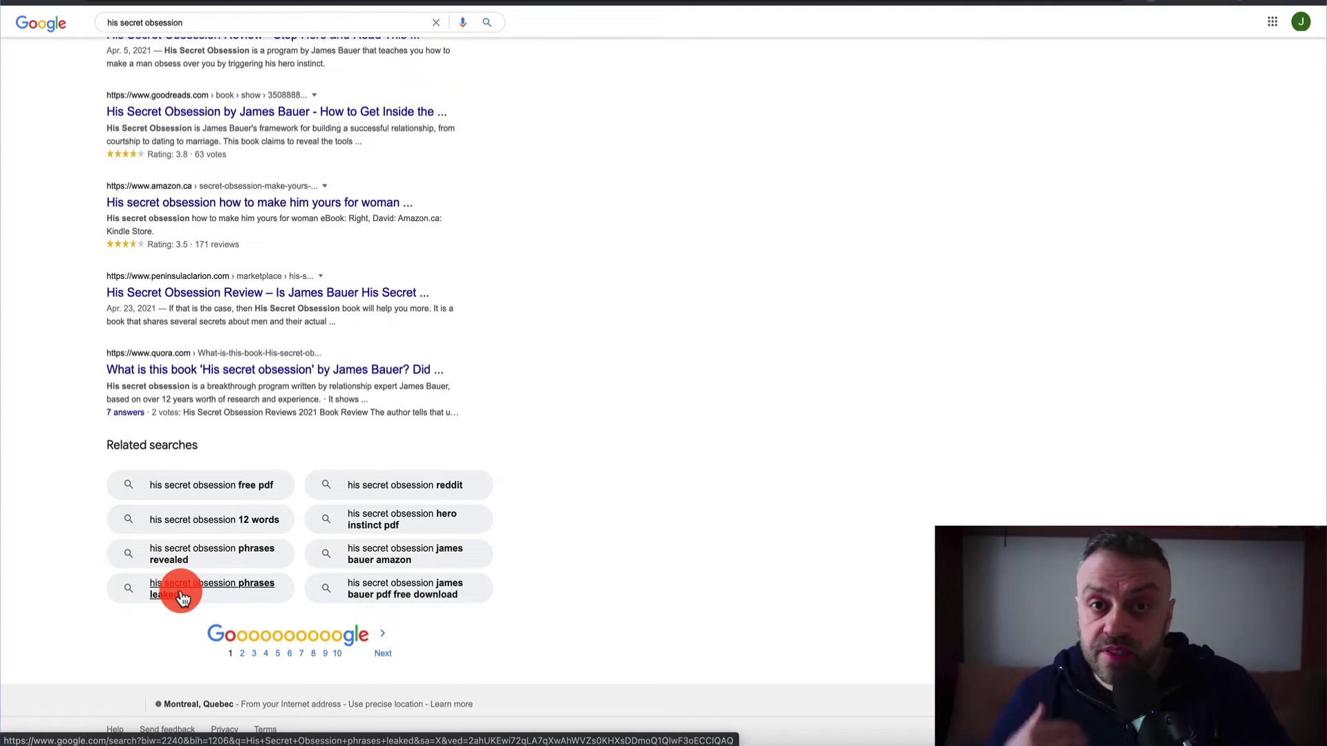
scroll(311, 113, up, 20)
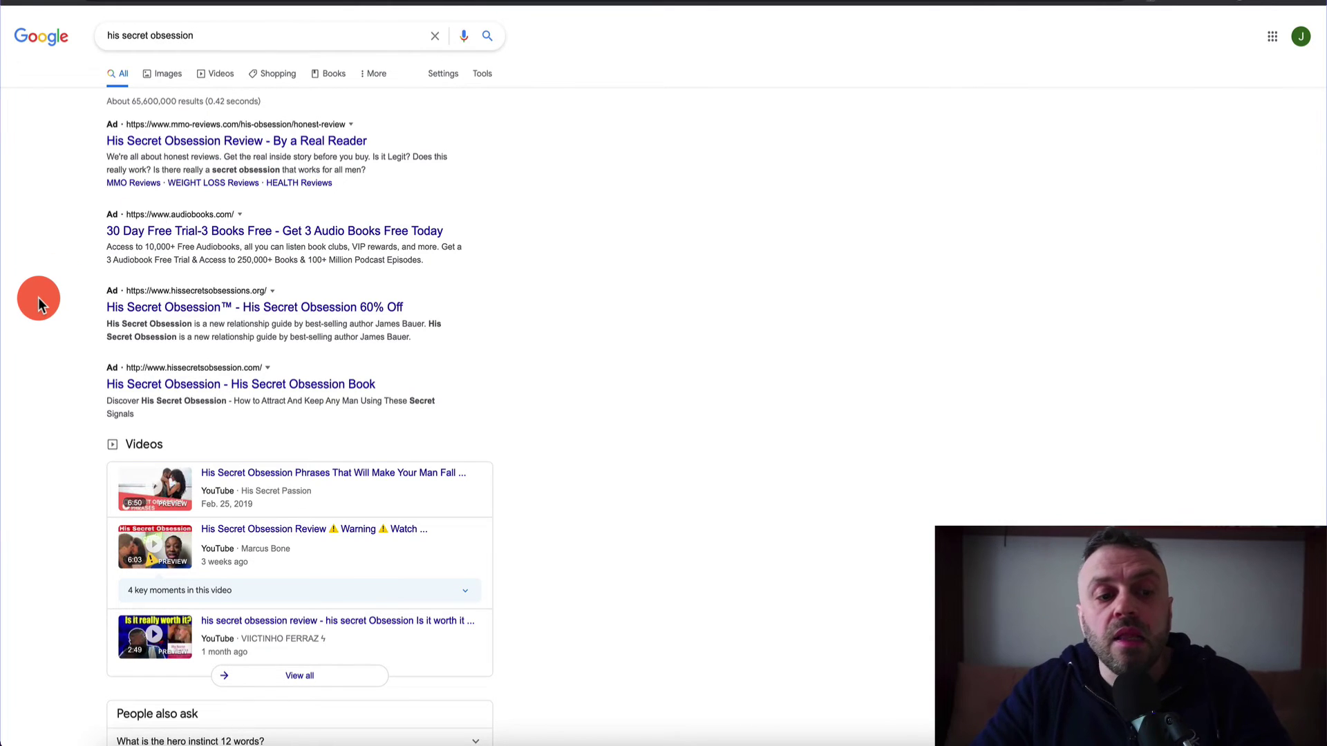
scroll(39, 297, down, 20)
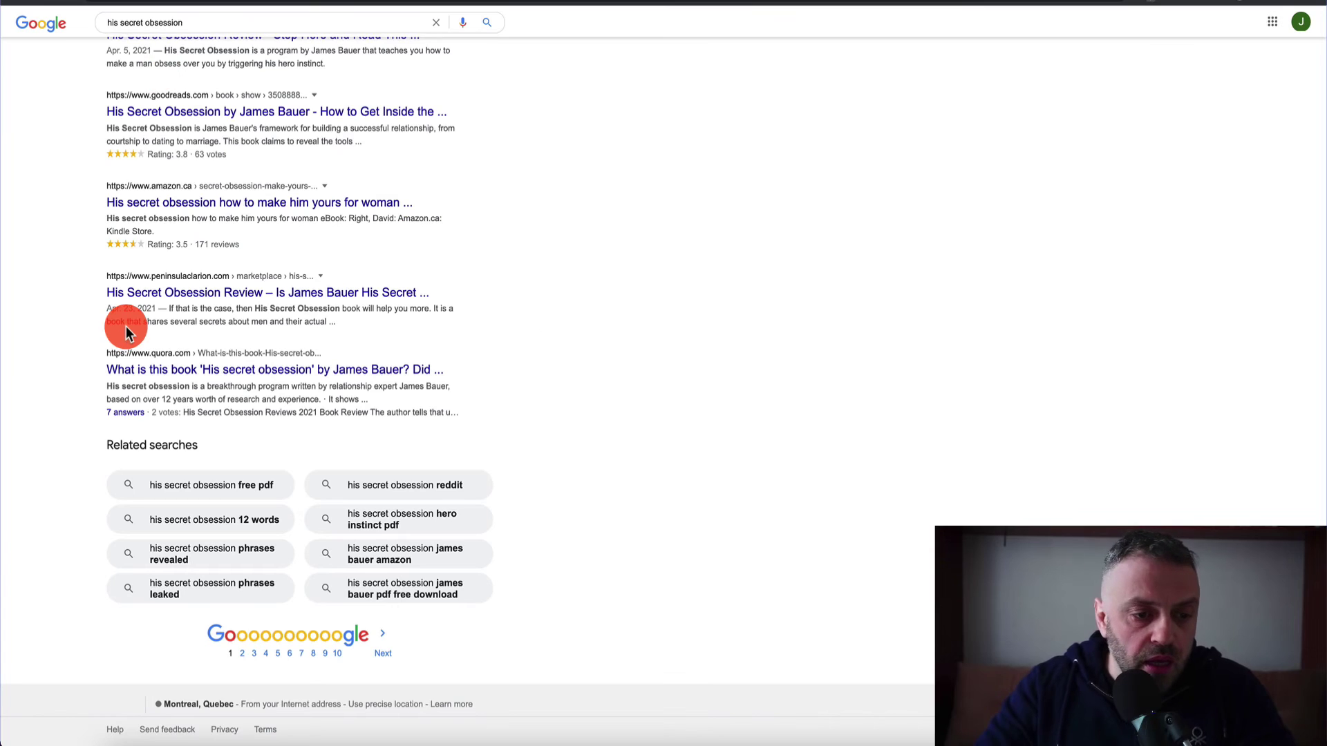
scroll(126, 326, up, 15)
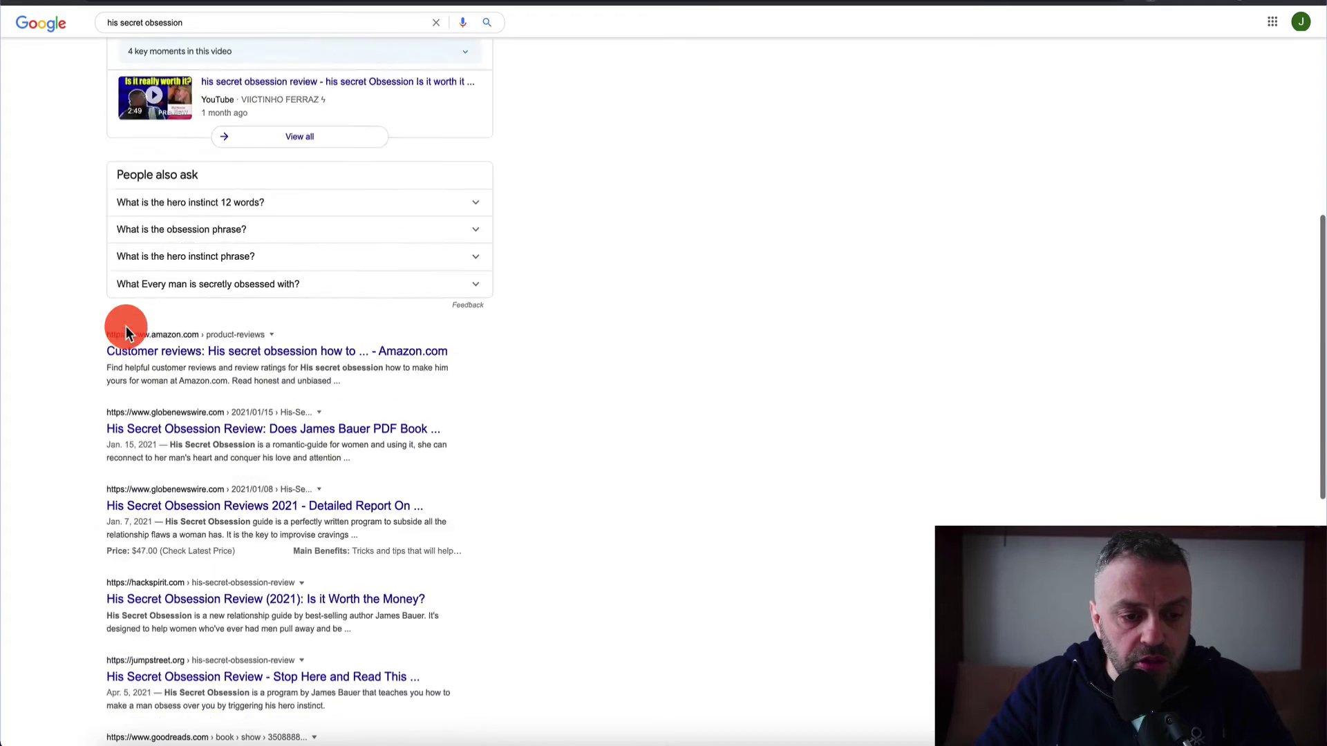
scroll(126, 327, up, 3)
click(241, 36)
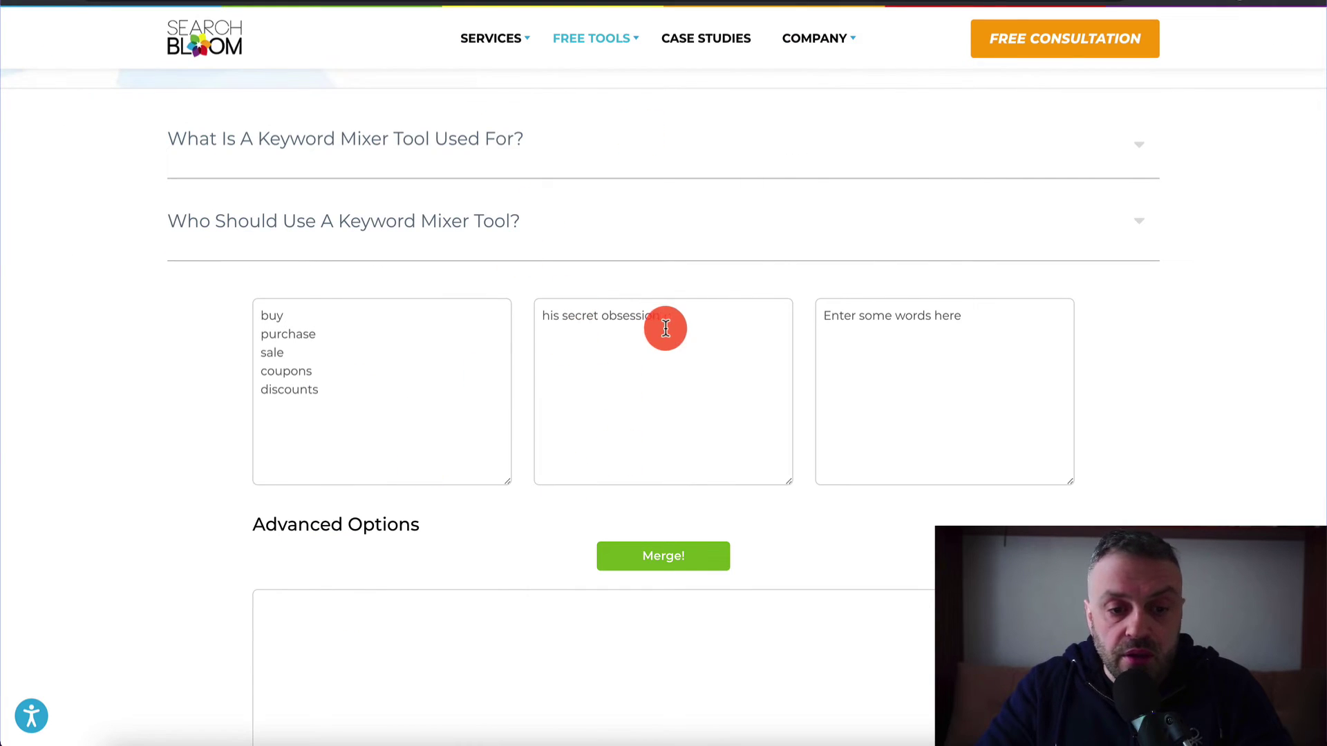
Return to the Keyword Mixer and add "reviews" on a new line below "discounts" in the first word list
click(486, 397)
text(')
key(Return)
text(r)
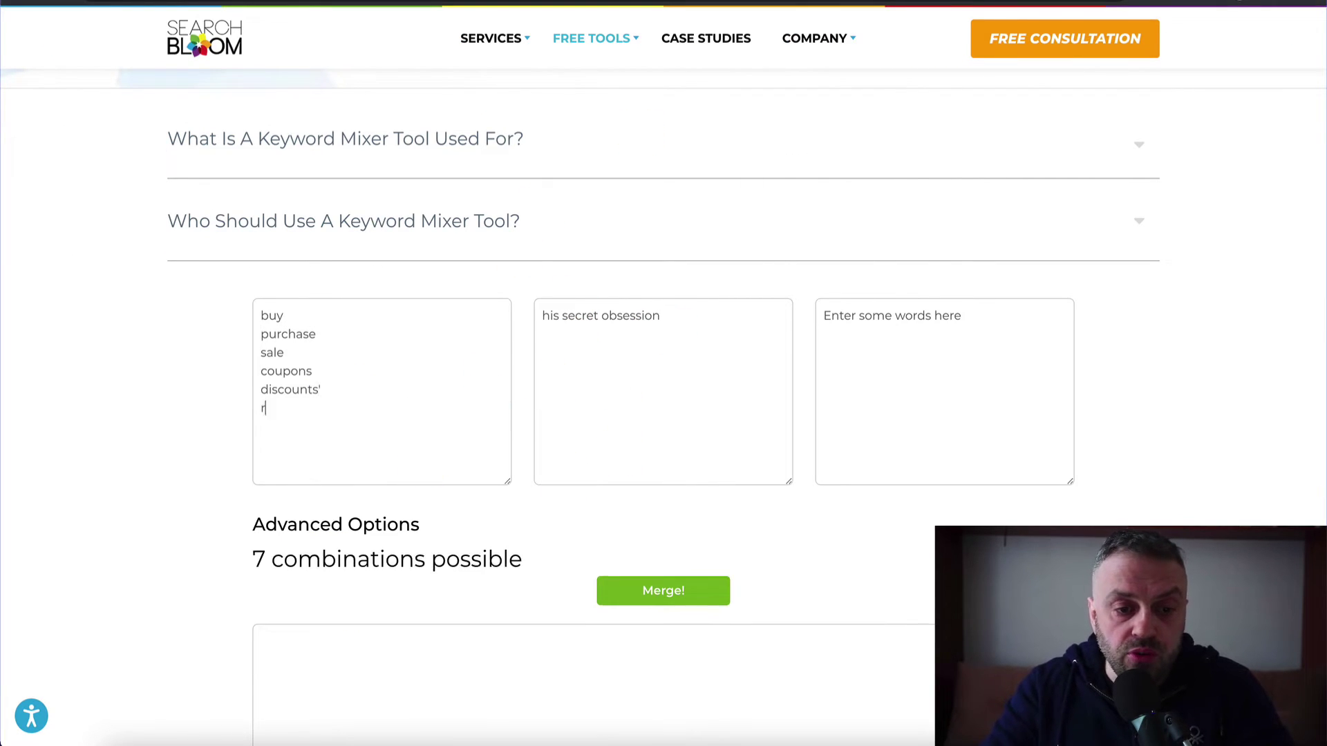
key(BackSpace)
key(BackSpace)
key(BackSpace)
key(Return)
text(review)
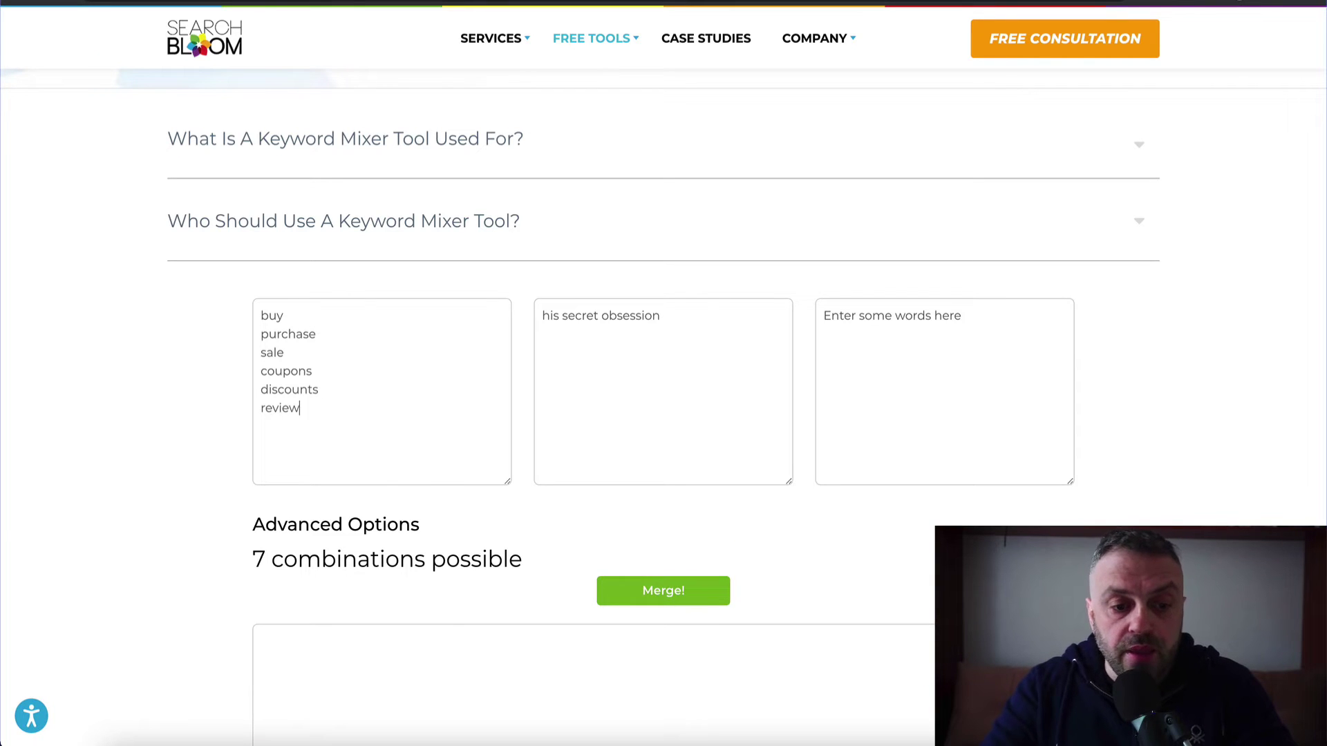
text(s)
Merge the word lists and select all the combined keywords in the output
click(649, 588)
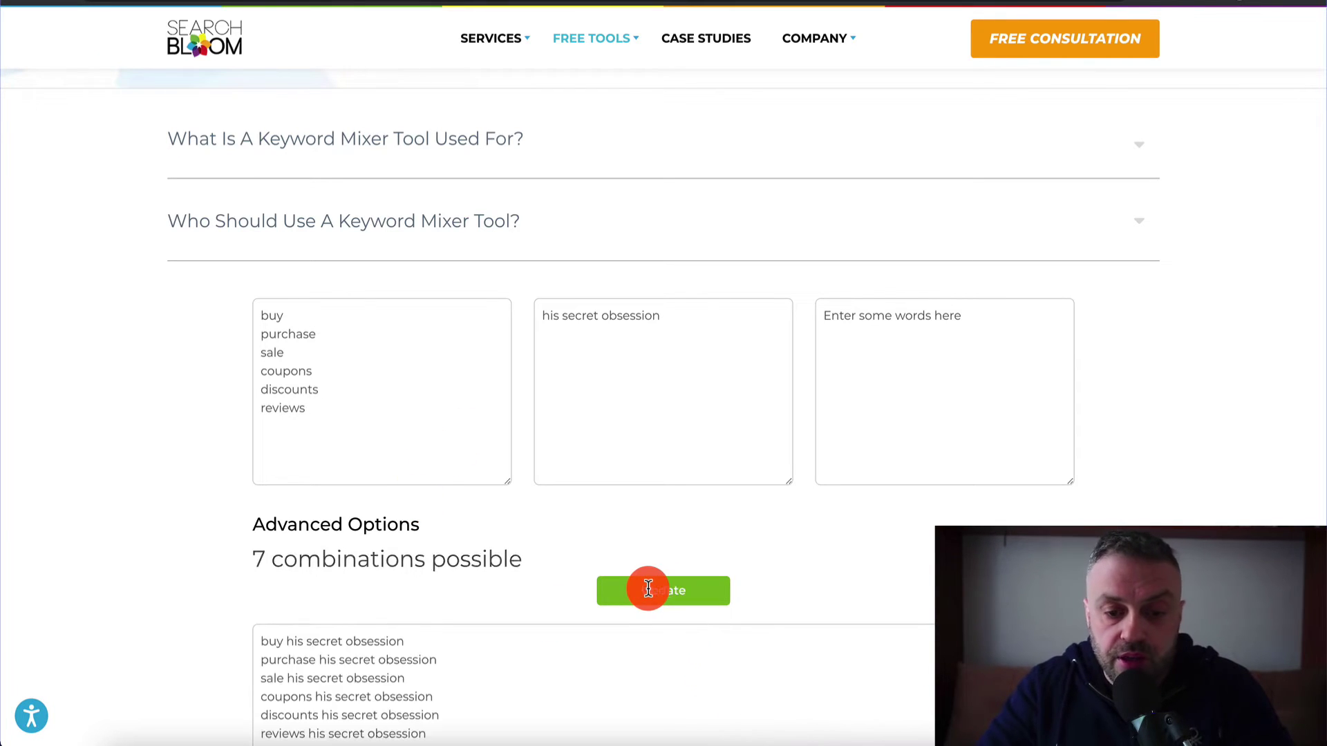
scroll(415, 445, down, 3)
click(420, 496)
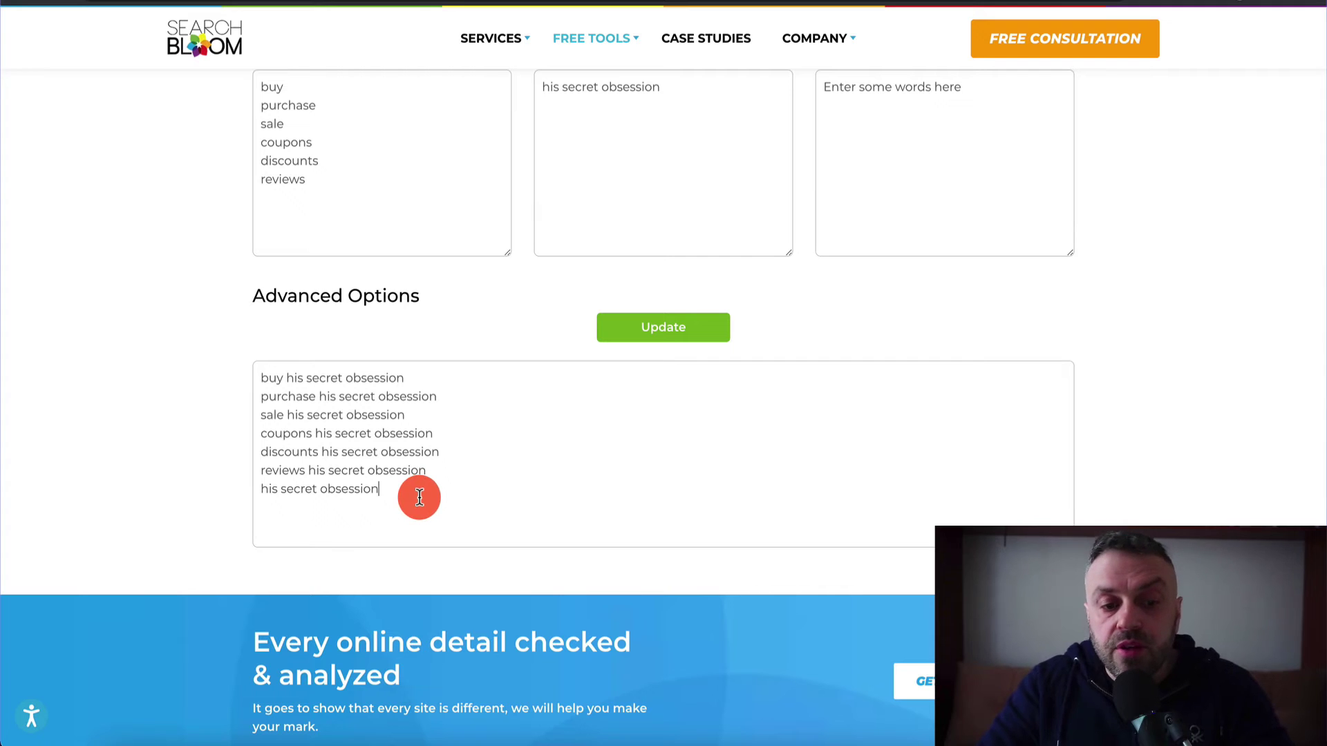
key(ctrl+a)
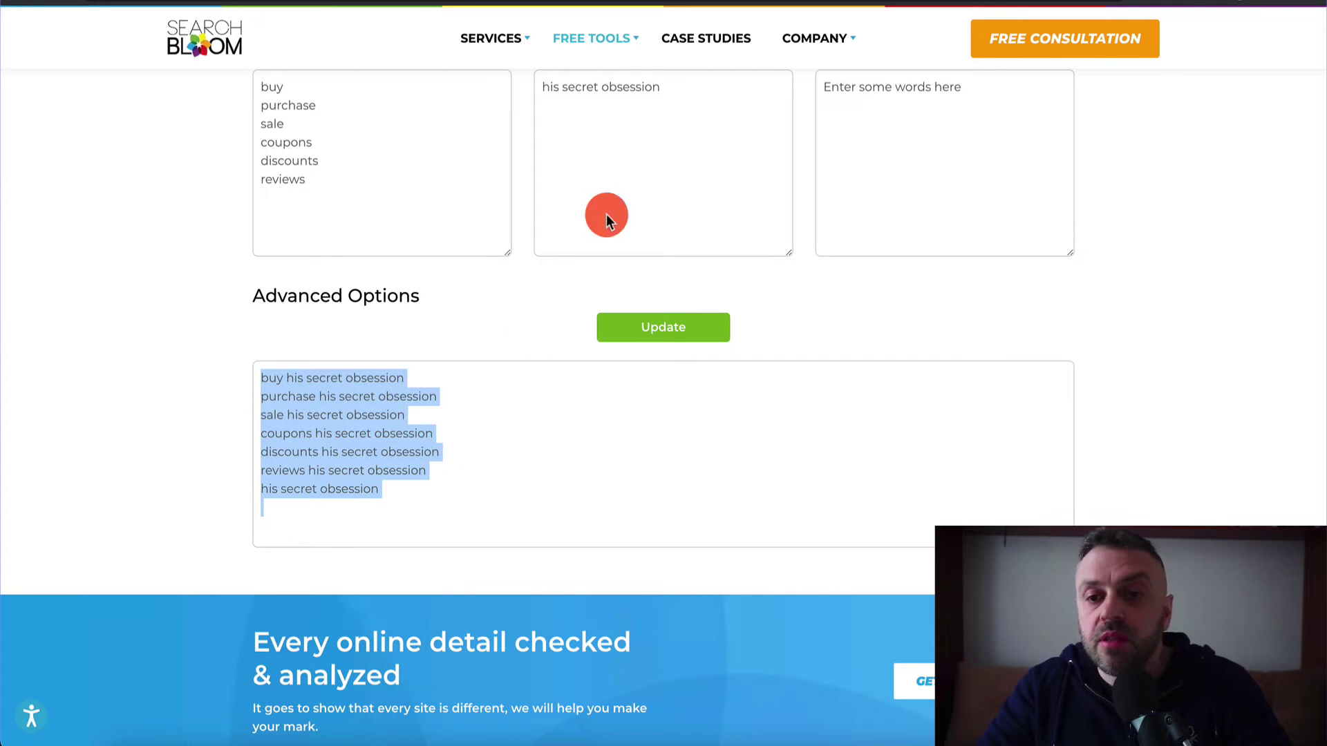
Search Google for "keyword toaster" in a new tab and open the Keywords Toaster site
key(super+t)
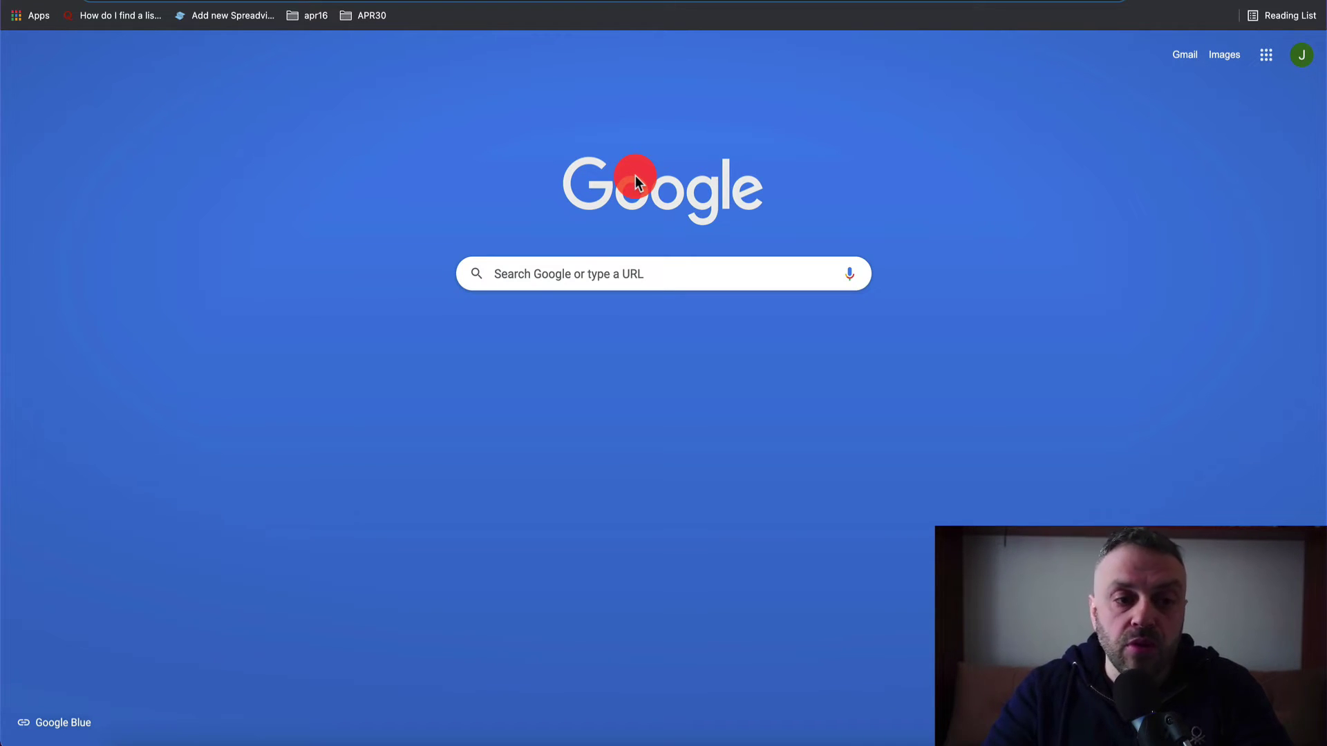
key(Return)
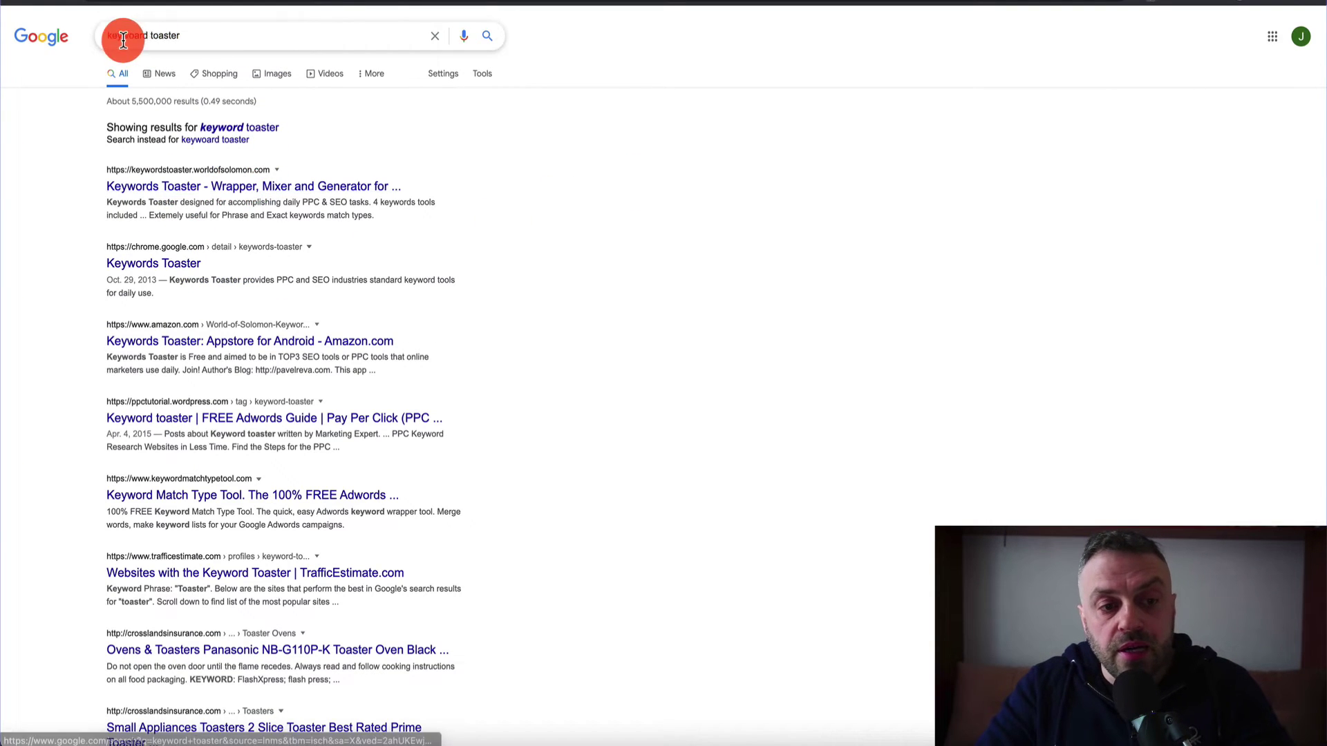
click(223, 186)
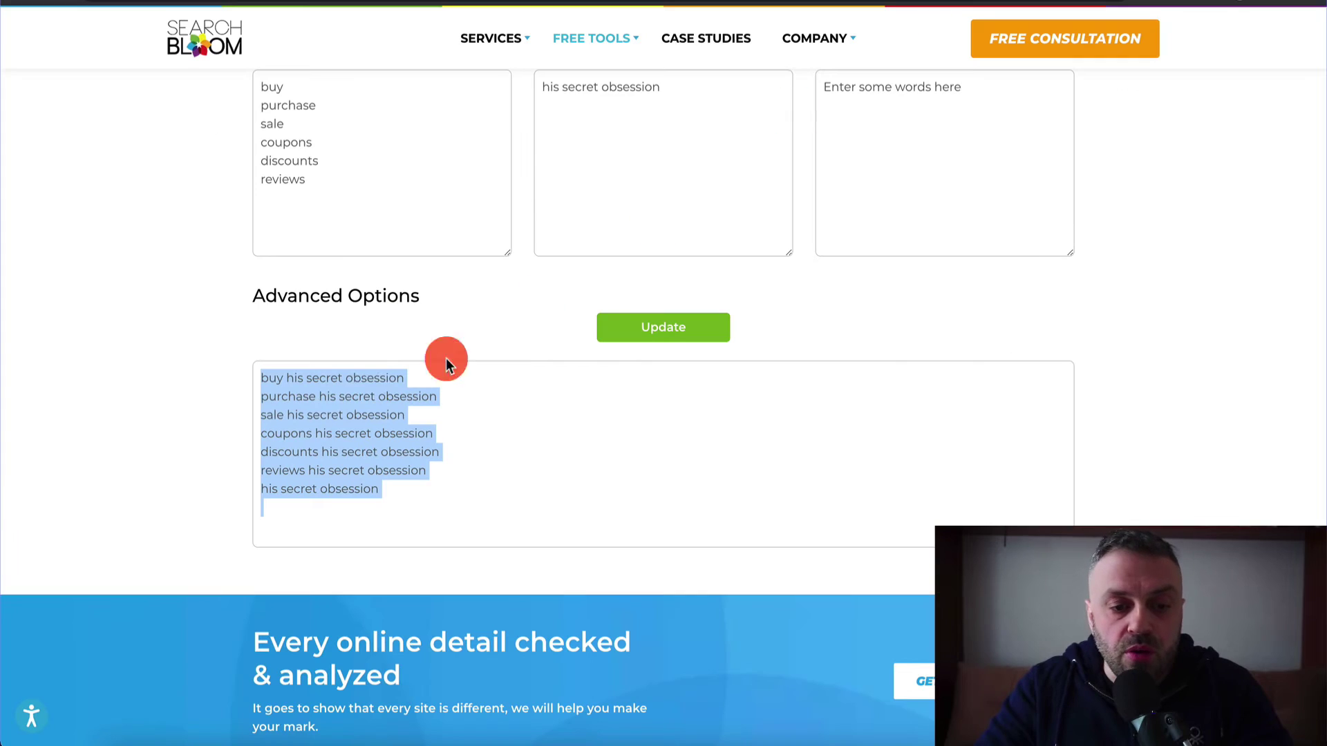
Copy all merged keywords from the Keyword Mixer and paste them into the Keywords Toaster Wrapper's input list
click(466, 423)
key(ctrl+a)
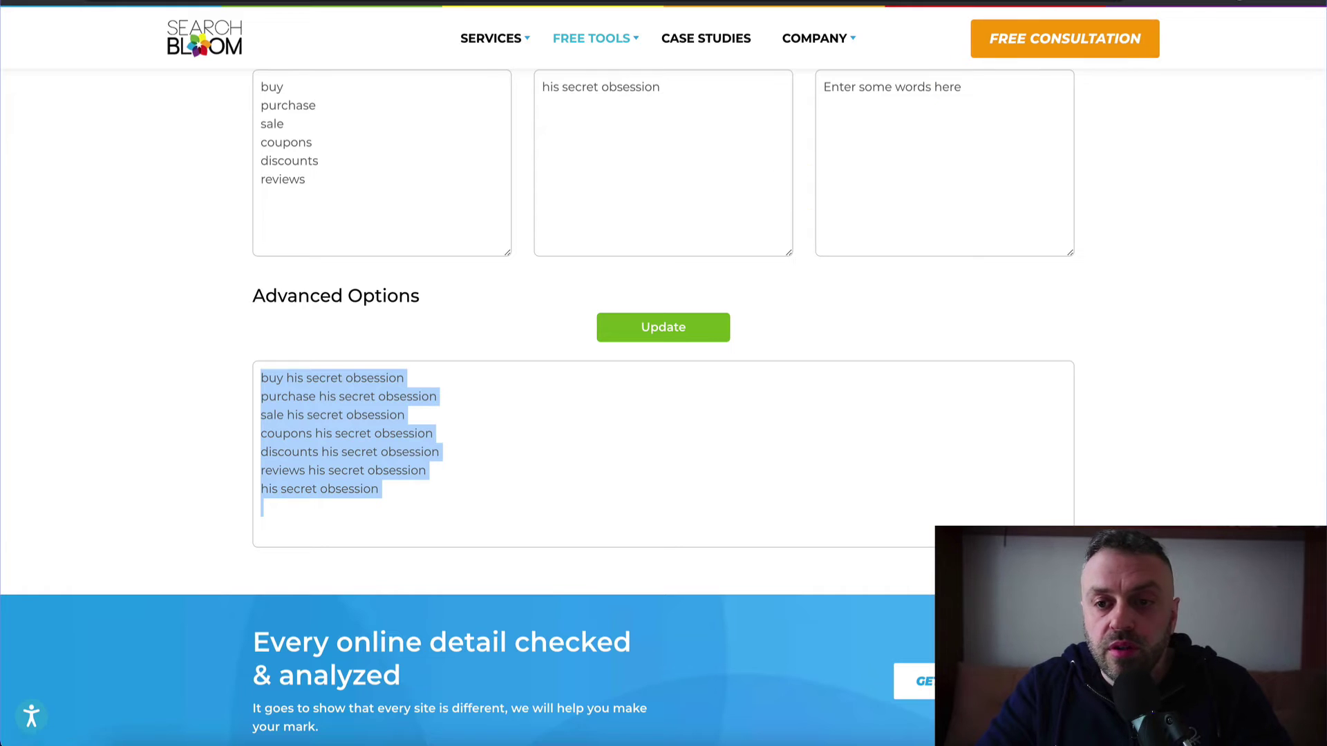
click(442, 188)
key(ctrl+v)
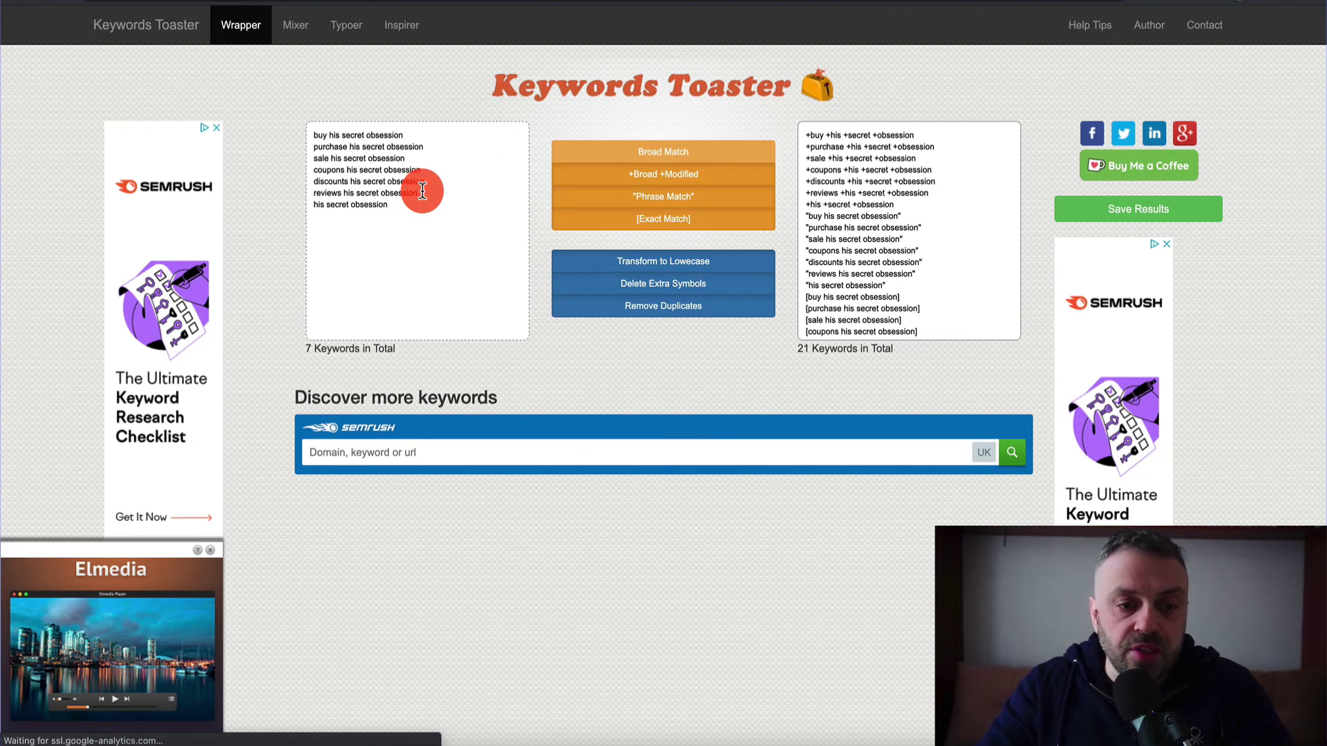
Wrap the keywords in only modified broad match and exact match, excluding phrase match, and copy the compiled results
click(686, 179)
click(675, 201)
click(677, 224)
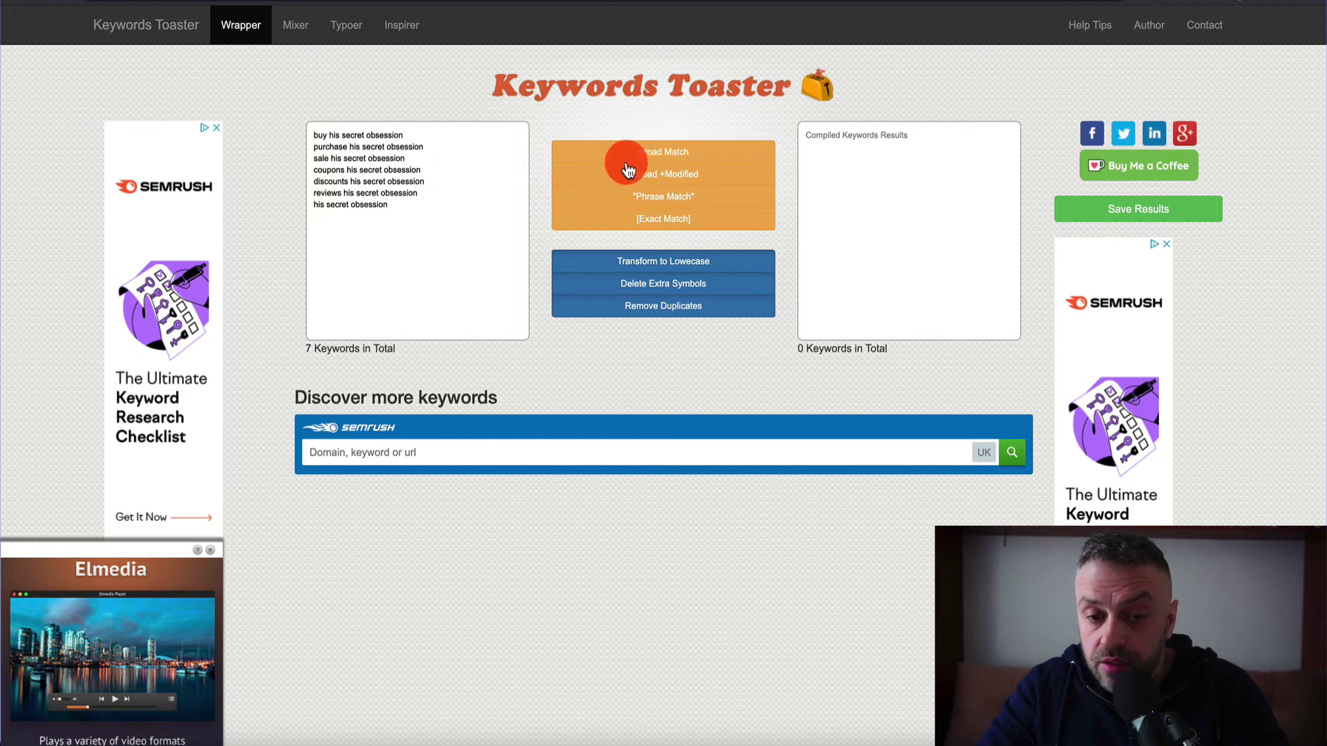
click(667, 178)
click(667, 220)
click(904, 211)
key(ctrl+c)
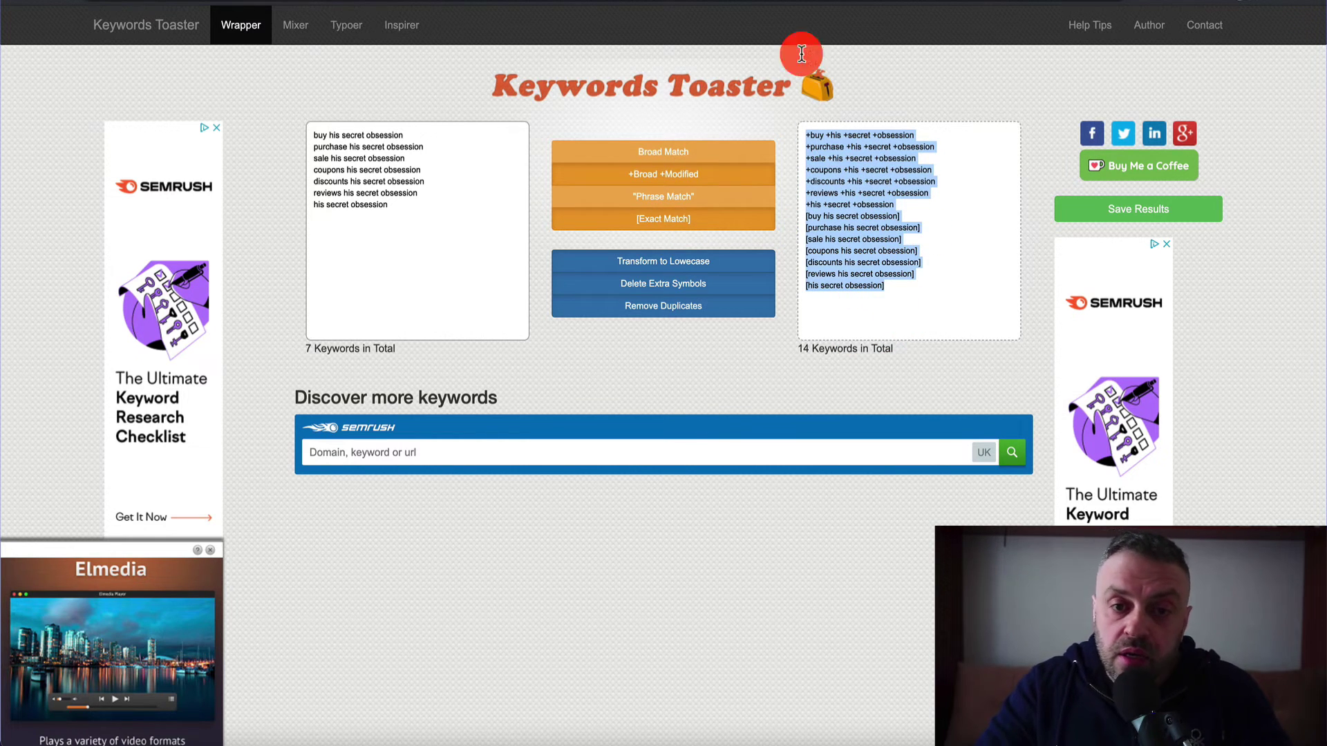
Switch to the Google Ads campaign and paste the compiled keywords into ad group AG1's keyword list
click(826, 2)
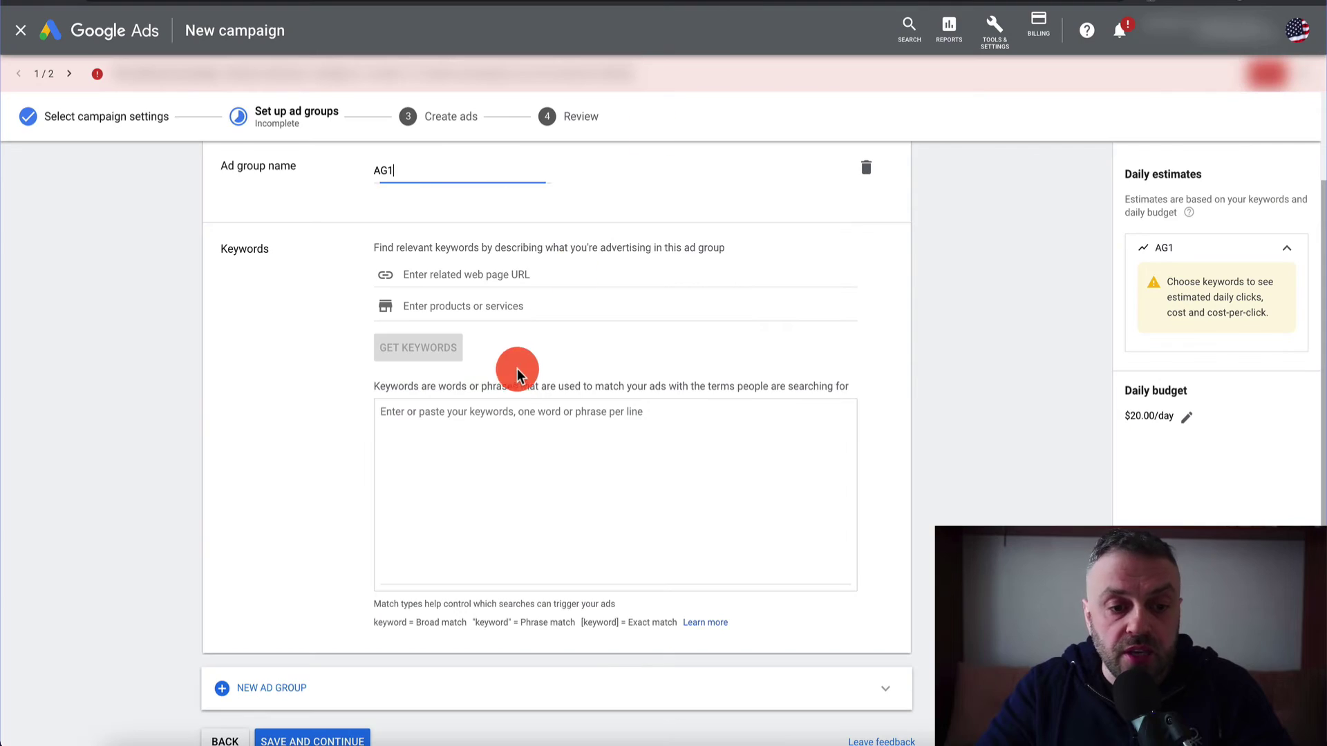
click(498, 444)
key(ctrl+v)
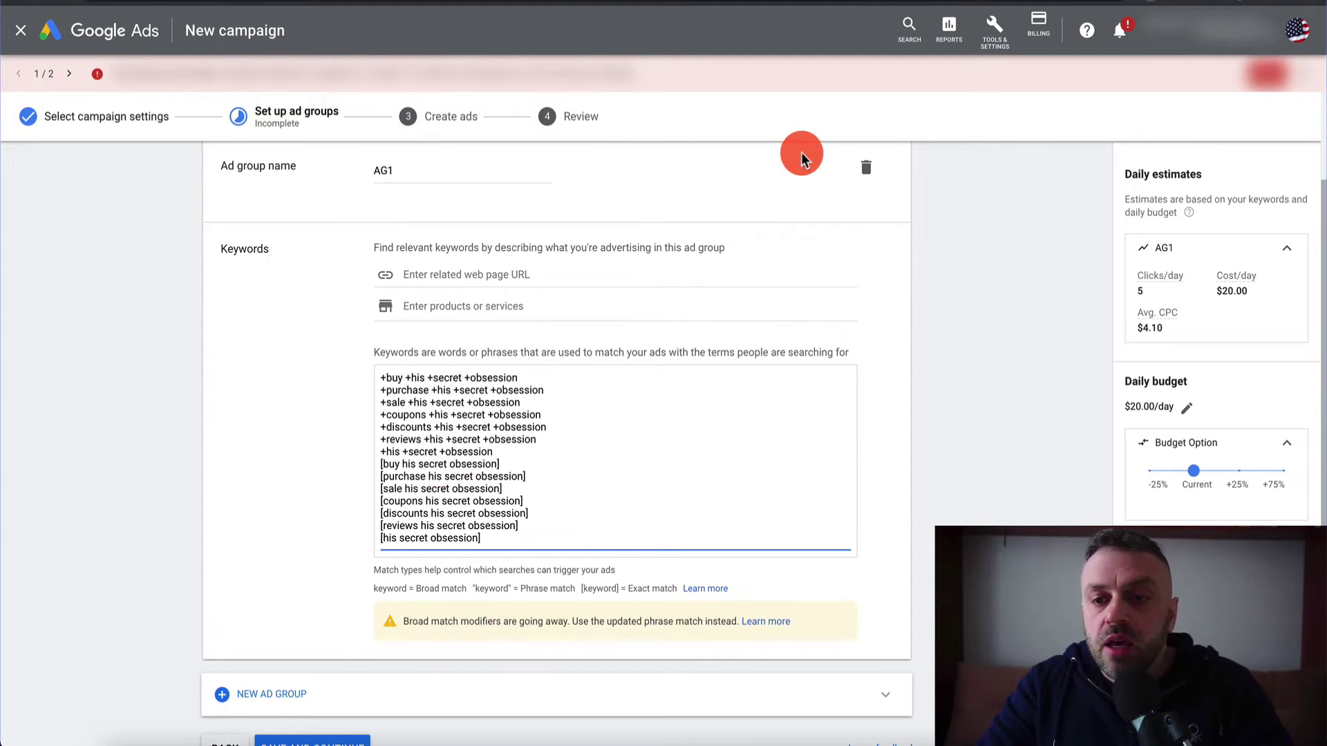
Compare the source lists in Keywords Toaster and the Keyword Mixer with AG1's modified broad and exact match keywords
key(ctrl+Tab)
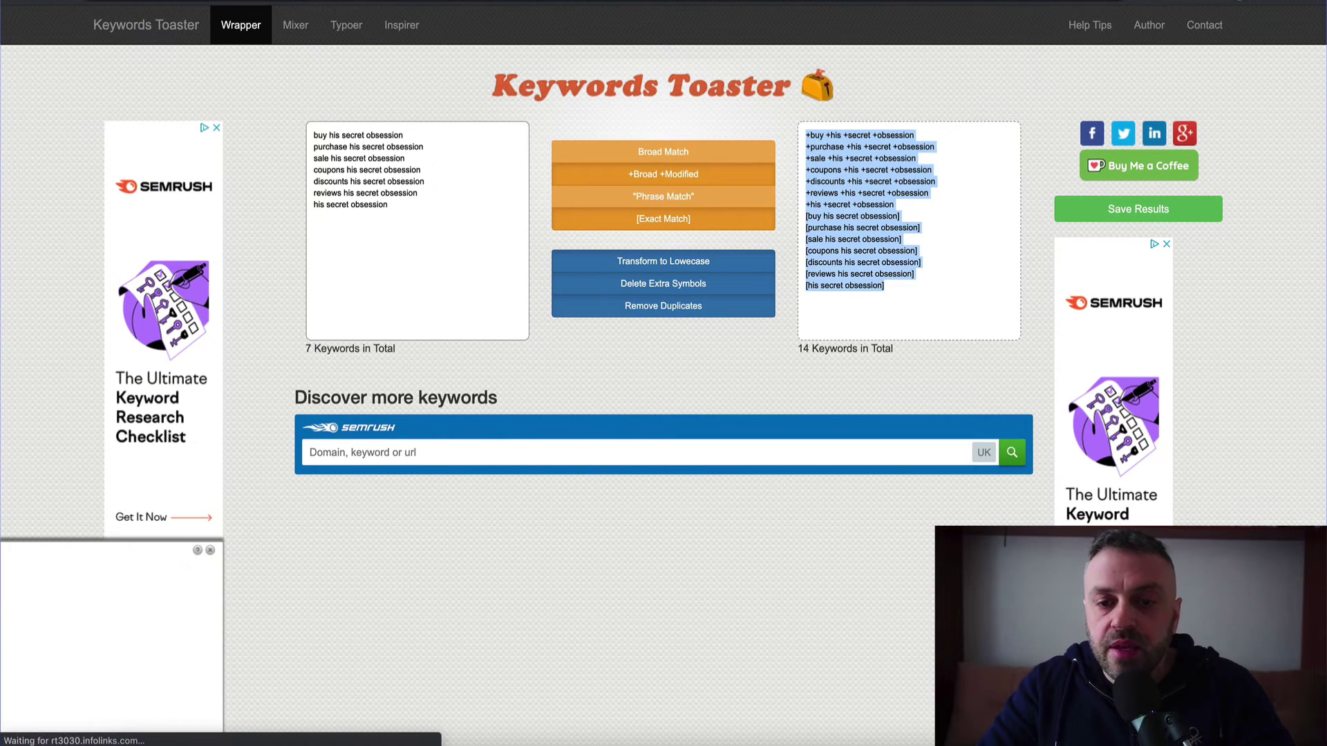
key(ctrl+shift+Tab)
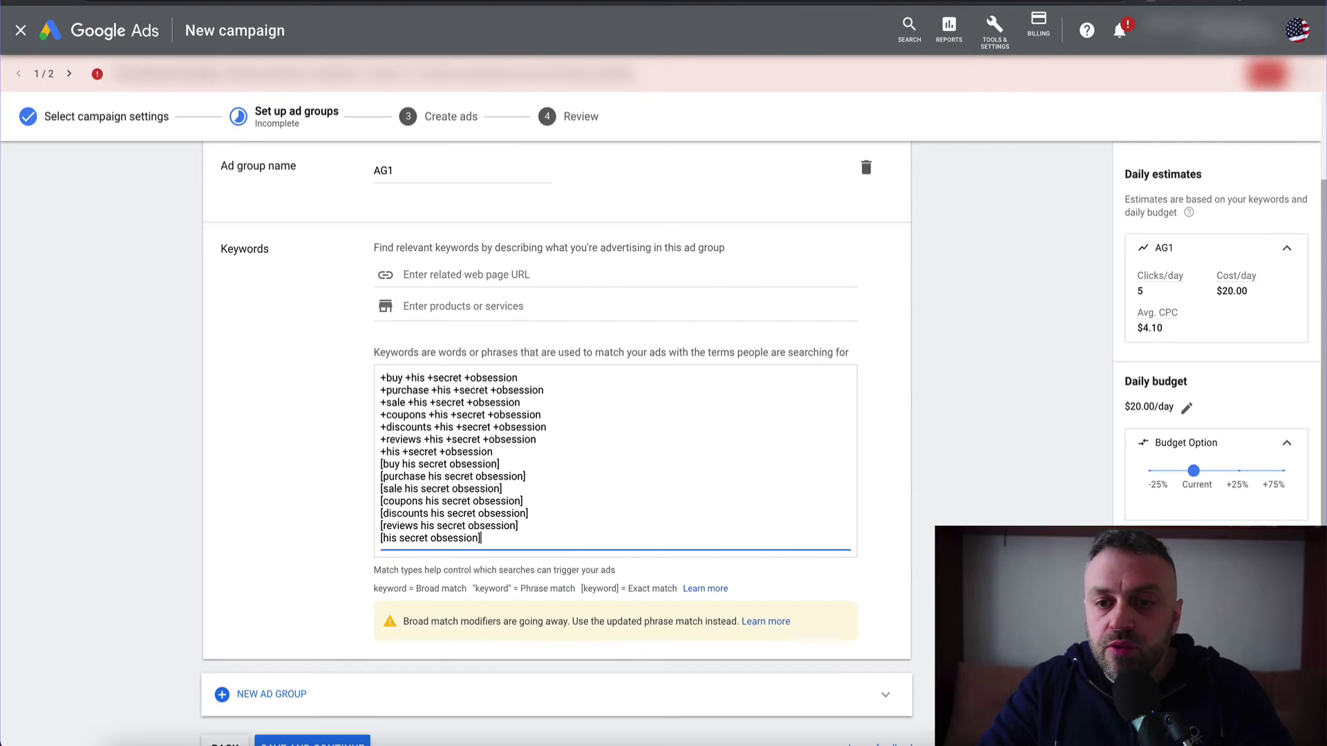
key(ctrl+Tab)
key(ctrl+Tab)
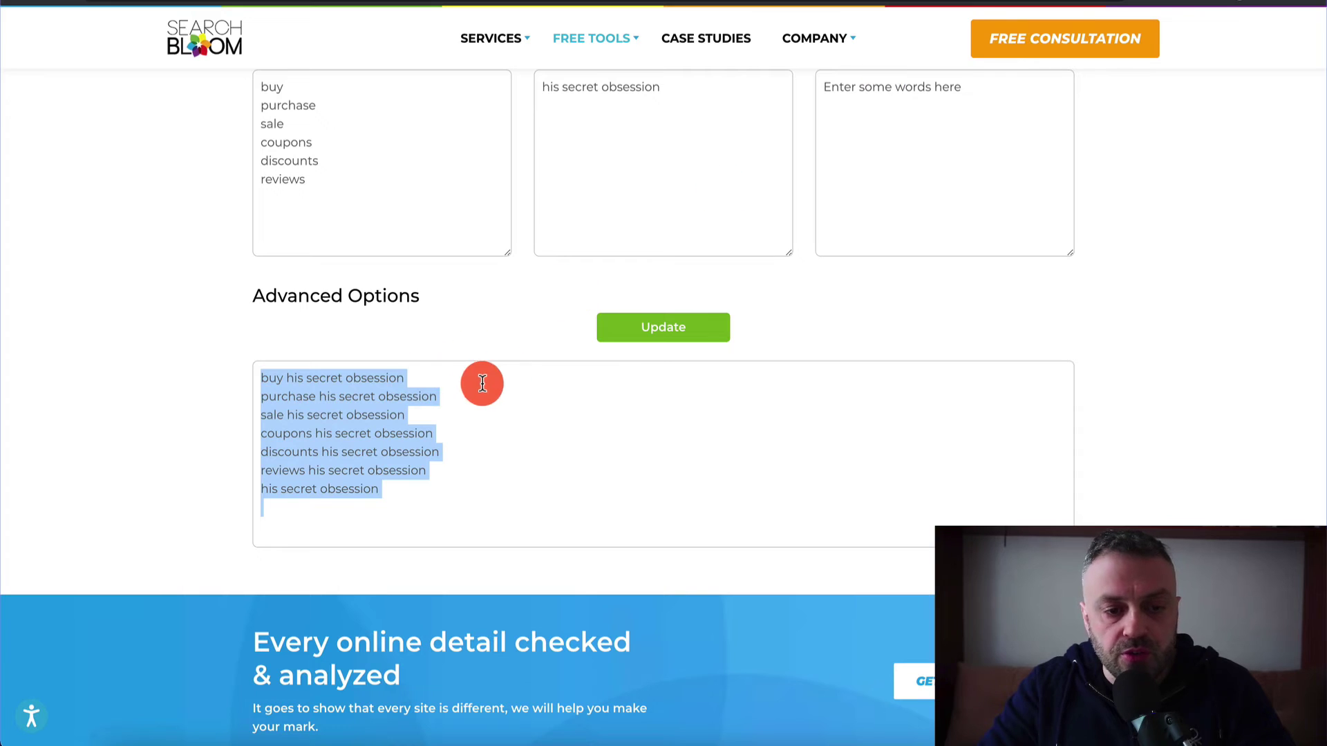
click(450, 377)
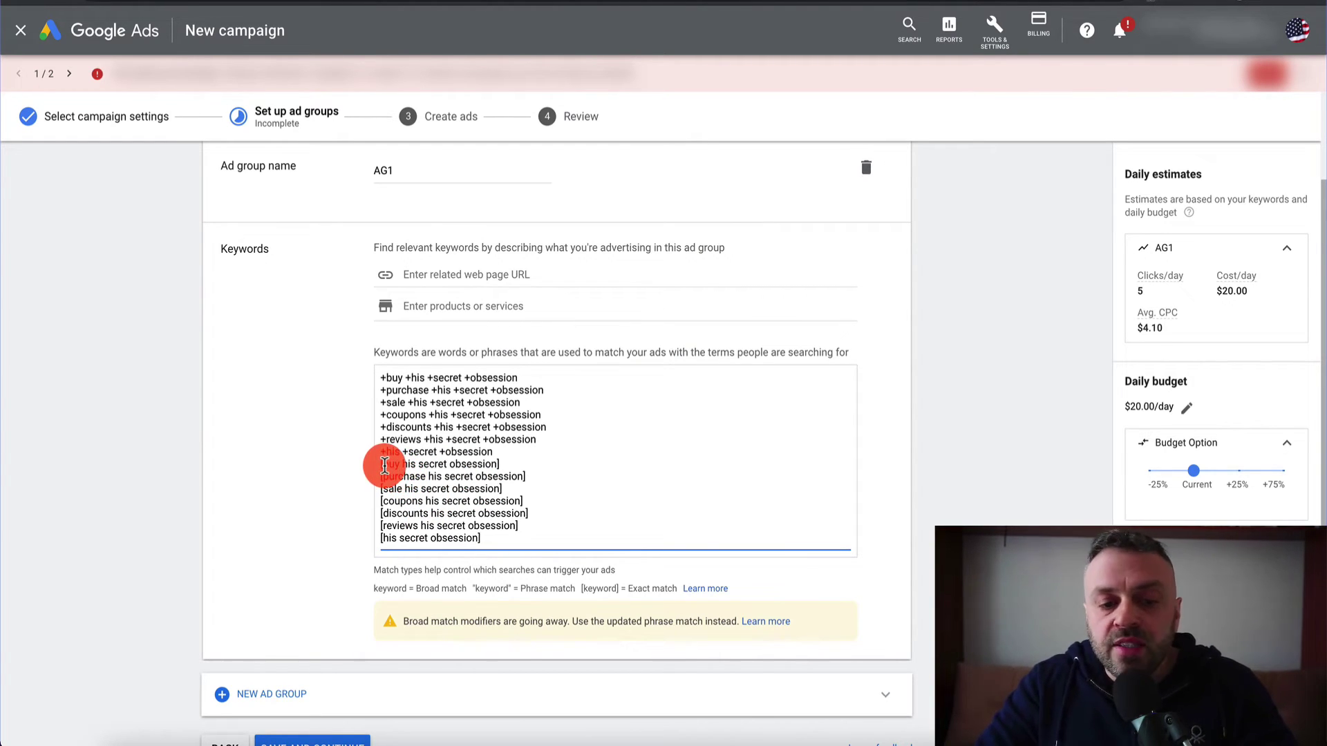
drag(380, 465, 498, 465)
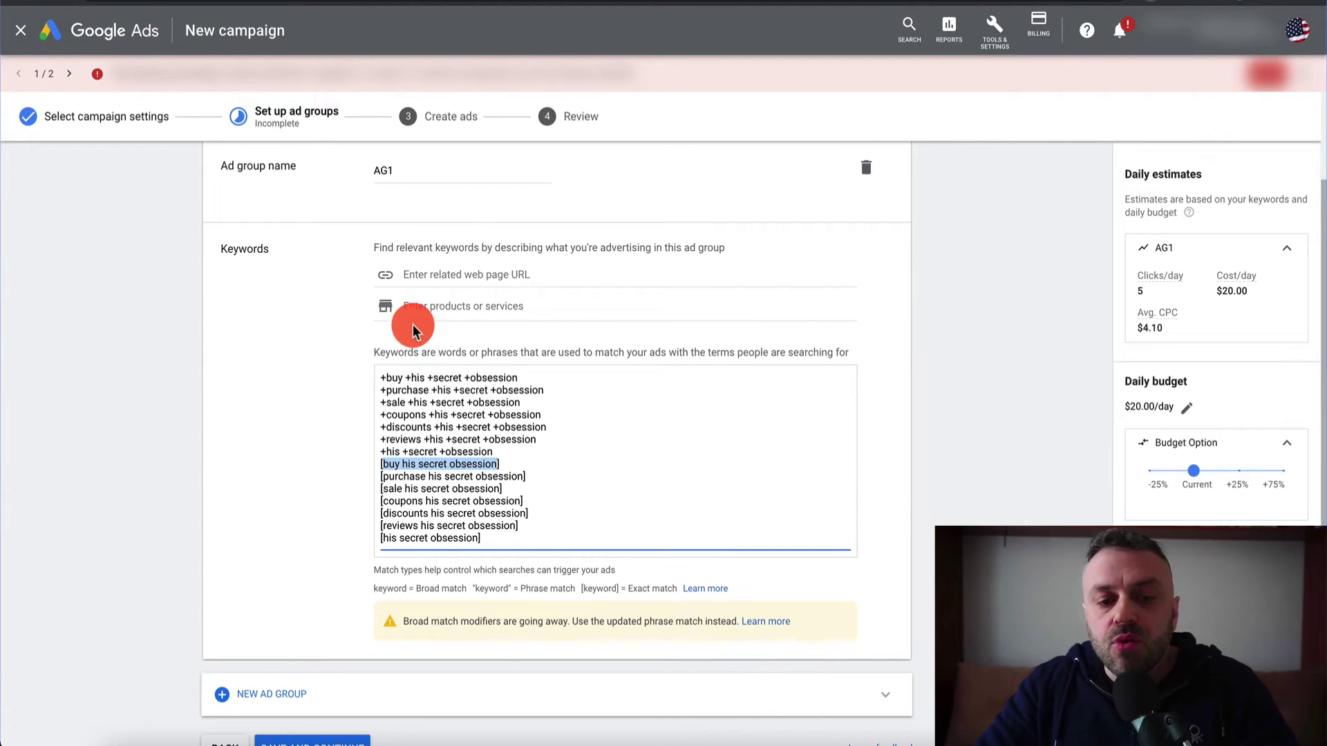
click(446, 381)
click(426, 376)
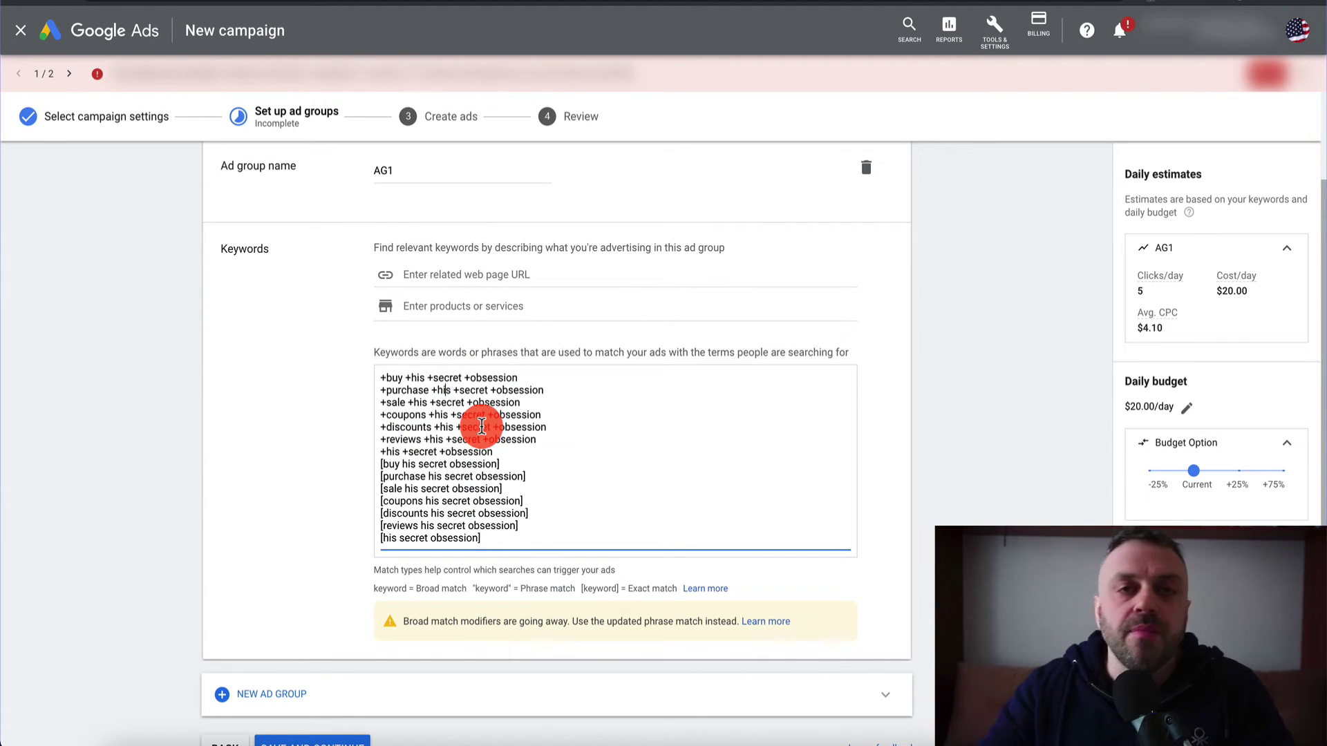
Save ad group AG1 with its keywords and continue to ad creation
click(315, 462)
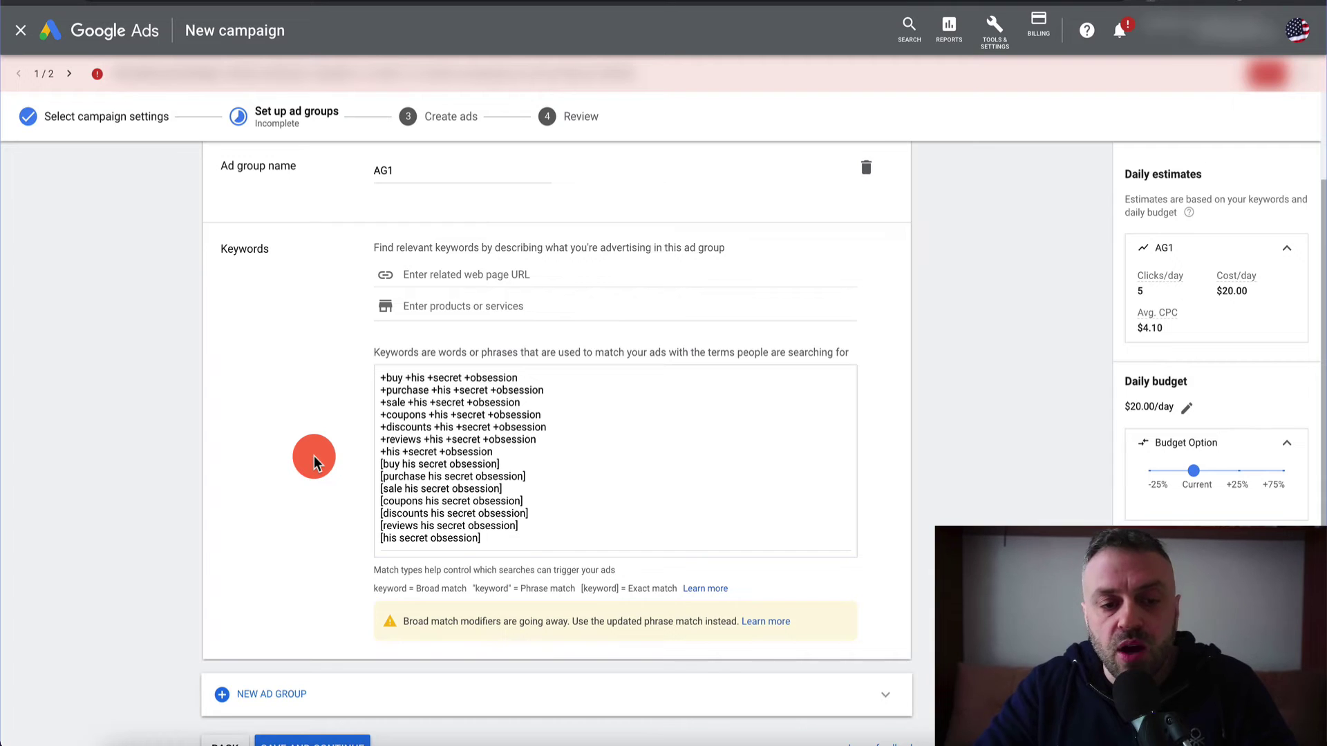
scroll(315, 458, down, 1)
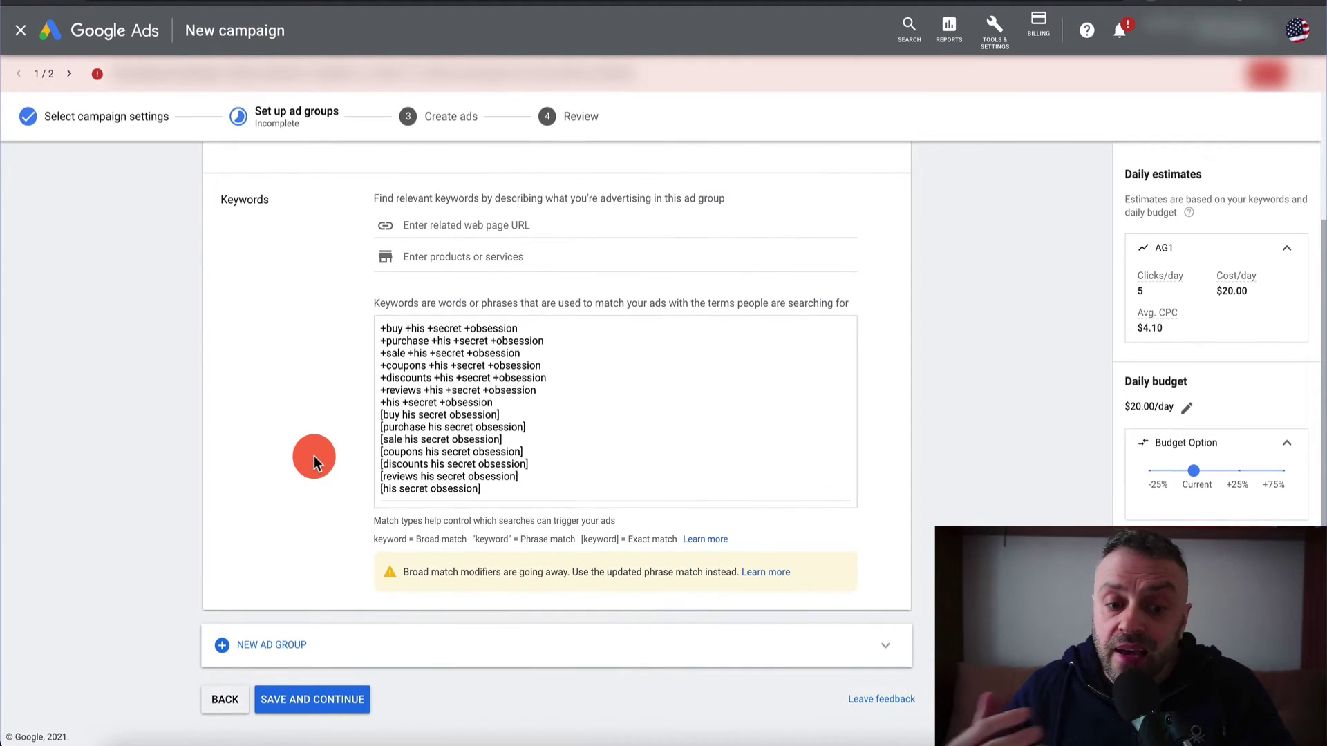
click(312, 702)
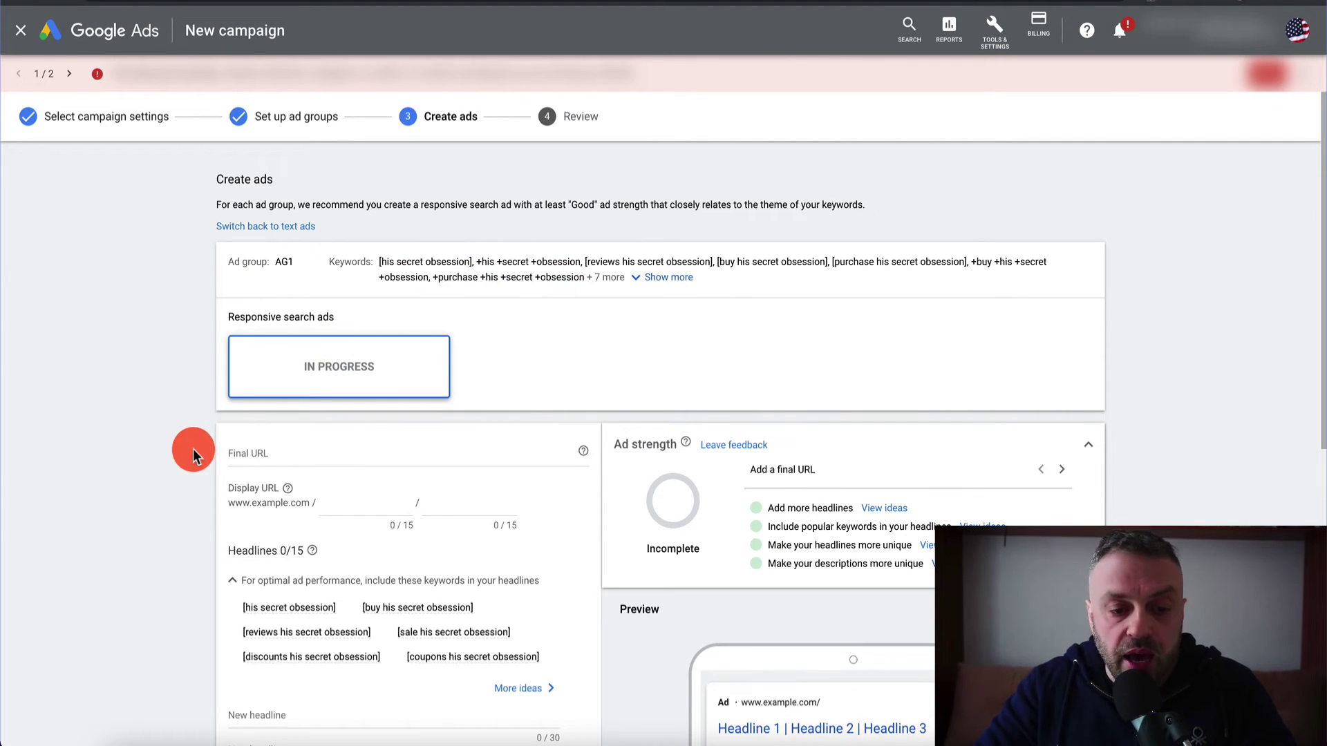
Examine the responsive search ad form for AG1, including its final URL, headline and description fields
scroll(193, 453, down, 4)
scroll(193, 449, up, 4)
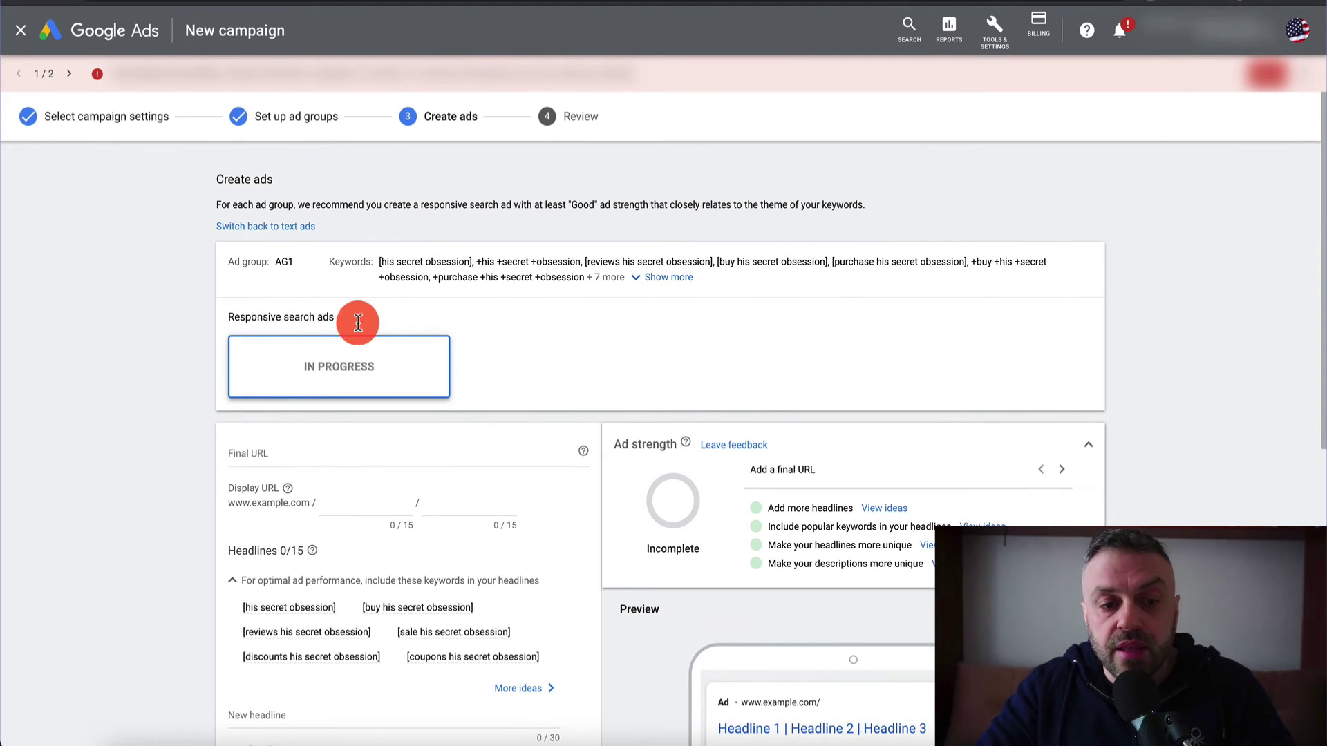
scroll(136, 458, down, 6)
scroll(136, 458, up, 2)
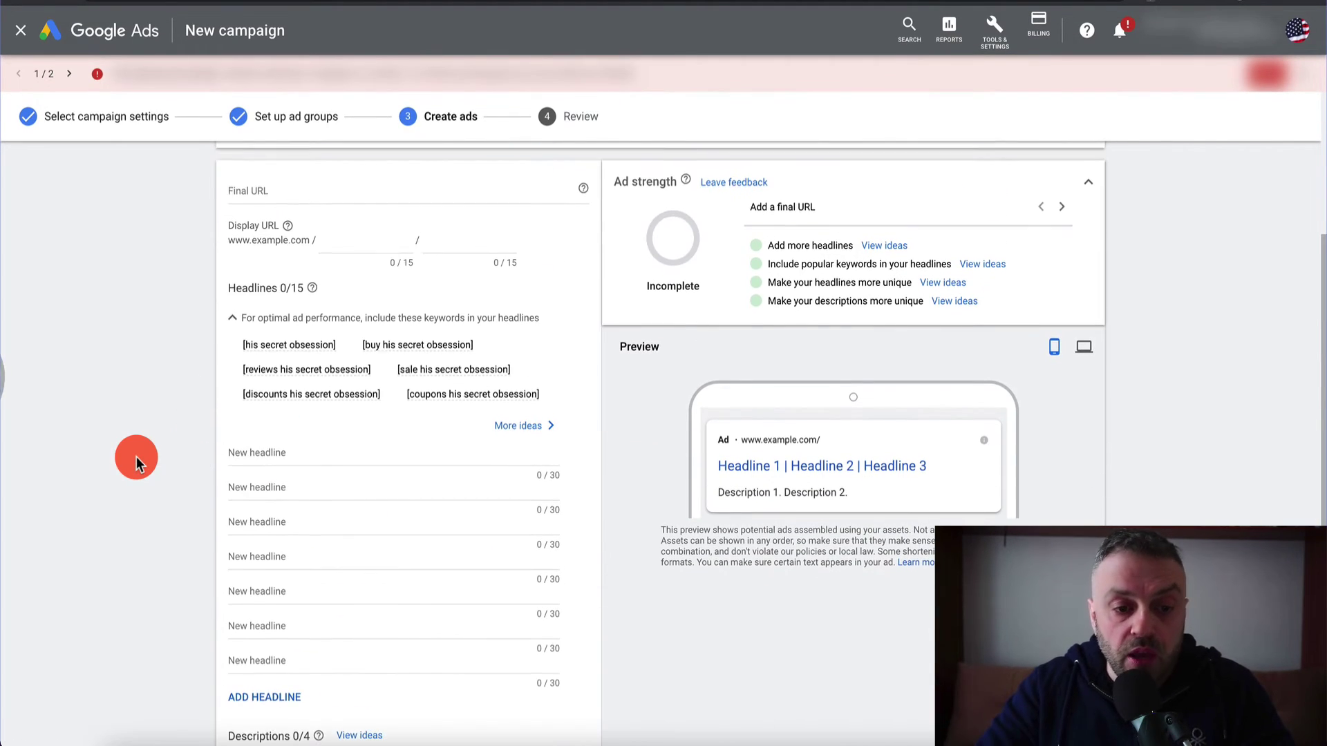
scroll(351, 454, up, 4)
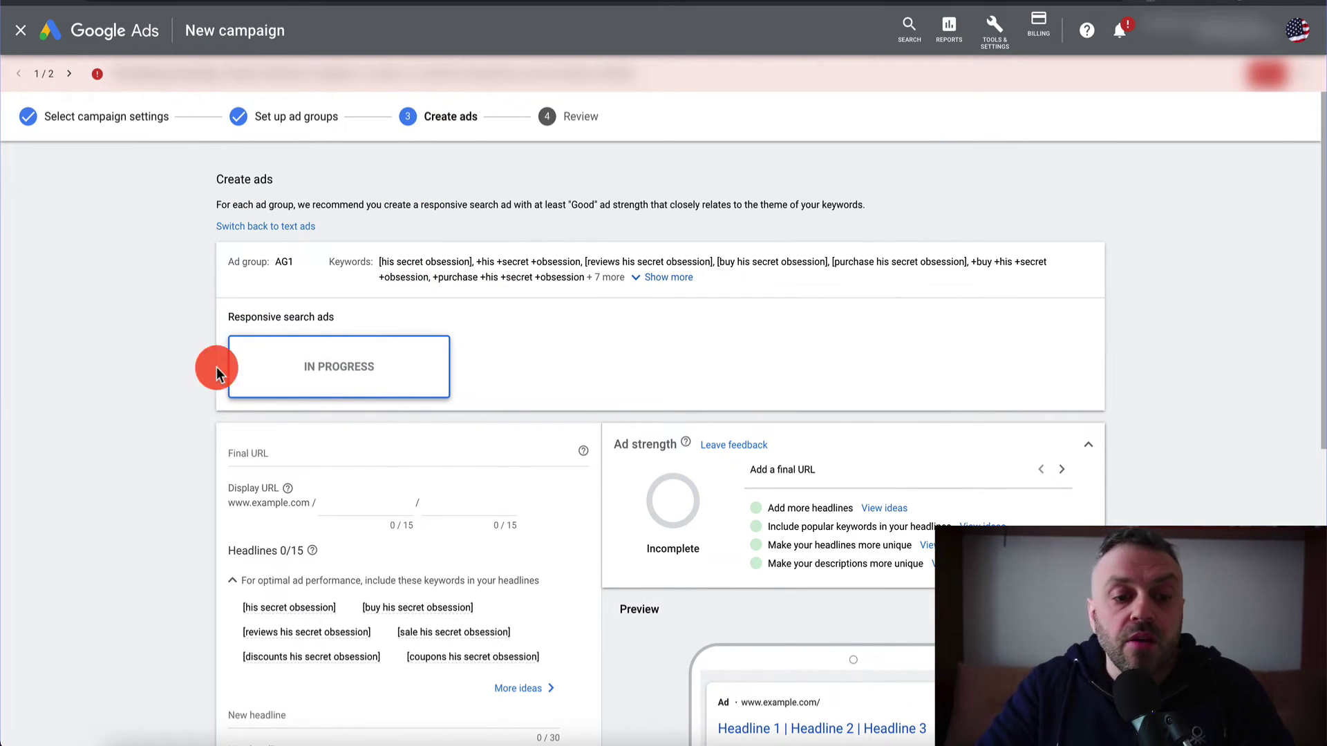
scroll(75, 438, down, 1)
scroll(75, 438, up, 1)
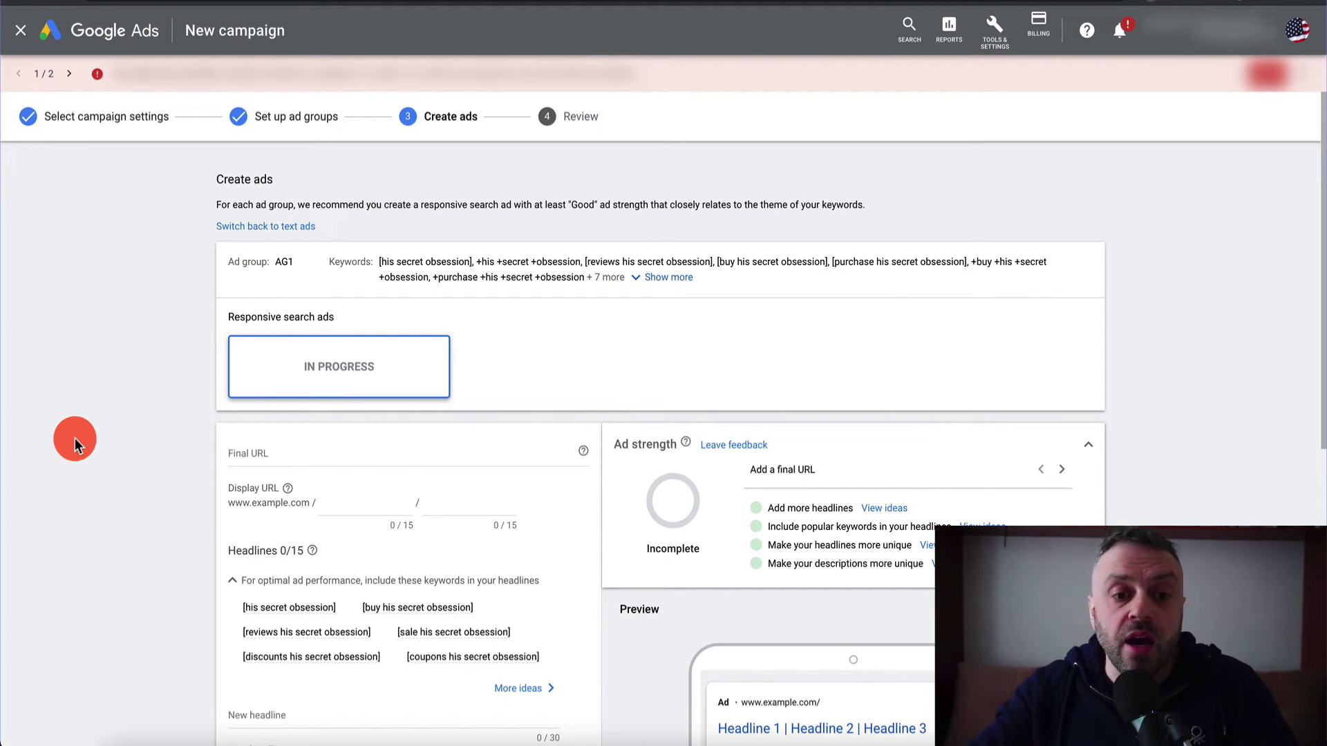
scroll(84, 474, down, 3)
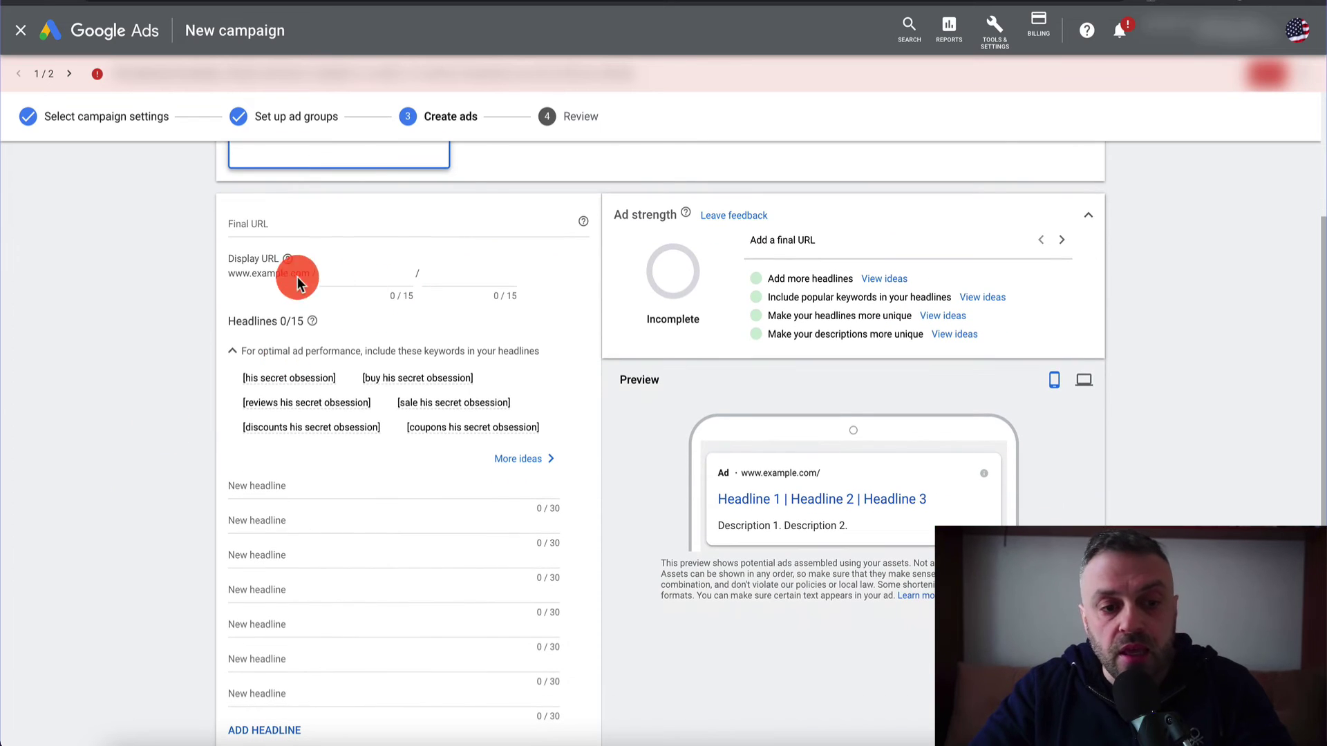
click(293, 228)
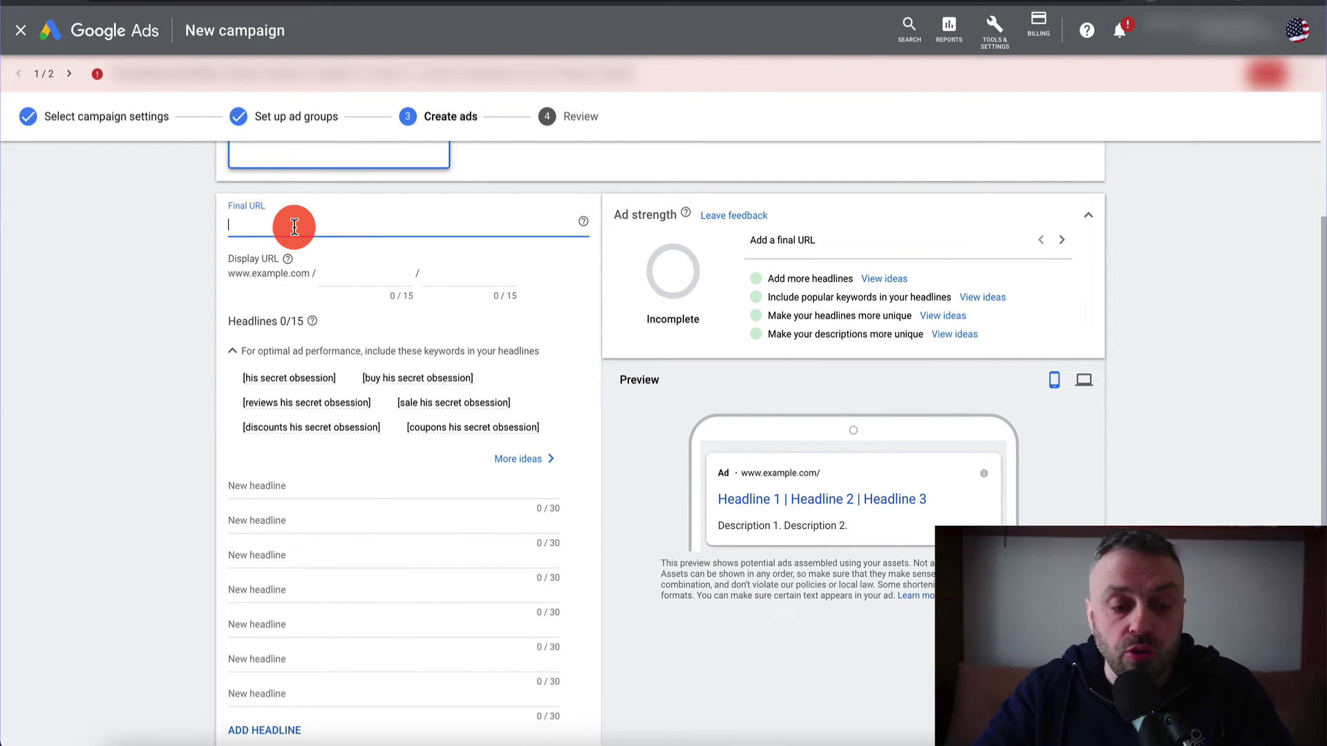
text(https://news.com/)
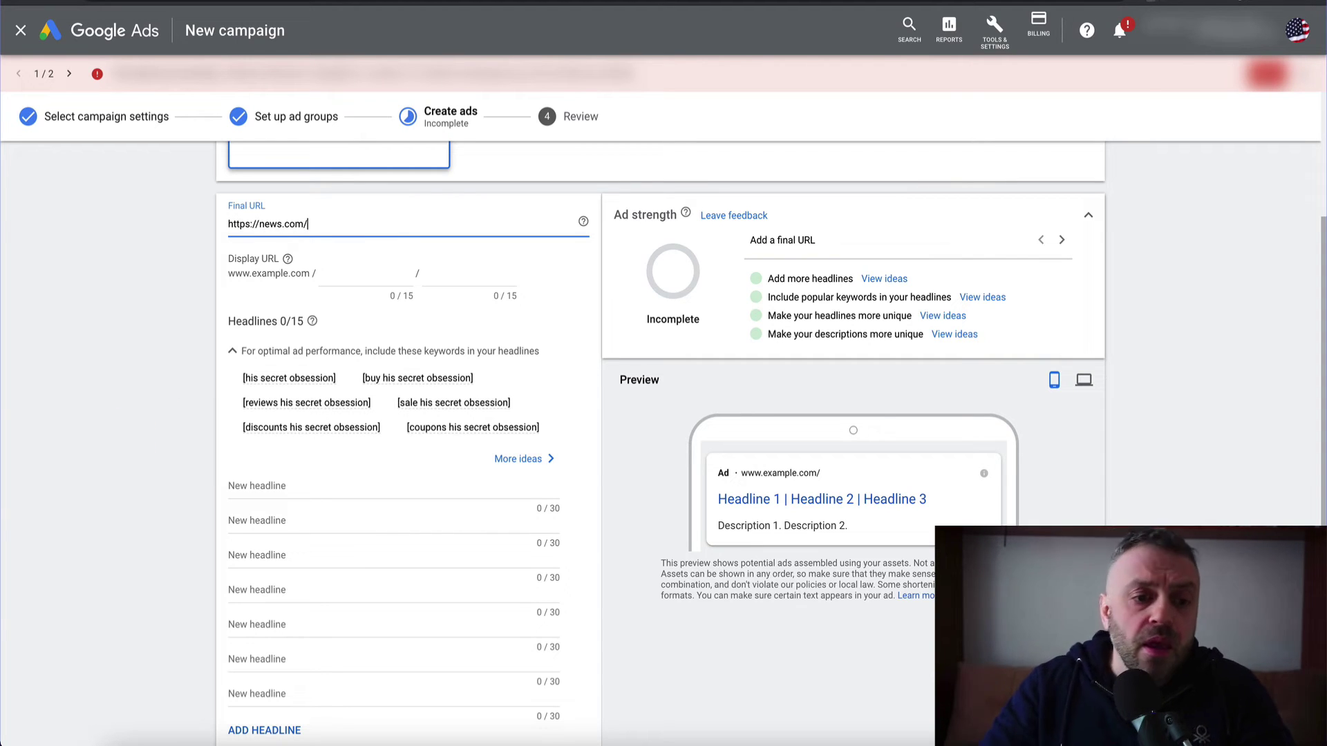
click(118, 483)
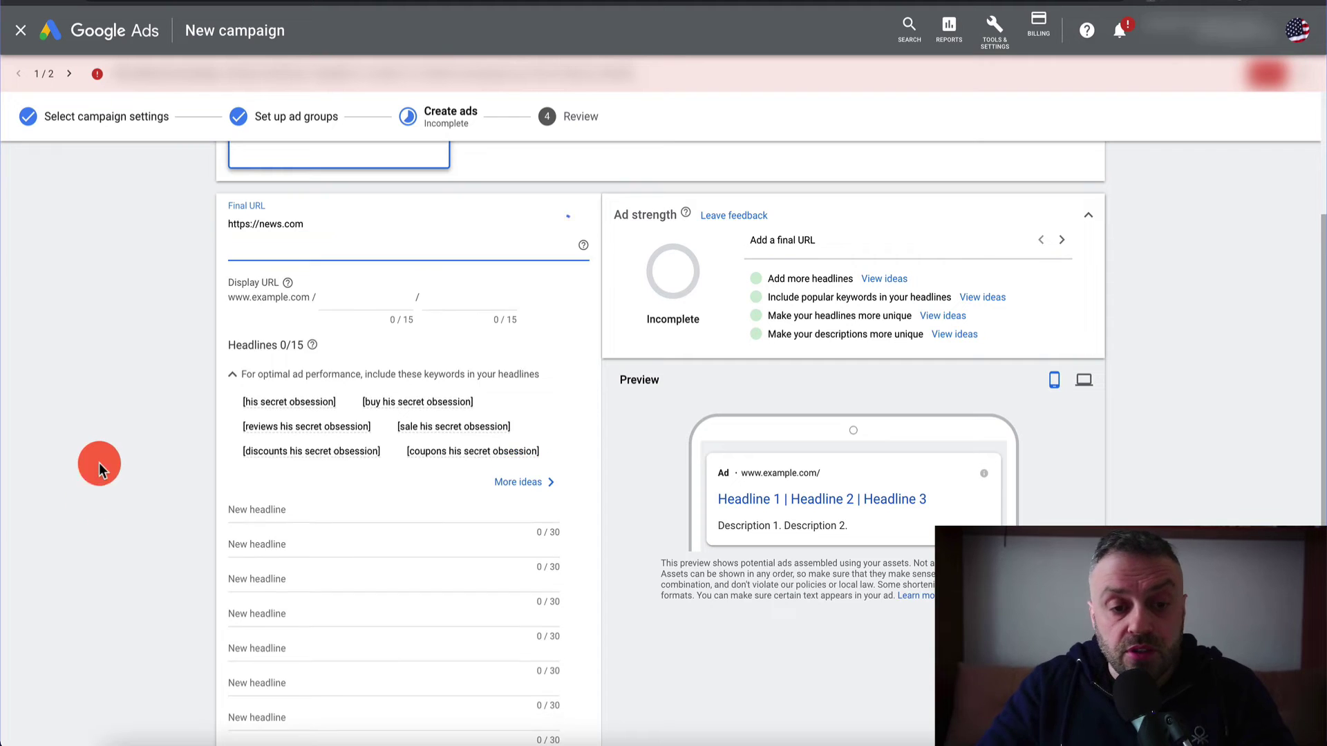
Look over the suggested ideas for the first headline without choosing one, and check the final URL
scroll(139, 408, down, 2)
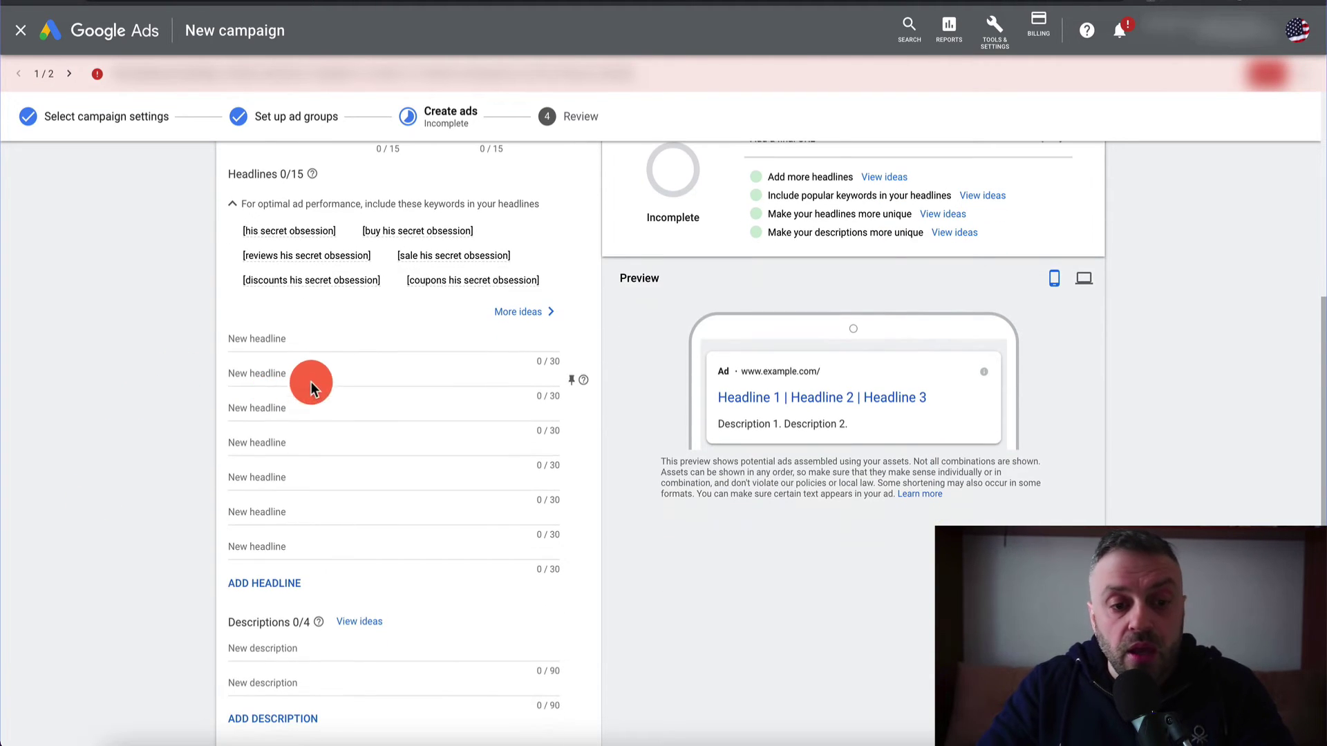
click(340, 337)
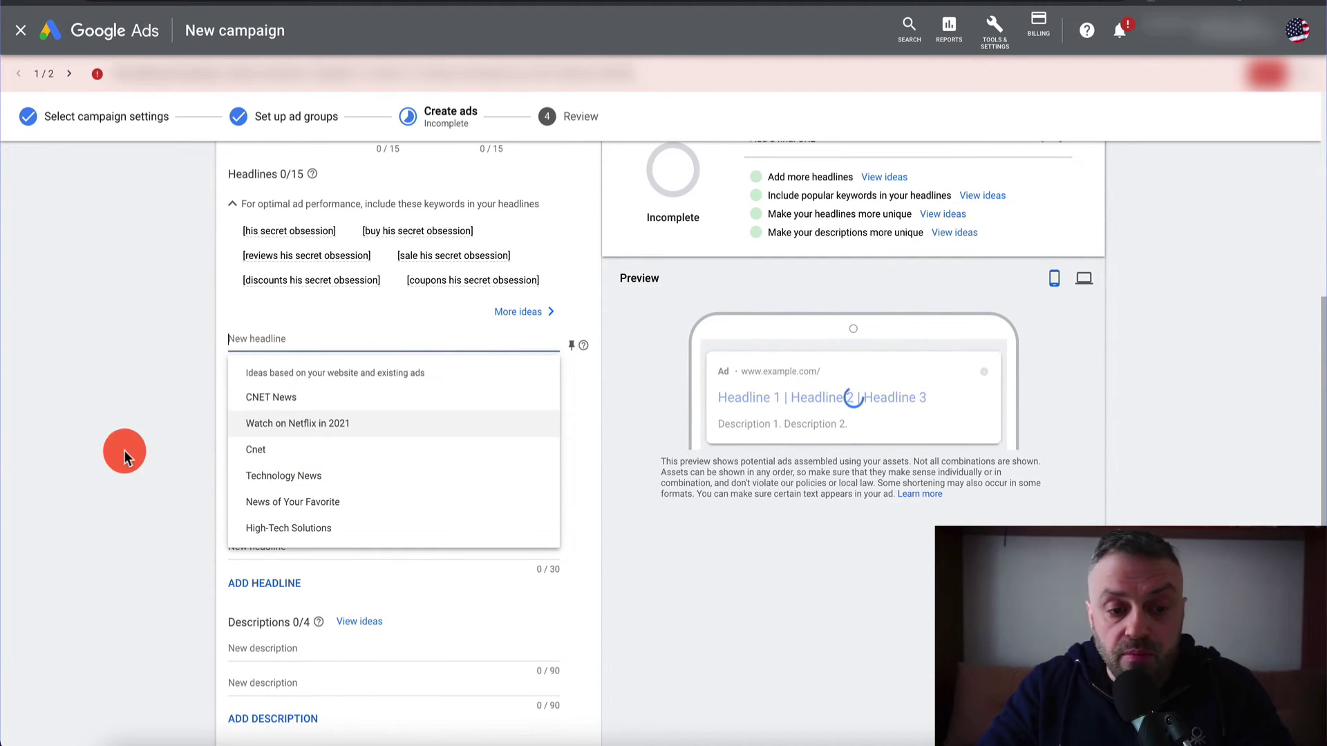
click(135, 446)
click(312, 337)
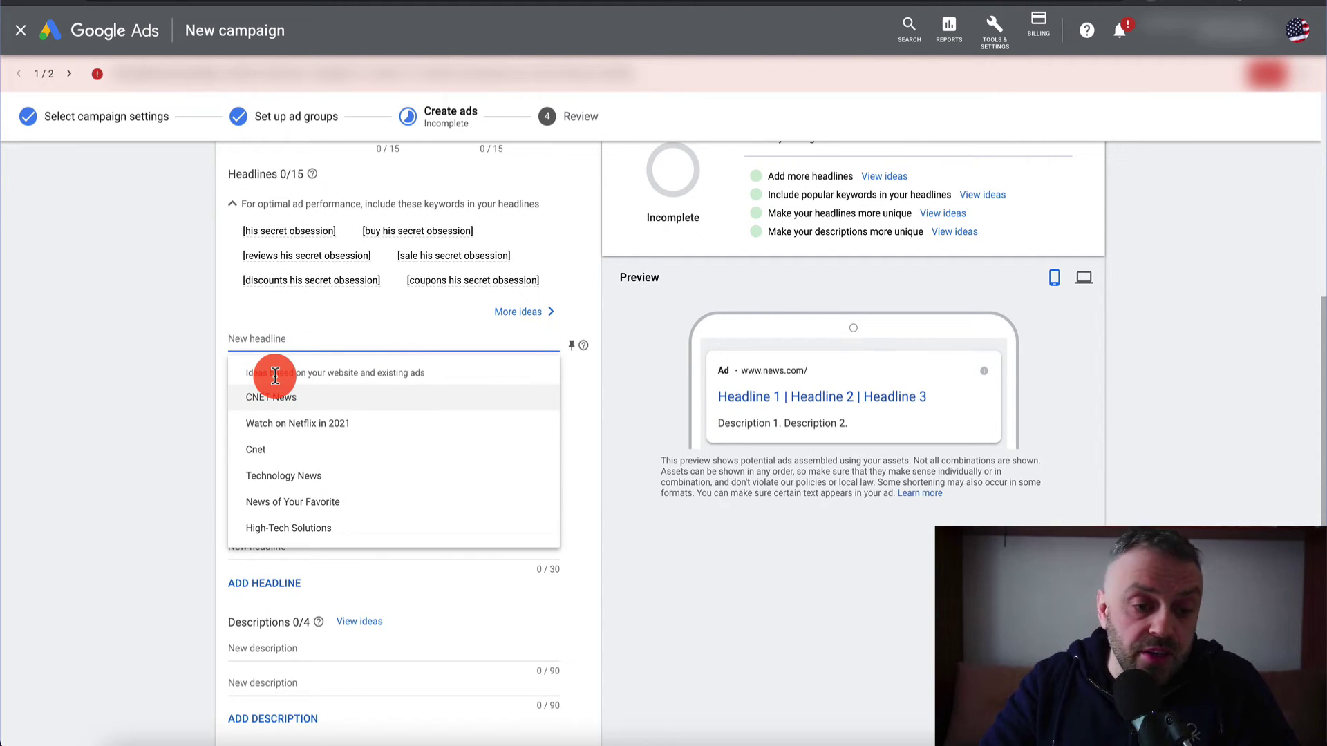
click(155, 405)
scroll(155, 405, up, 3)
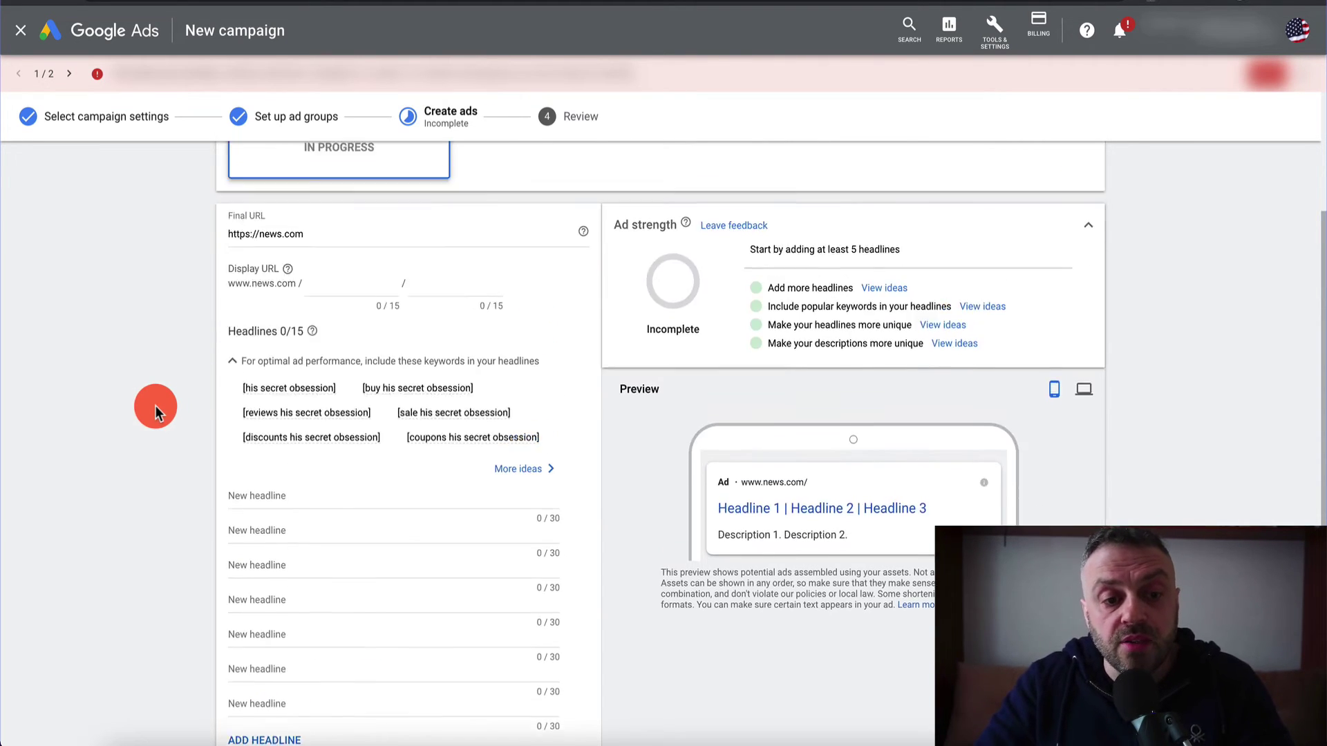
click(259, 271)
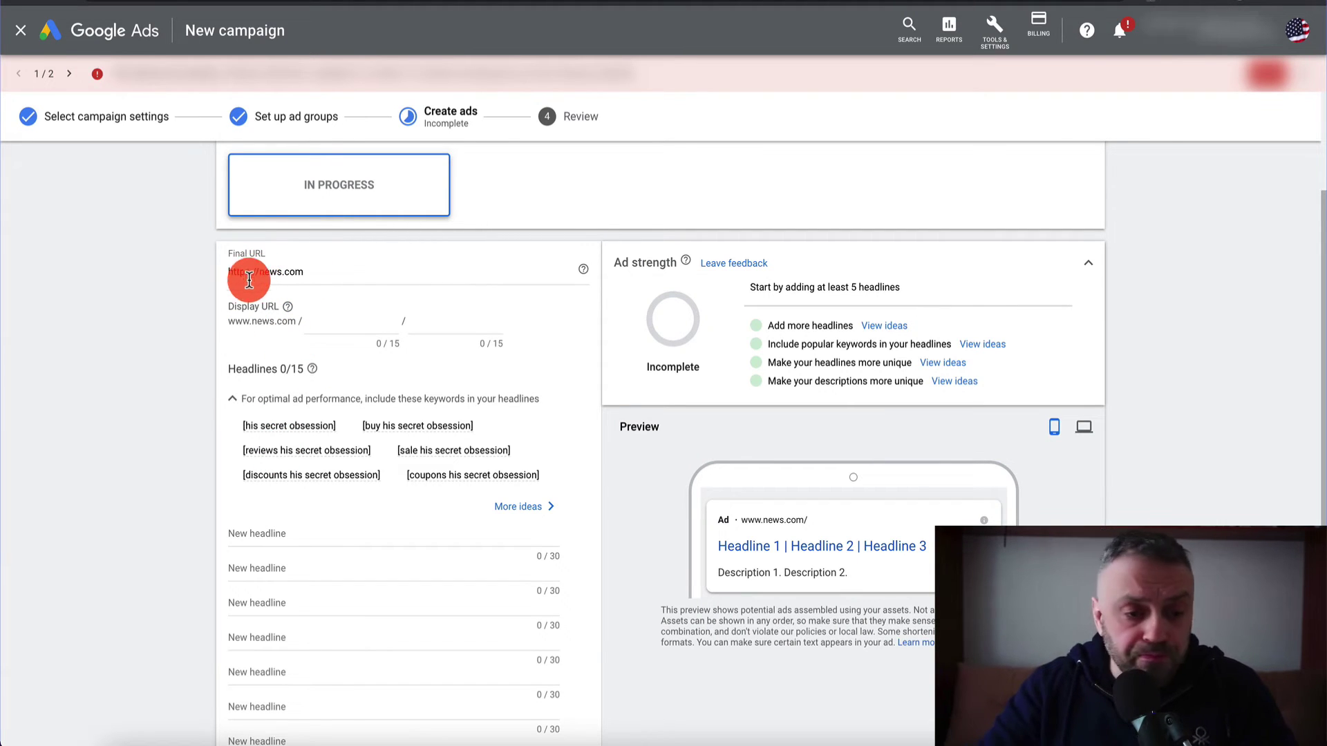
click(168, 392)
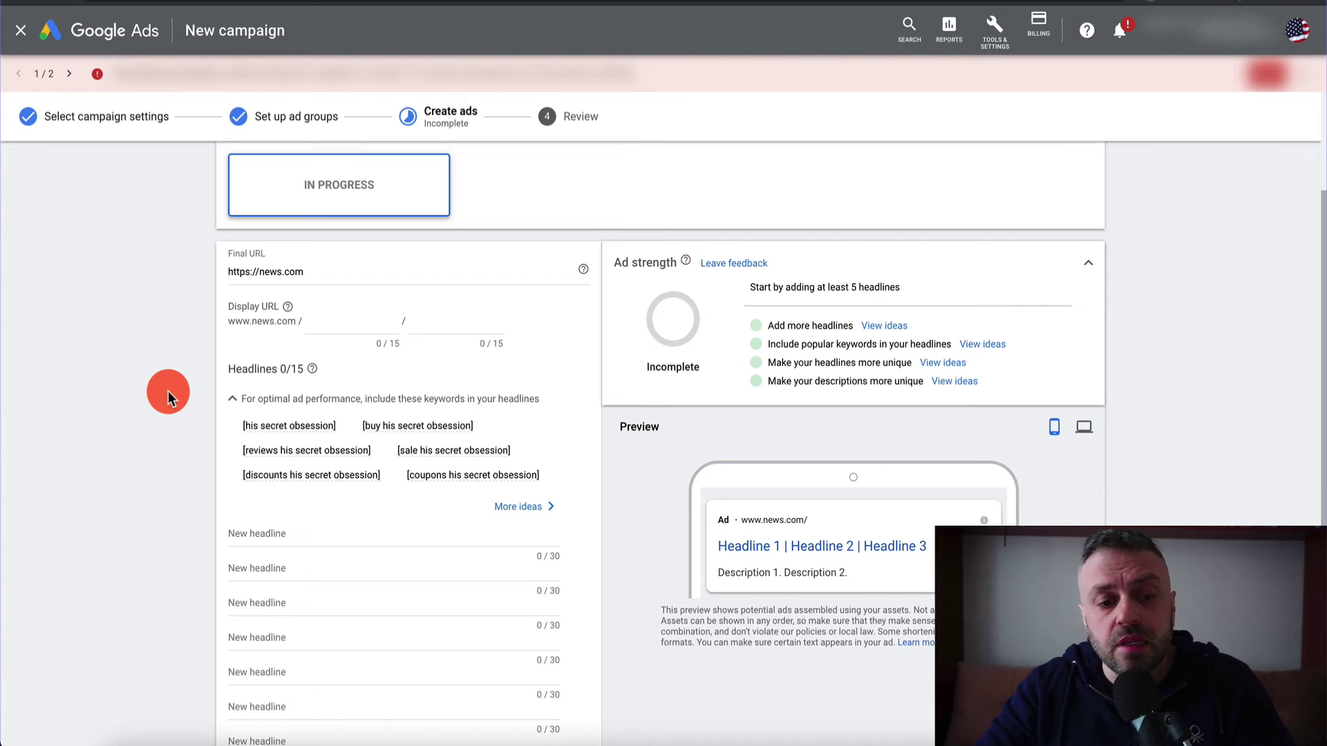
Review the competitor ads in the Google results for "his secret obsession" and return to the ad's first headline
scroll(158, 467, down, 2)
click(306, 380)
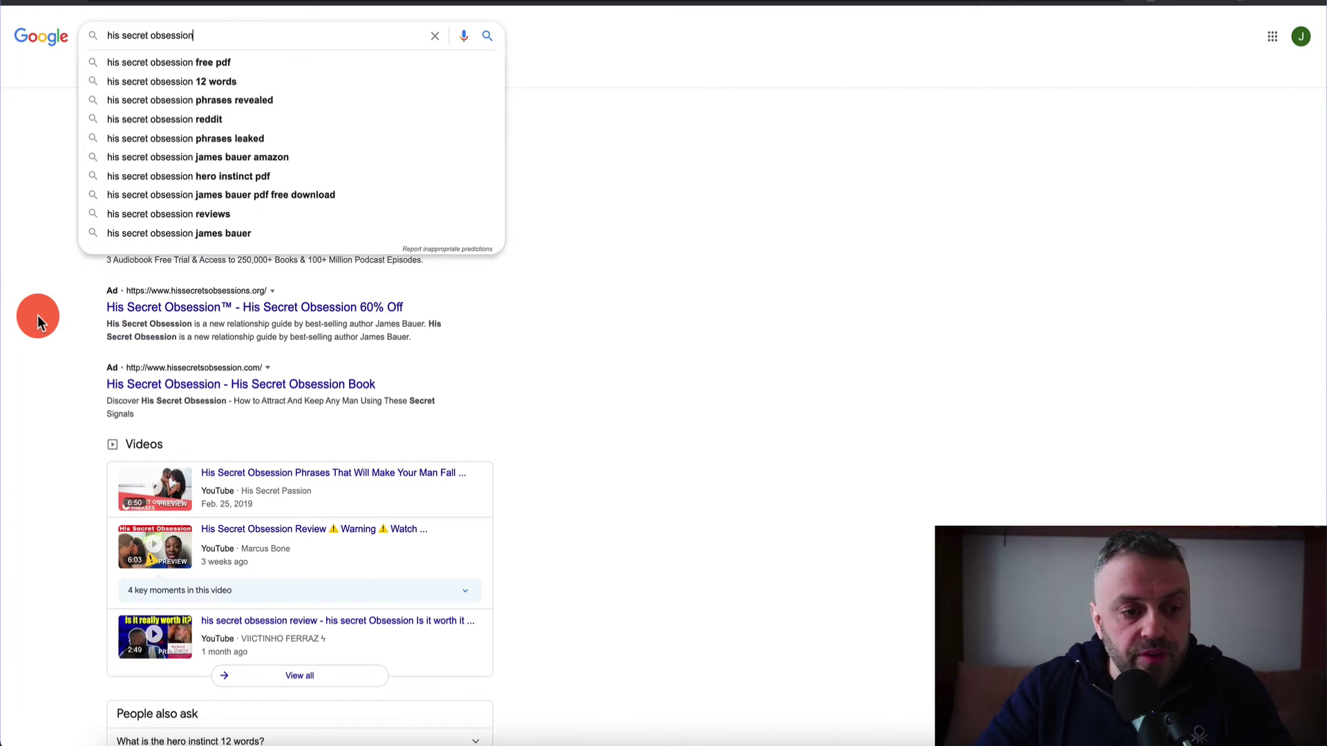
click(37, 316)
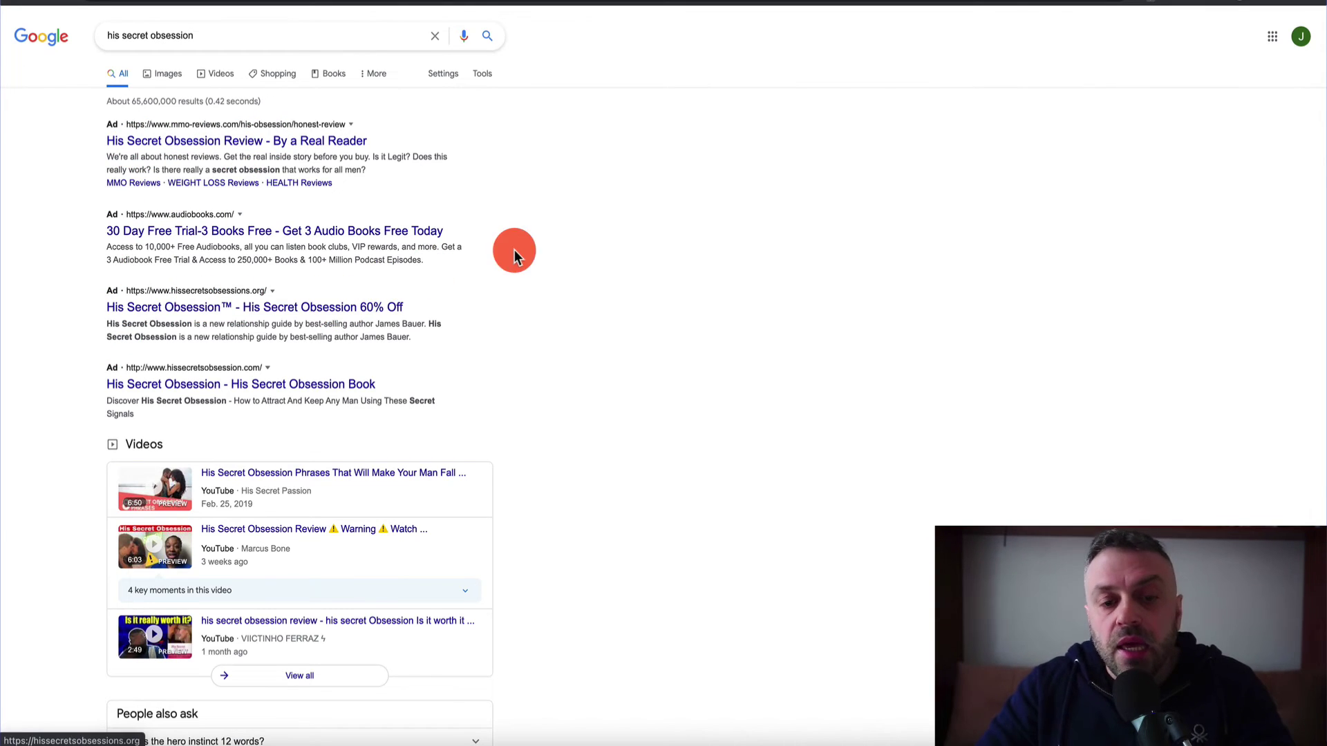
key(ctrl+Tab)
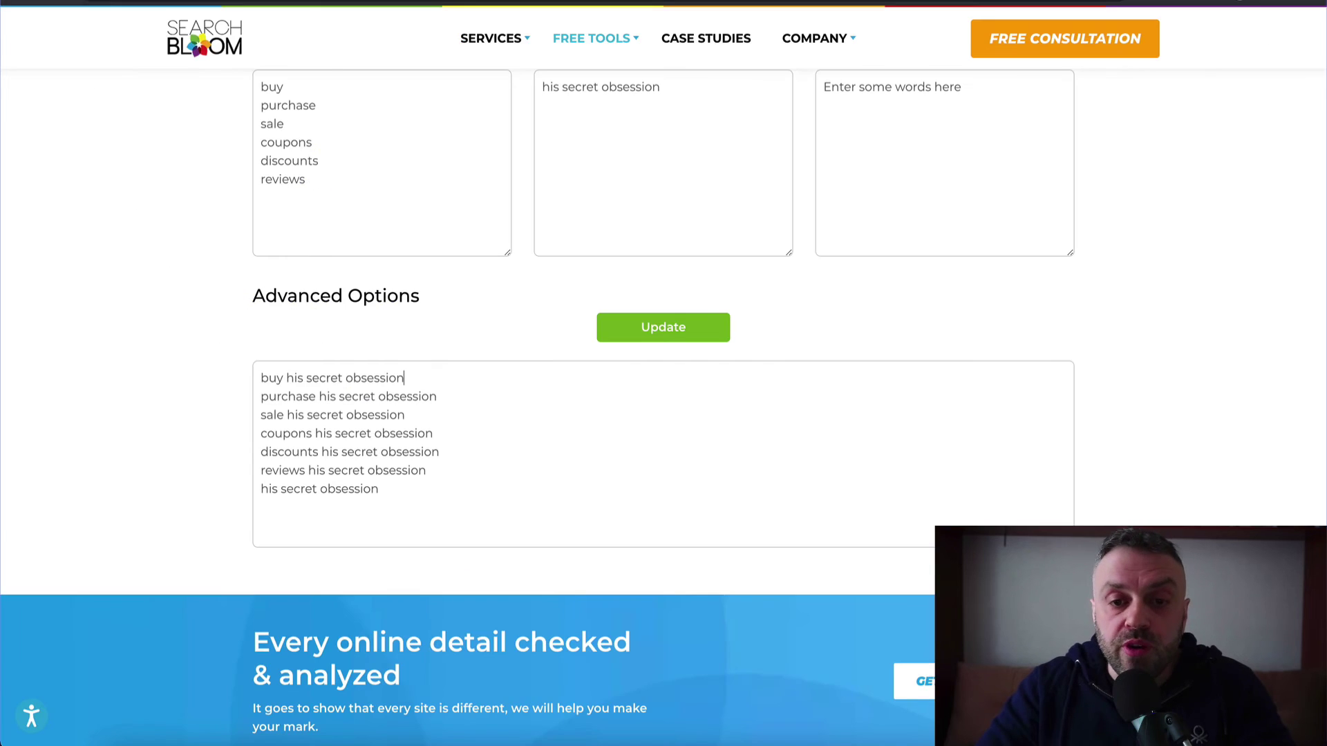
key(ctrl+Tab)
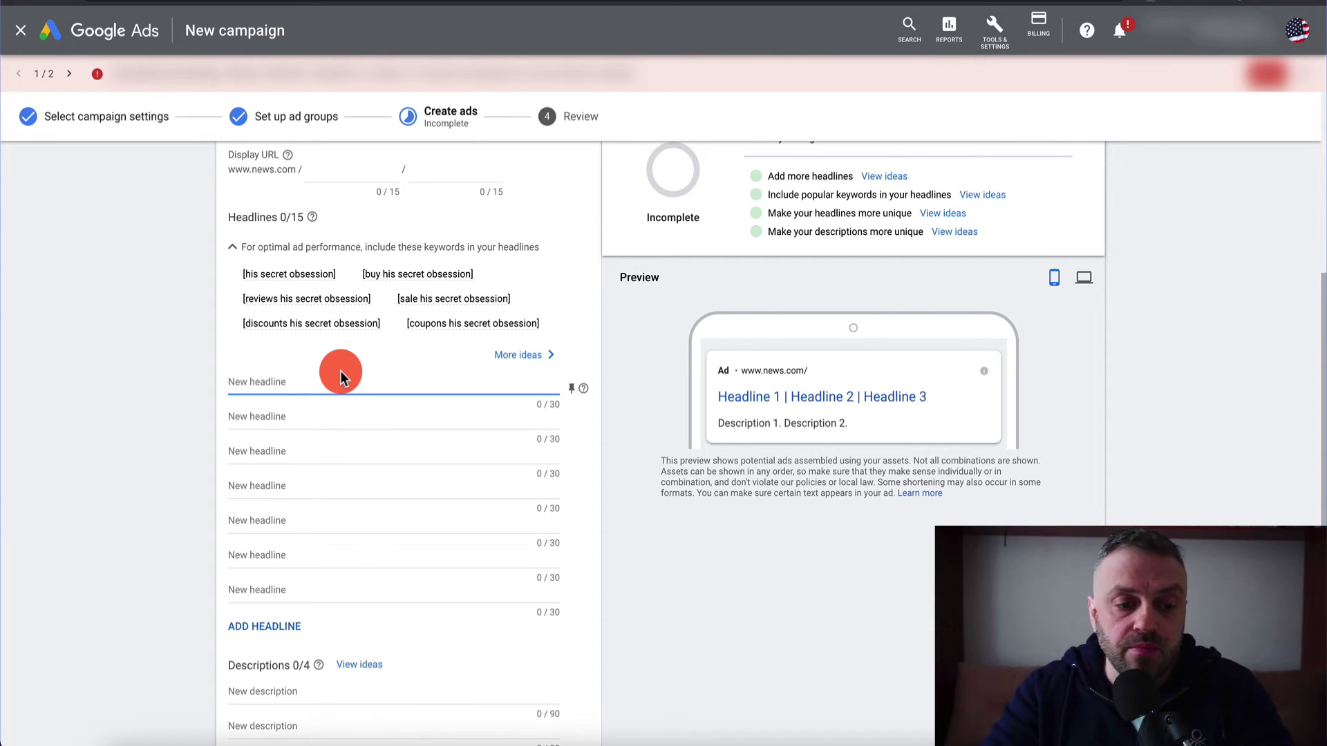
Enter the first three headlines in order: "His Secret Obsession", "75% Off" and "Get It Right Away"
text(His Secret Obsession)
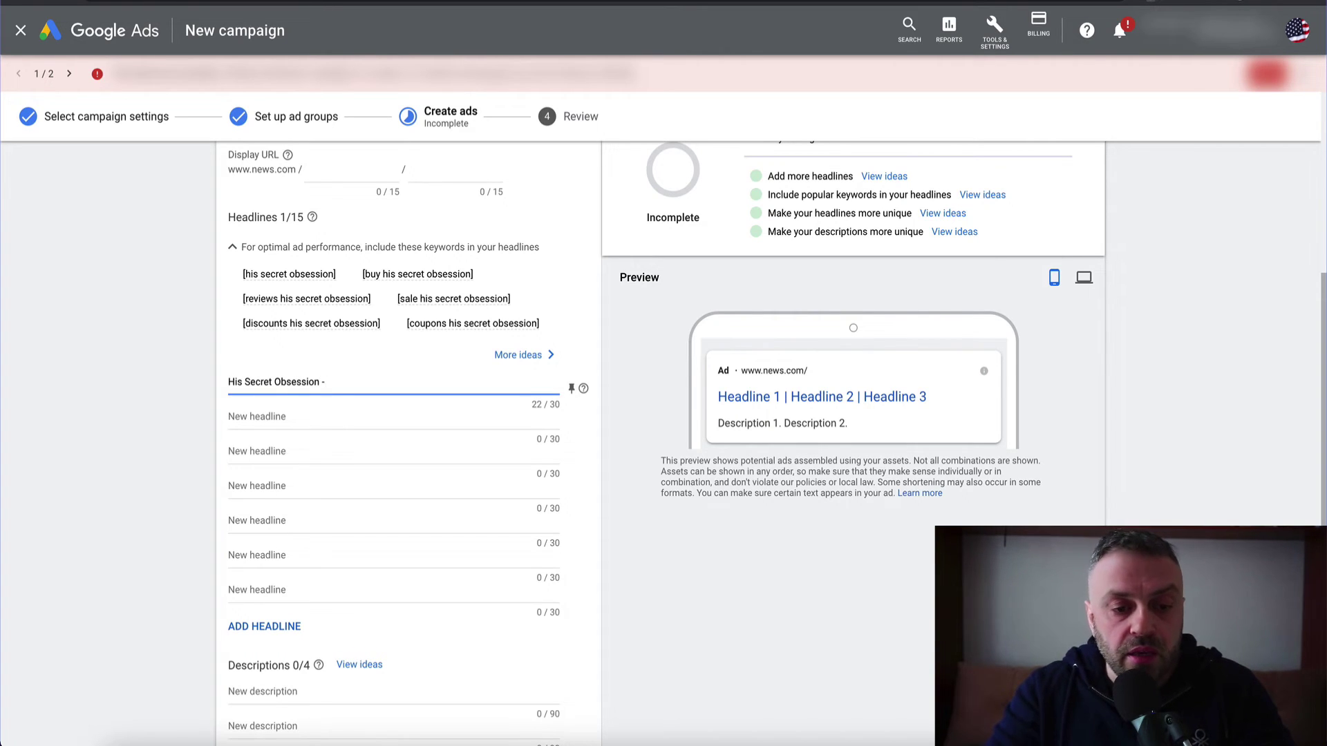
key(Tab)
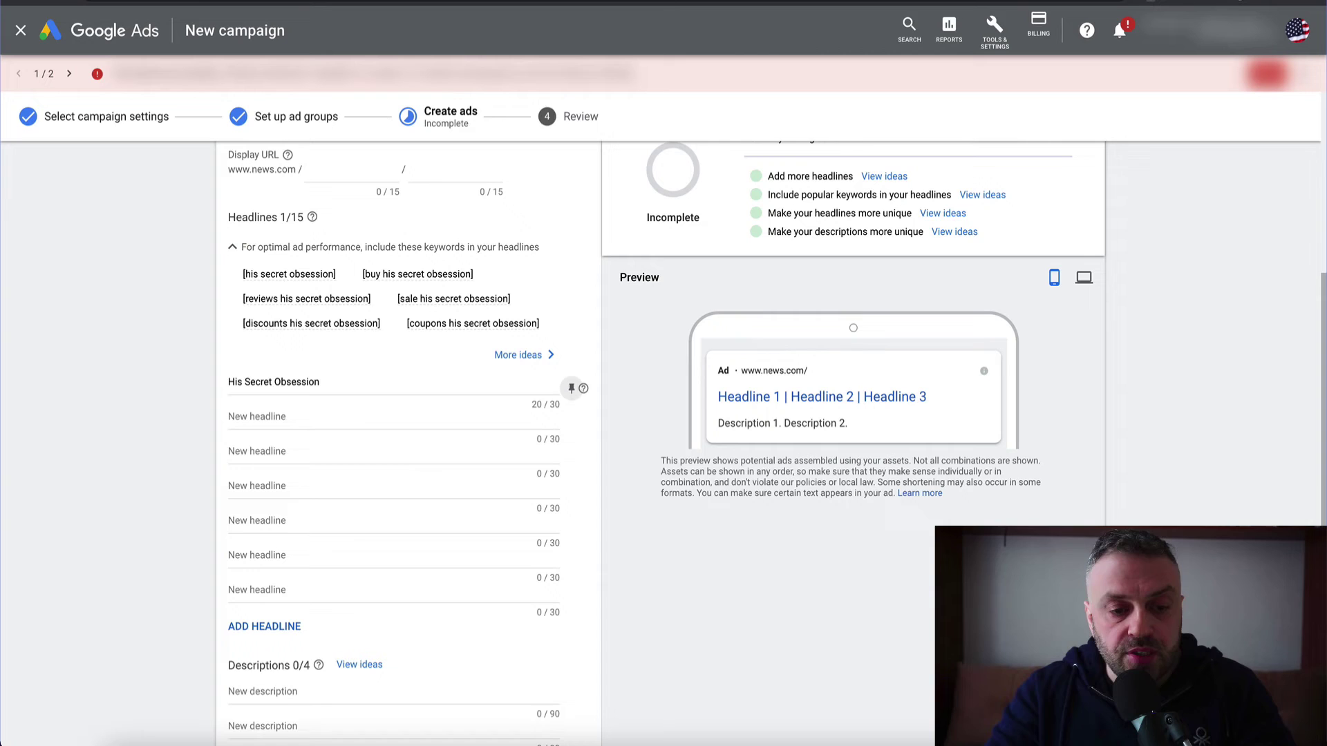
click(353, 416)
text(7)
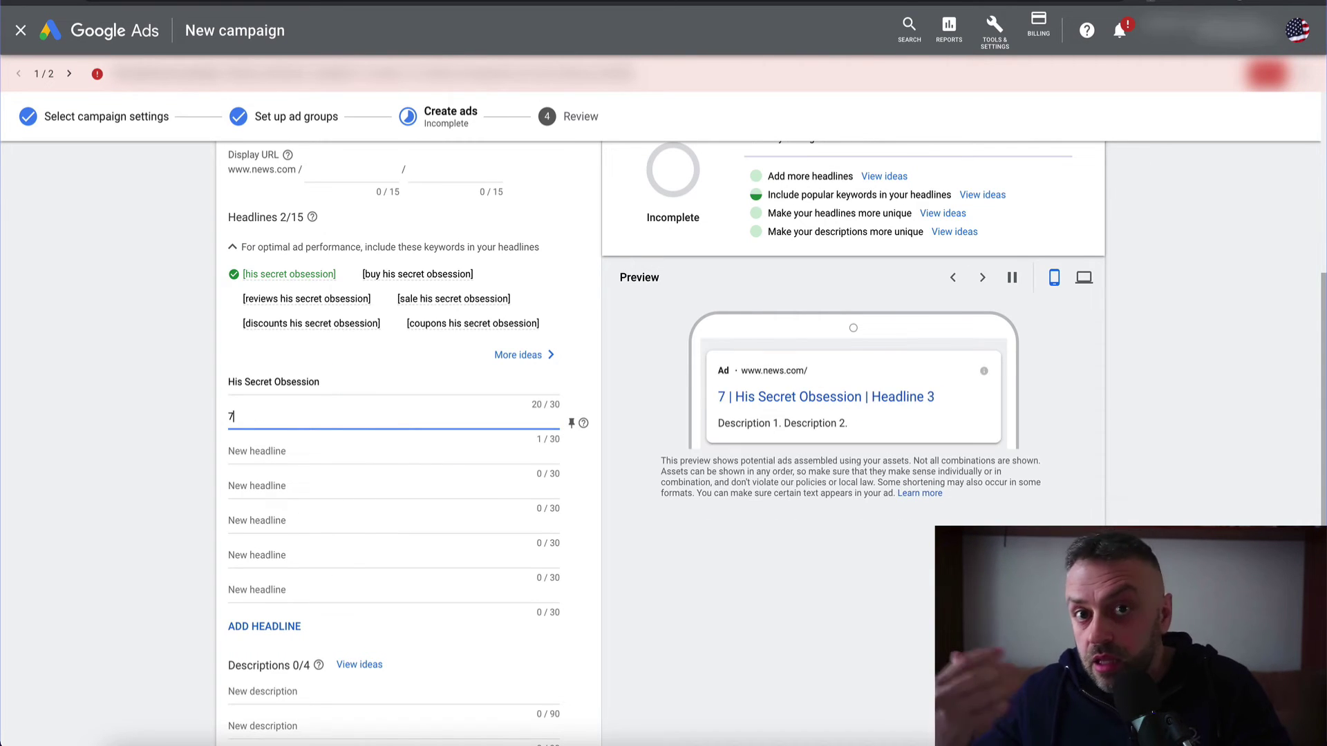
text(5% )
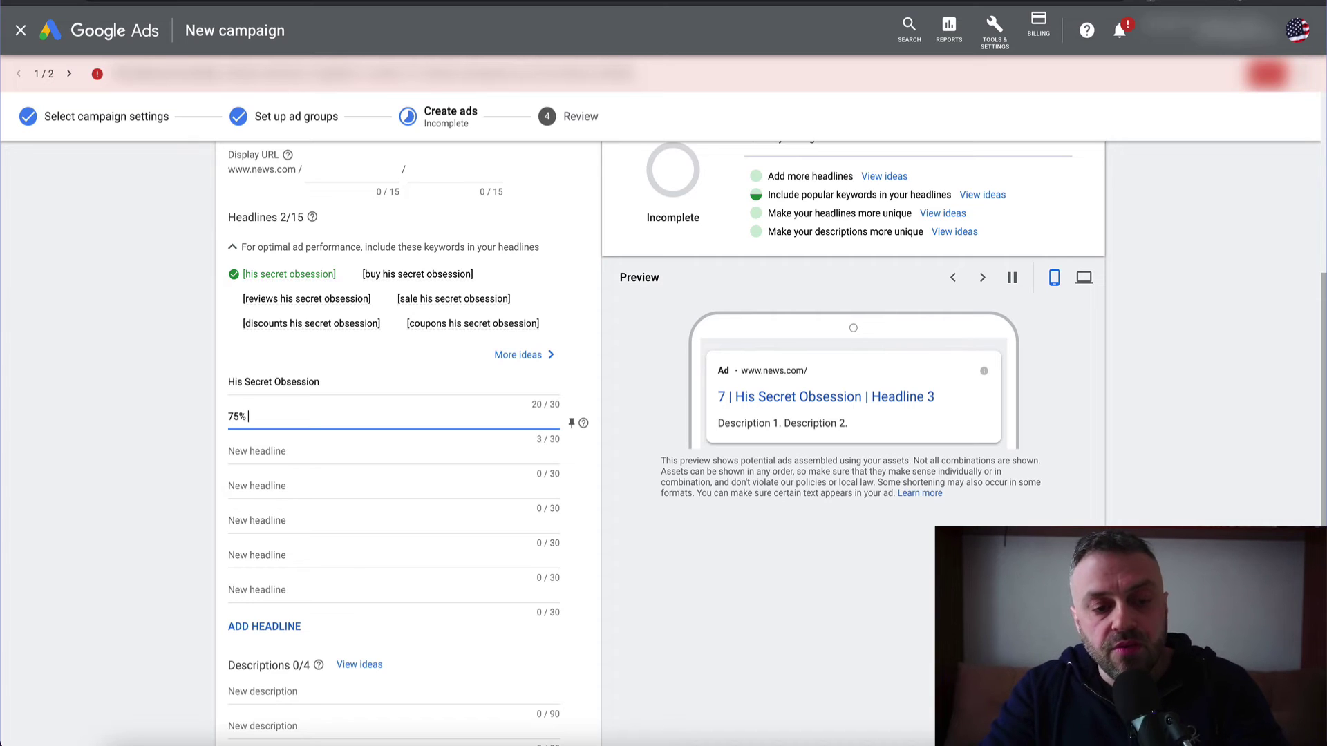
text(Of)
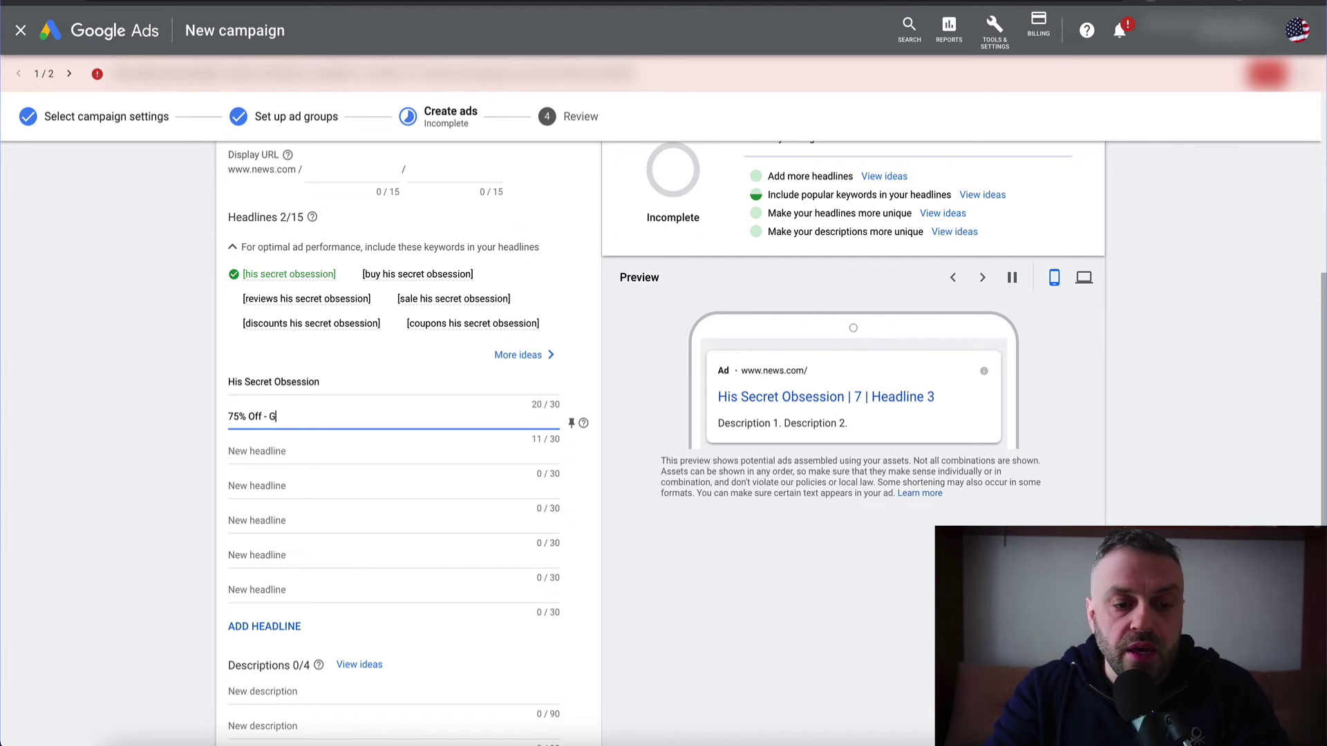
text(f)
click(583, 423)
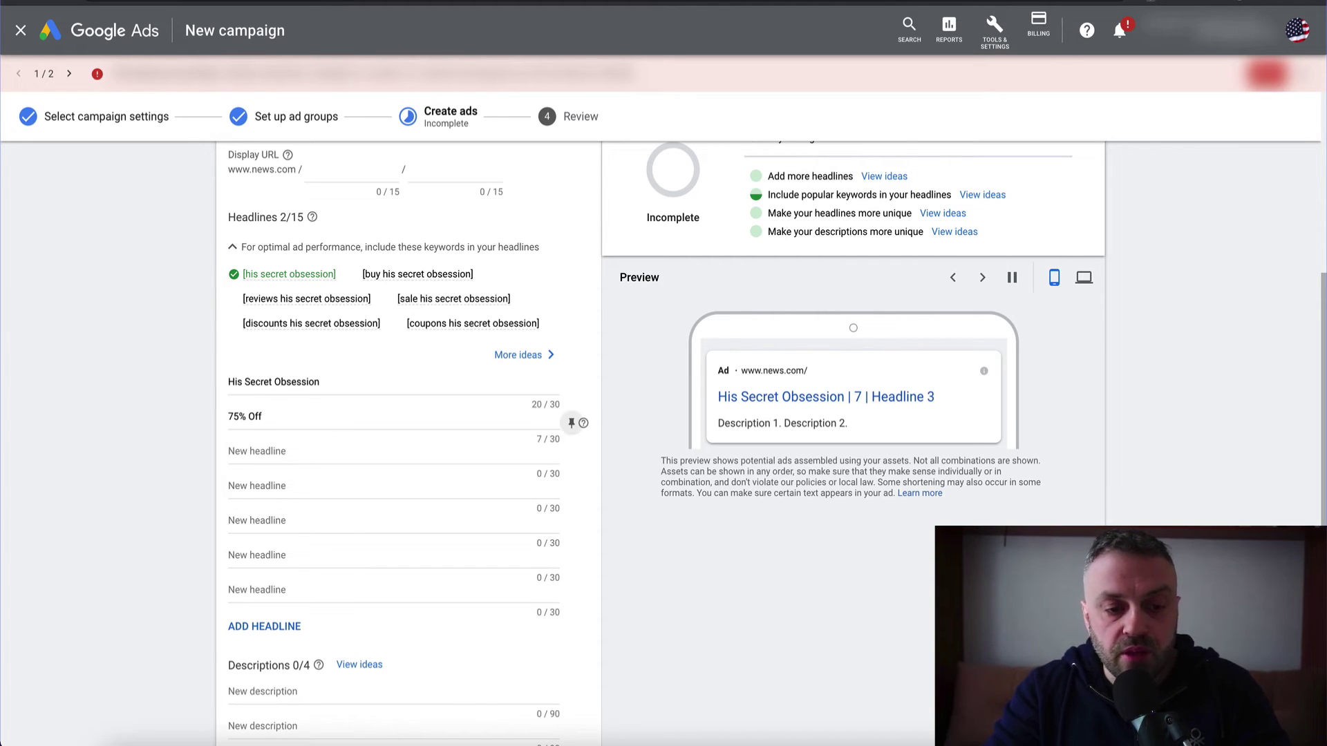
click(387, 445)
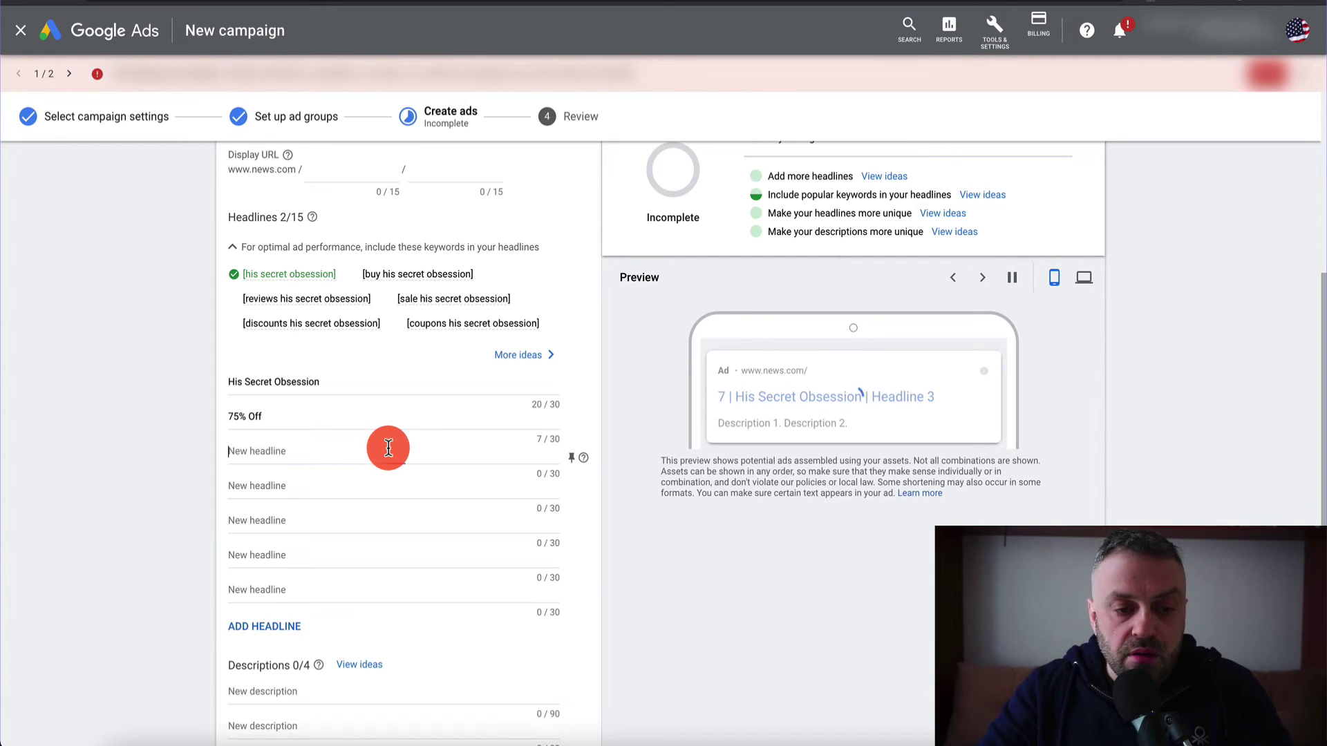
text(Get It Right Away)
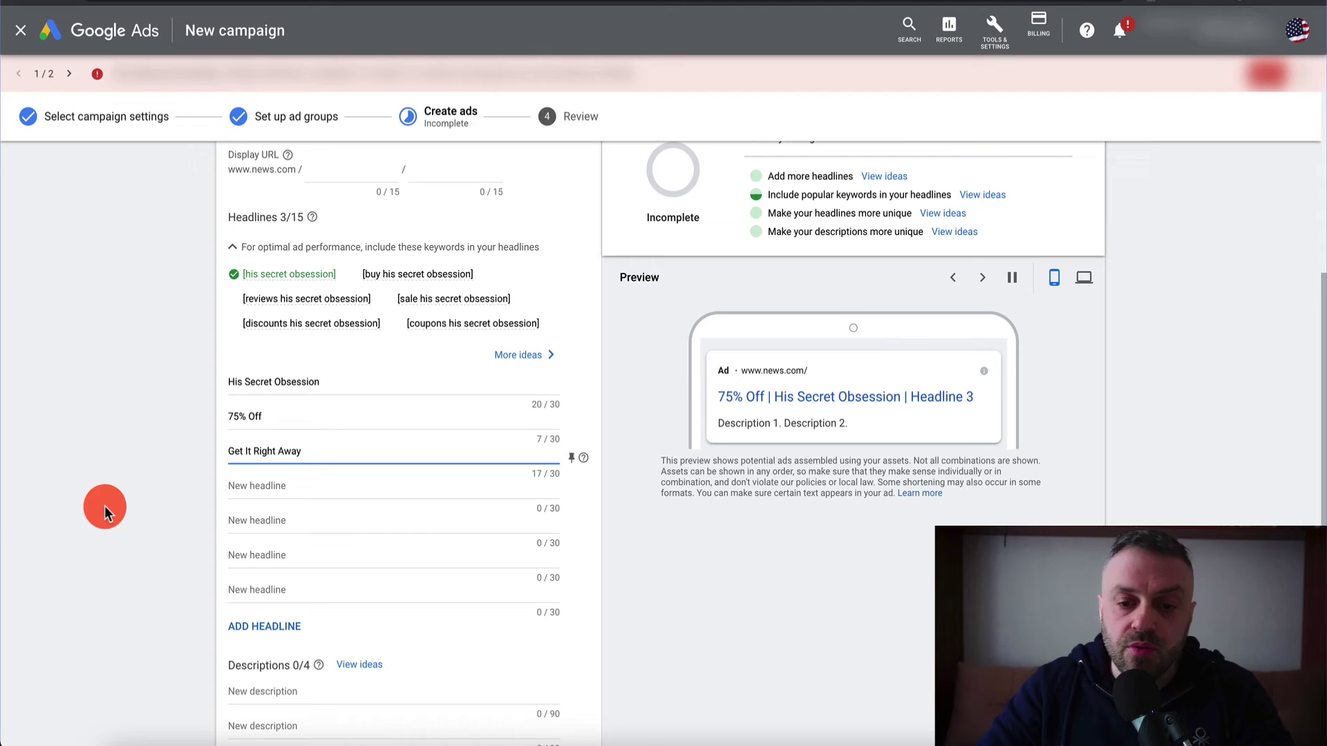
click(85, 494)
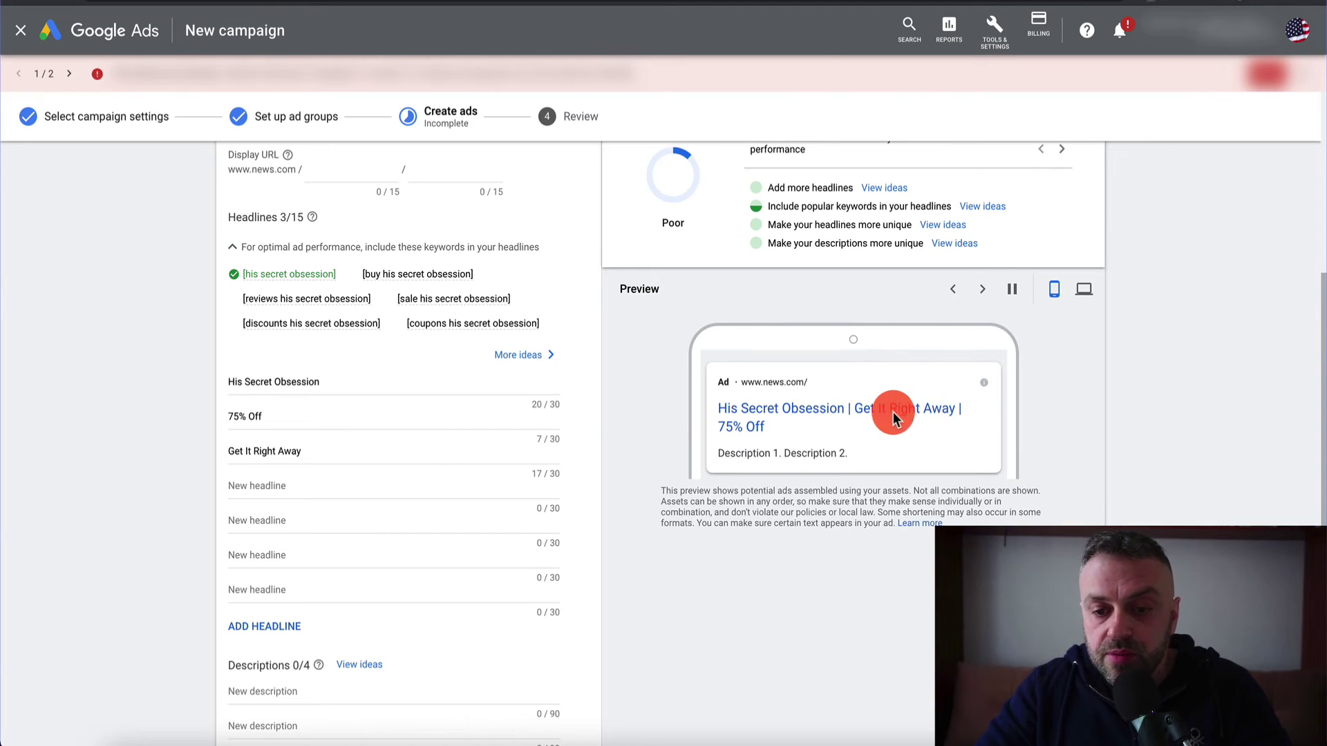
Move the "75% Off" headline to the fourth headline field and "Get It Right Away" up to the second
click(298, 421)
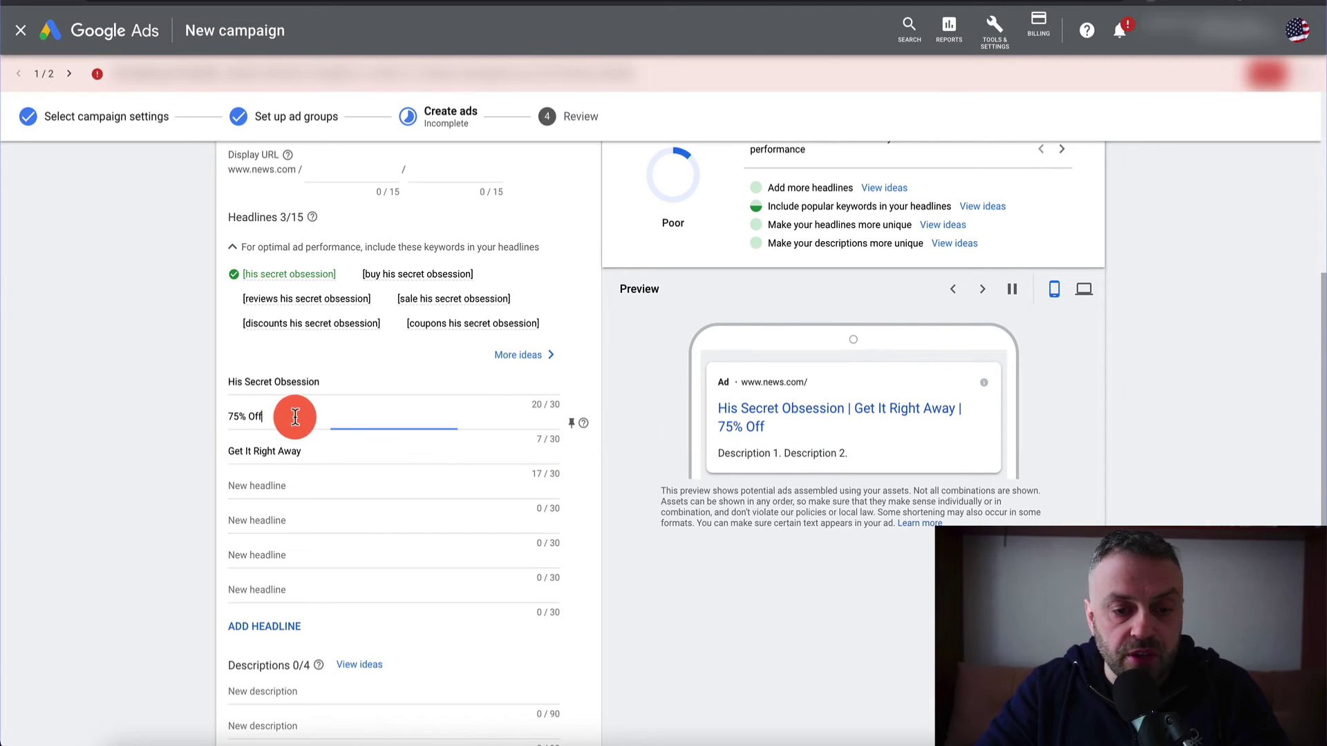
key(ctrl+a)
key(ctrl+c)
key(BackSpace)
click(338, 484)
key(ctrl+v)
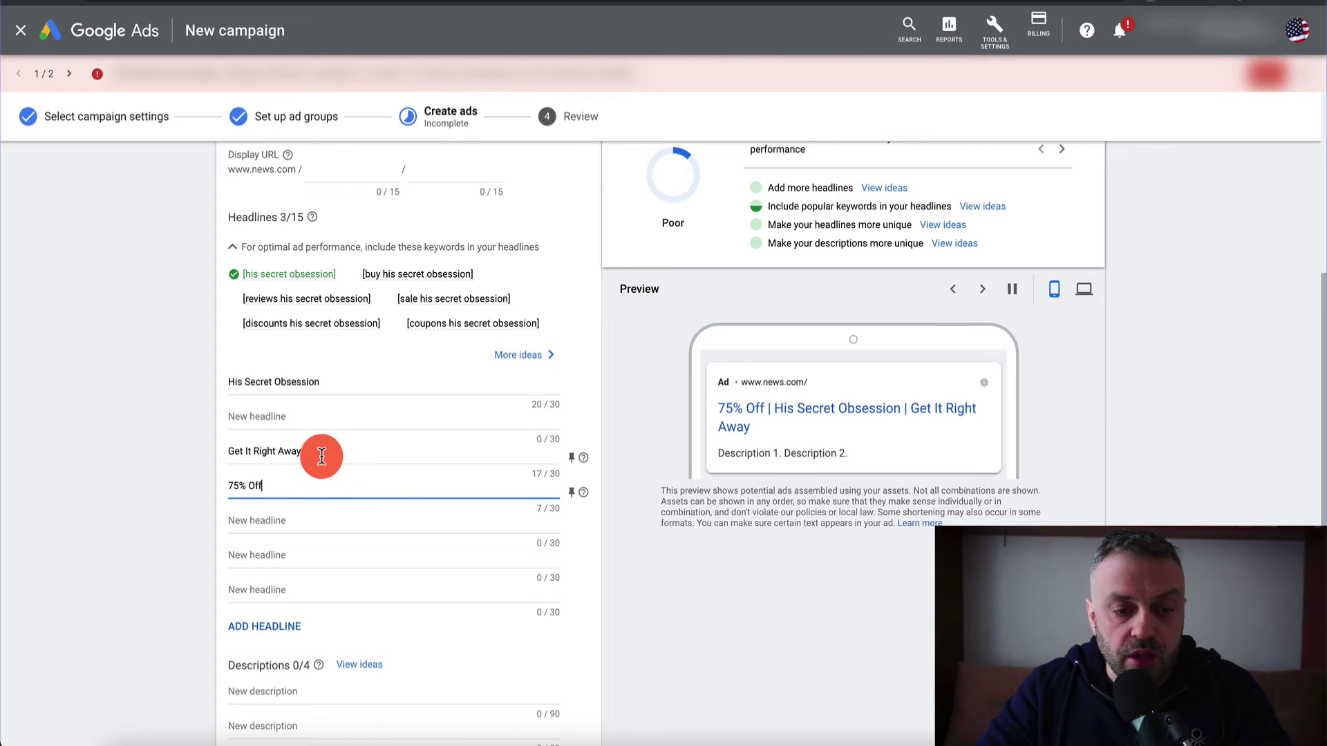
drag(317, 454, 182, 455)
key(ctrl+x)
click(296, 416)
key(ctrl+v)
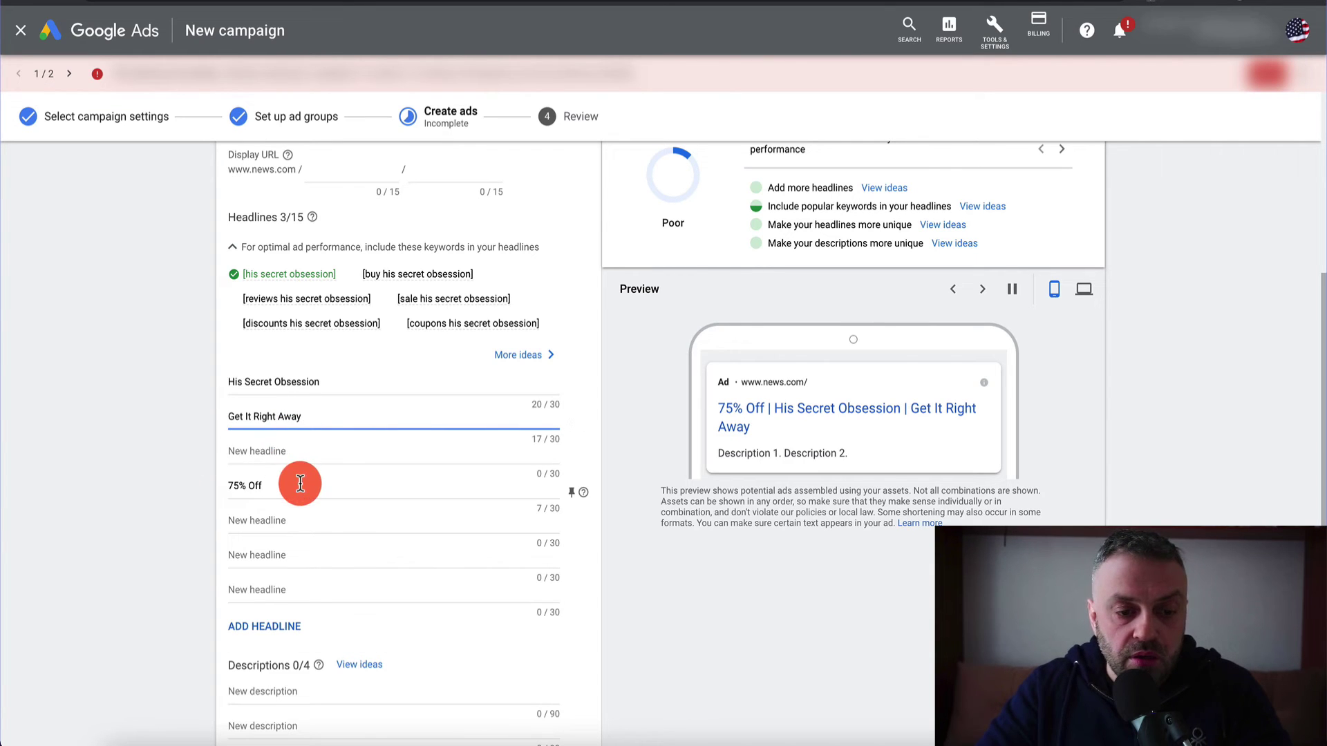
Move the "75% Off" headline from the fourth field into the empty third headline field
click(300, 483)
key(ctrl+a)
key(ctrl+x)
click(280, 454)
key(ctrl+v)
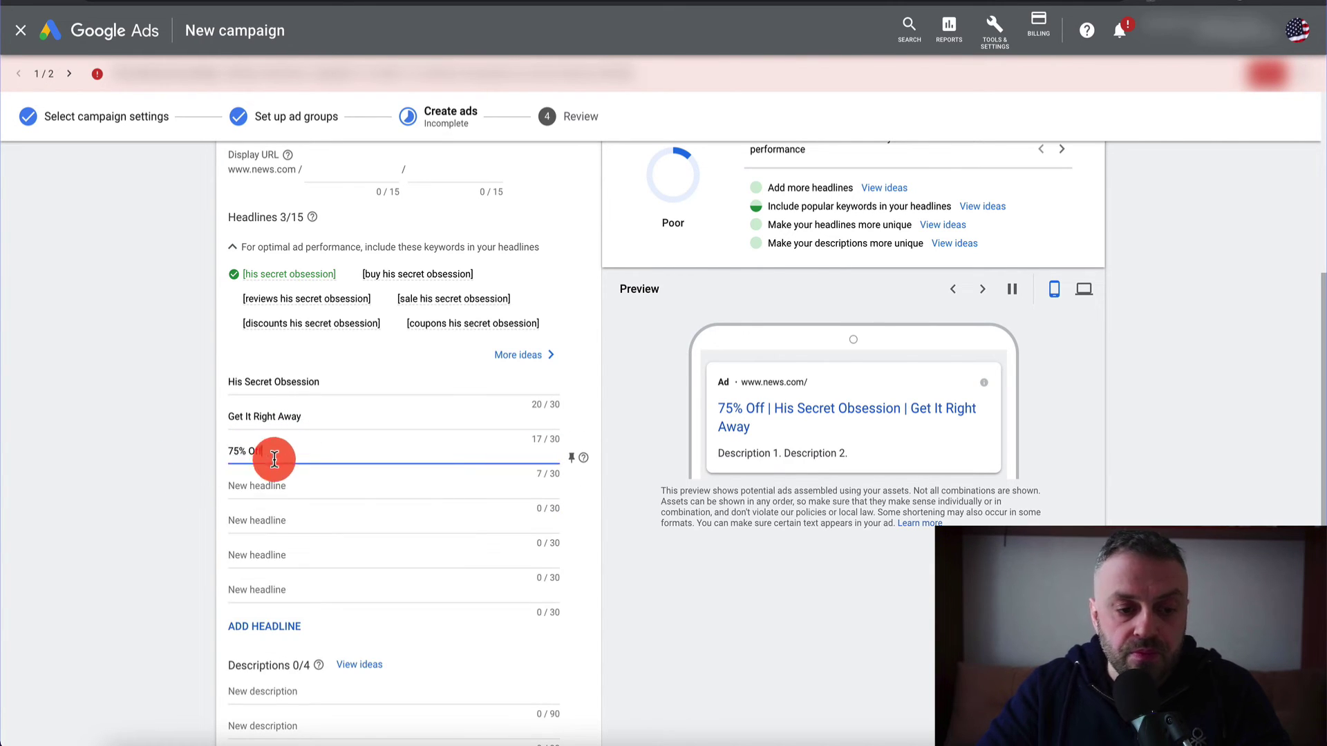
click(113, 453)
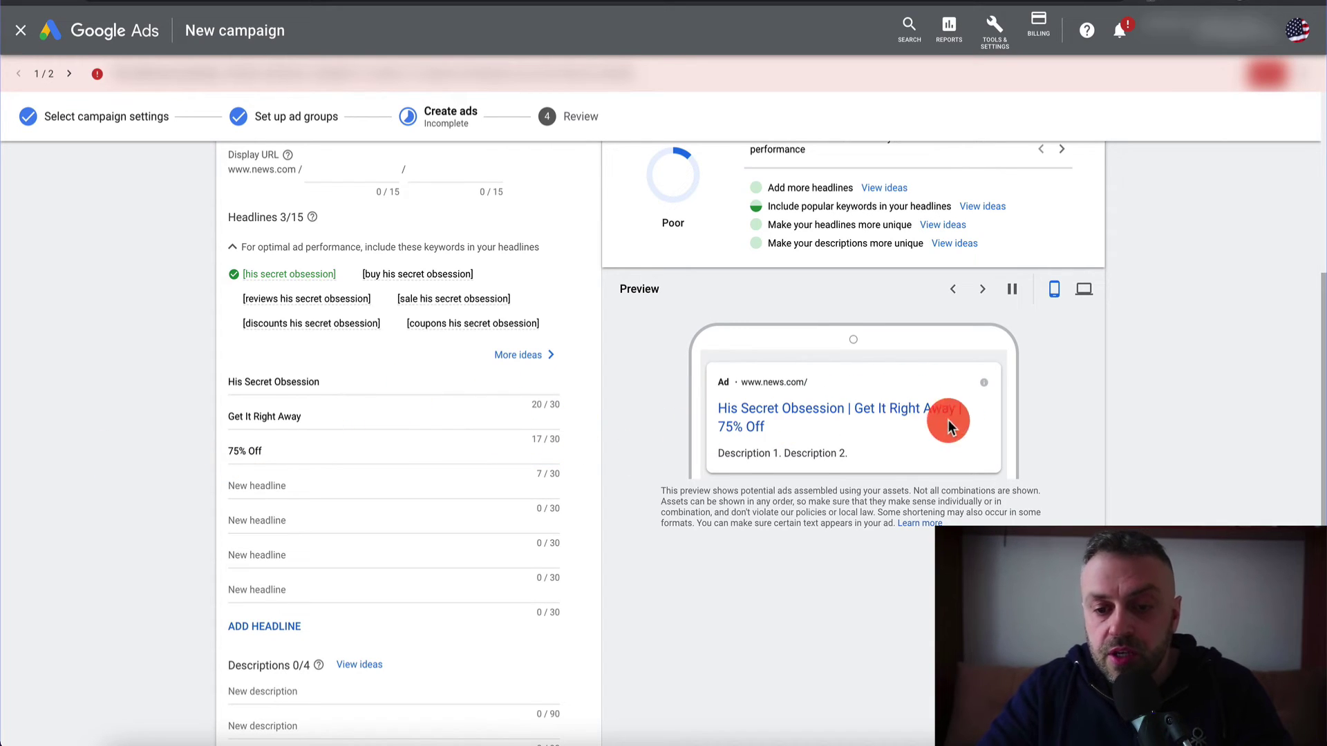
Copy the competitor's description "Discover His Secret Obsession - How to Attract And Keep Any Man Using These Secret Signals" into the ad's first description
scroll(135, 467, down, 3)
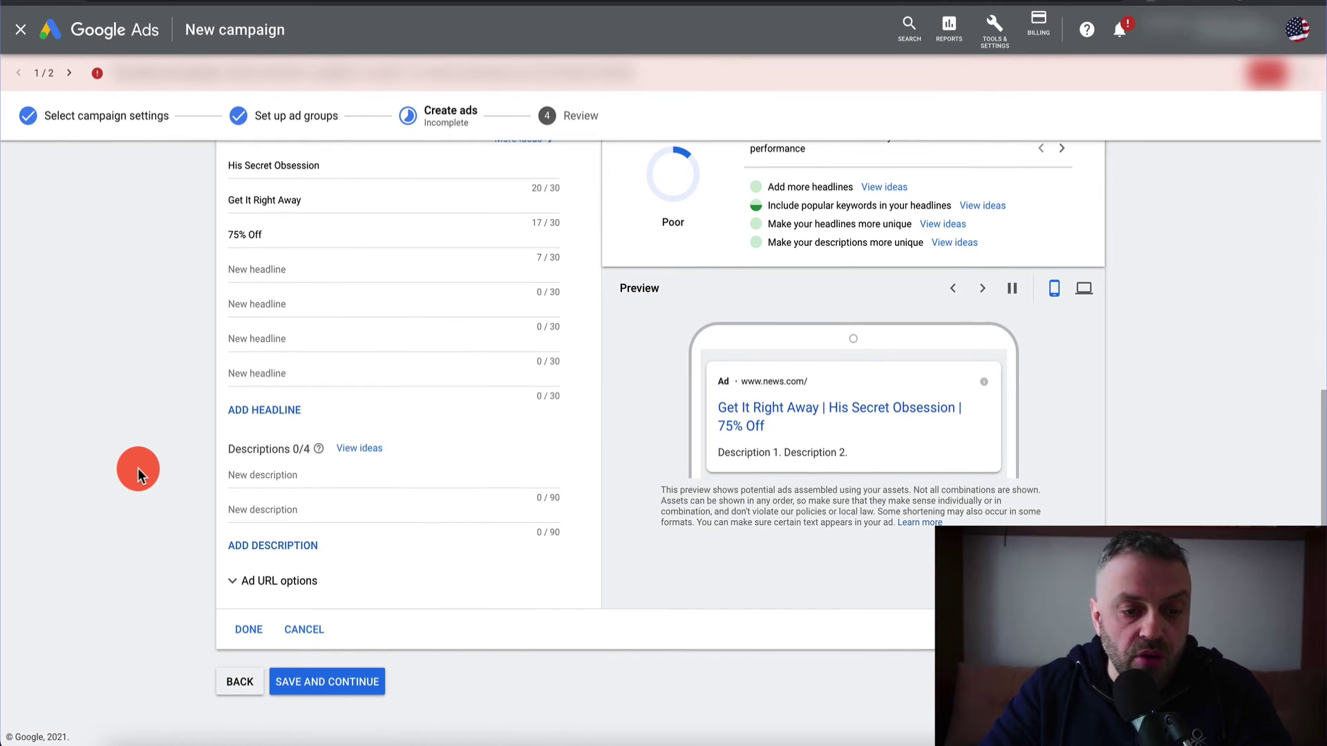
click(320, 477)
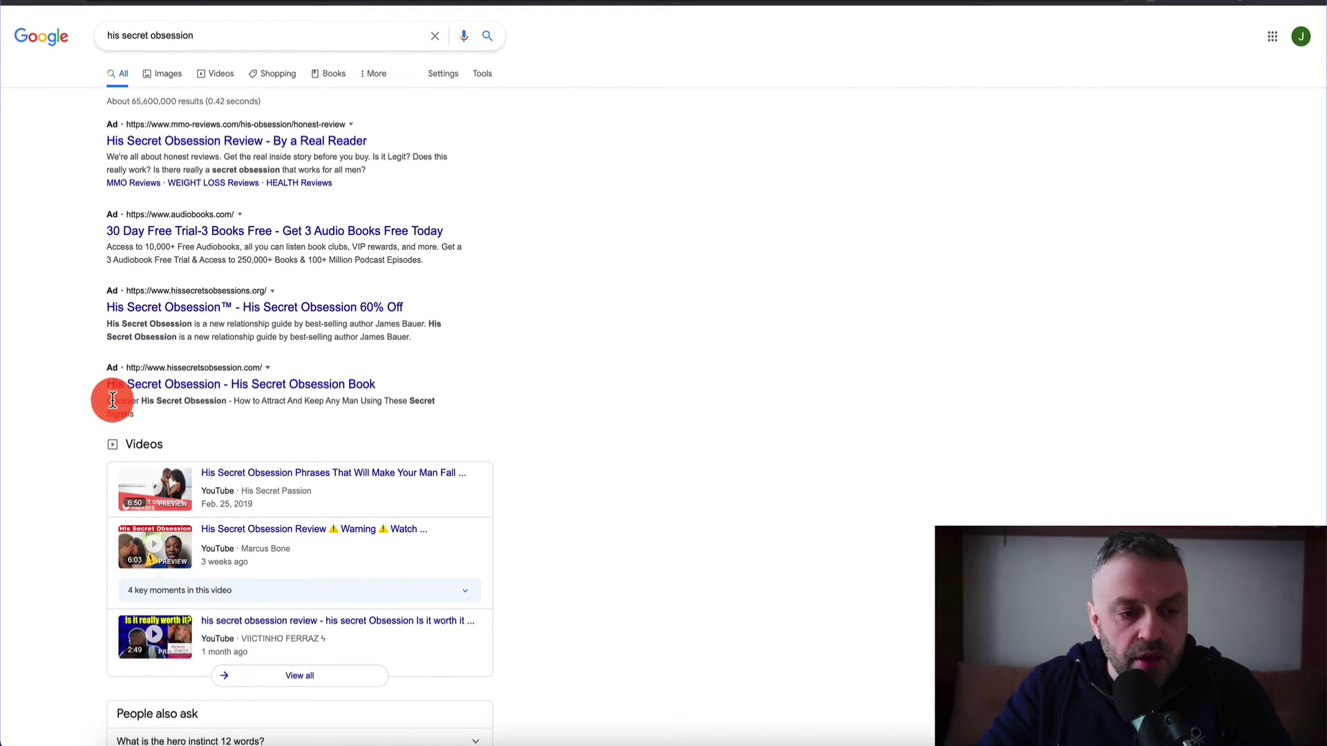
drag(109, 400, 135, 414)
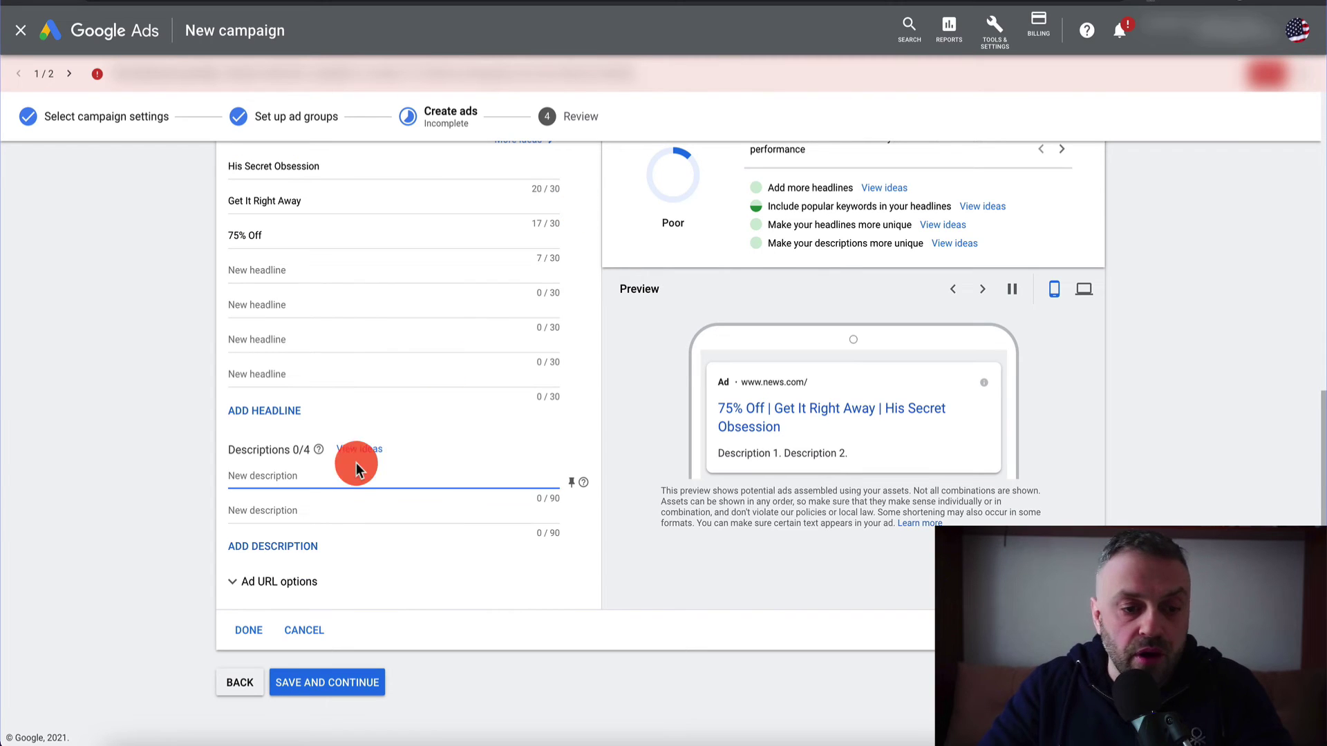
click(328, 469)
key(ctrl+v)
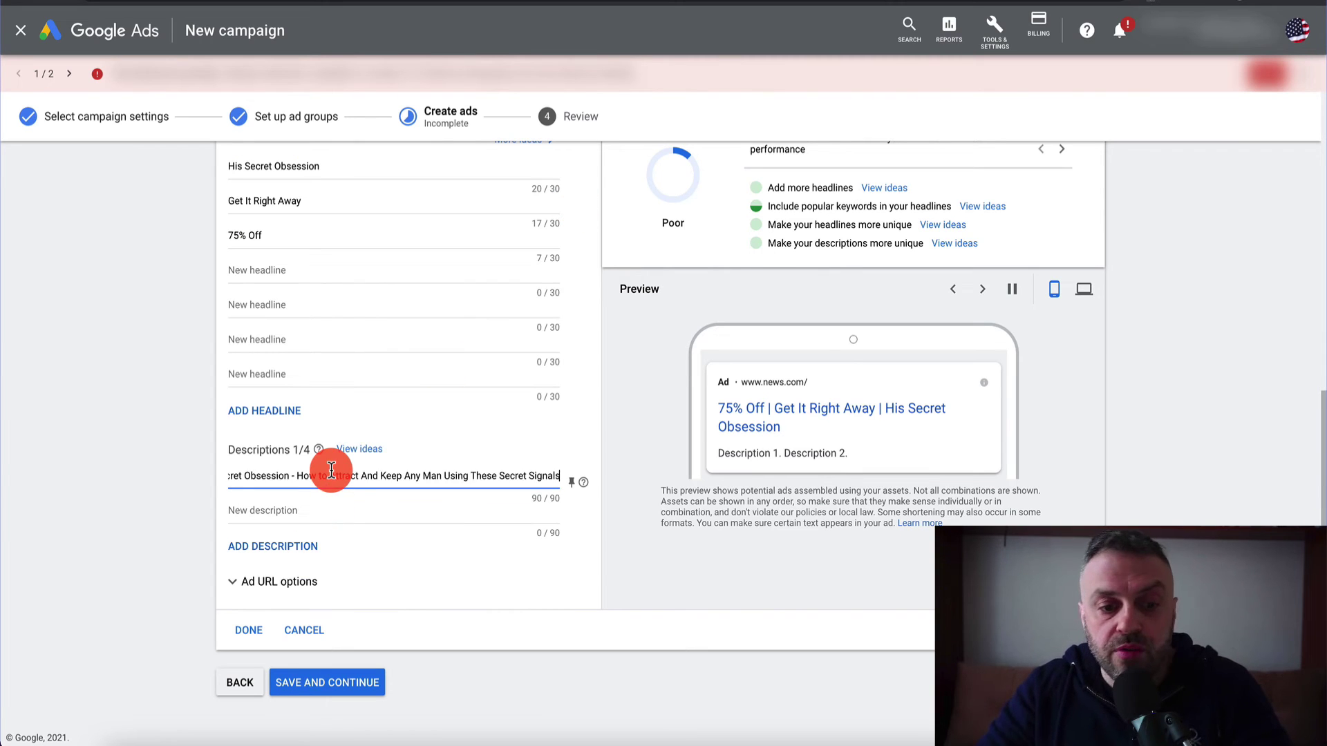
Try to continue to the campaign review with one description, and return to the ad's empty second description
click(294, 513)
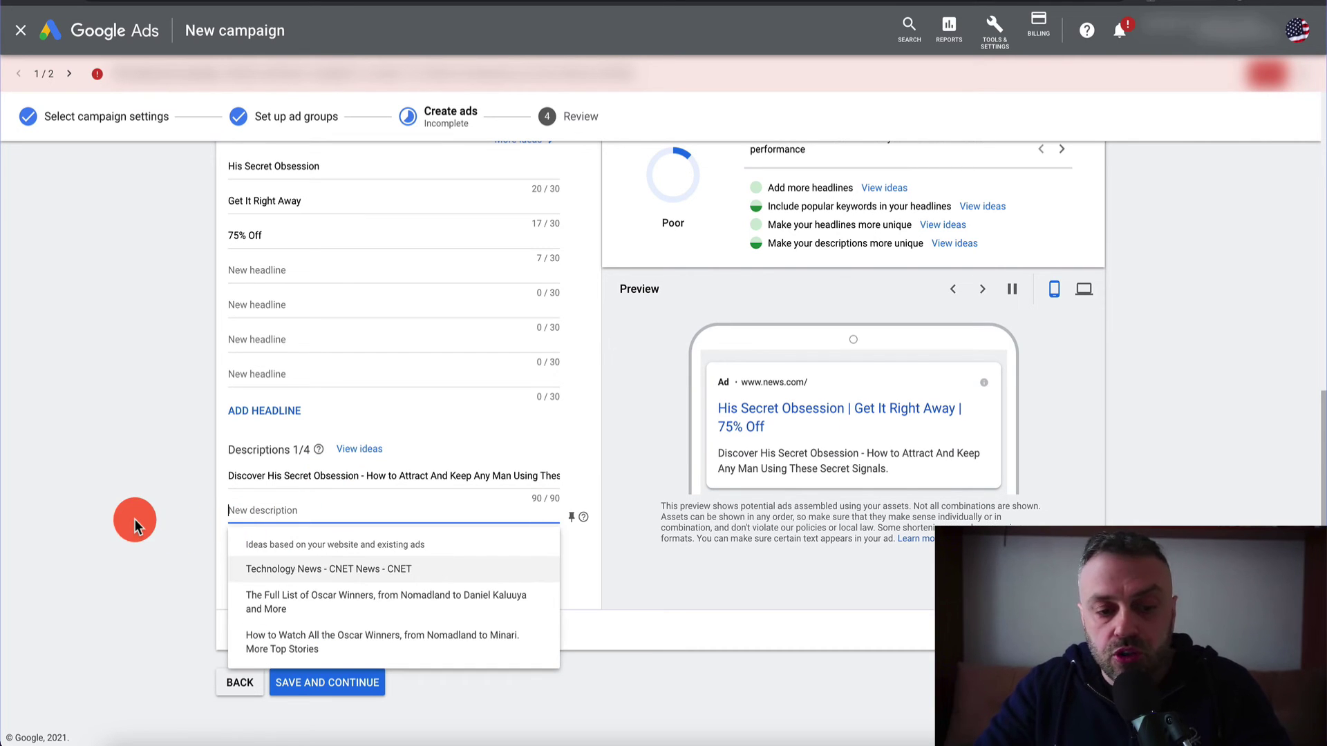
click(134, 520)
click(379, 696)
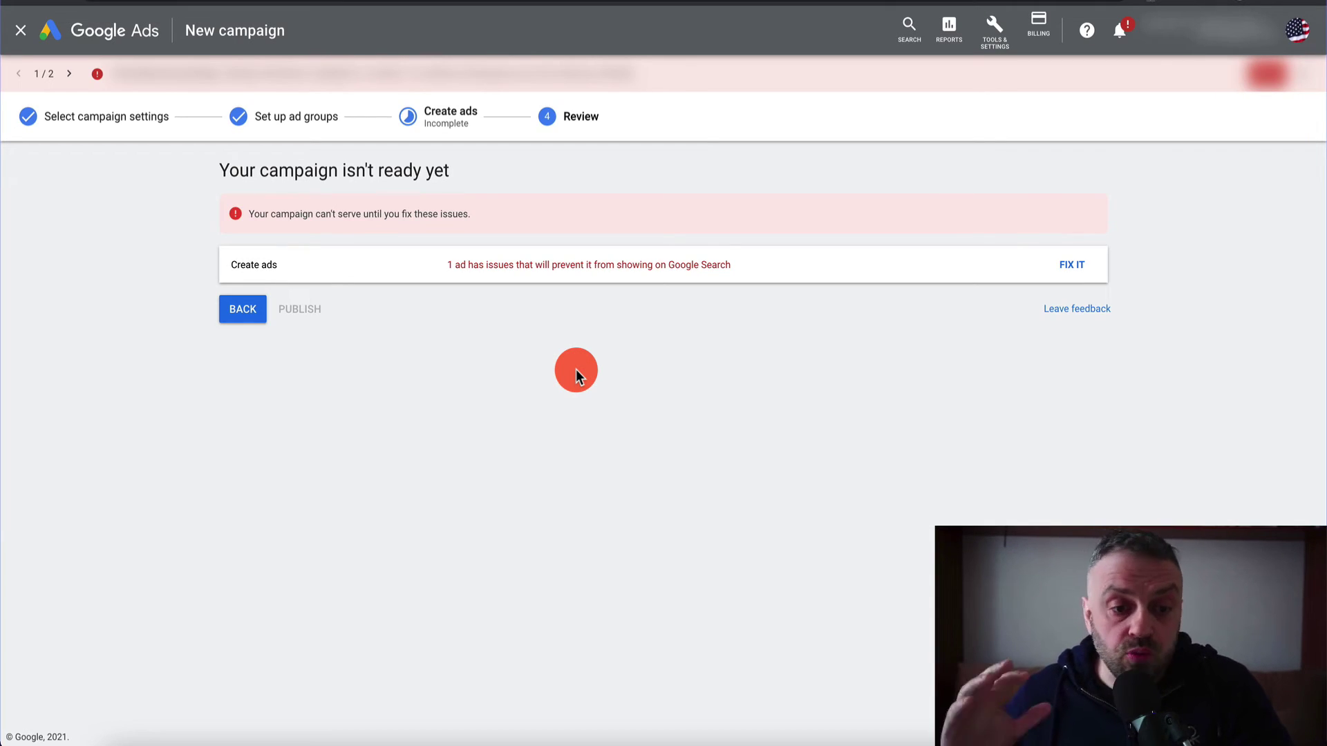
click(680, 266)
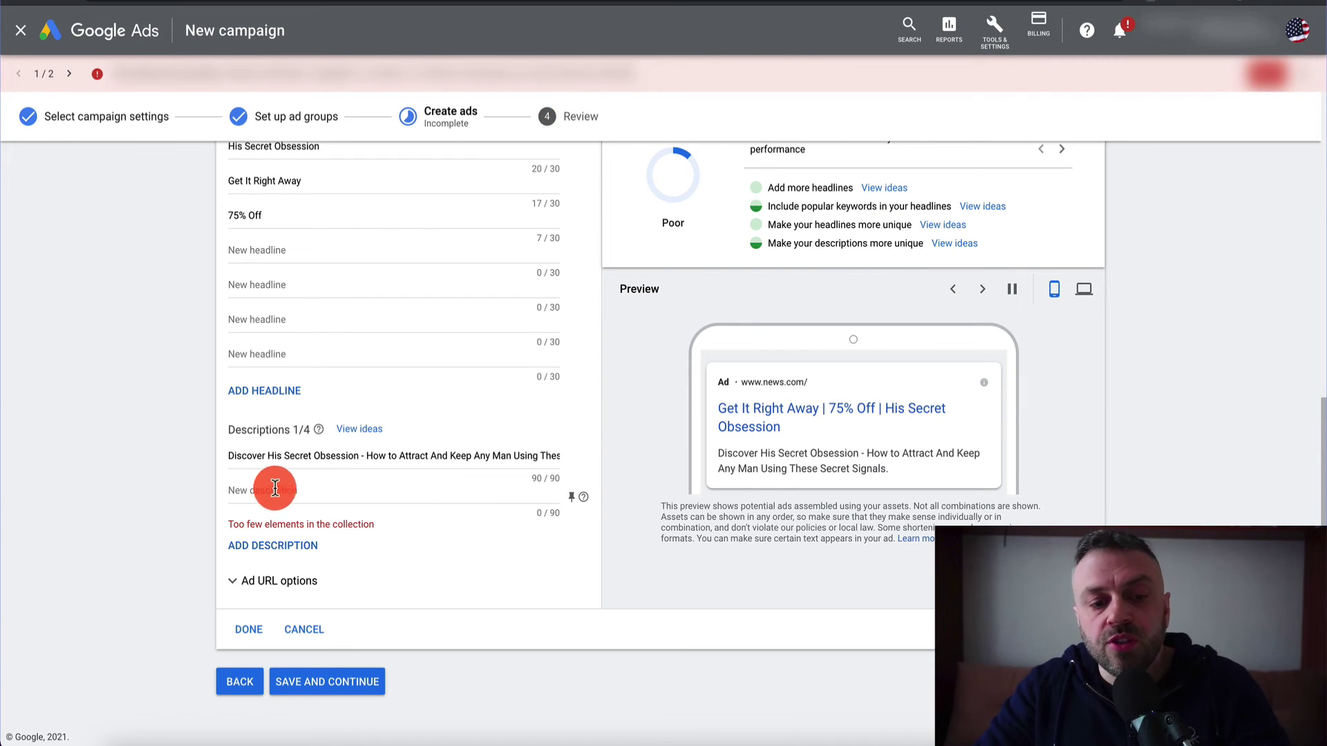
click(301, 489)
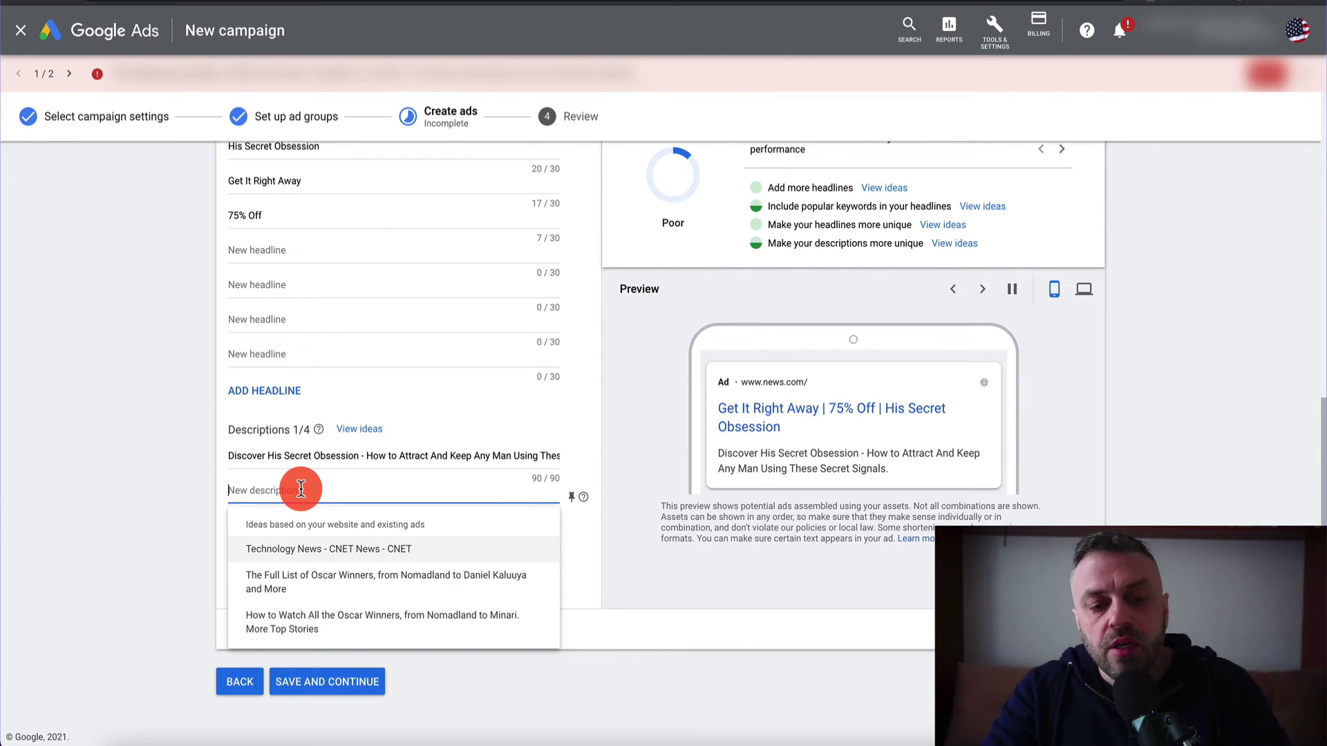
text(New)
text(This Bo)
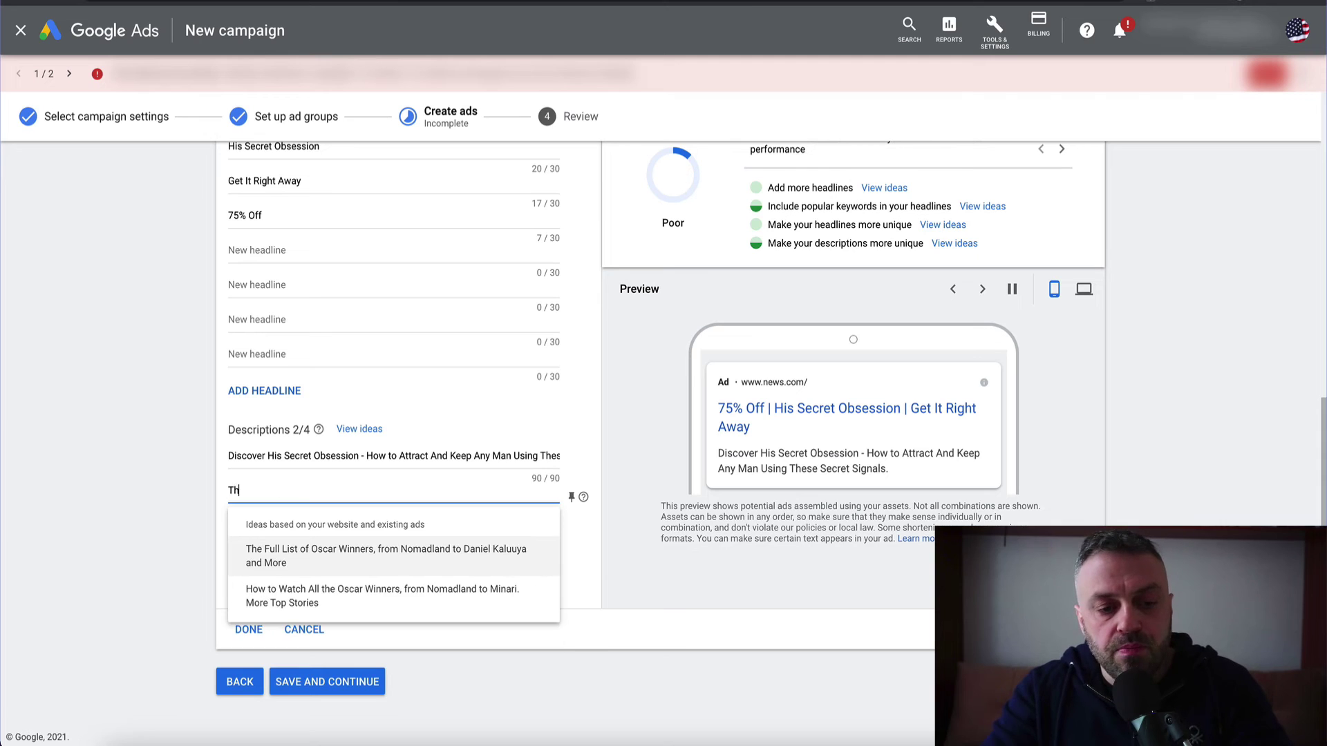
key(BackSpace)
key(BackSpace)
key(BackSpace)
key(BackSpace)
key(BackSpace)
key(BackSpace)
key(BackSpace)
Enter "Learn How To Get Your Man Obsessed With You" as the second description and continue to the campaign review
text(Learn How TO)
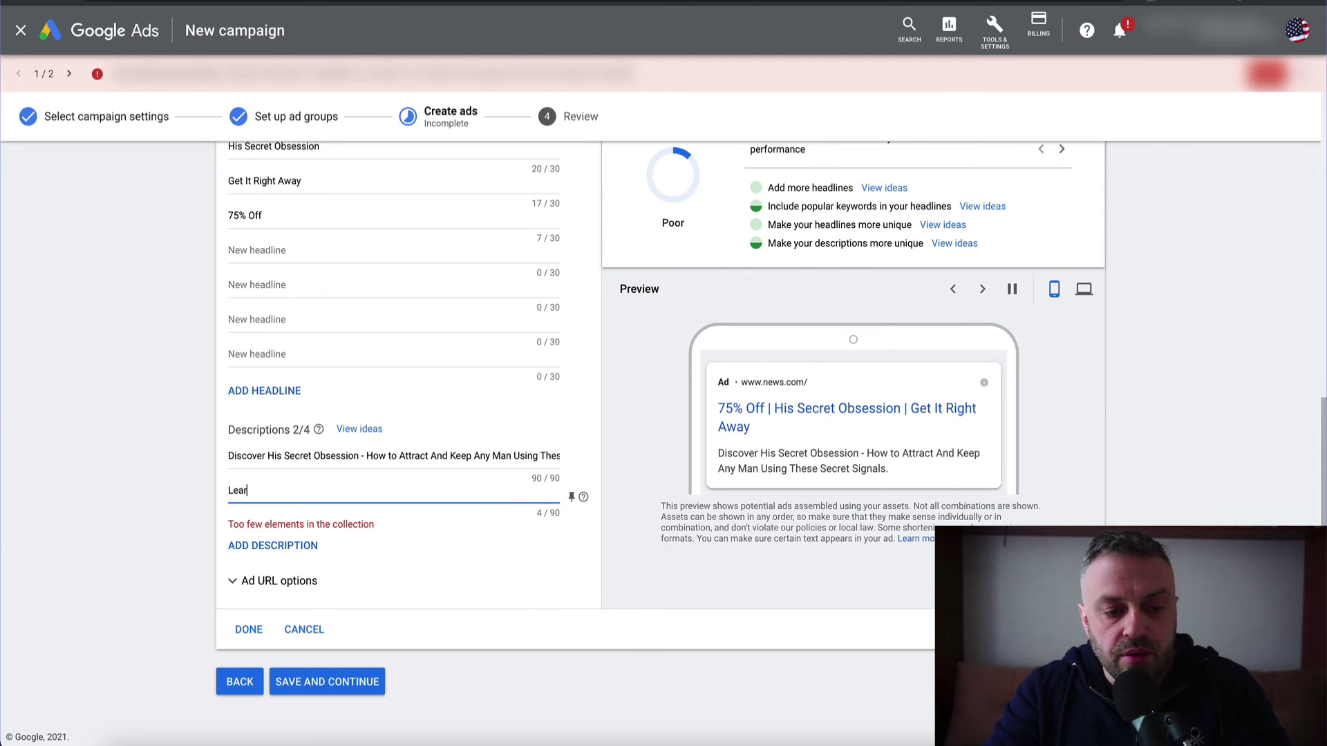
key(BackSpace)
key(BackSpace)
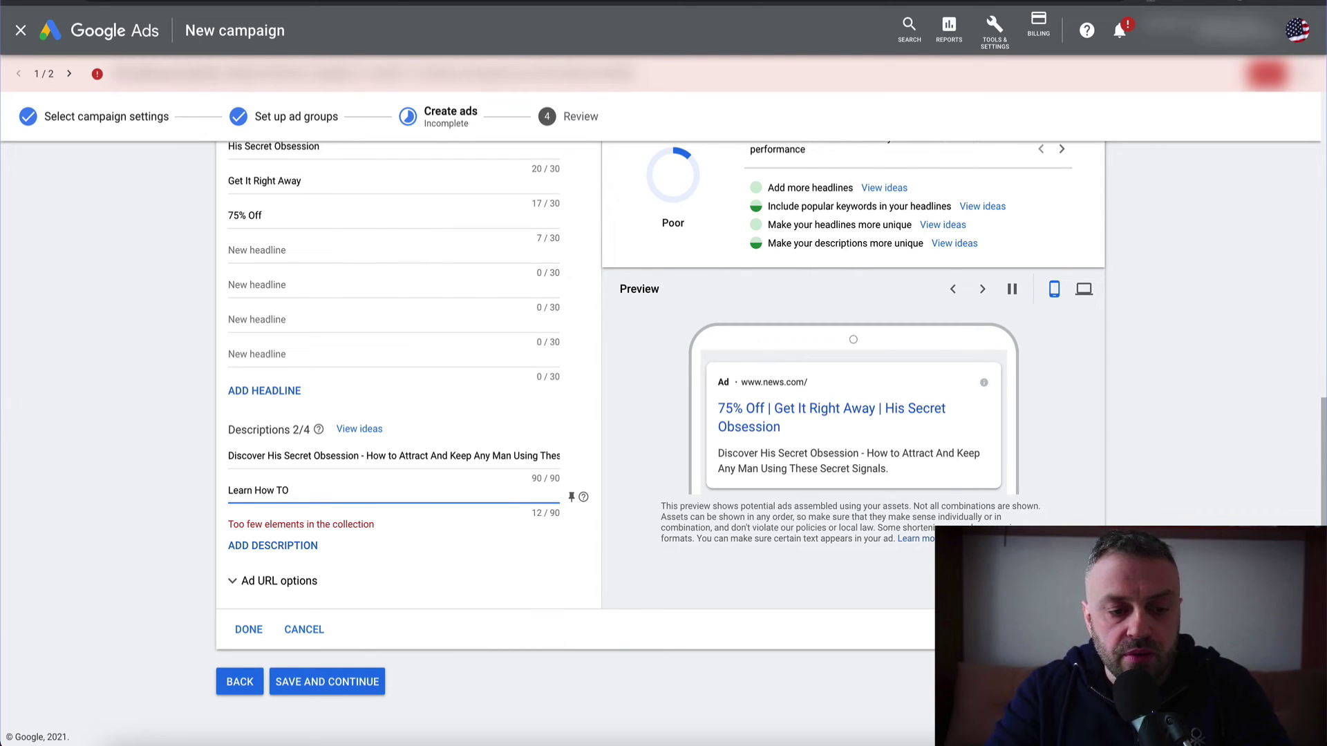
text(Get Your Man)
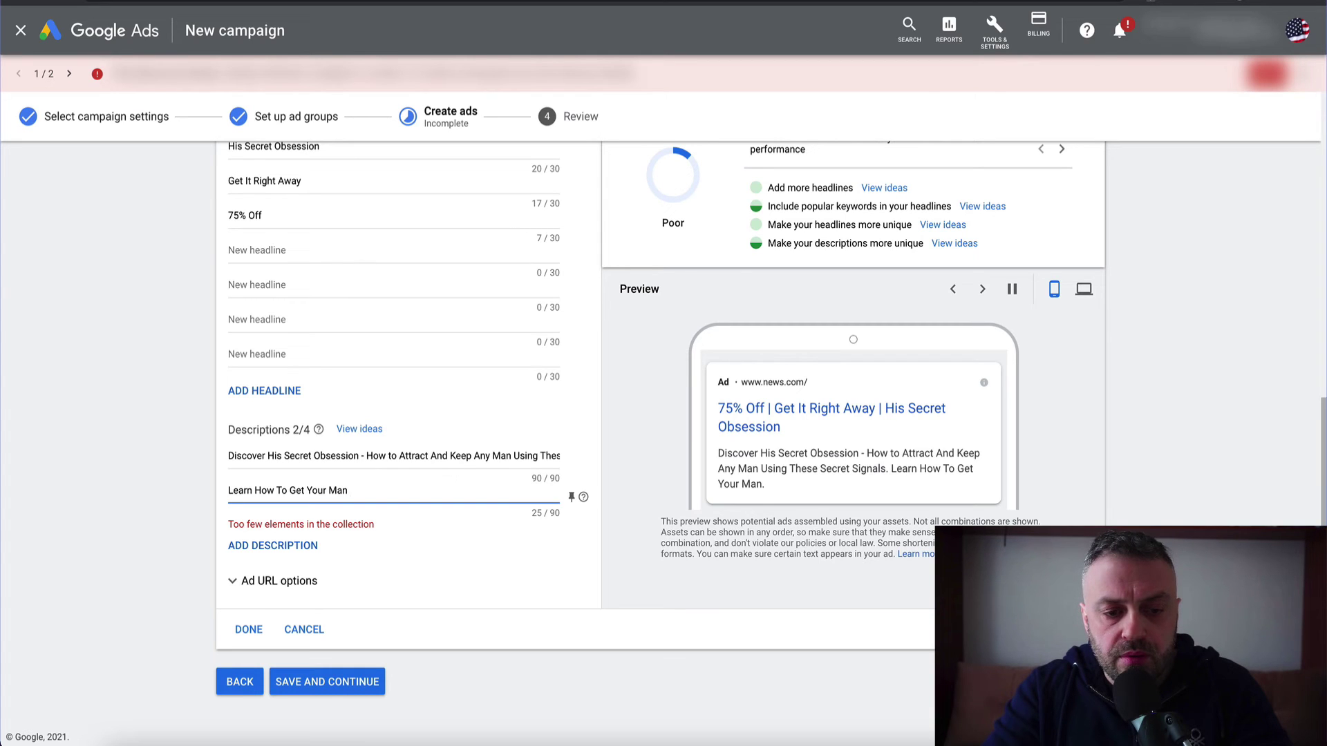
text(Obses)
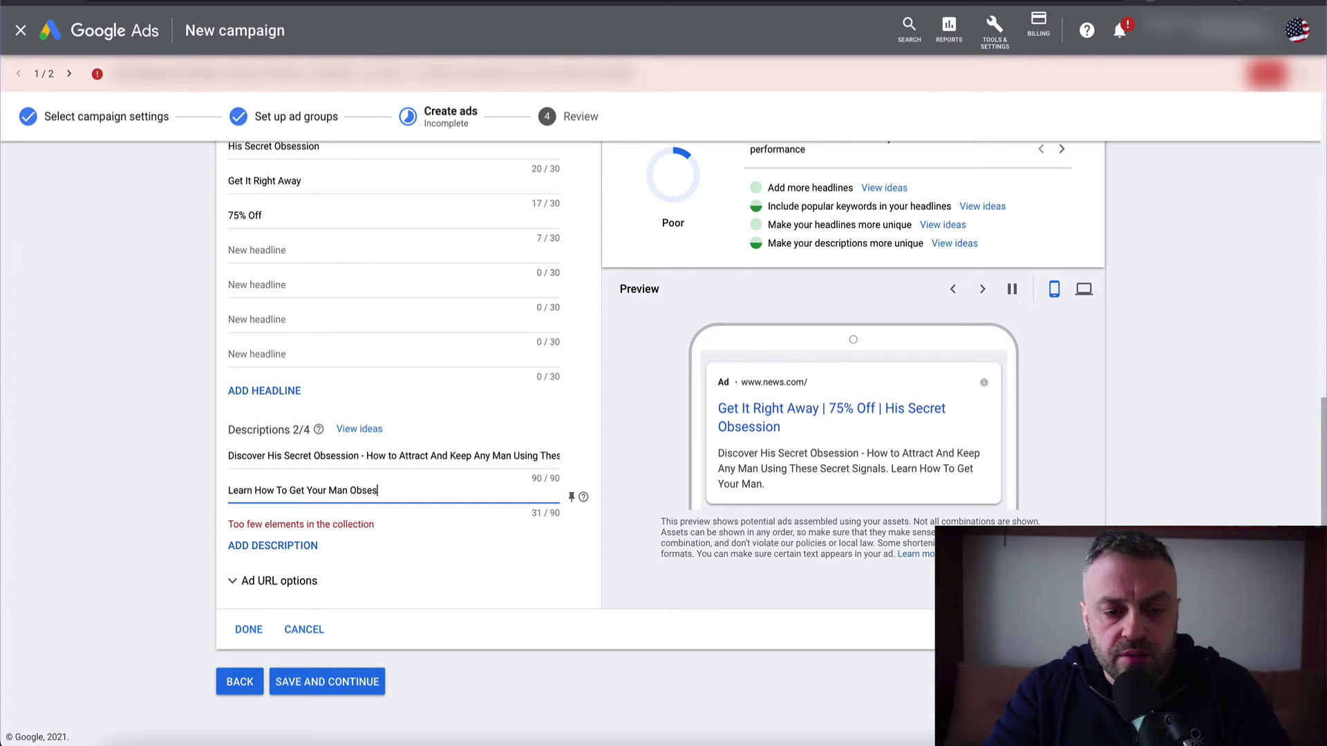
text(sed With You)
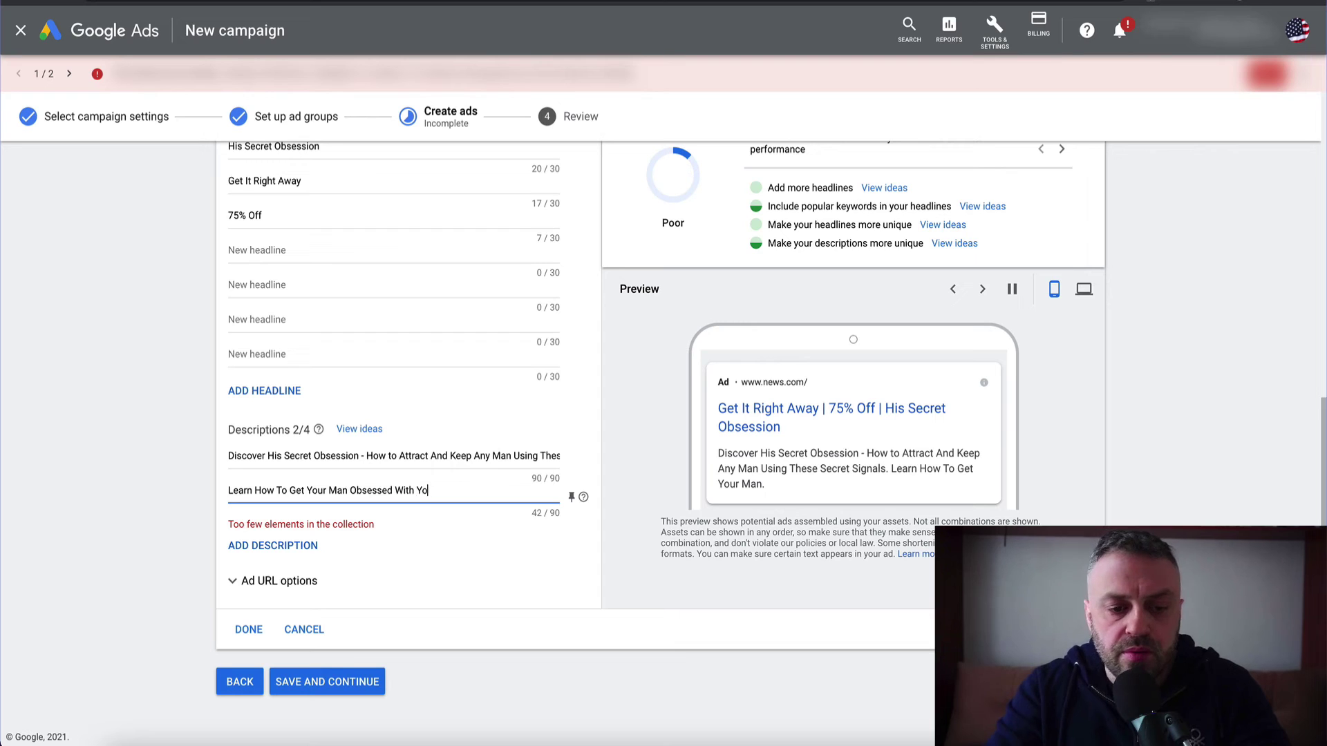
click(270, 485)
click(143, 513)
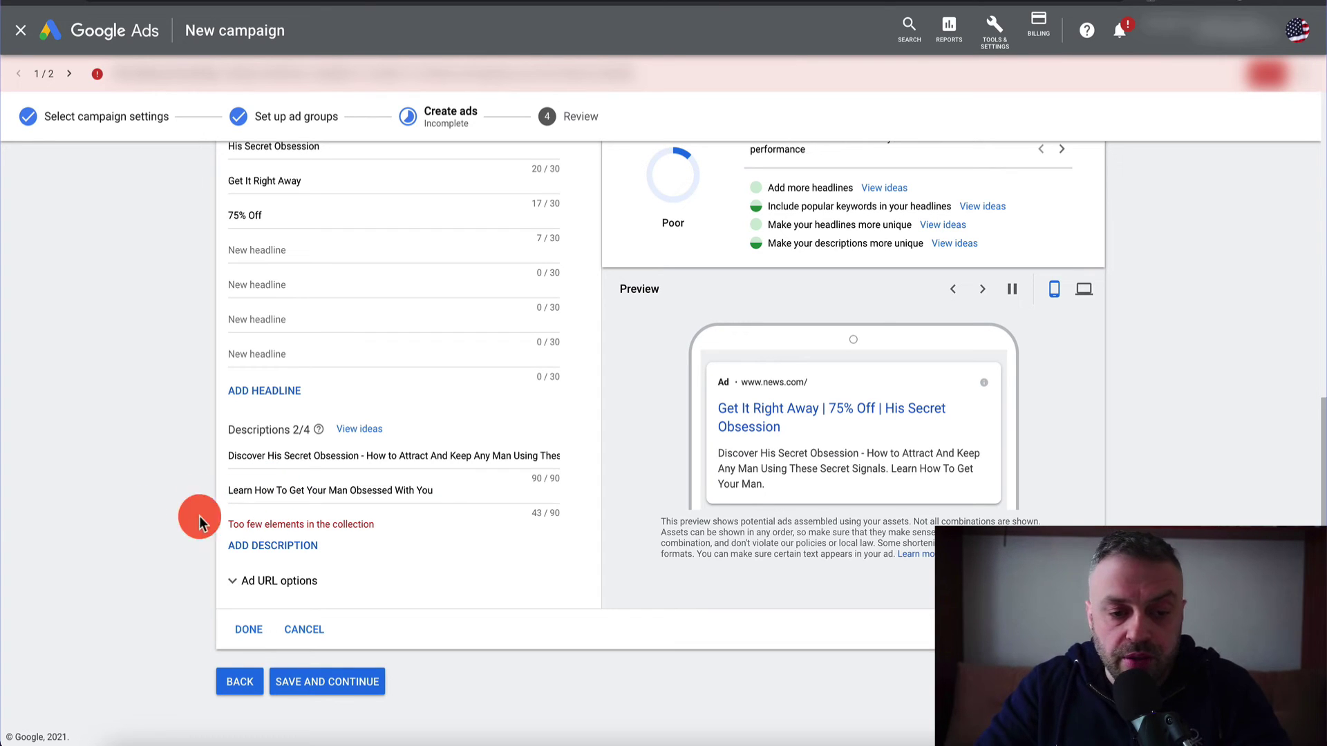
click(355, 683)
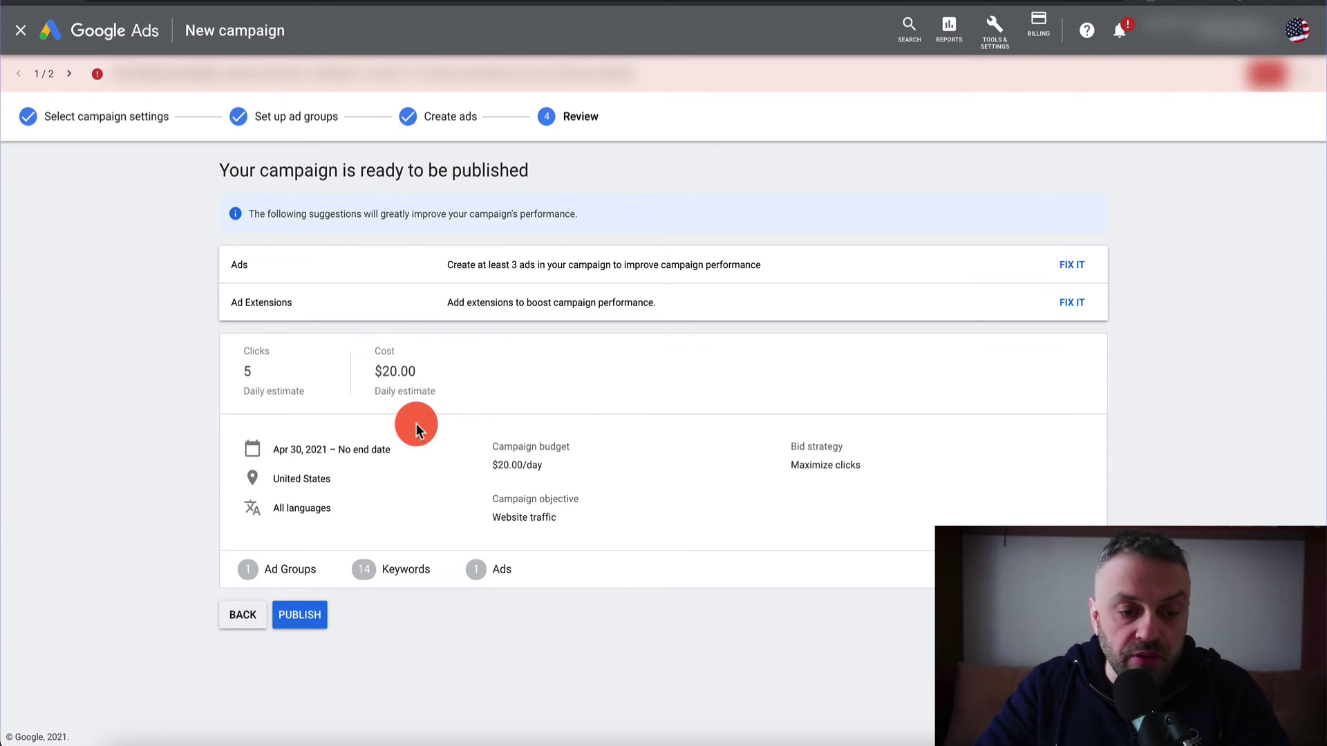
click(308, 619)
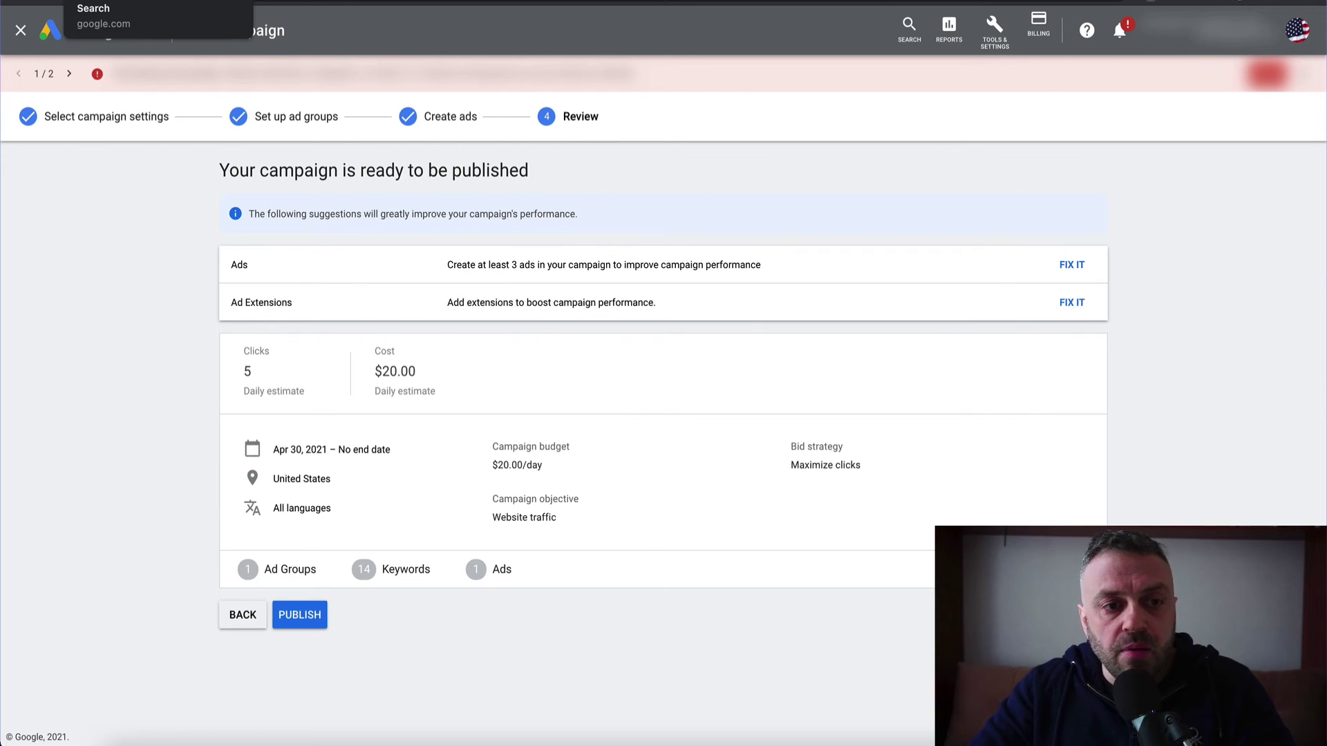
Switch to medium.com in the browser and start writing a new story from the account's options
click(207, 6)
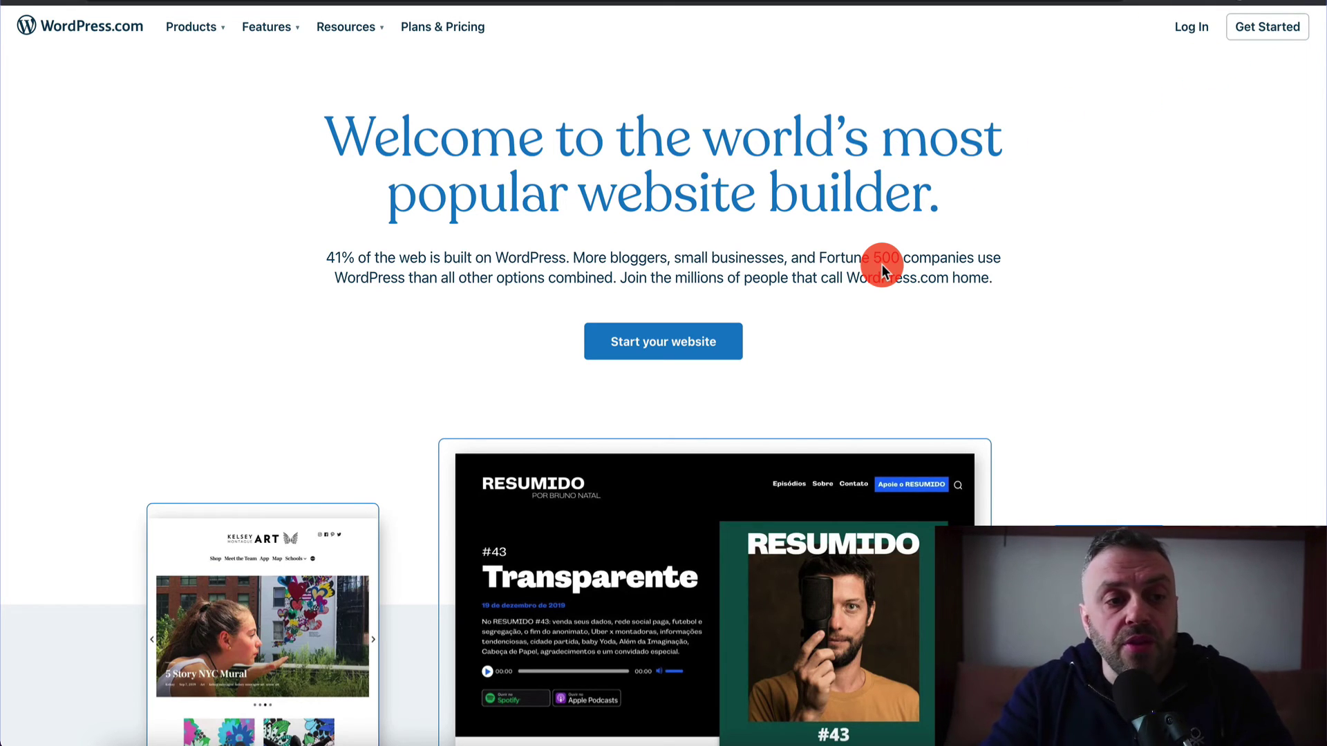
key(super+l)
text(medium.com)
key(Return)
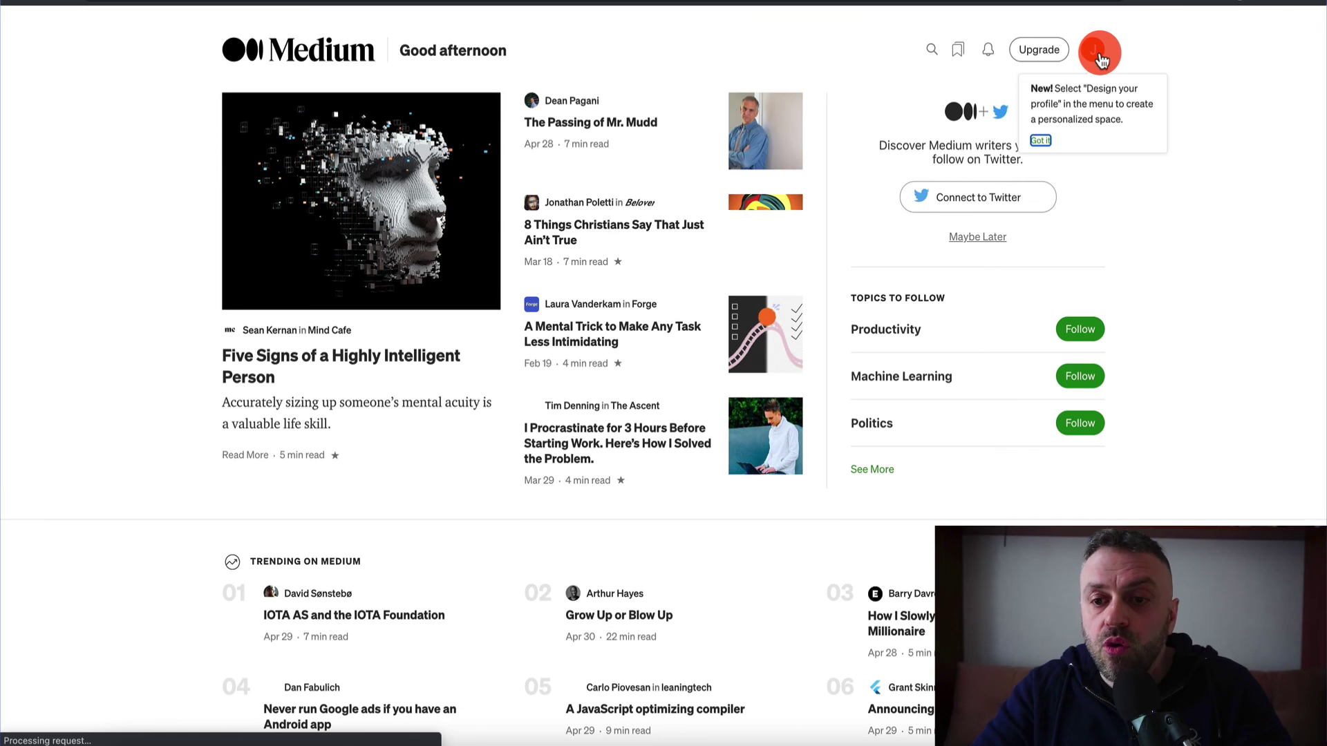
click(1092, 50)
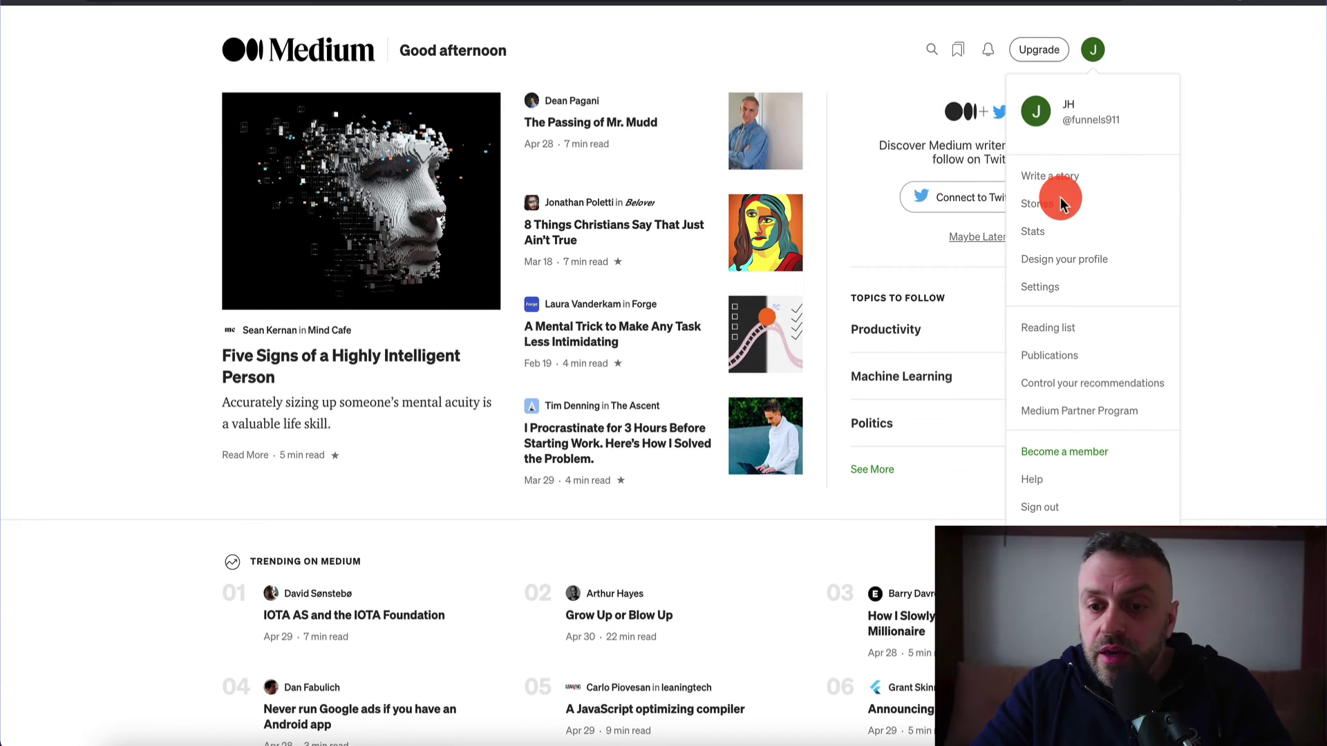
click(1050, 178)
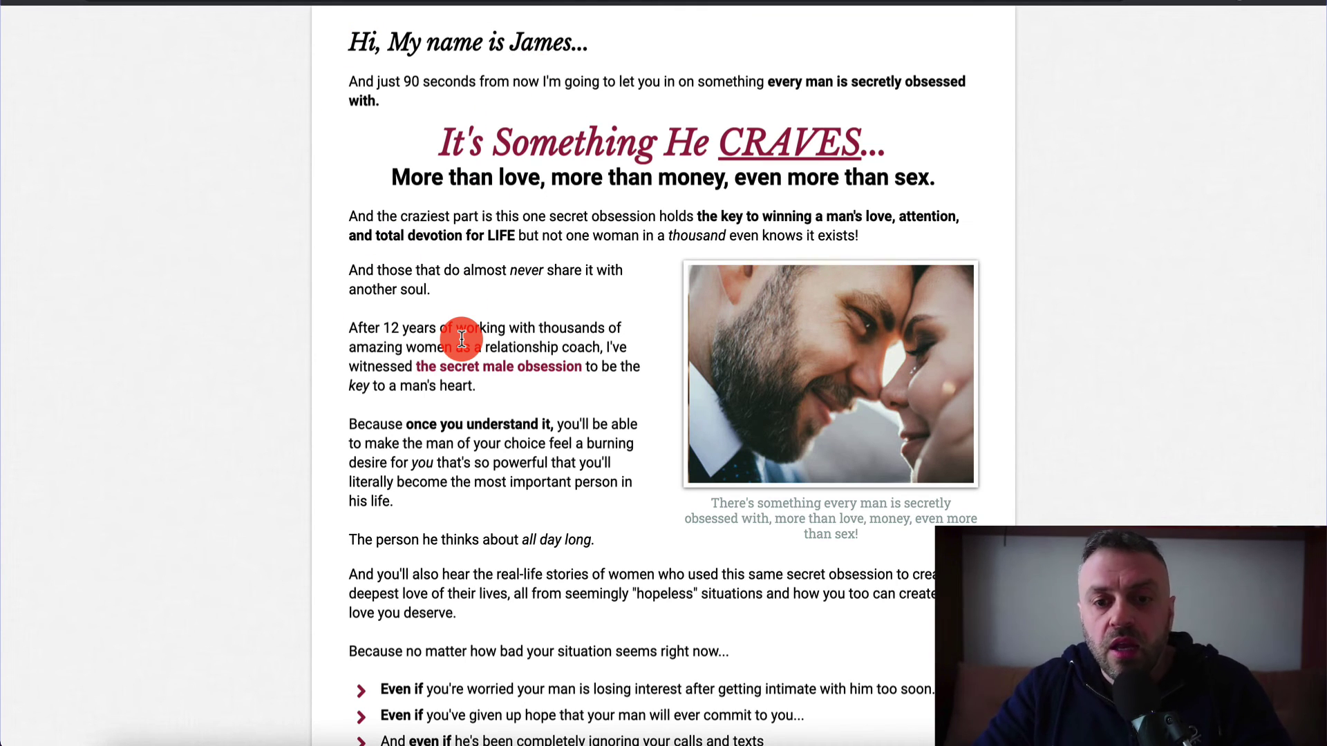
Read through the His Secret Obsession sales page, dismiss its exit offer and return to the blank Medium draft
scroll(462, 339, down, 4)
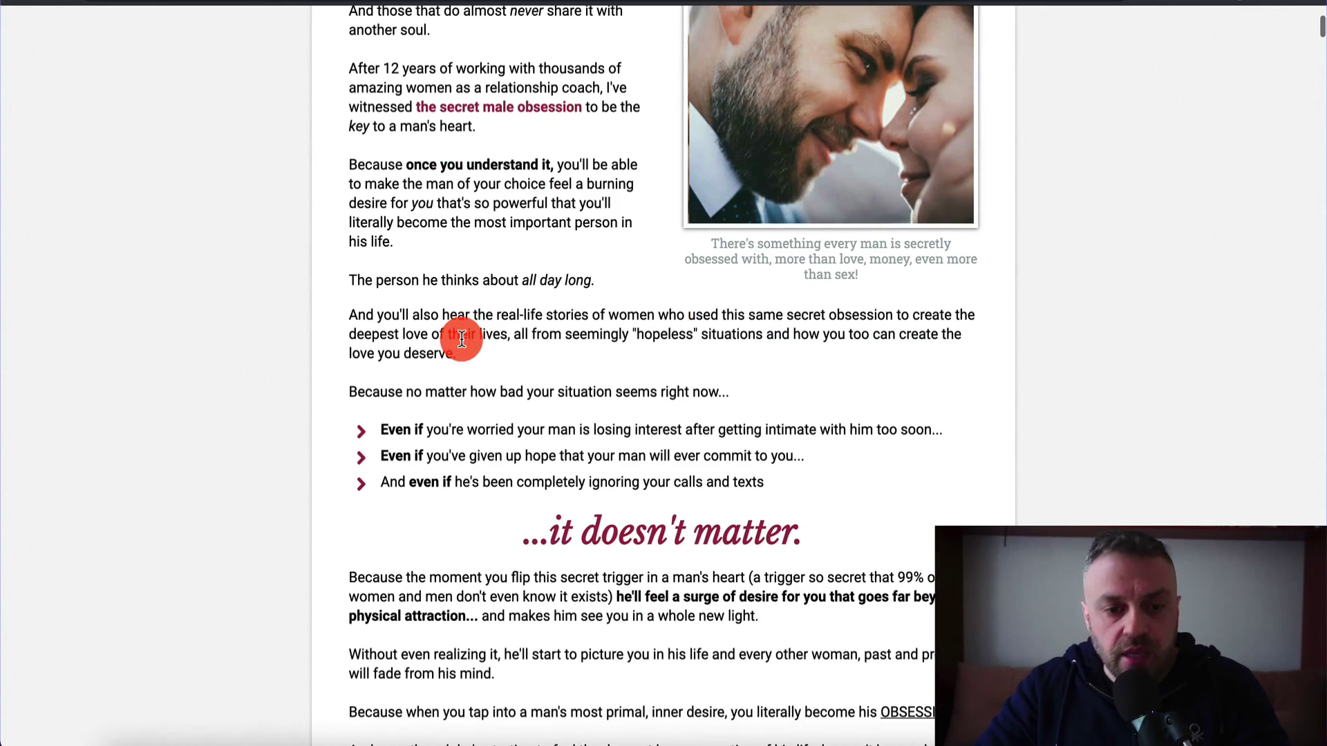
scroll(462, 339, up, 4)
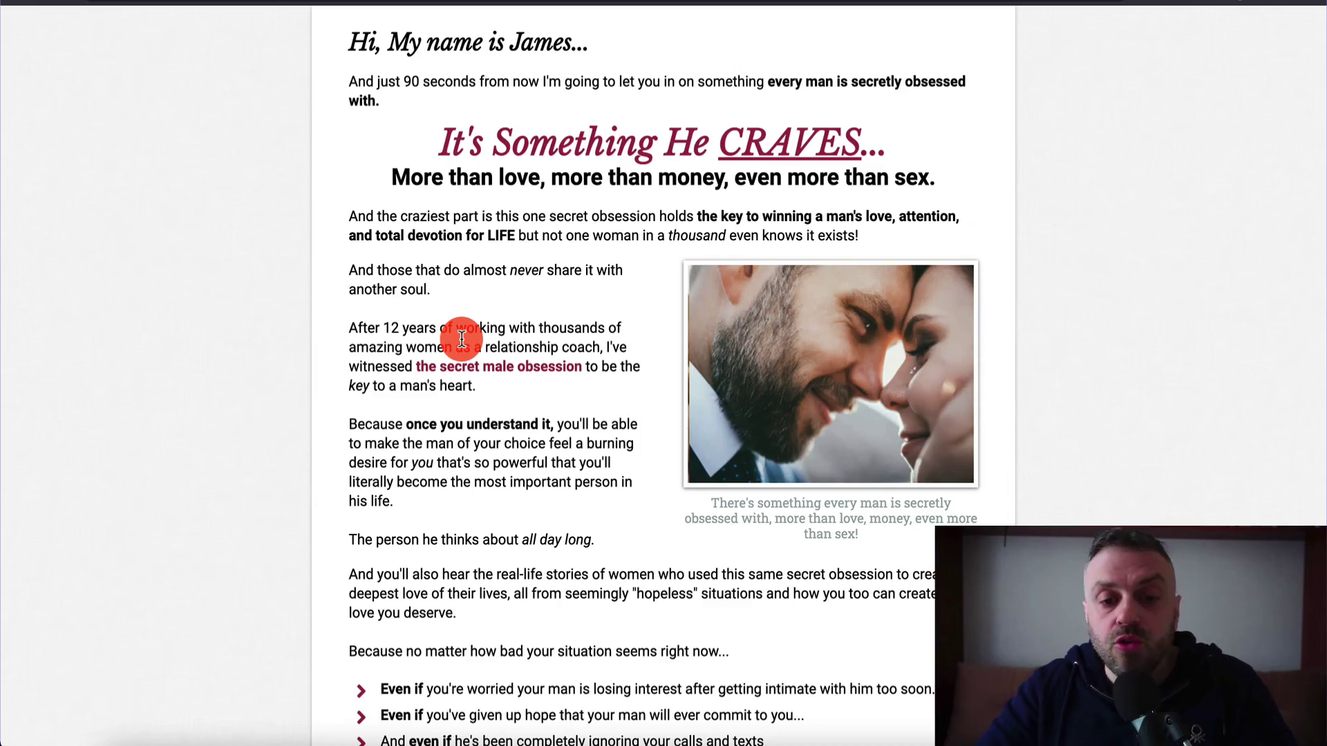
scroll(462, 338, down, 20)
scroll(461, 339, down, 20)
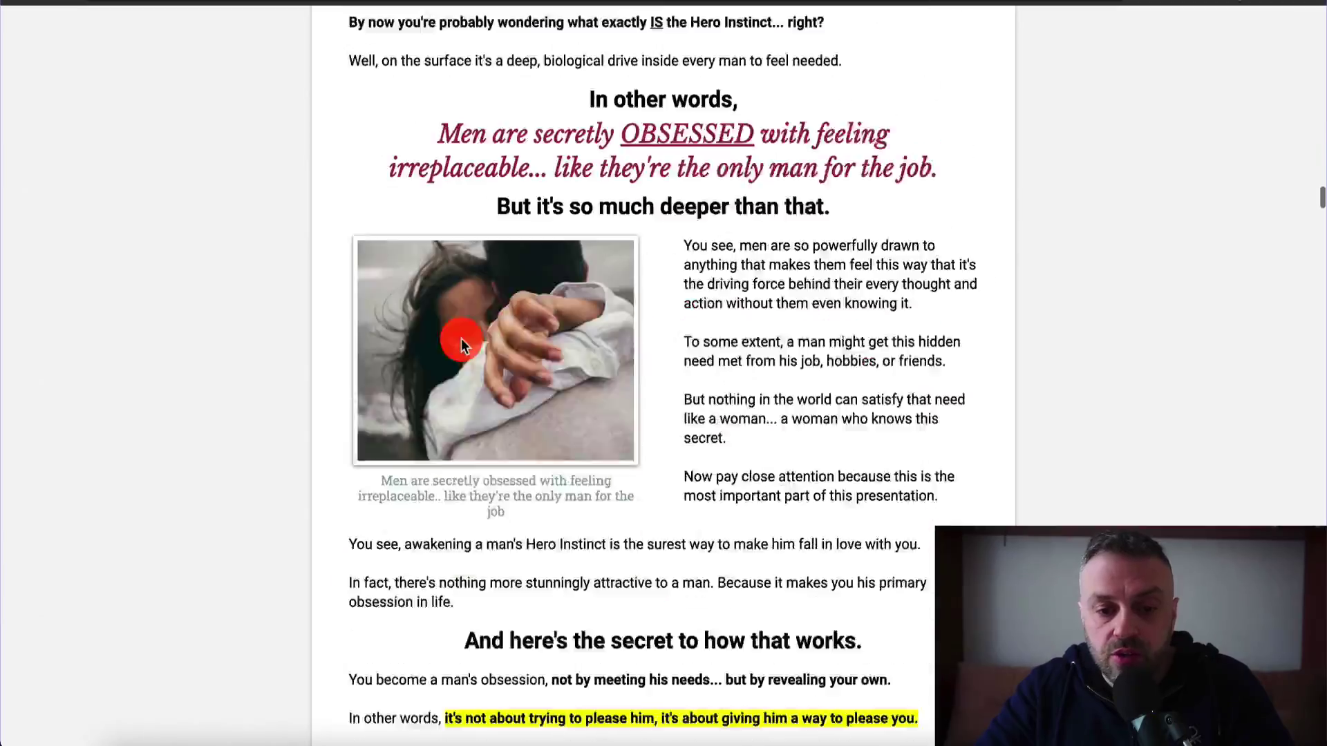
scroll(462, 338, down, 20)
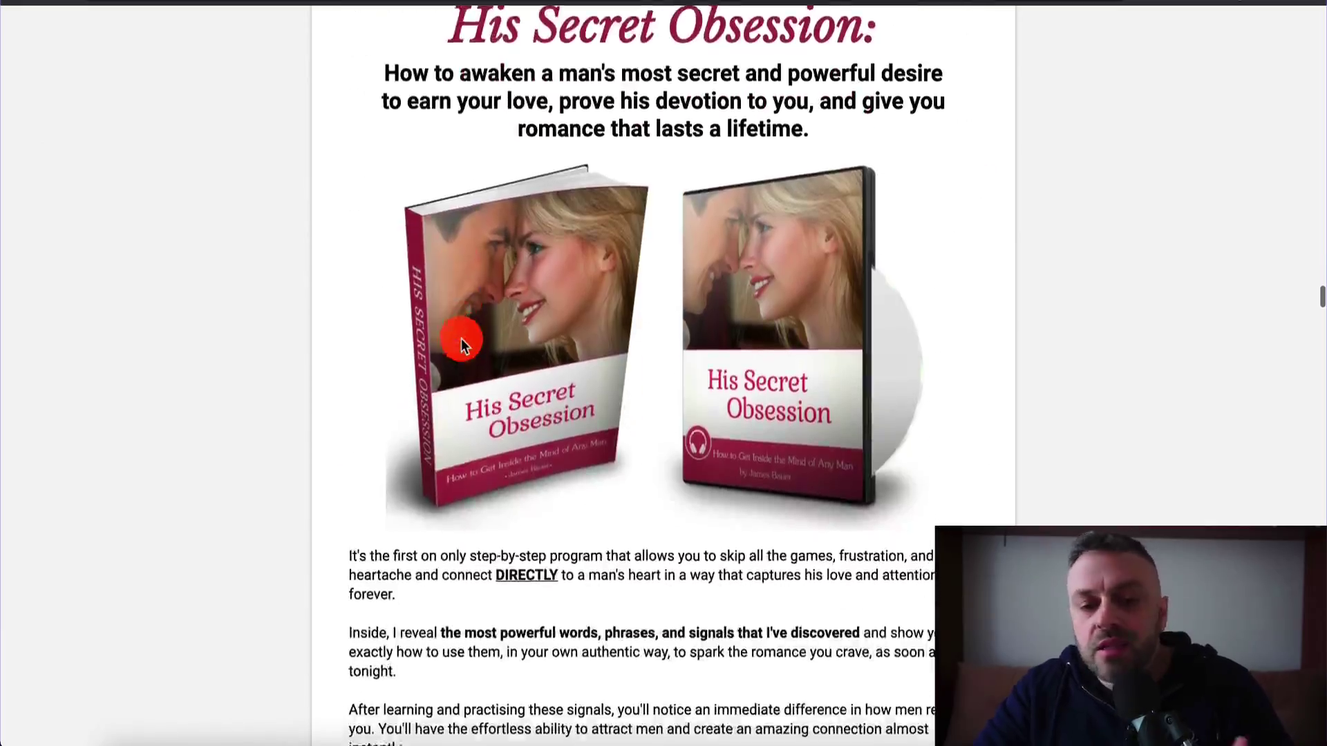
scroll(462, 338, down, 7)
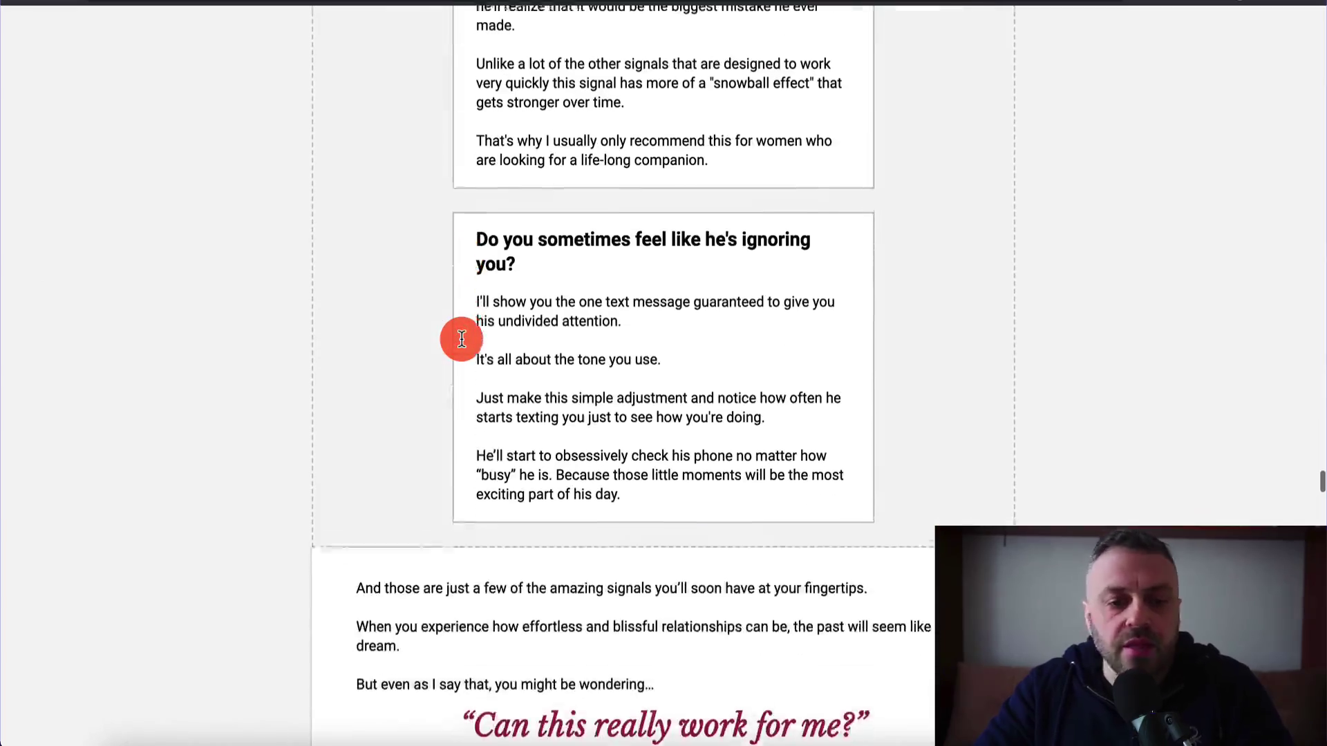
scroll(462, 339, down, 10)
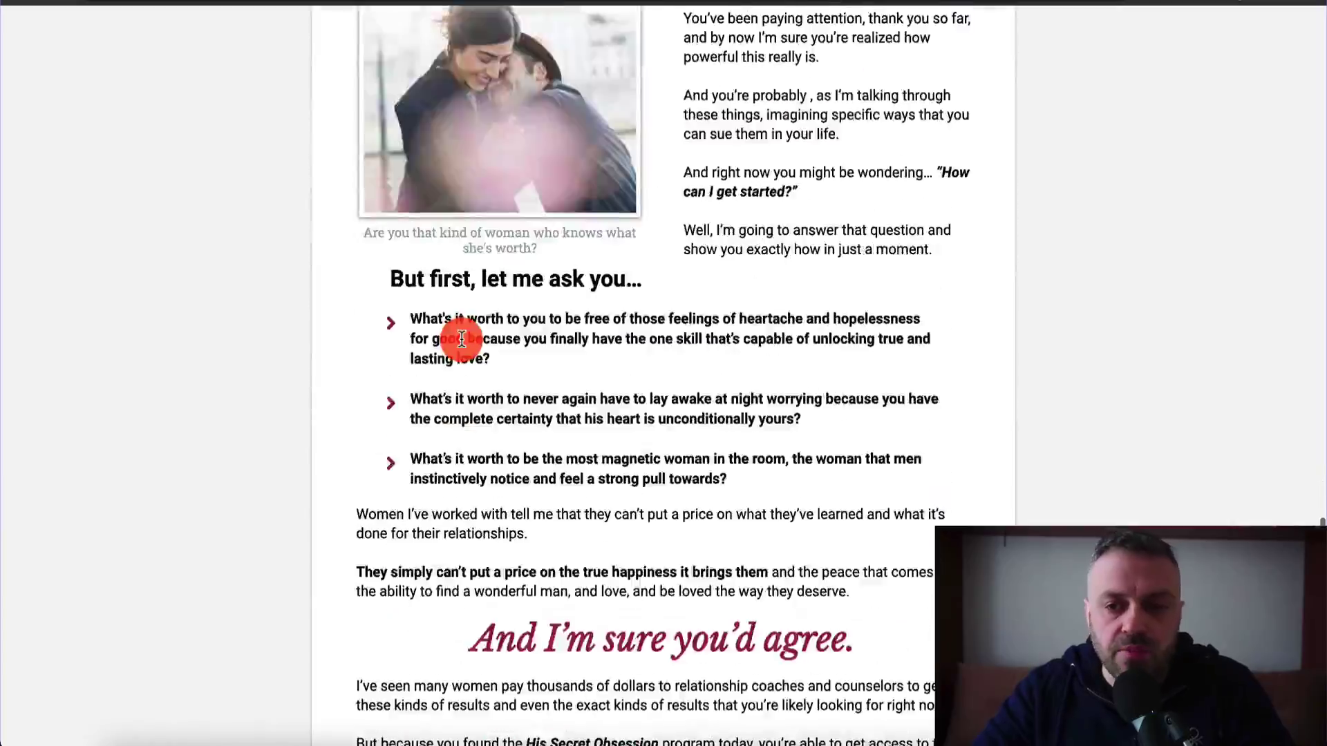
scroll(461, 339, up, 20)
scroll(462, 339, up, 20)
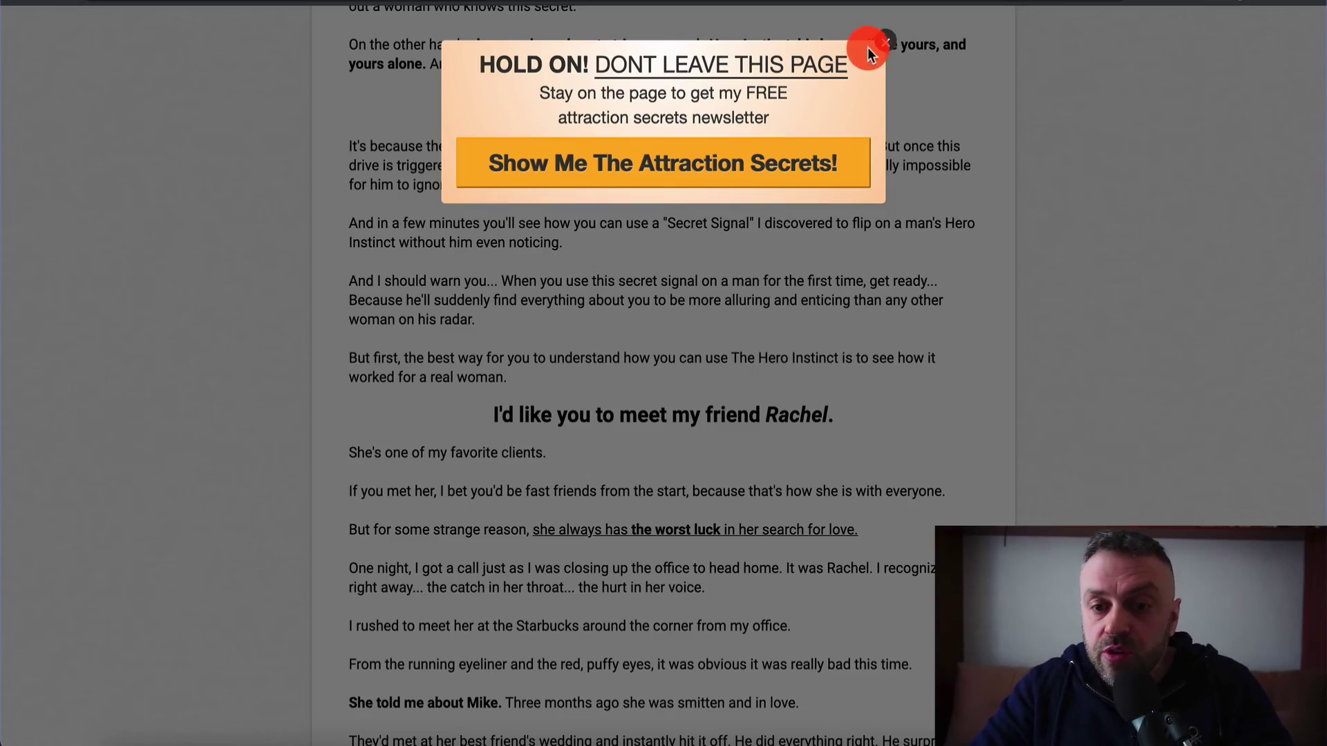
click(884, 43)
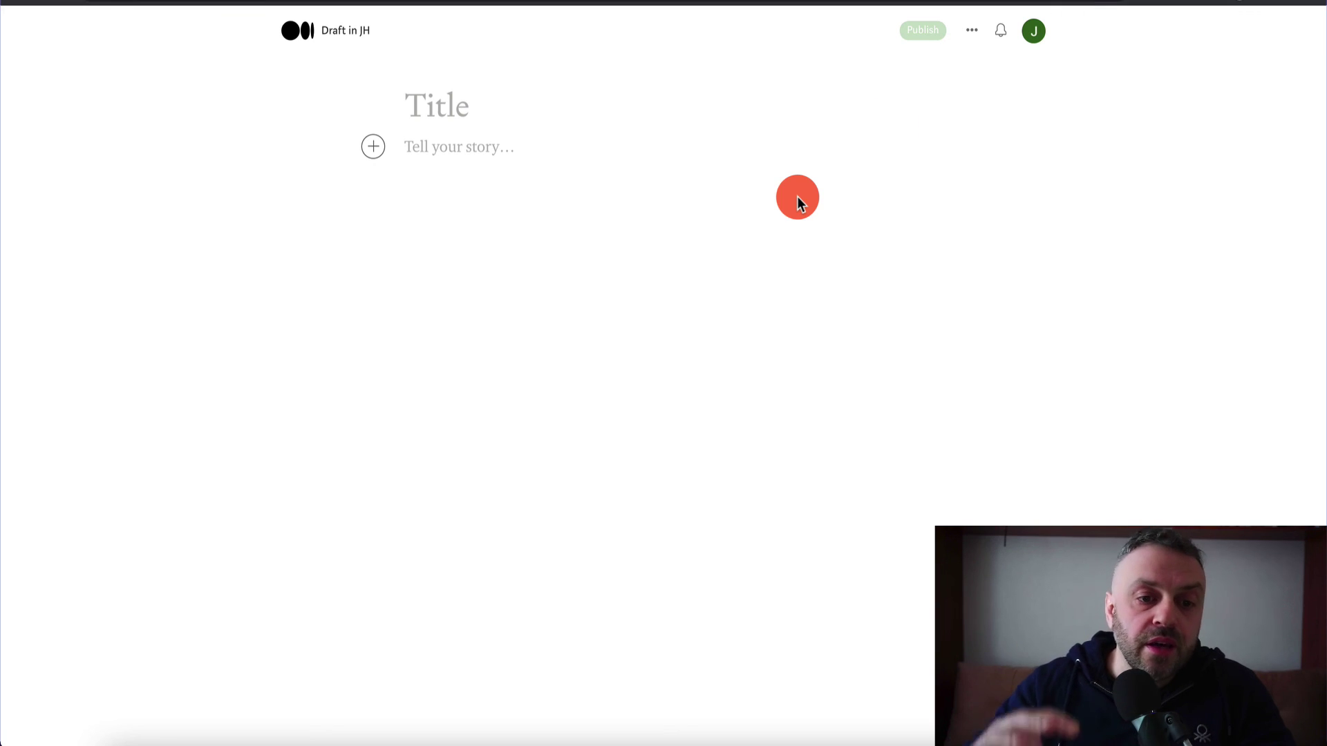